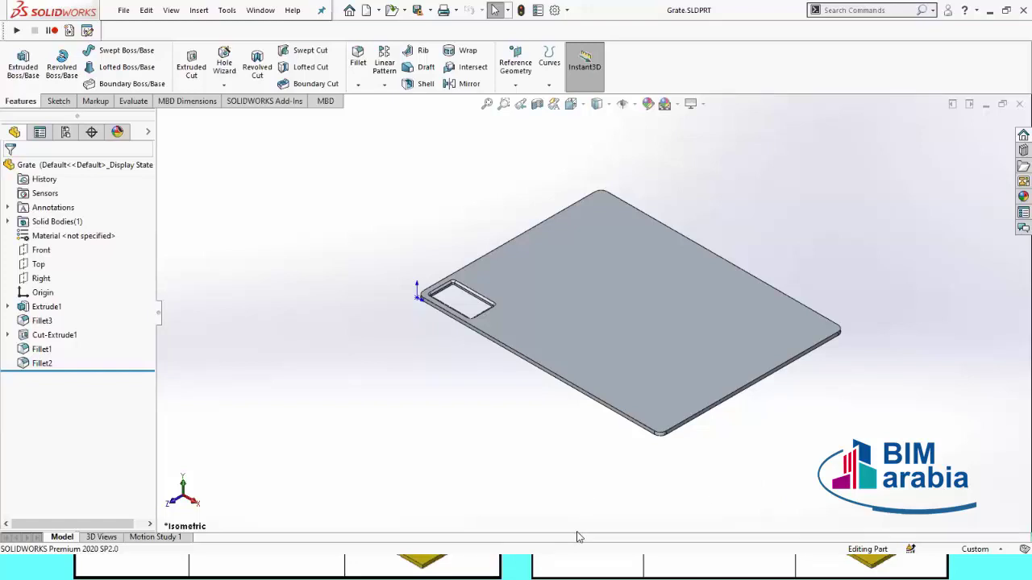
Orbit the Grate plate, then show it flat in the Front/Normal To view and zoom in
{"action": "mouse_move", "coordinate": [577, 537]}
{"action": "middle_mouse_down"}
{"action": "mouse_move", "coordinate": [412, 341]}
{"action": "mouse_move", "coordinate": [415, 373]}
{"action": "mouse_move", "coordinate": [396, 314]}
{"action": "mouse_move", "coordinate": [419, 318]}
{"action": "mouse_move", "coordinate": [380, 301]}
{"action": "mouse_move", "coordinate": [373, 320]}
{"action": "middle_mouse_up"}
{"action": "key", "text": "space"}
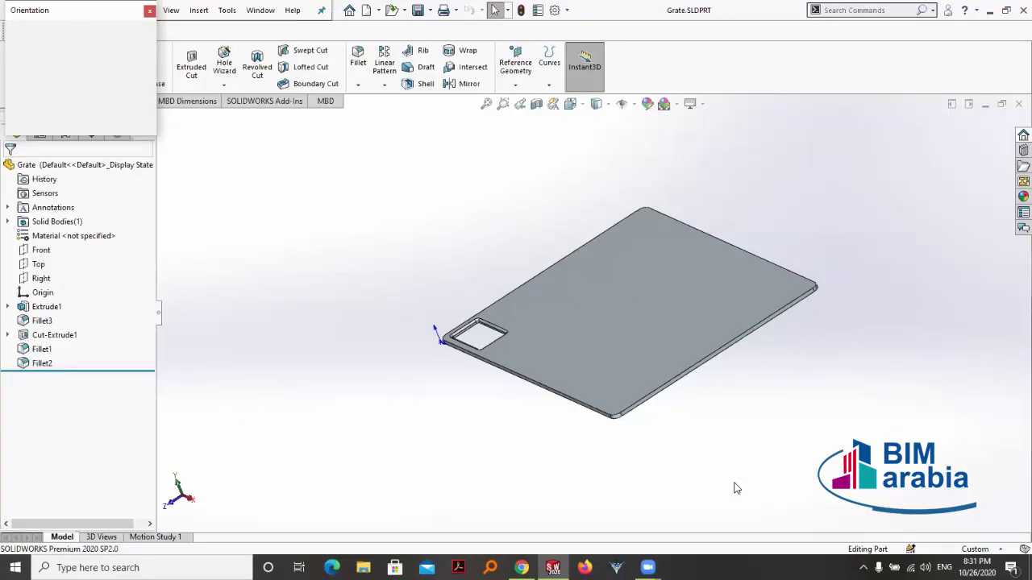
{"action": "key", "text": "space"}
{"action": "left_click", "coordinate": [751, 297]}
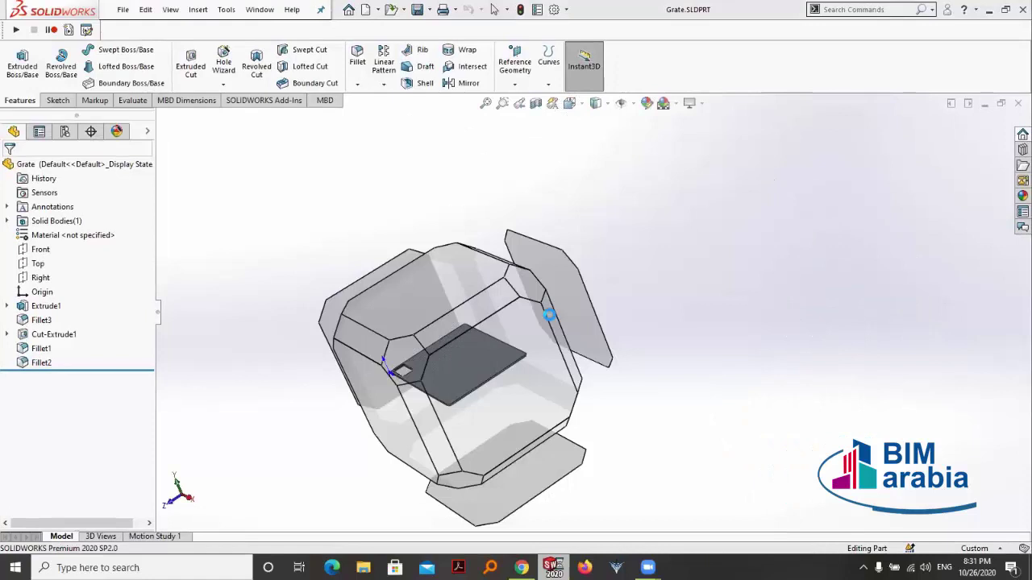
{"action": "key", "text": "space"}
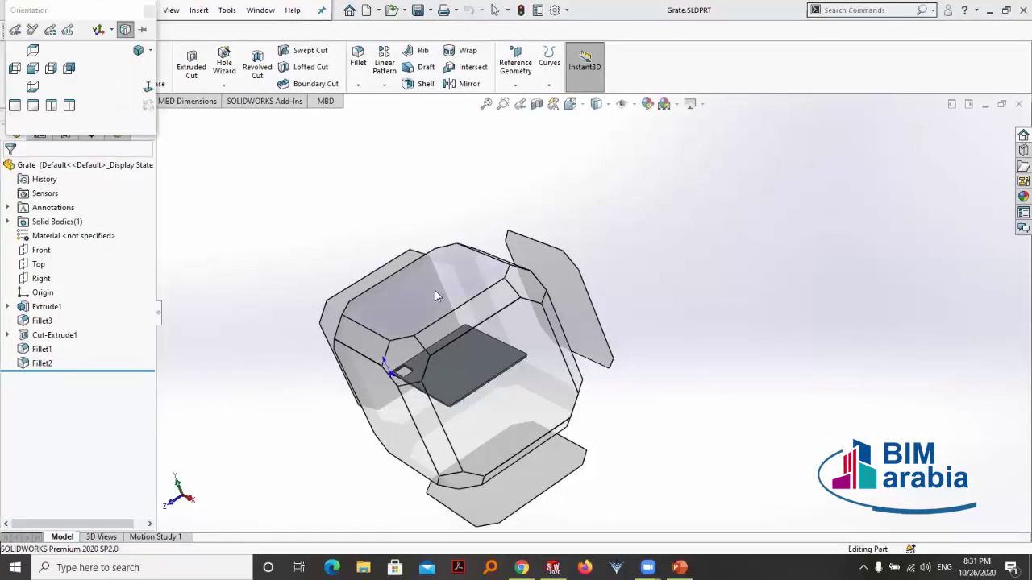
{"action": "left_click", "coordinate": [435, 291]}
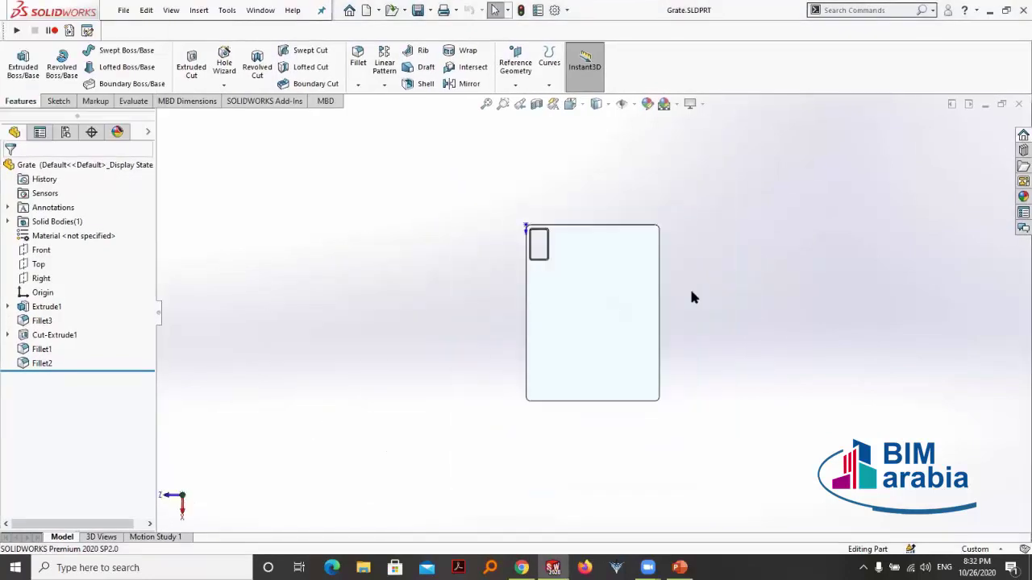
{"action": "scroll", "coordinate": [691, 298], "scroll_direction": "down", "scroll_amount": 2}
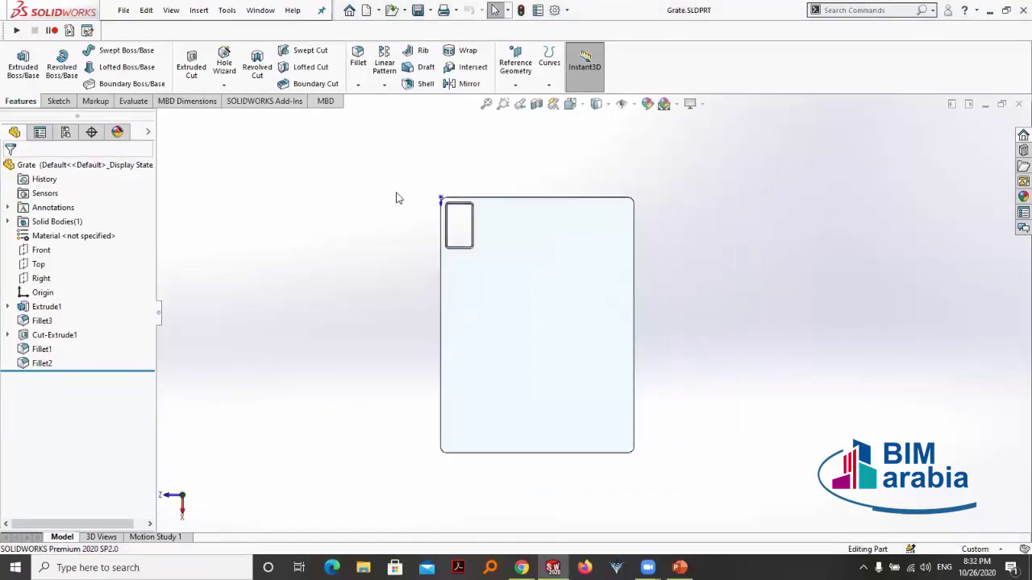
Set up a linear pattern of Cut-Extrude1 along the top edge: 0.4in spacing, 5 instances
{"action": "left_click", "coordinate": [387, 68]}
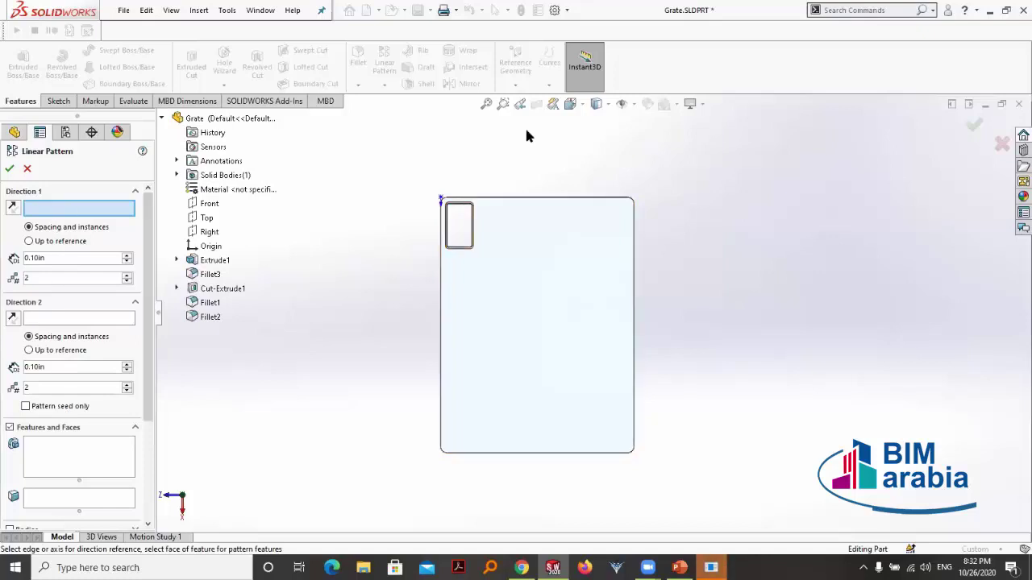
{"action": "left_click", "coordinate": [496, 198]}
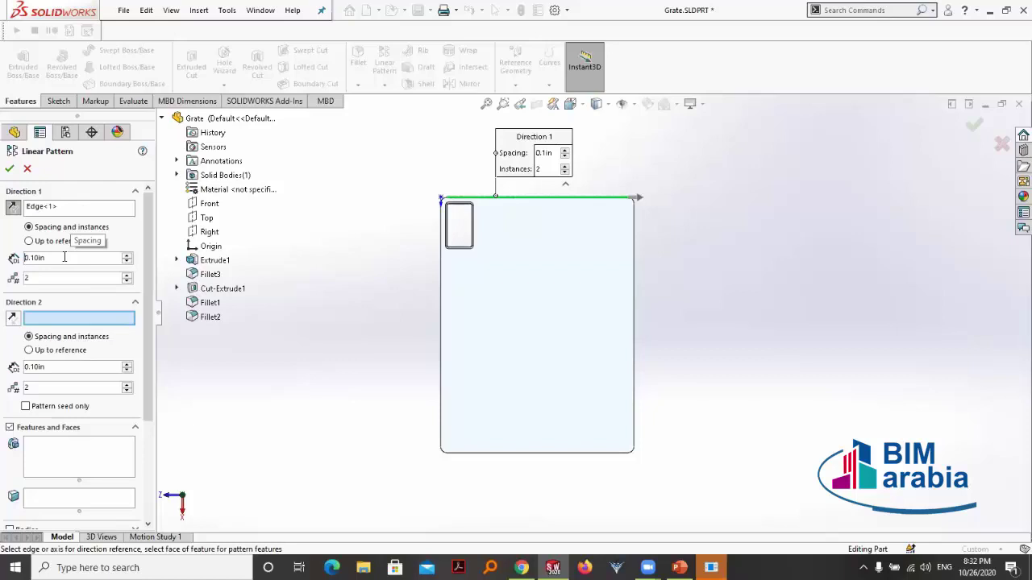
{"action": "double_click", "coordinate": [125, 257]}
{"action": "left_click", "coordinate": [126, 257]}
{"action": "left_click", "coordinate": [128, 279]}
{"action": "left_click", "coordinate": [60, 456]}
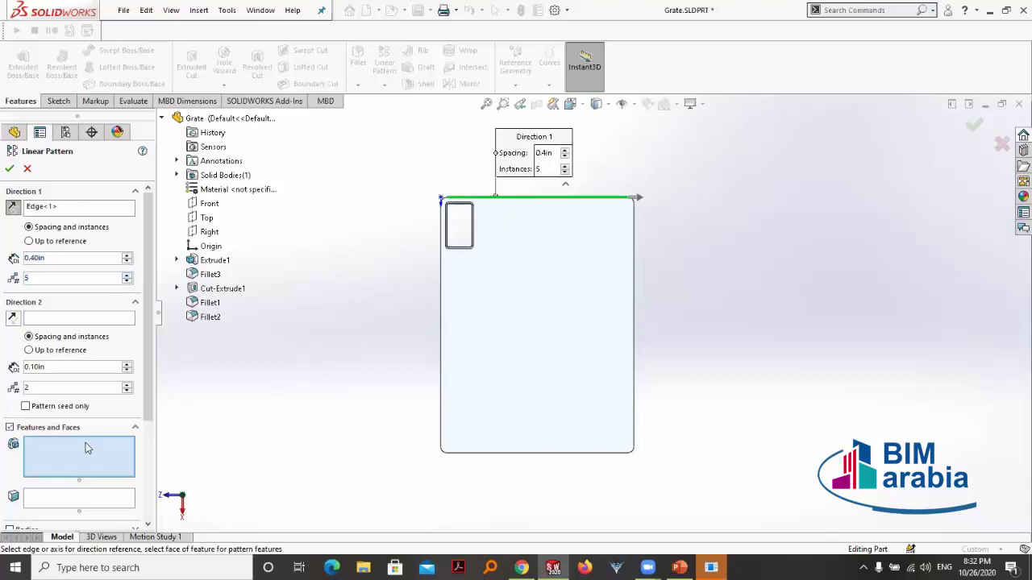
{"action": "left_click", "coordinate": [232, 288]}
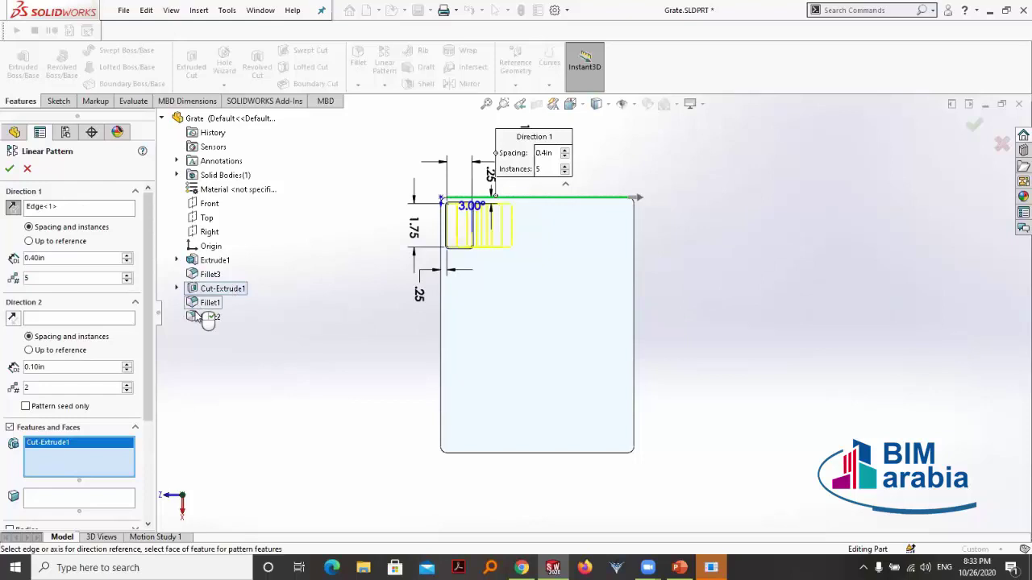
Add Fillet1 and Fillet2 to the linear pattern and raise the spacing toward 1.5in
{"action": "left_click", "coordinate": [205, 303]}
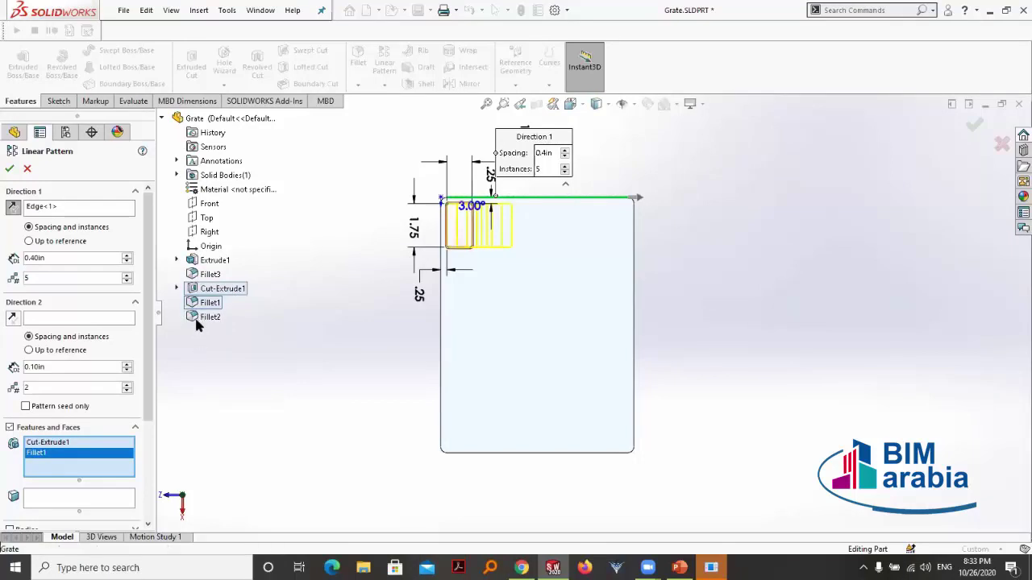
{"action": "left_click", "coordinate": [196, 315]}
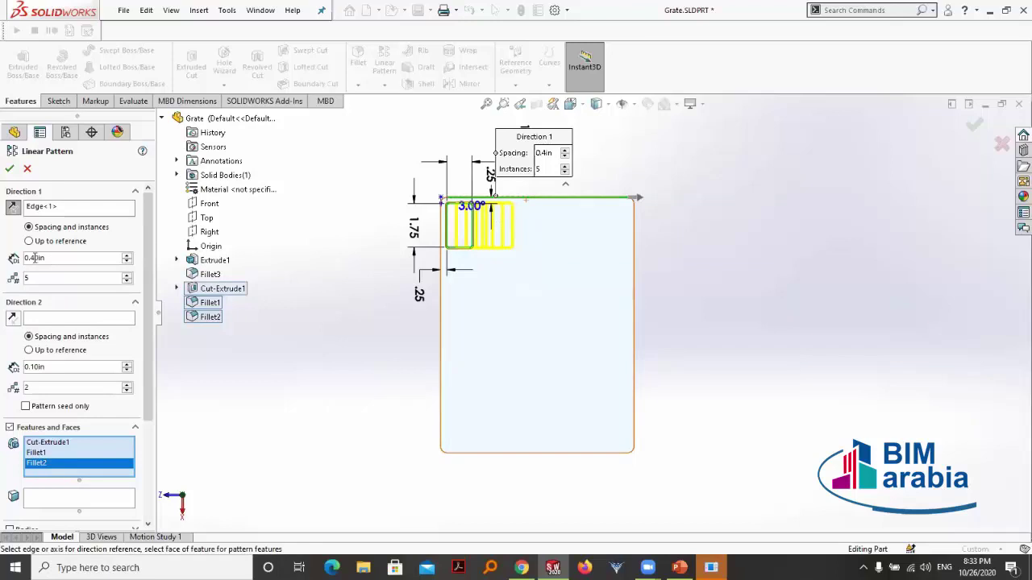
{"action": "left_click", "coordinate": [126, 254]}
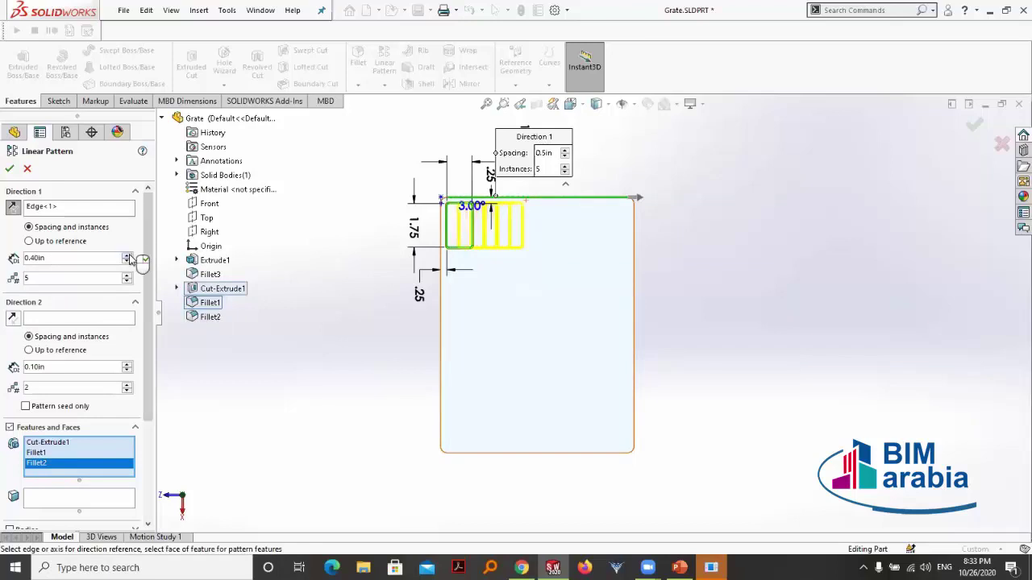
{"action": "left_click", "coordinate": [126, 255]}
{"action": "left_click", "coordinate": [127, 255]}
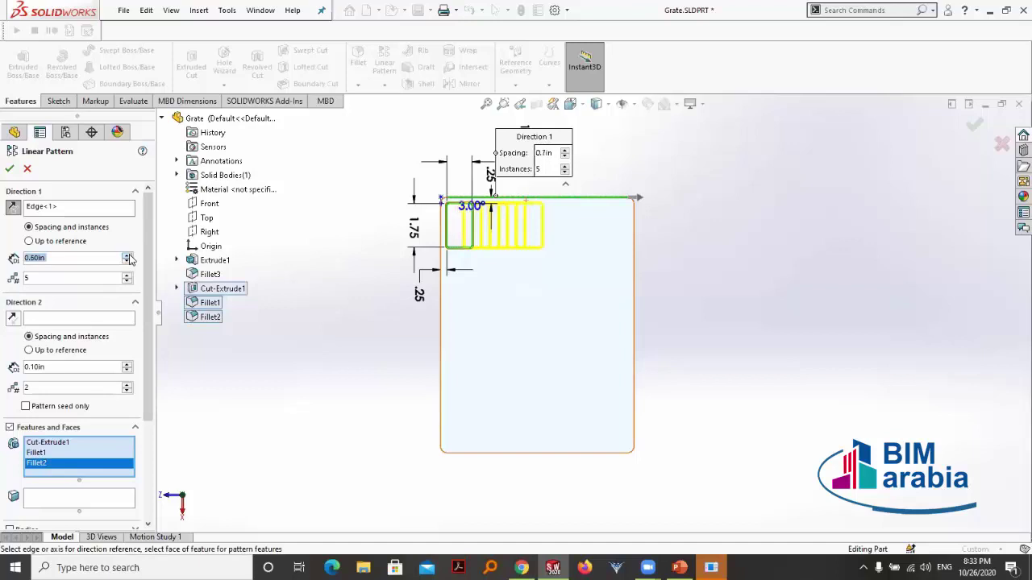
{"action": "left_click", "coordinate": [126, 254]}
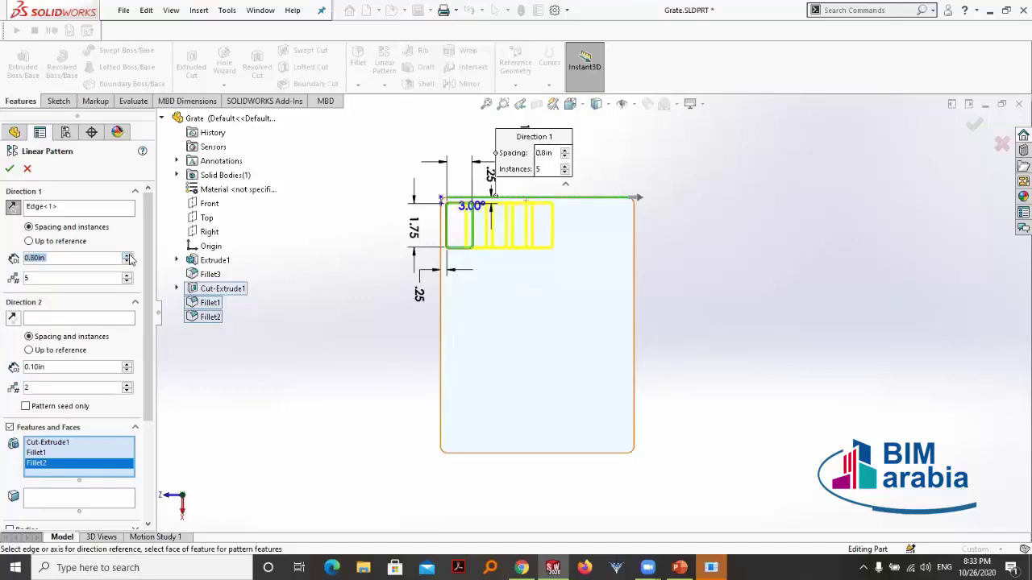
{"action": "left_click", "coordinate": [126, 255]}
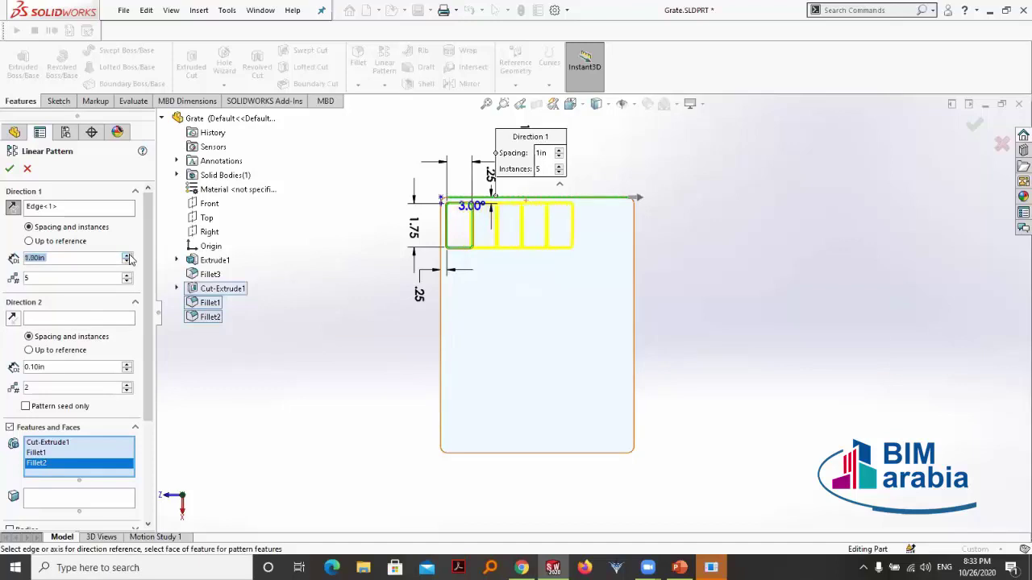
{"action": "left_click", "coordinate": [127, 254]}
{"action": "left_click", "coordinate": [126, 255]}
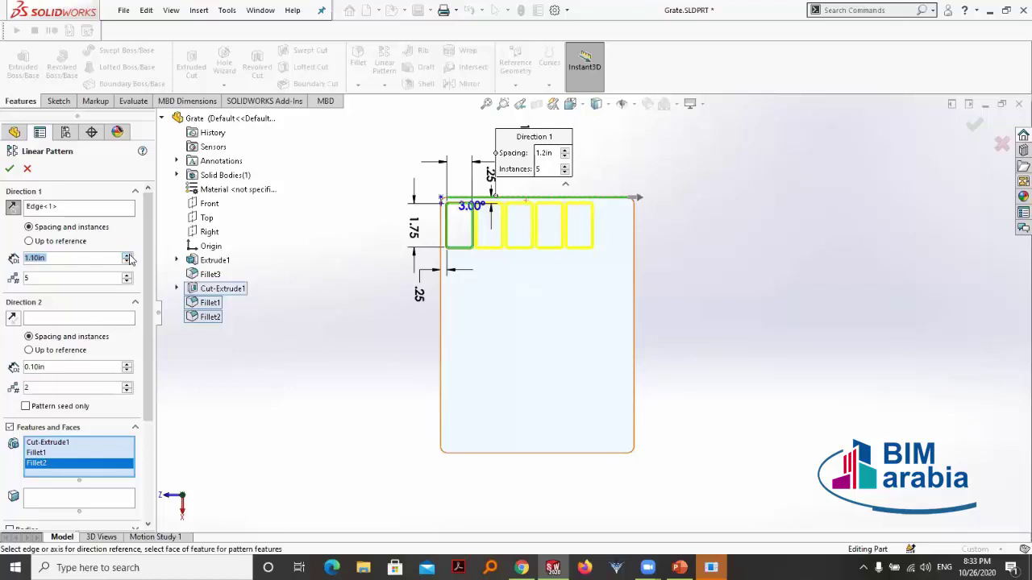
{"action": "left_click", "coordinate": [127, 255]}
{"action": "left_click", "coordinate": [127, 255]}
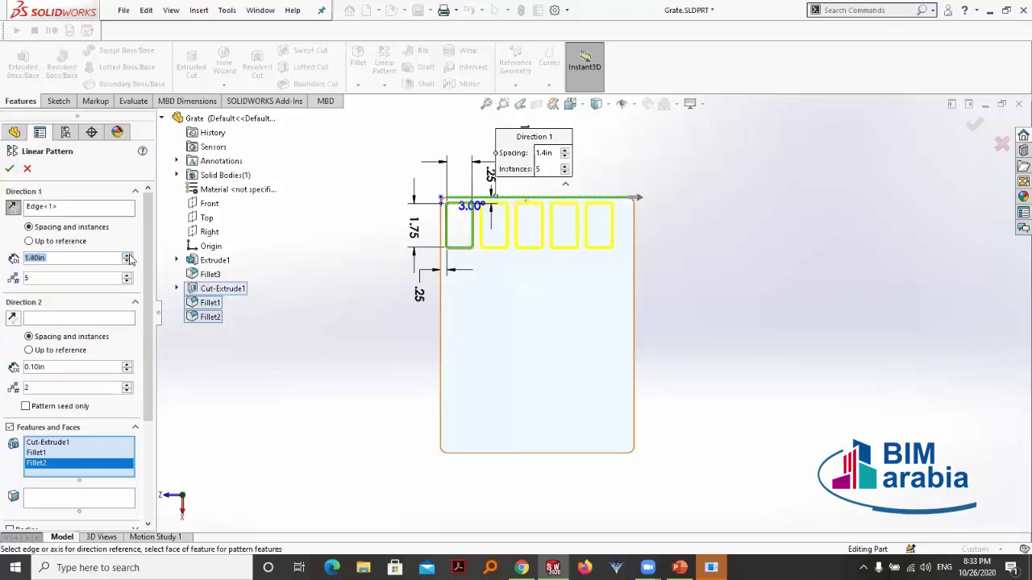
{"action": "left_click", "coordinate": [127, 255]}
Set the Direction 1 spacing to exactly 1.5in and accept the linear pattern
{"action": "left_click", "coordinate": [127, 254]}
{"action": "left_click", "coordinate": [127, 255]}
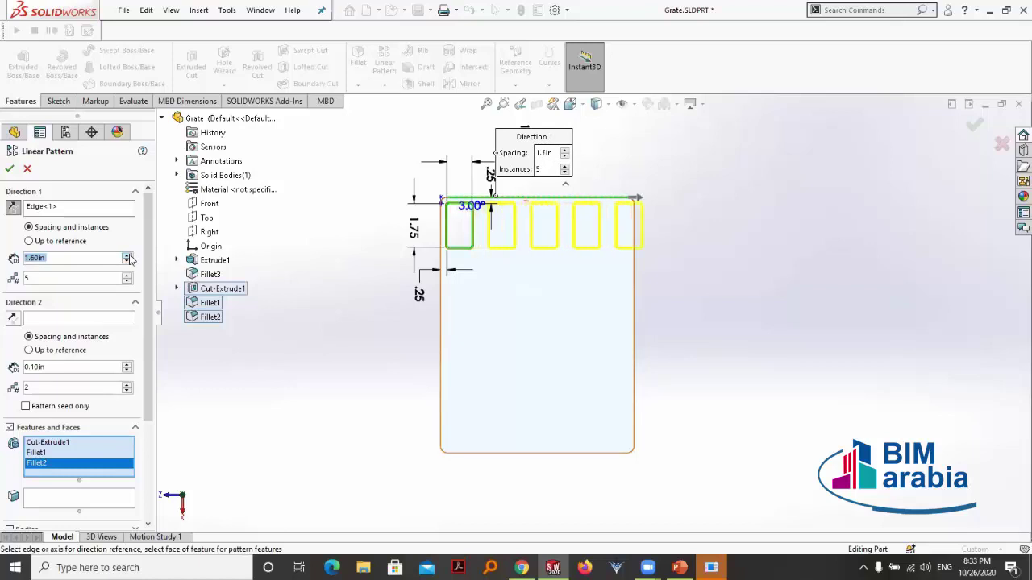
{"action": "left_click", "coordinate": [127, 255]}
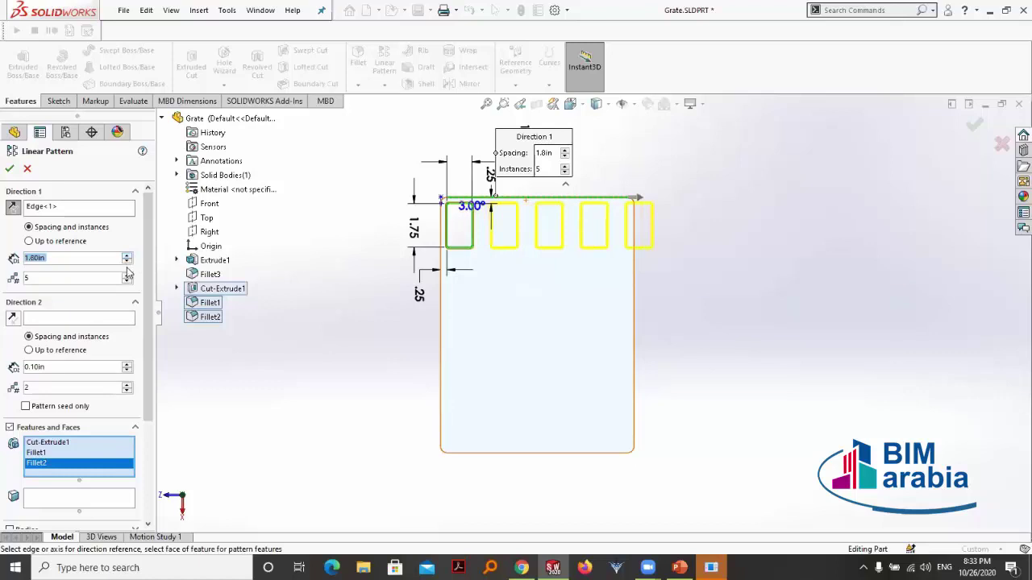
{"action": "left_click", "coordinate": [126, 270]}
{"action": "left_click", "coordinate": [127, 270]}
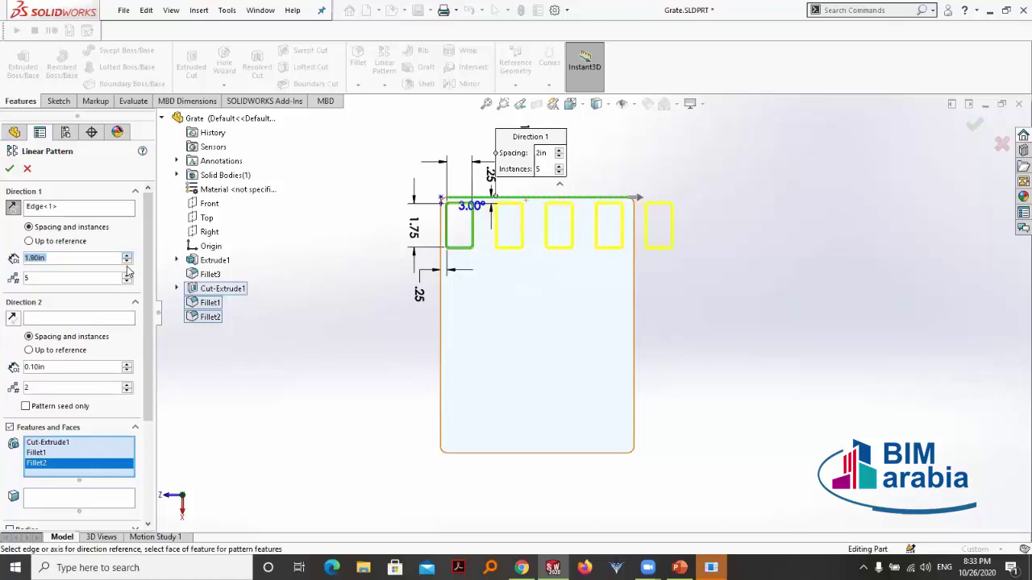
{"action": "left_click", "coordinate": [129, 268]}
{"action": "left_click", "coordinate": [126, 258]}
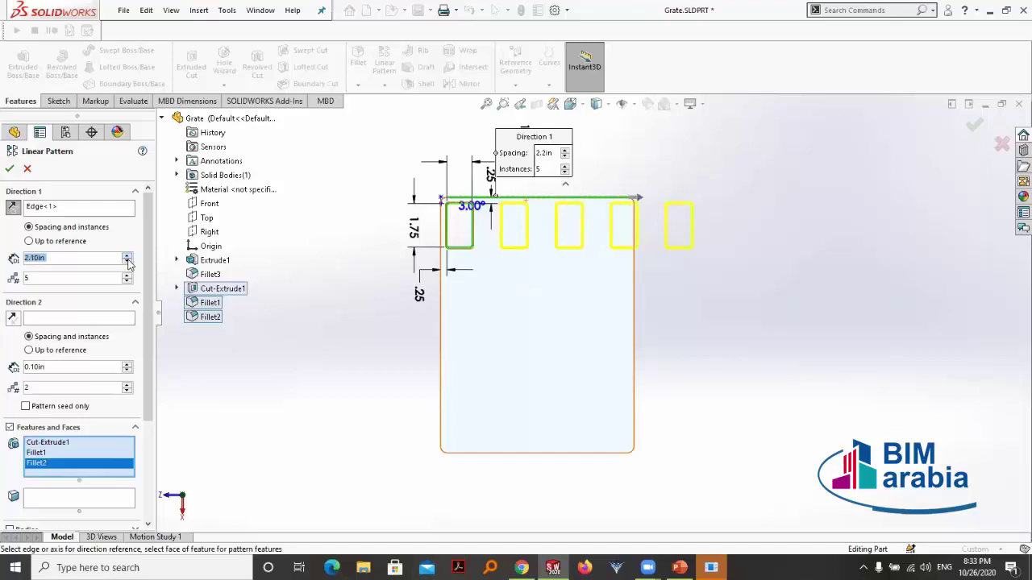
{"action": "left_click", "coordinate": [127, 258]}
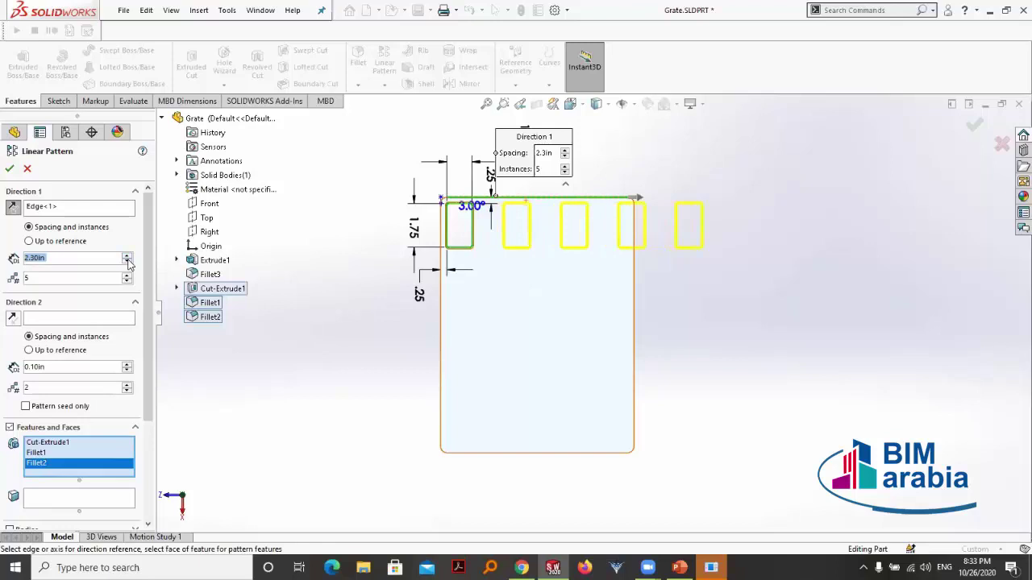
{"action": "left_click", "coordinate": [127, 262]}
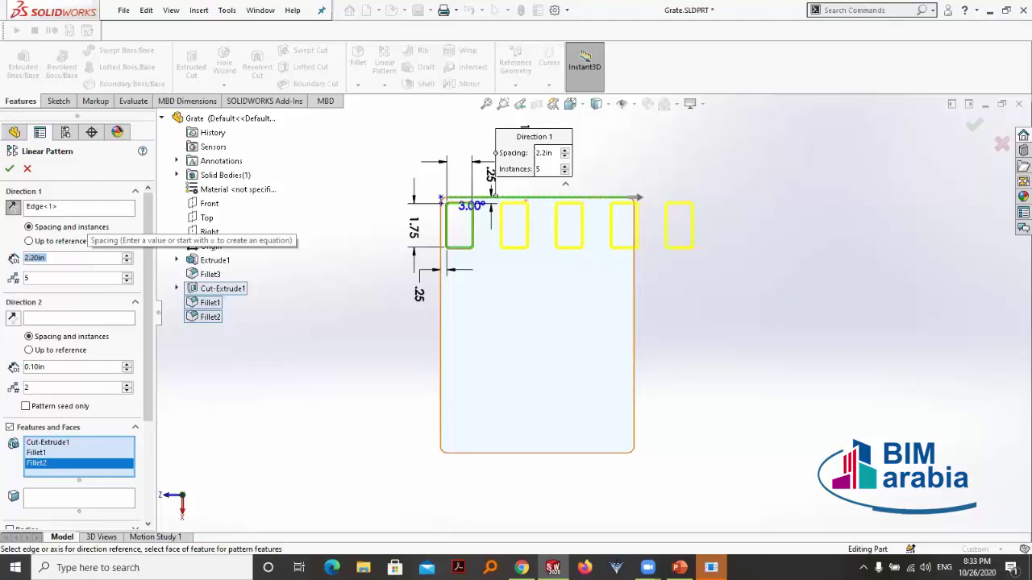
{"action": "type", "text": "2"}
{"action": "key", "text": "Return"}
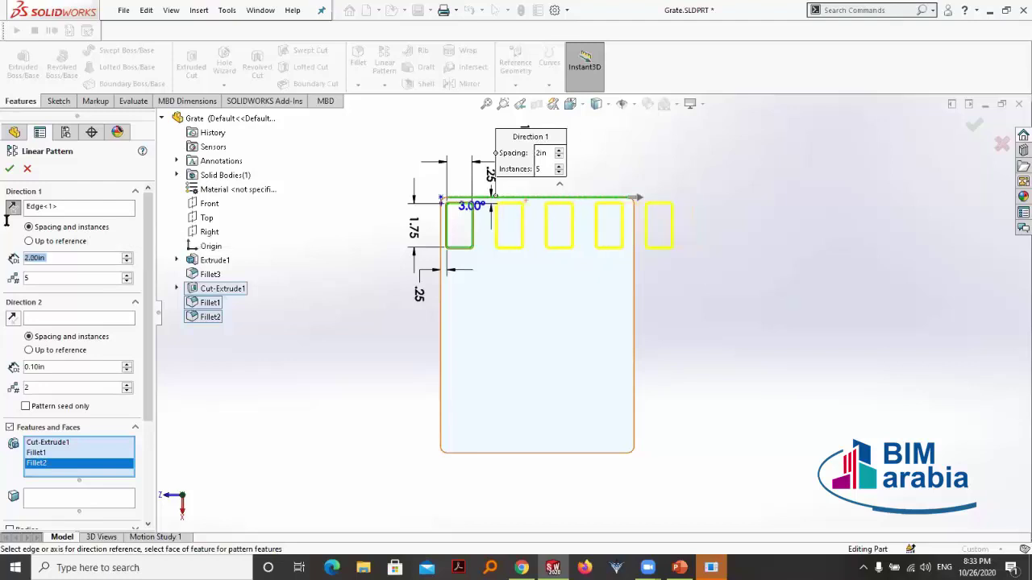
{"action": "left_click", "coordinate": [98, 256]}
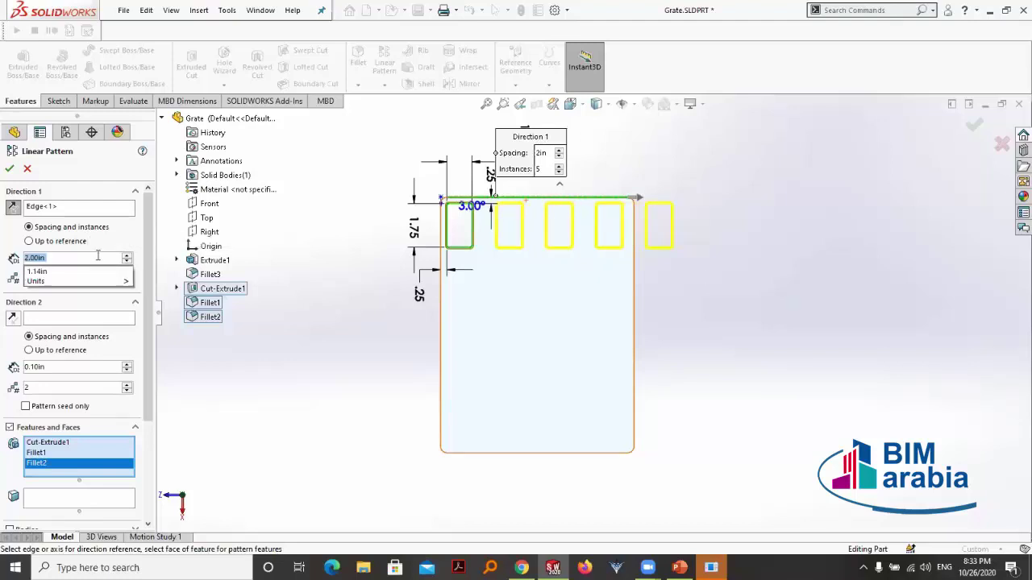
{"action": "type", "text": "1.5"}
{"action": "key", "text": "Return"}
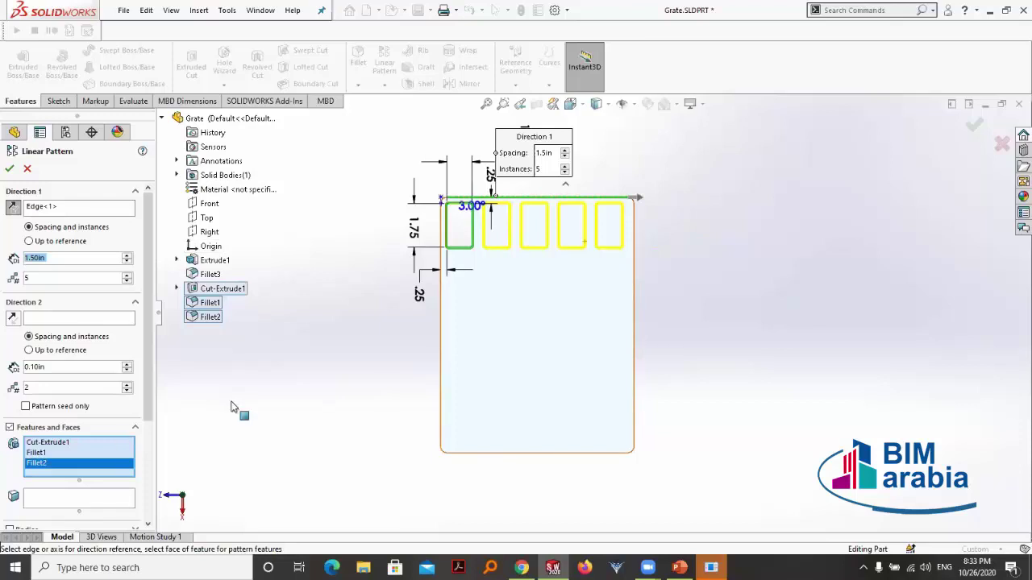
{"action": "left_click", "coordinate": [9, 168]}
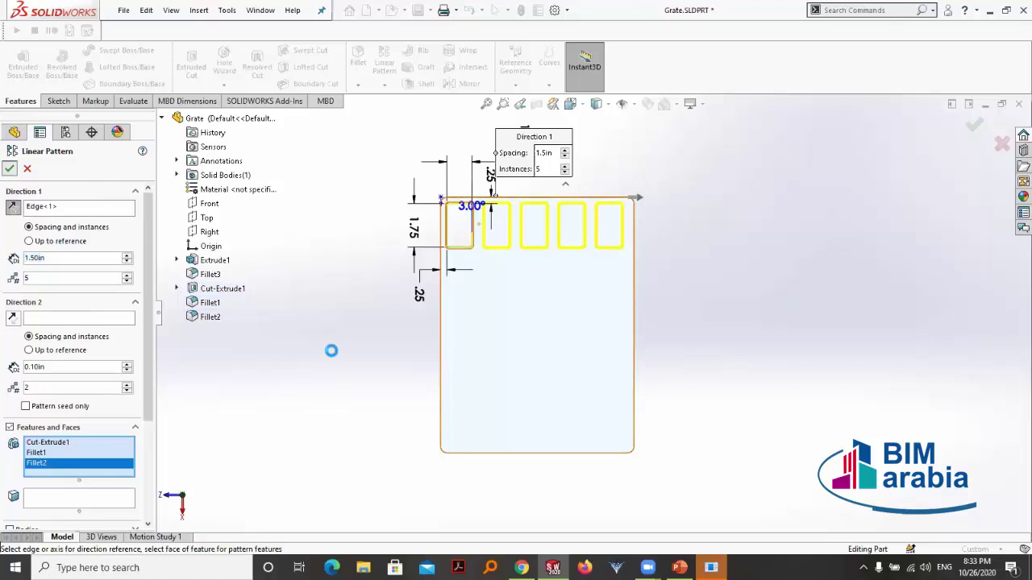
{"action": "scroll", "coordinate": [454, 242], "scroll_direction": "down", "scroll_amount": 2}
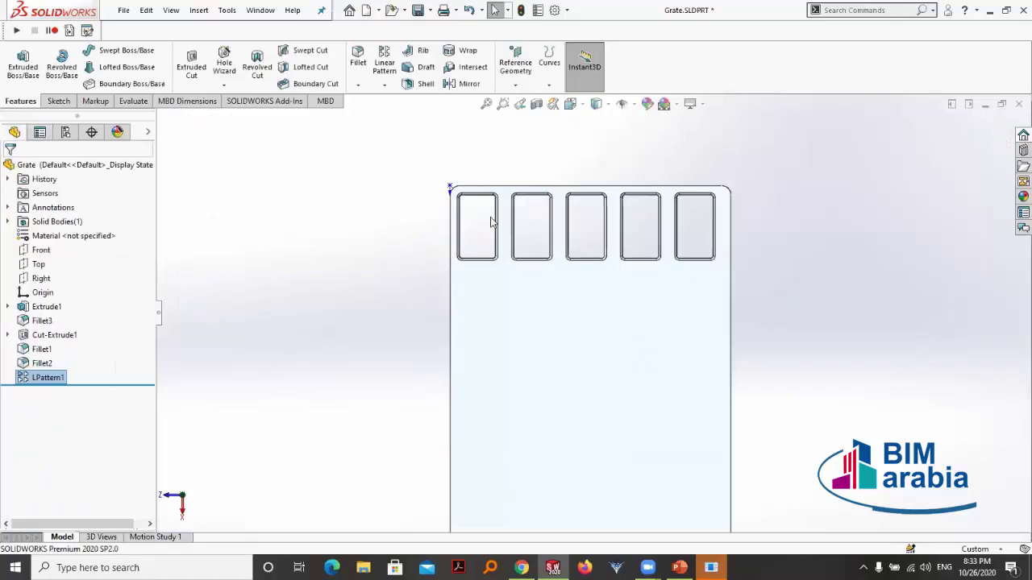
{"action": "scroll", "coordinate": [451, 234], "scroll_direction": "down", "scroll_amount": 2}
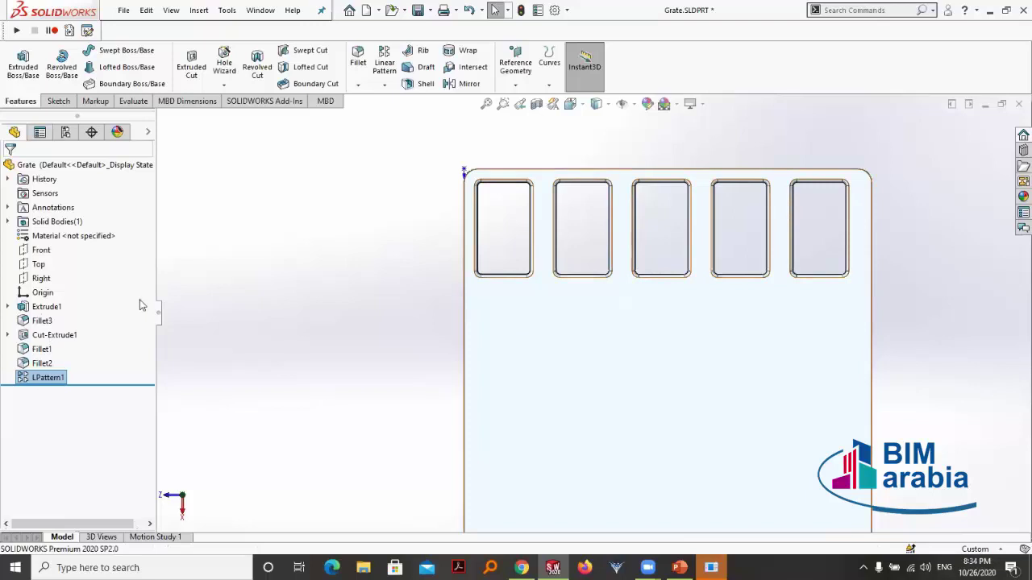
{"action": "scroll", "coordinate": [579, 213], "scroll_direction": "up", "scroll_amount": 1}
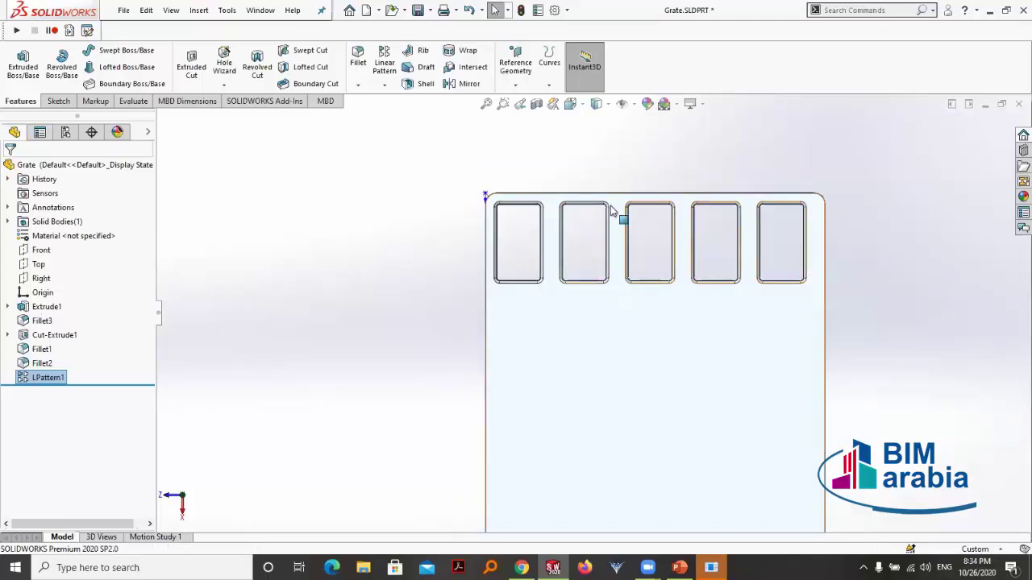
{"action": "scroll", "coordinate": [631, 274], "scroll_direction": "up", "scroll_amount": 1}
{"action": "scroll", "coordinate": [677, 290], "scroll_direction": "up", "scroll_amount": 2}
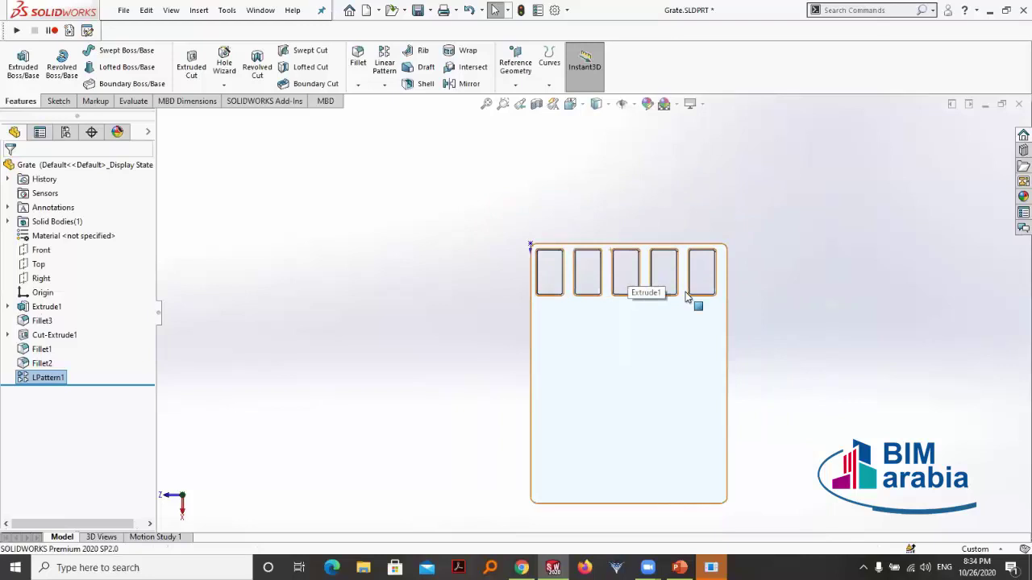
{"action": "scroll", "coordinate": [702, 240], "scroll_direction": "down", "scroll_amount": 1}
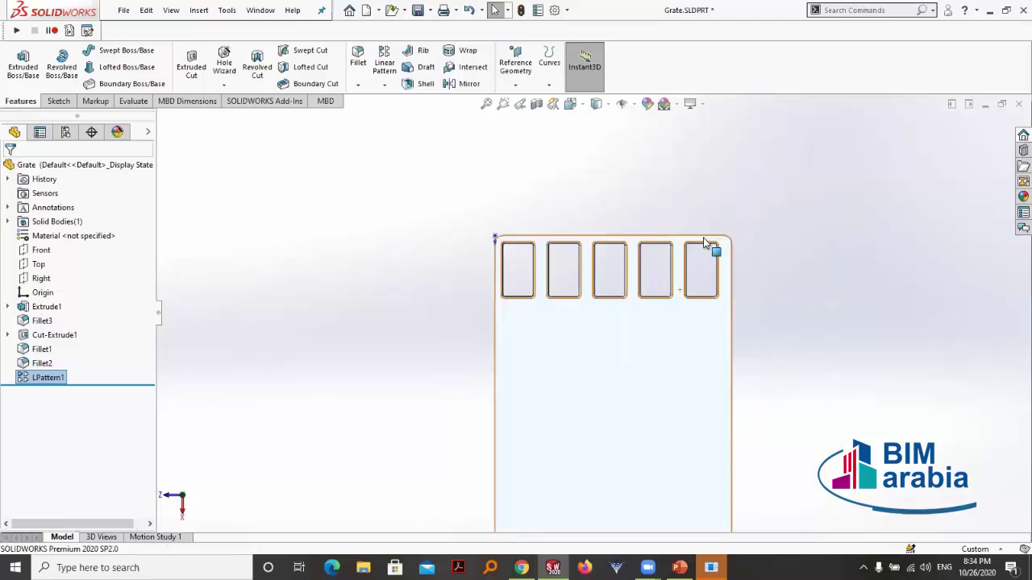
{"action": "scroll", "coordinate": [597, 256], "scroll_direction": "down", "scroll_amount": 1}
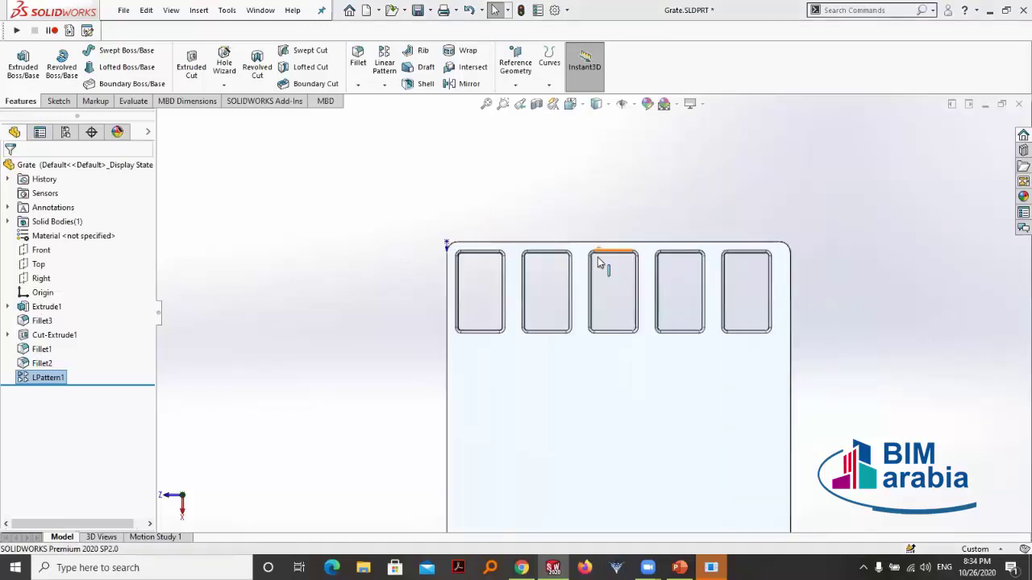
{"action": "scroll", "coordinate": [601, 260], "scroll_direction": "down", "scroll_amount": 1}
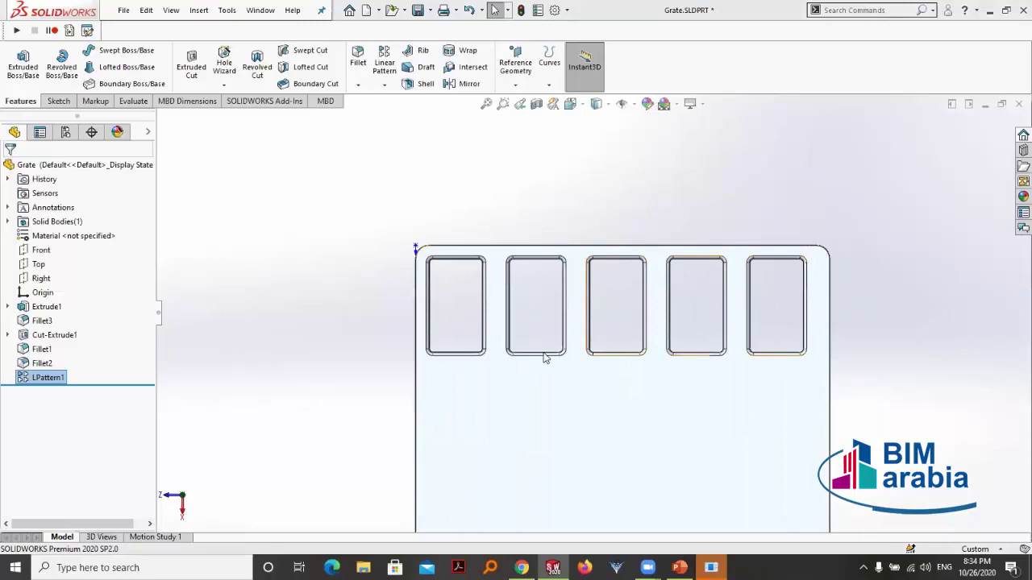
{"action": "scroll", "coordinate": [546, 364], "scroll_direction": "up", "scroll_amount": 2}
{"action": "scroll", "coordinate": [546, 363], "scroll_direction": "up", "scroll_amount": 1}
{"action": "scroll", "coordinate": [636, 390], "scroll_direction": "down", "scroll_amount": 2}
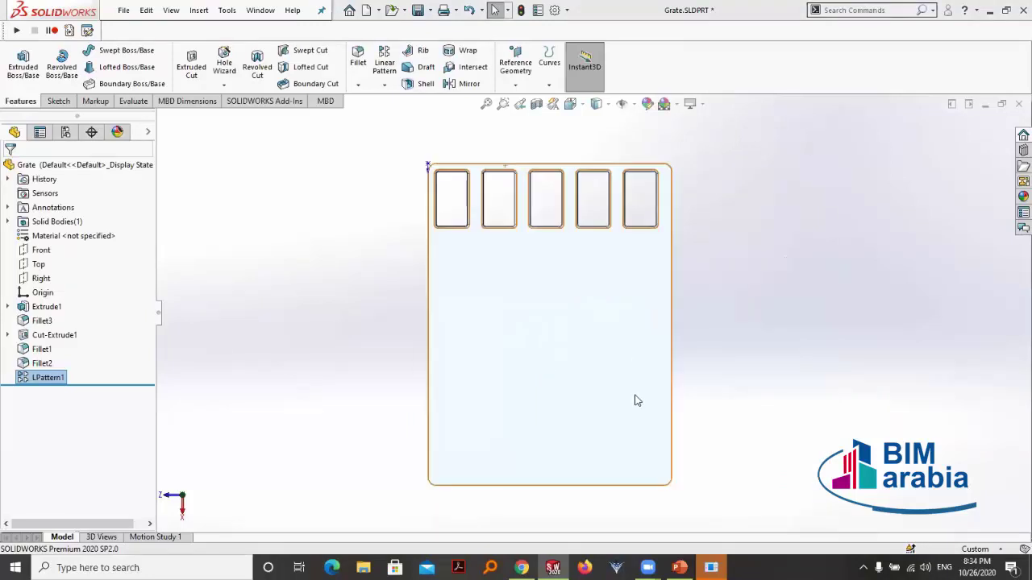
{"action": "left_click", "coordinate": [24, 377]}
Edit LPattern1 to add a second direction along the left edge: 4 rows at 2.50in spacing
{"action": "left_click", "coordinate": [34, 340]}
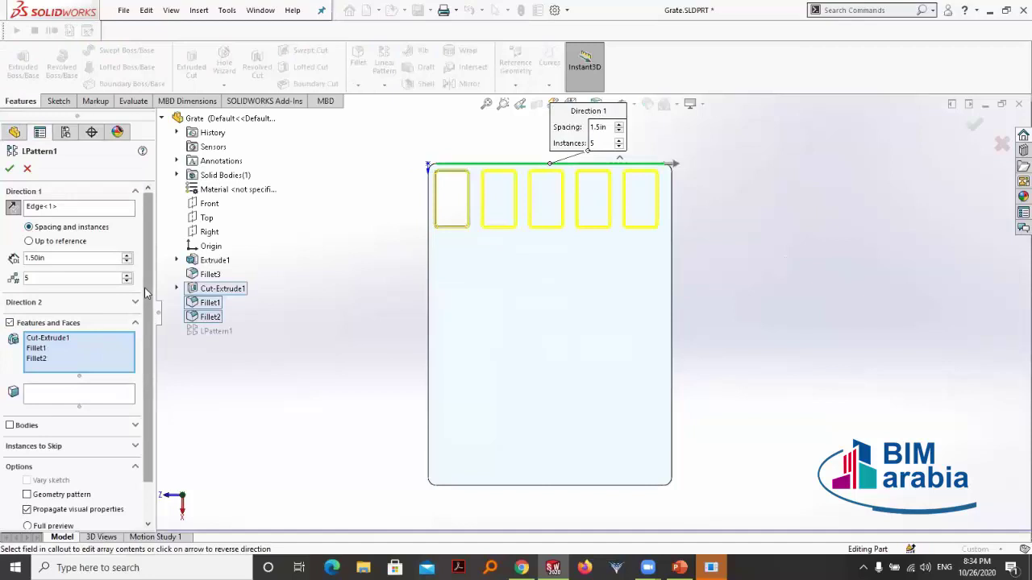
{"action": "scroll", "coordinate": [140, 305], "scroll_direction": "down", "scroll_amount": 1}
{"action": "scroll", "coordinate": [136, 331], "scroll_direction": "up", "scroll_amount": 1}
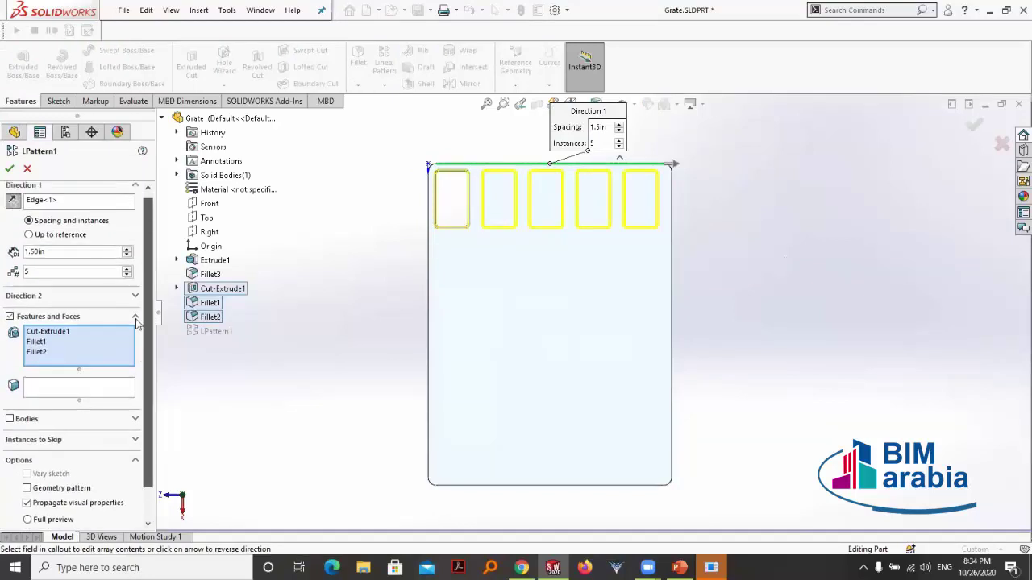
{"action": "left_click", "coordinate": [135, 297]}
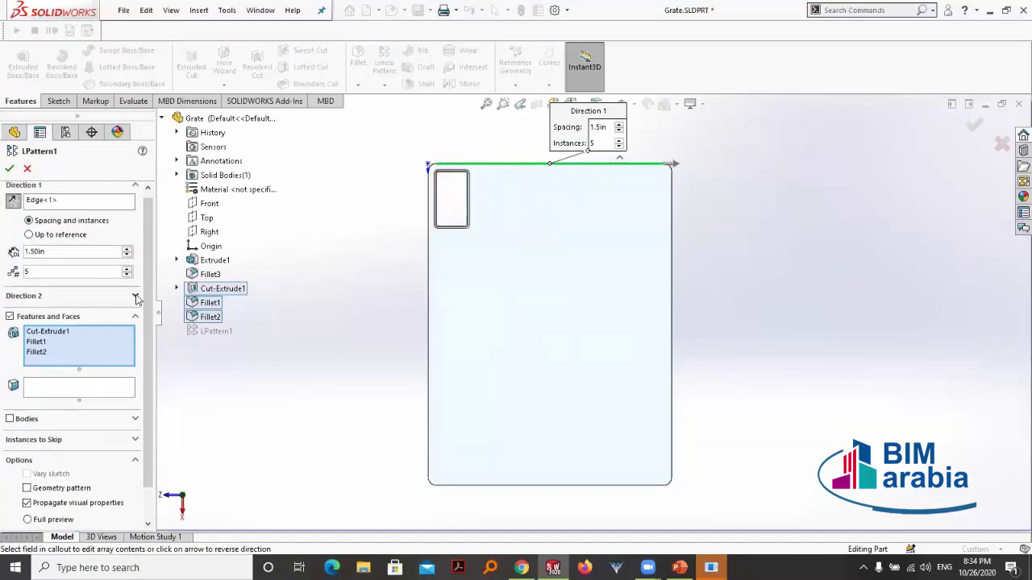
{"action": "left_click", "coordinate": [428, 314]}
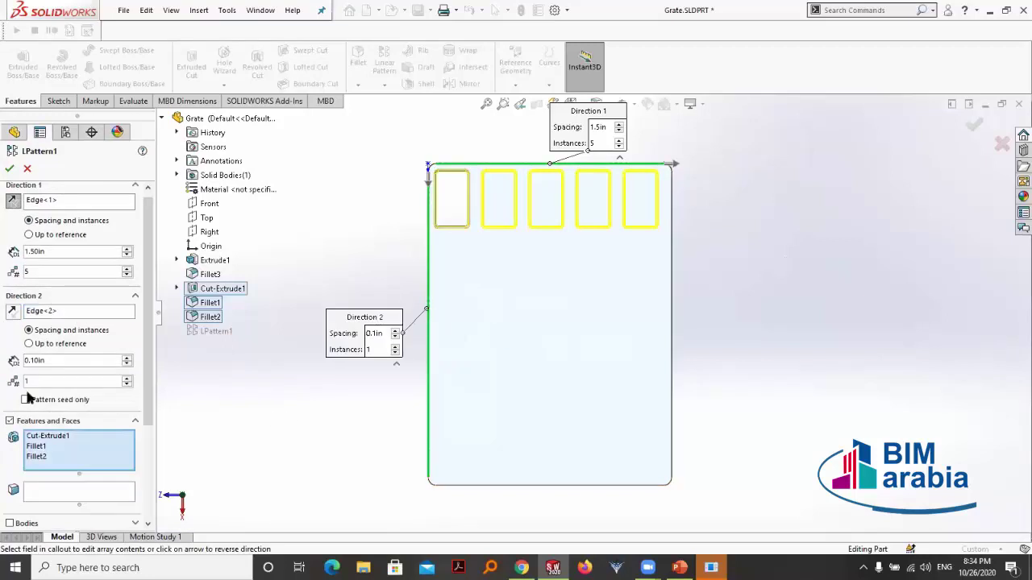
{"action": "left_click", "coordinate": [126, 379]}
{"action": "left_click", "coordinate": [127, 380]}
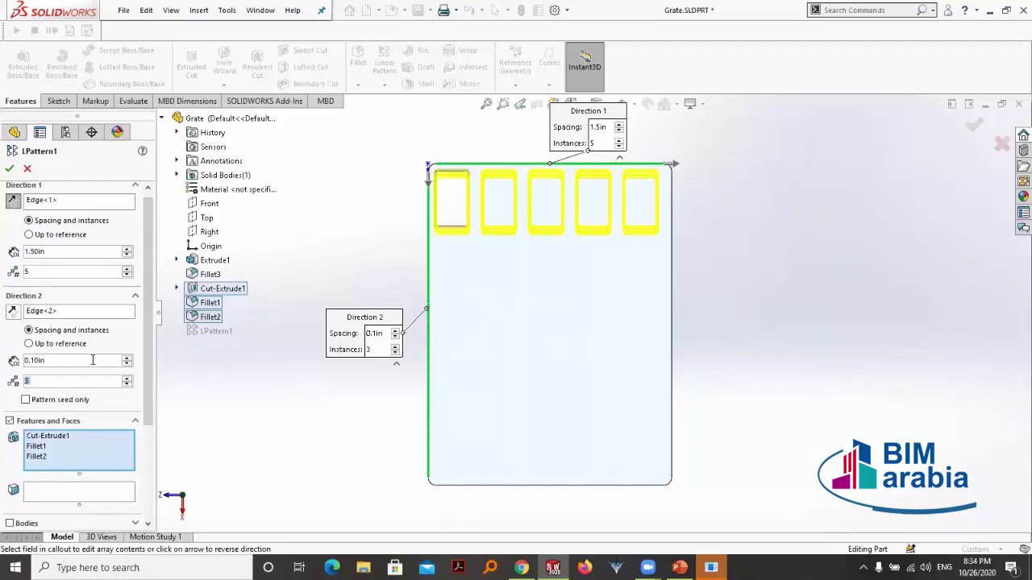
{"action": "double_click", "coordinate": [93, 358]}
{"action": "type", "text": "2.5"}
{"action": "key", "text": "Return"}
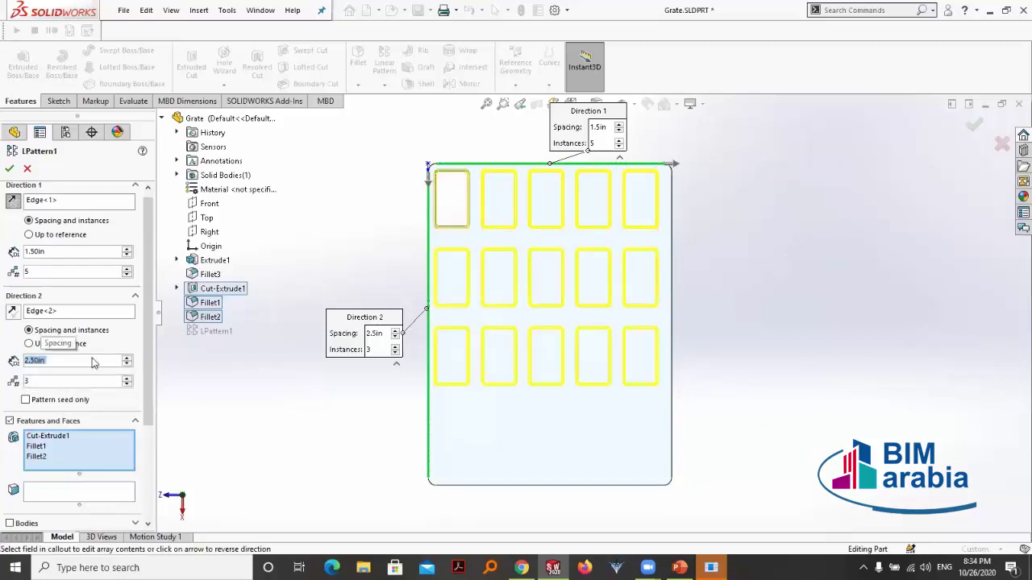
{"action": "left_click", "coordinate": [126, 379]}
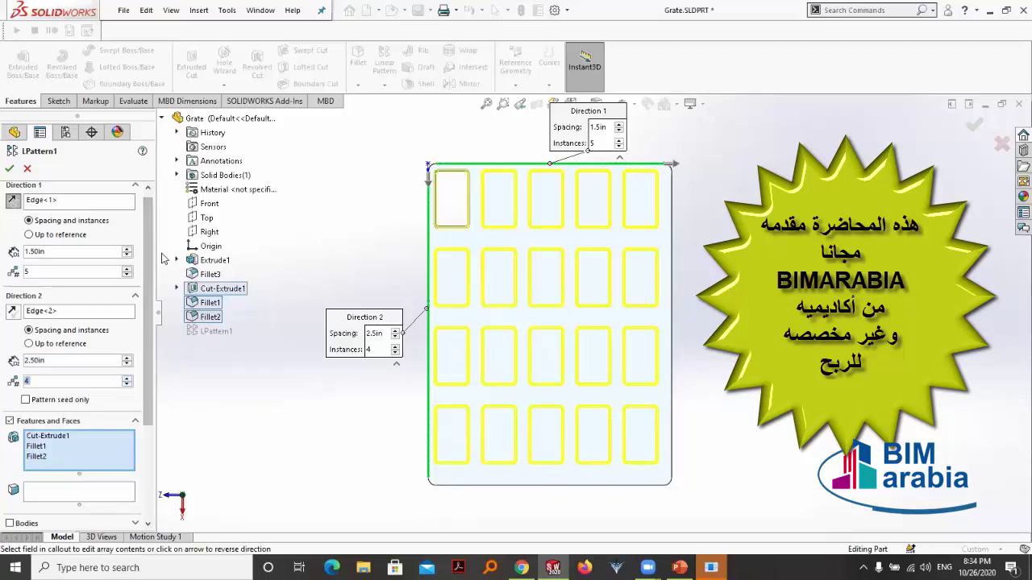
{"action": "left_click", "coordinate": [8, 170]}
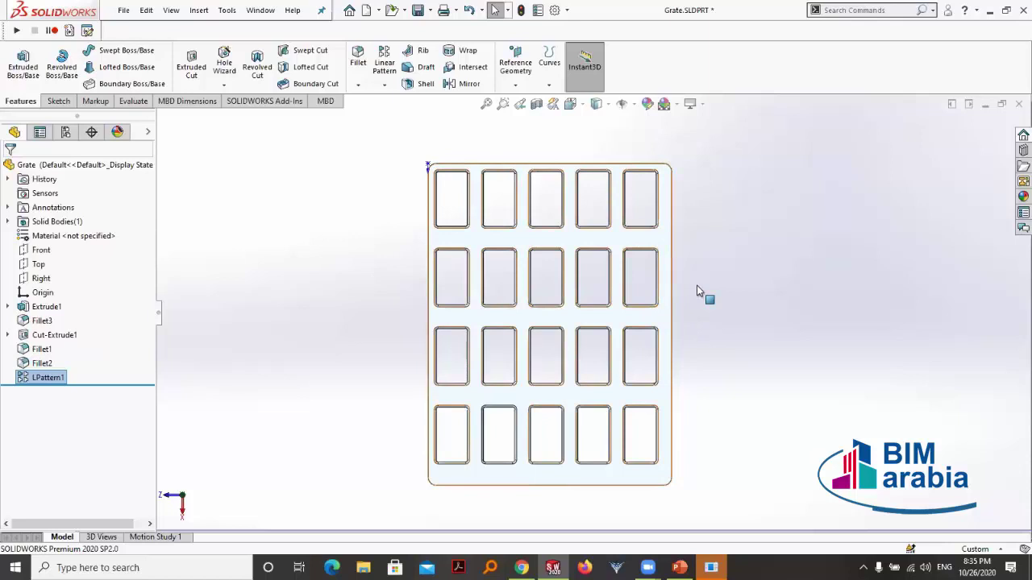
{"action": "key", "text": "z"}
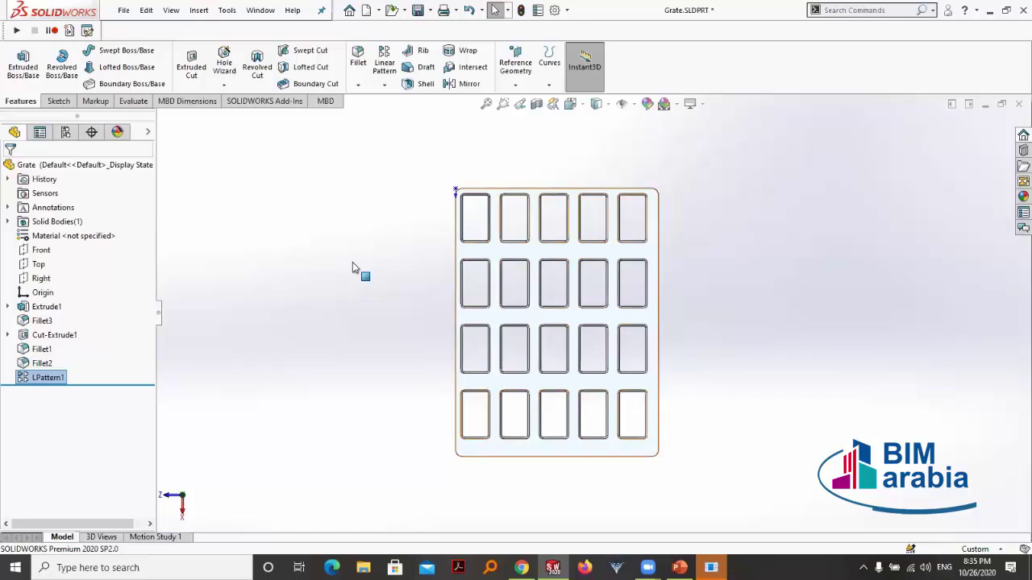
{"action": "left_click", "coordinate": [693, 397]}
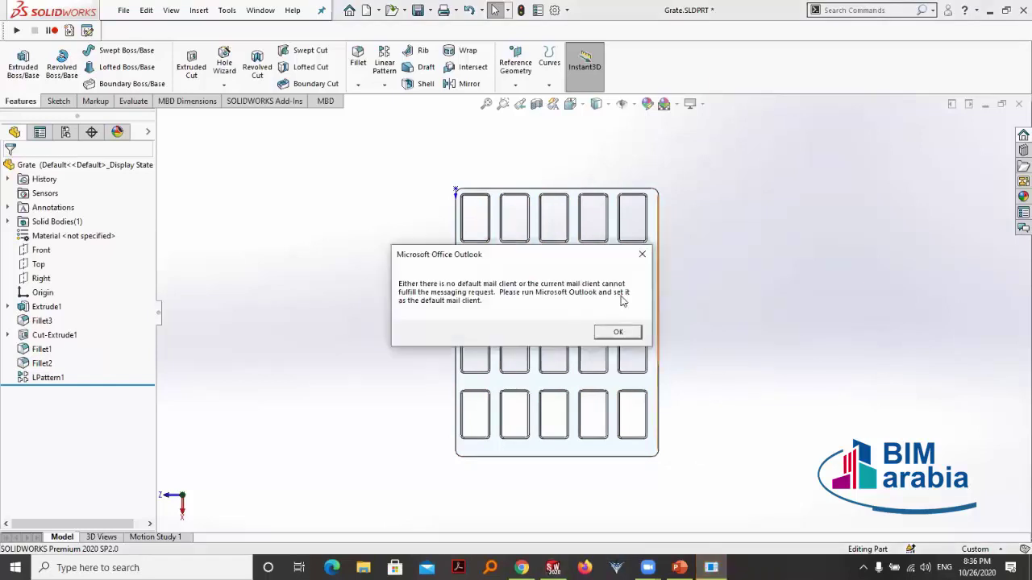
{"action": "left_click", "coordinate": [618, 333]}
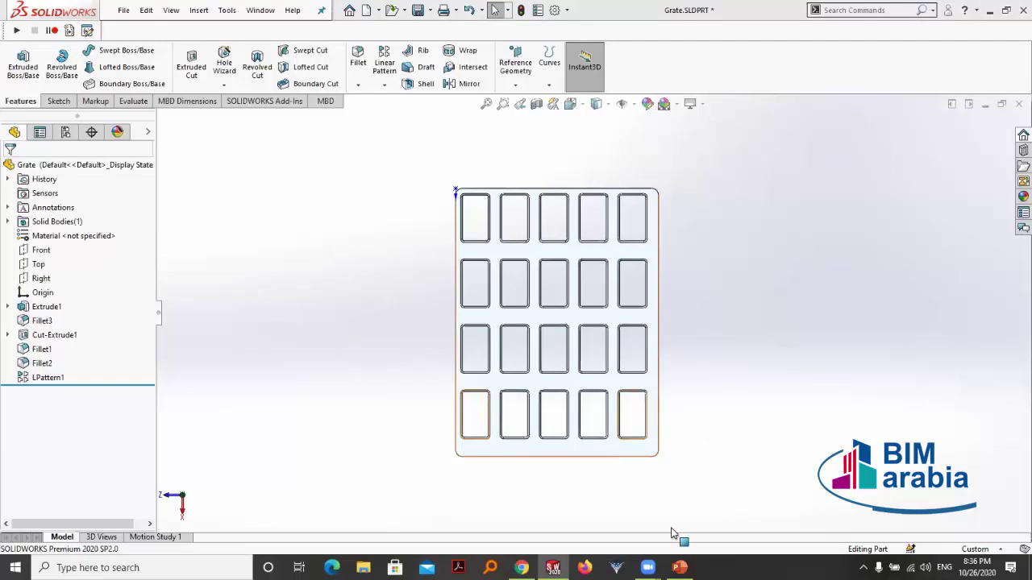
{"action": "mouse_move", "coordinate": [680, 568]}
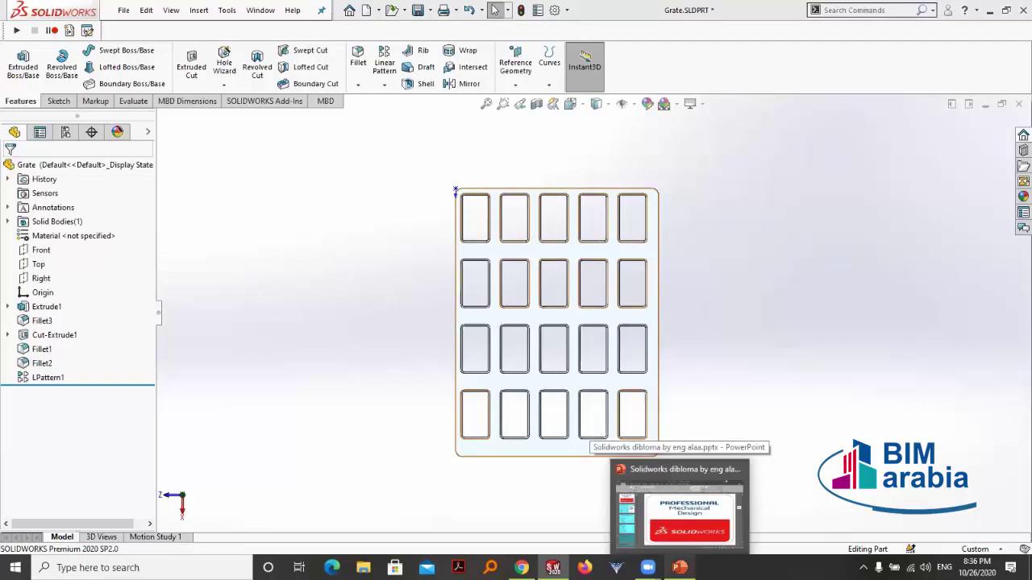
{"action": "left_click", "coordinate": [645, 423]}
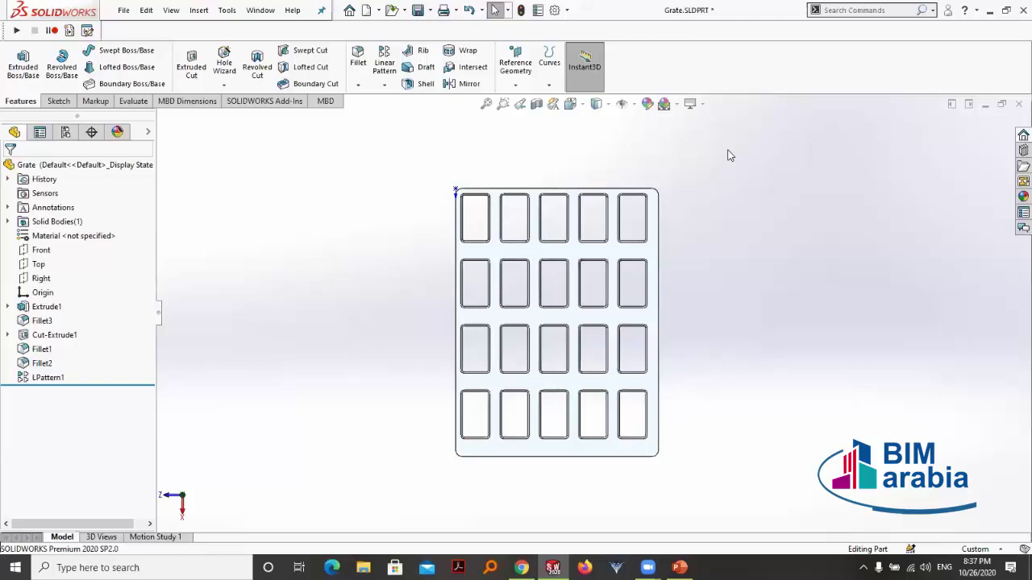
{"action": "scroll", "coordinate": [657, 267], "scroll_direction": "up", "scroll_amount": 2}
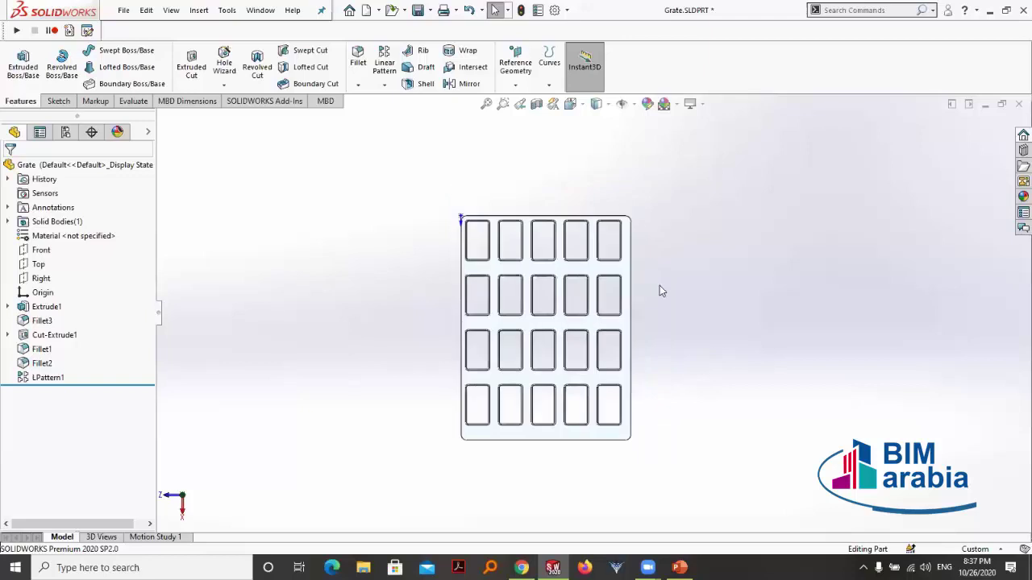
{"action": "scroll", "coordinate": [659, 290], "scroll_direction": "down", "scroll_amount": 3}
{"action": "scroll", "coordinate": [613, 338], "scroll_direction": "up", "scroll_amount": 2}
Present the 'Types of Patterns' slide in PowerPoint, then return to the Grate part in SOLIDWORKS
{"action": "left_click_drag", "start_coordinate": [66, 329], "coordinate": [42, 380]}
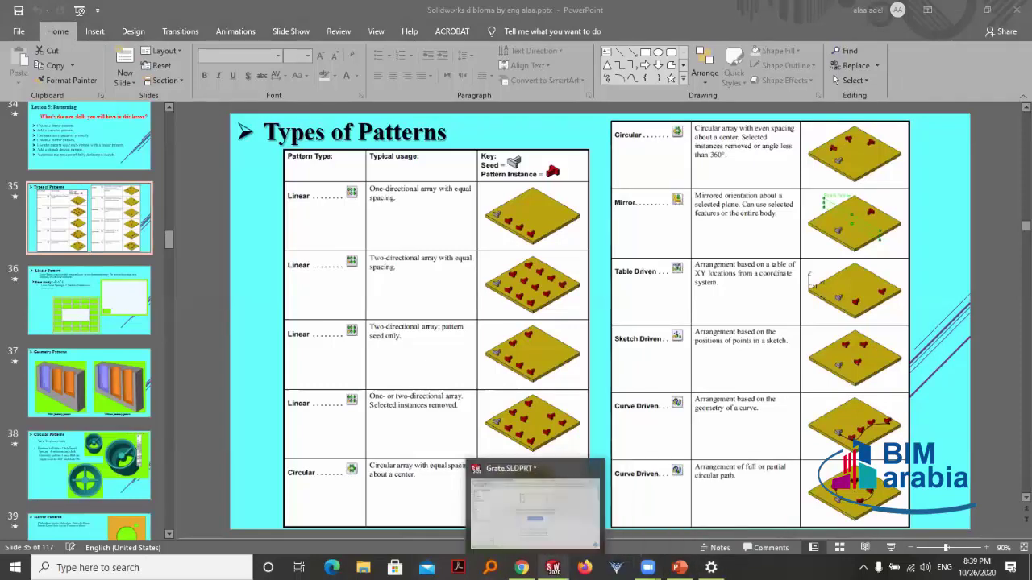
{"action": "left_click", "coordinate": [553, 568]}
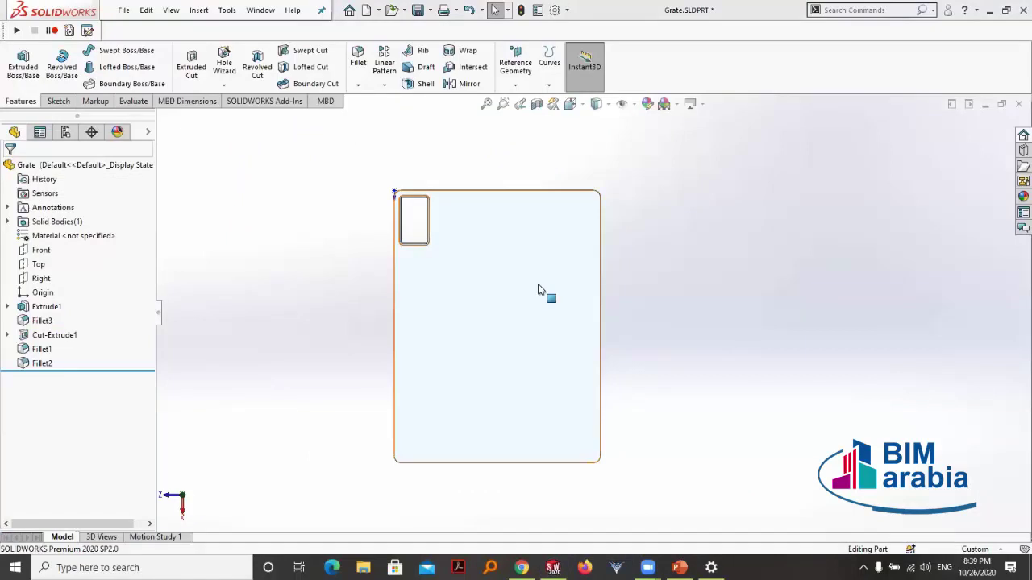
Start a new sketch on the plate's front face
{"action": "left_click", "coordinate": [503, 292]}
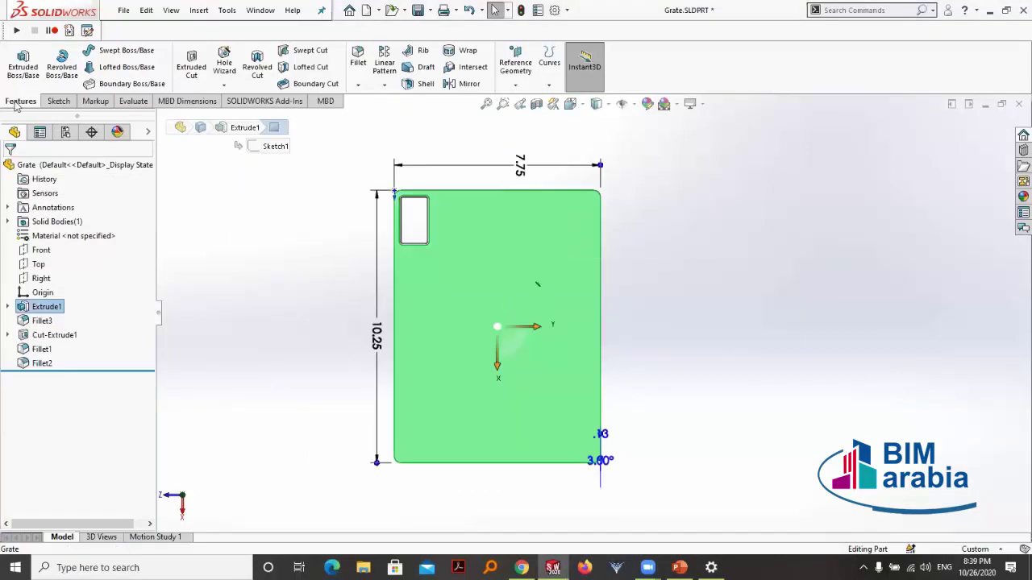
{"action": "left_click", "coordinate": [56, 101]}
{"action": "left_click", "coordinate": [18, 60]}
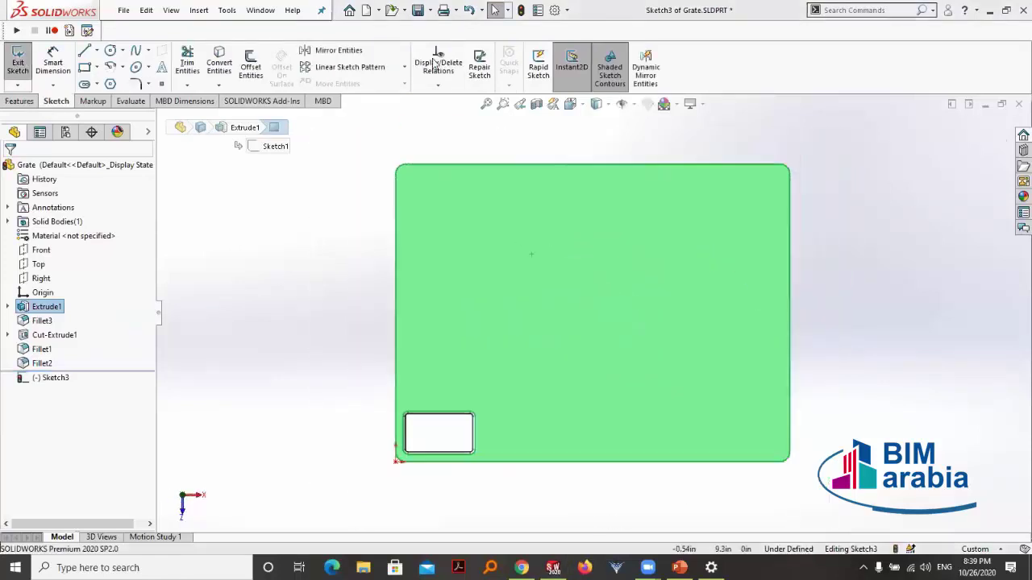
Draw a spline from inside the slot curving up toward the upper-right corner, then exit the sketch
{"action": "left_click", "coordinate": [135, 50]}
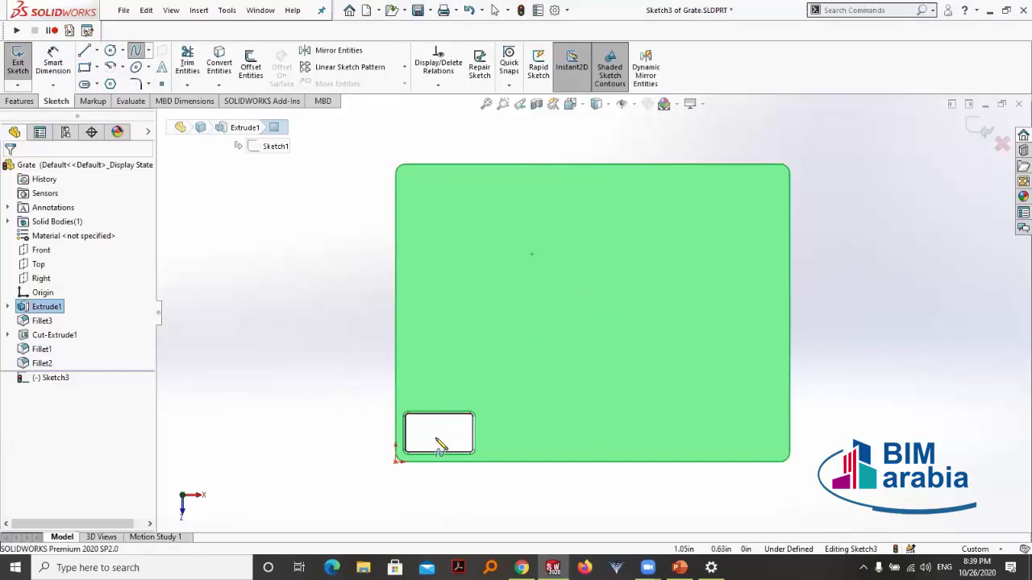
{"action": "left_click", "coordinate": [439, 432]}
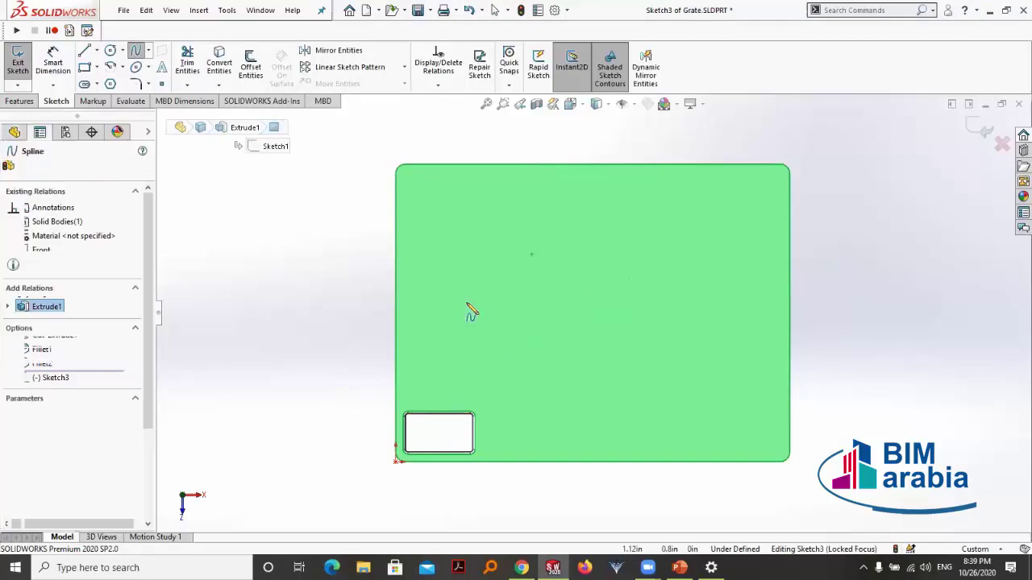
{"action": "left_click", "coordinate": [468, 334]}
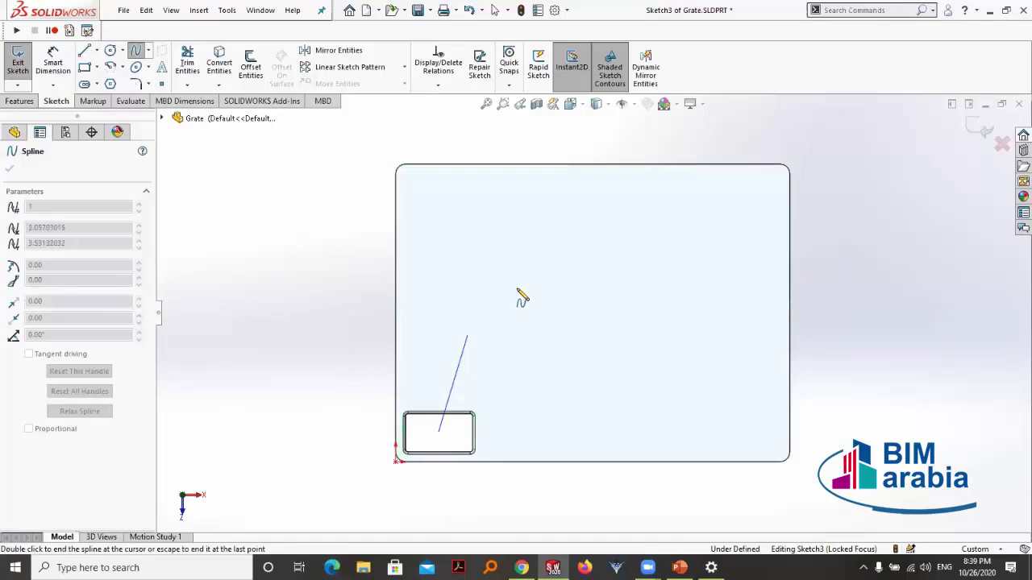
{"action": "left_click", "coordinate": [596, 325]}
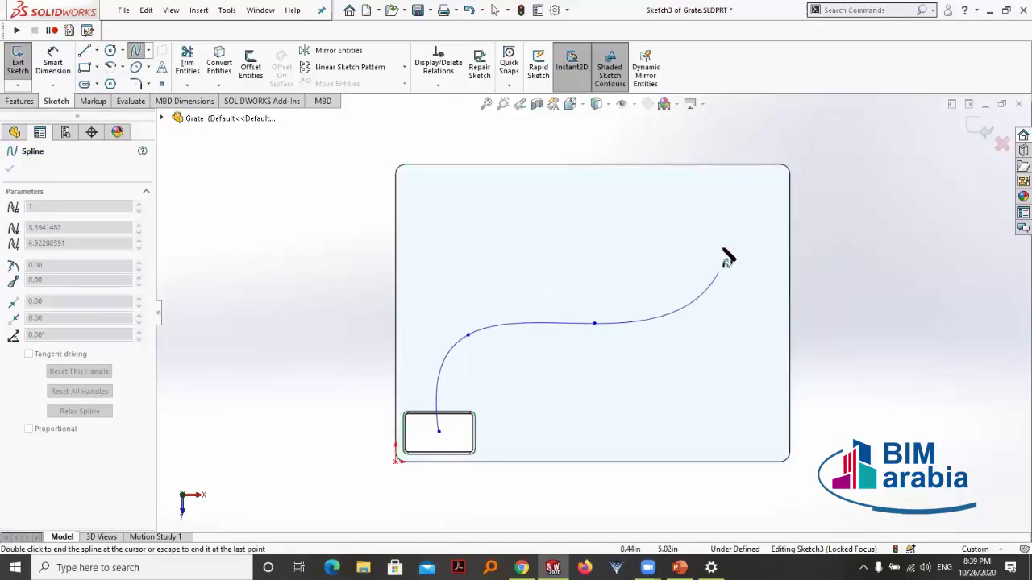
{"action": "left_click", "coordinate": [730, 227]}
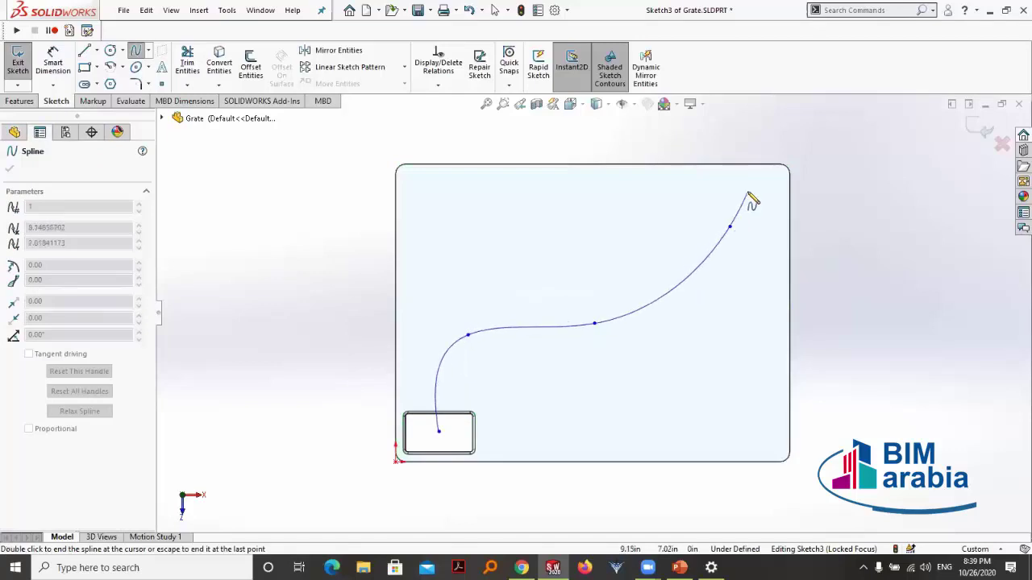
{"action": "right_click", "coordinate": [748, 196]}
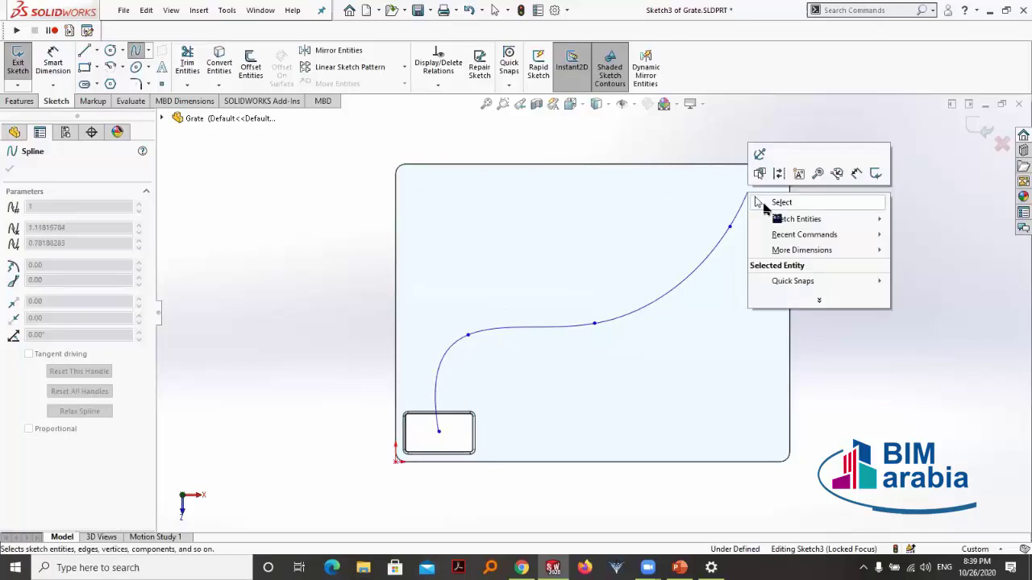
{"action": "left_click", "coordinate": [766, 204]}
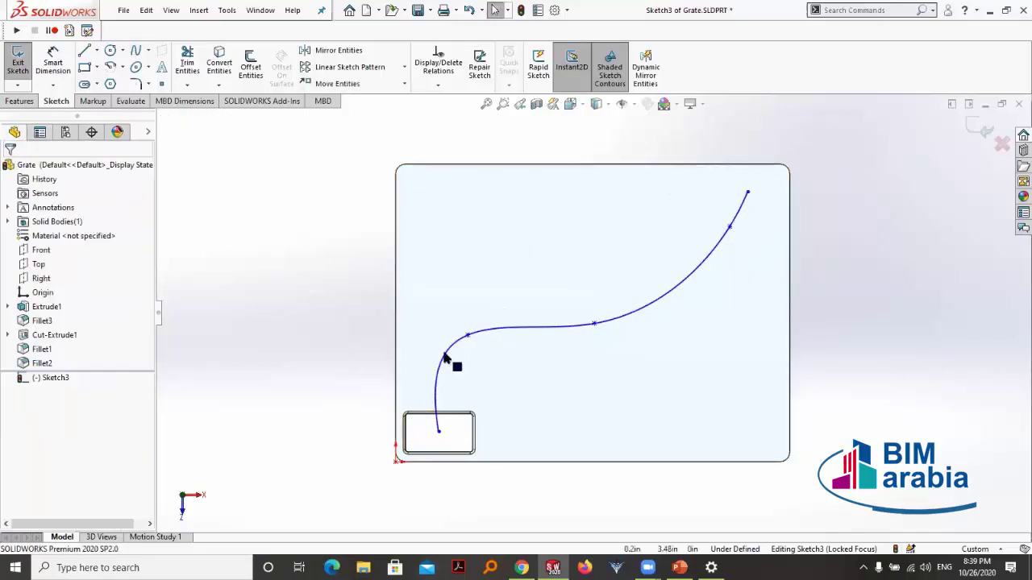
{"action": "key", "text": "f"}
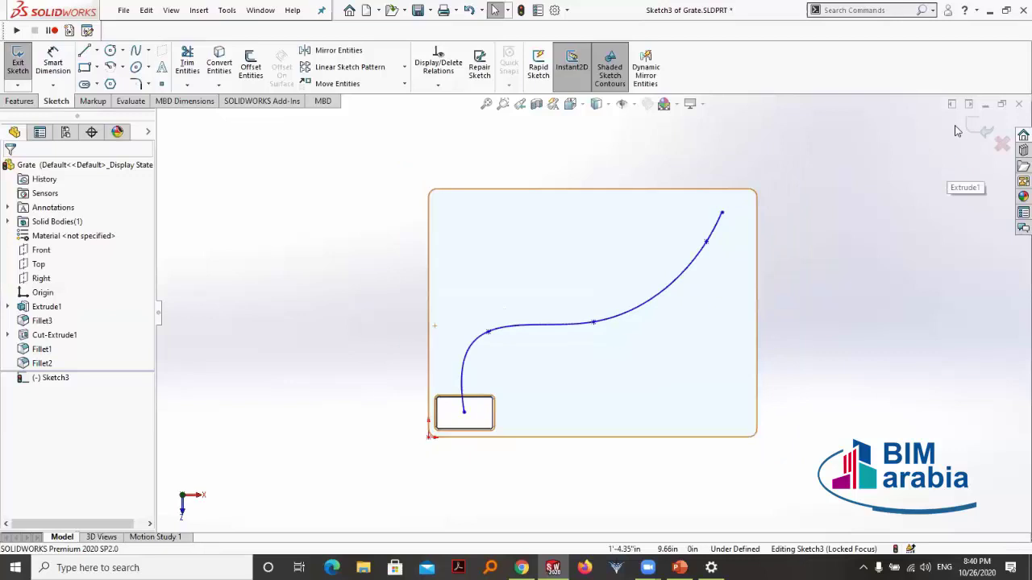
{"action": "left_click", "coordinate": [971, 133]}
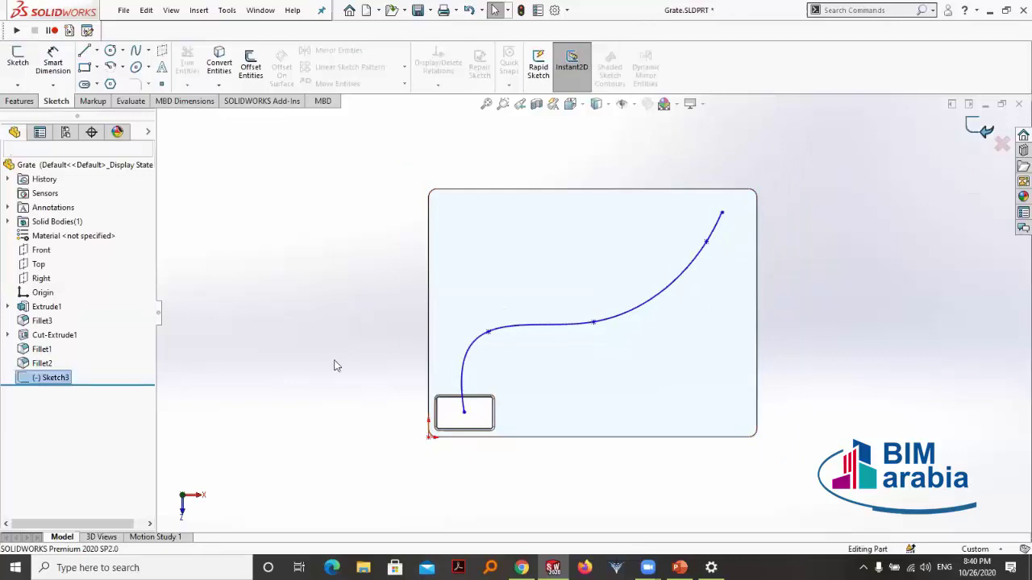
{"action": "left_click", "coordinate": [249, 231]}
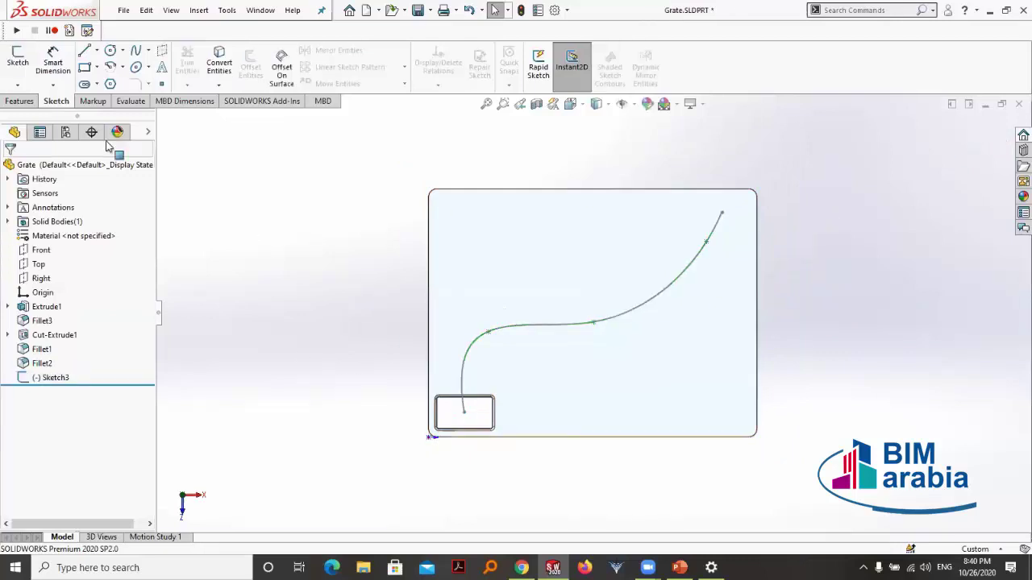
Set up a Curve Driven Pattern of Cut-Extrude1 along the Sketch3 spline with 1in spacing
{"action": "left_click", "coordinate": [20, 102]}
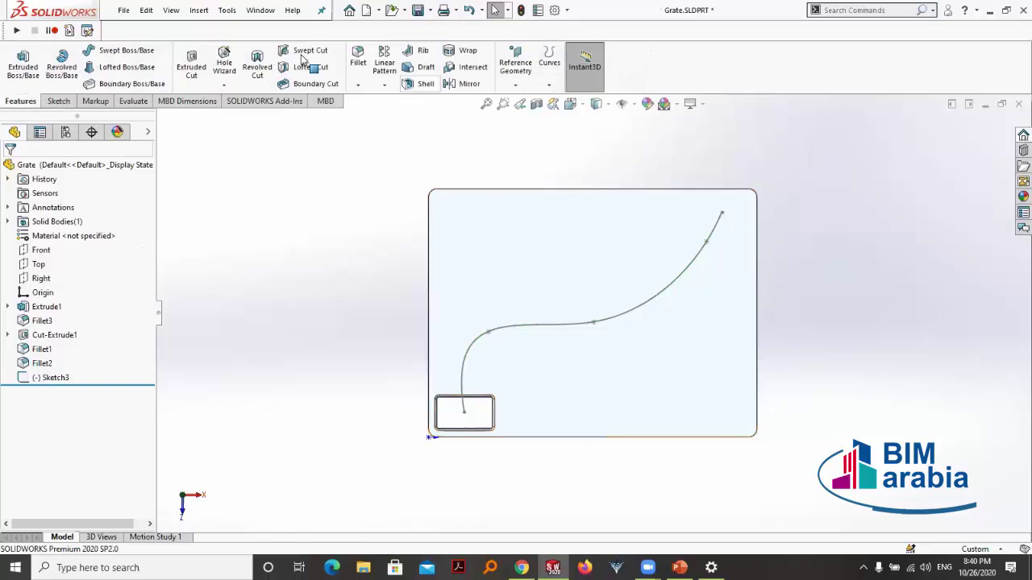
{"action": "left_click", "coordinate": [384, 85]}
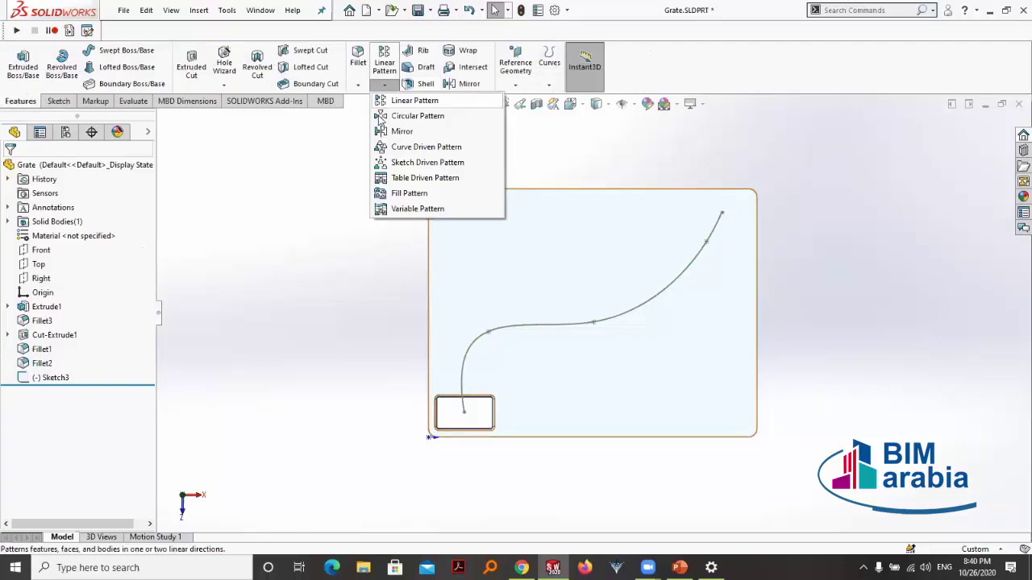
{"action": "left_click", "coordinate": [423, 146]}
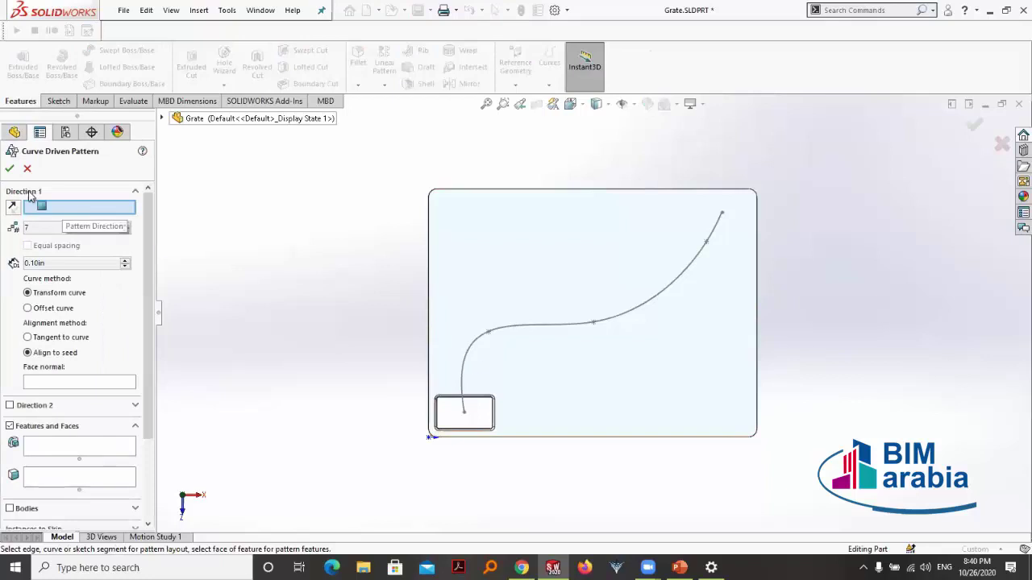
{"action": "left_click", "coordinate": [531, 332]}
{"action": "type", "text": "5"}
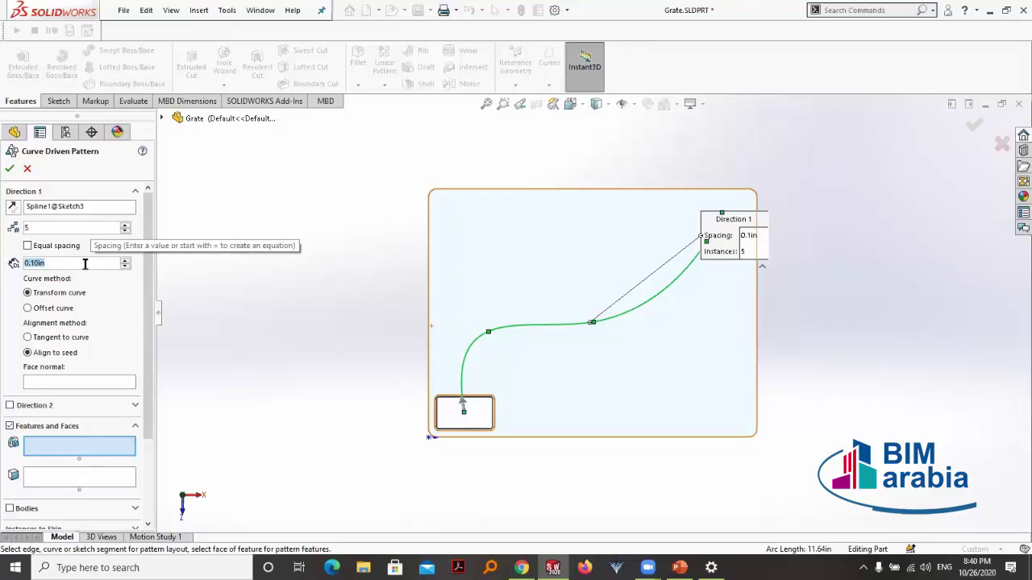
{"action": "right_click", "coordinate": [85, 263]}
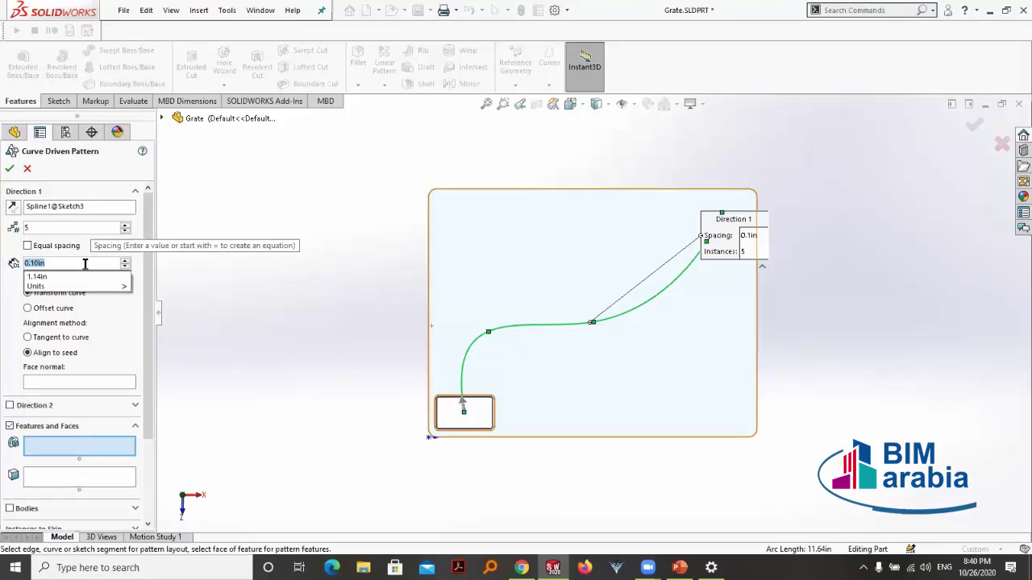
{"action": "type", "text": "1"}
{"action": "key", "text": "Return"}
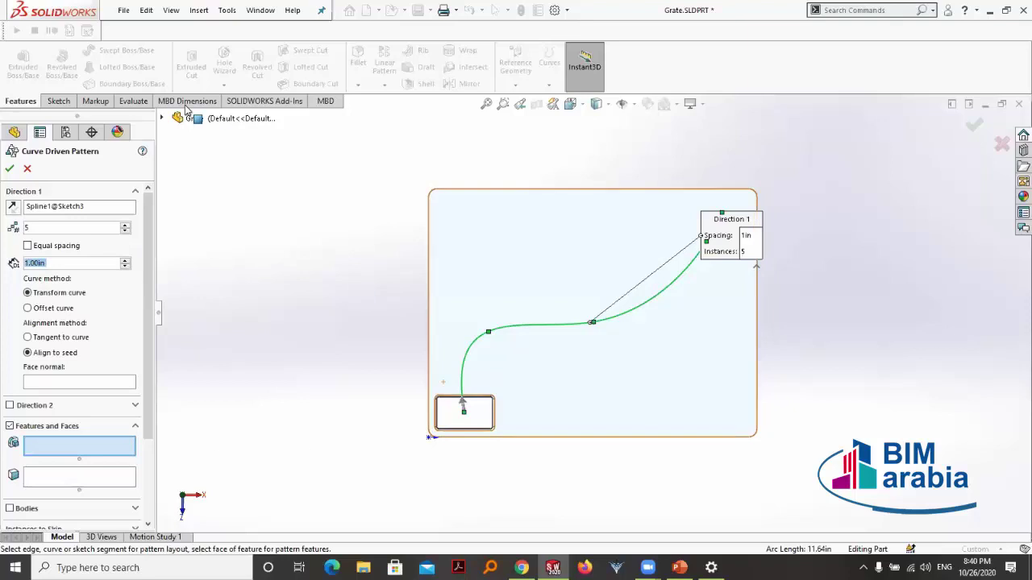
{"action": "left_click", "coordinate": [164, 119]}
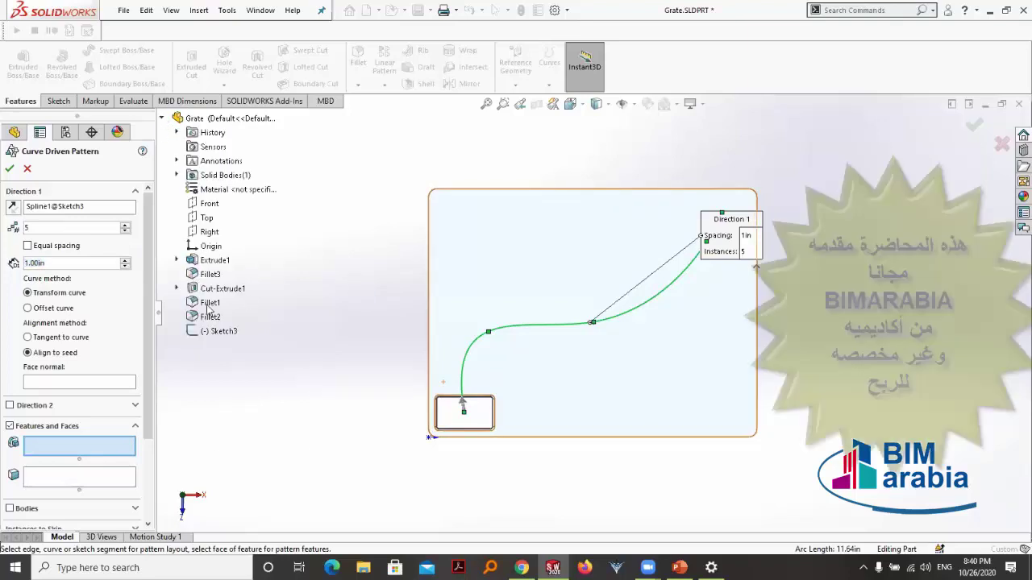
{"action": "left_click", "coordinate": [211, 291]}
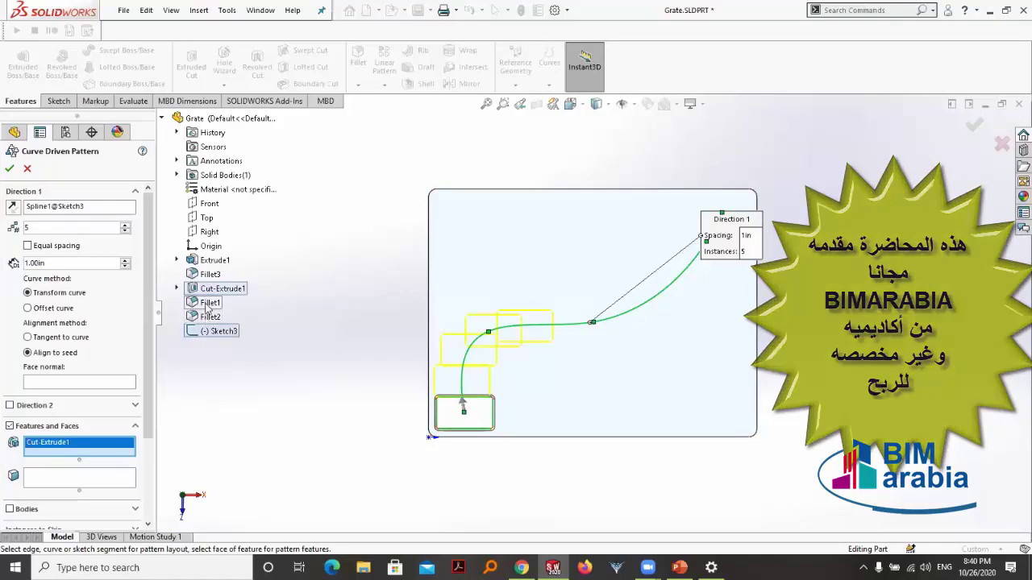
Add Fillet1 and Fillet2 to the curve-driven pattern and set its spacing to 2.90in
{"action": "left_click", "coordinate": [209, 303]}
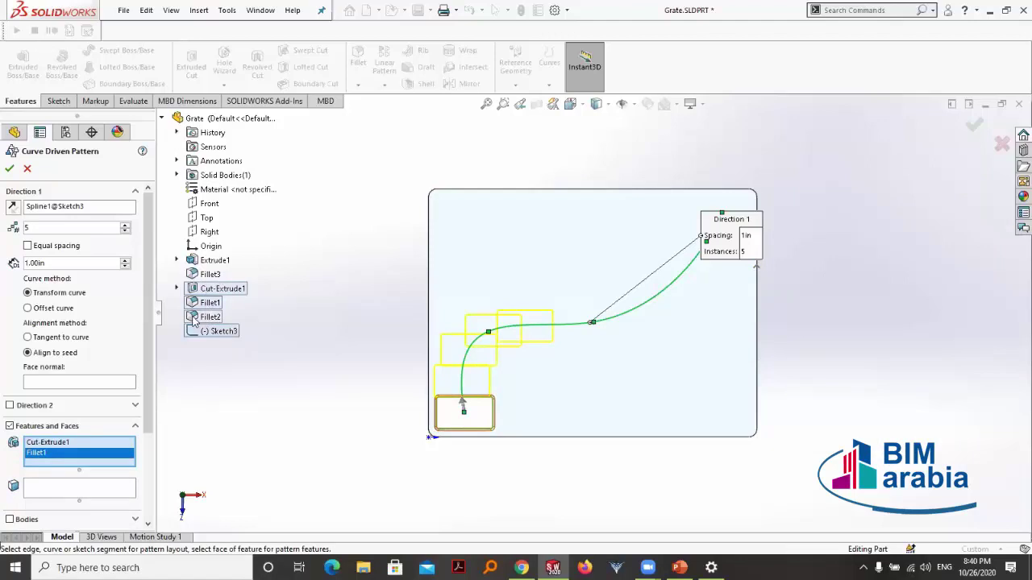
{"action": "left_click", "coordinate": [195, 319]}
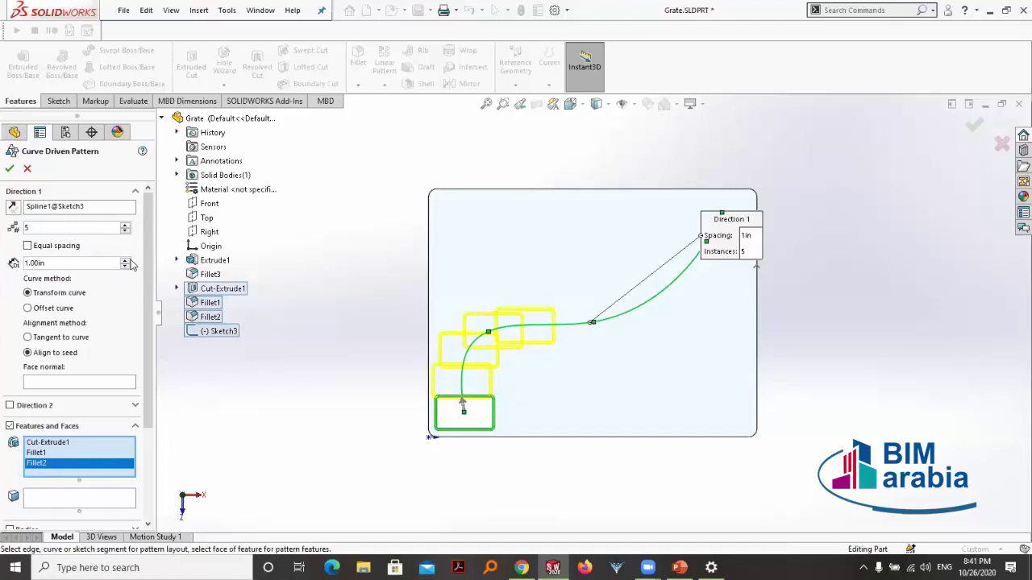
{"action": "left_click", "coordinate": [125, 262]}
{"action": "left_click", "coordinate": [125, 261]}
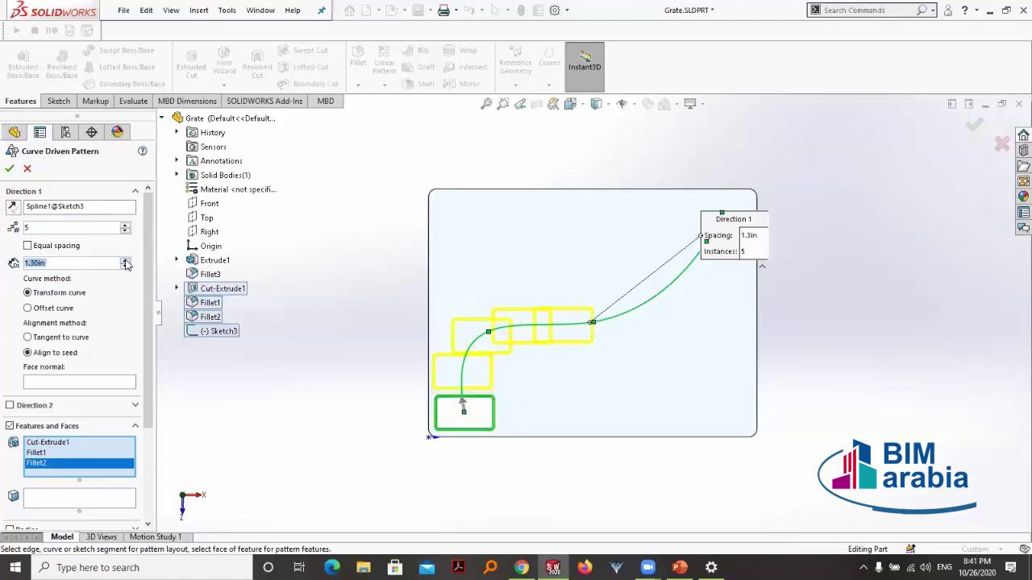
{"action": "left_click", "coordinate": [124, 261]}
{"action": "left_click", "coordinate": [125, 261]}
{"action": "left_click", "coordinate": [125, 261]}
{"action": "left_click", "coordinate": [125, 261]}
{"action": "left_click", "coordinate": [125, 261]}
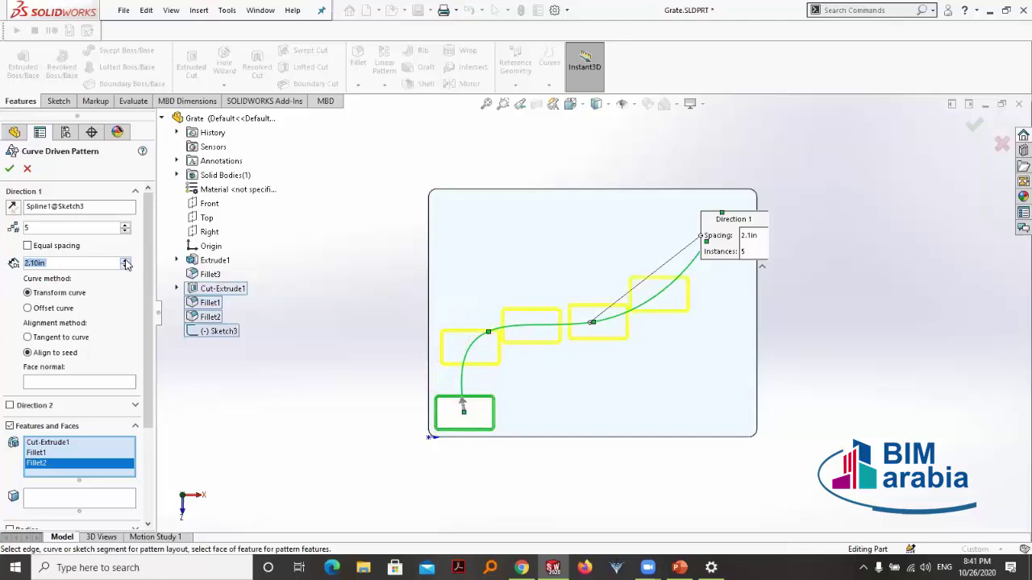
{"action": "left_click", "coordinate": [125, 261]}
{"action": "left_click", "coordinate": [125, 262]}
{"action": "left_click", "coordinate": [125, 261]}
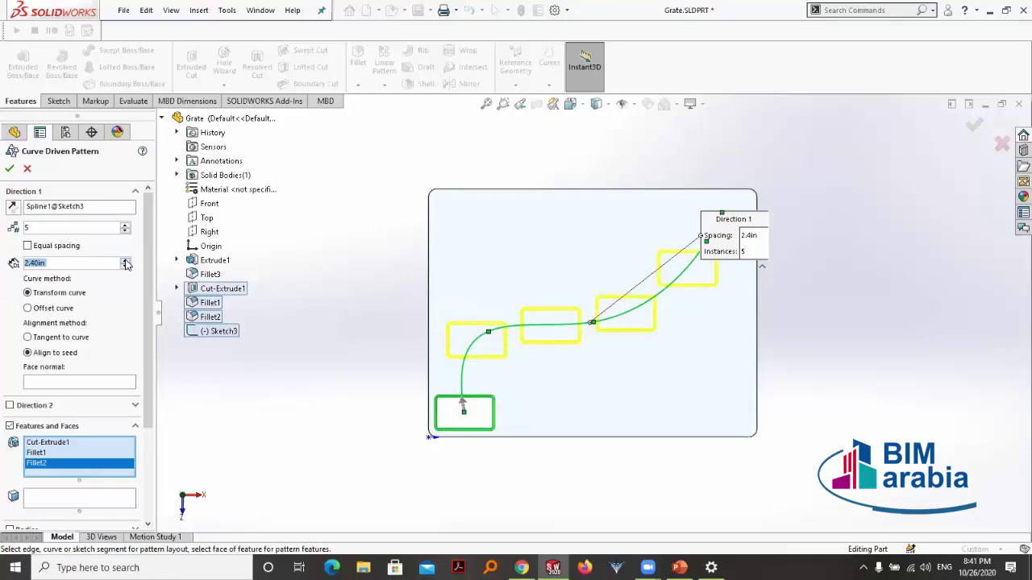
{"action": "left_click", "coordinate": [125, 261]}
{"action": "left_click", "coordinate": [125, 261]}
{"action": "left_click", "coordinate": [125, 261]}
{"action": "left_click", "coordinate": [125, 261]}
{"action": "left_click", "coordinate": [124, 261]}
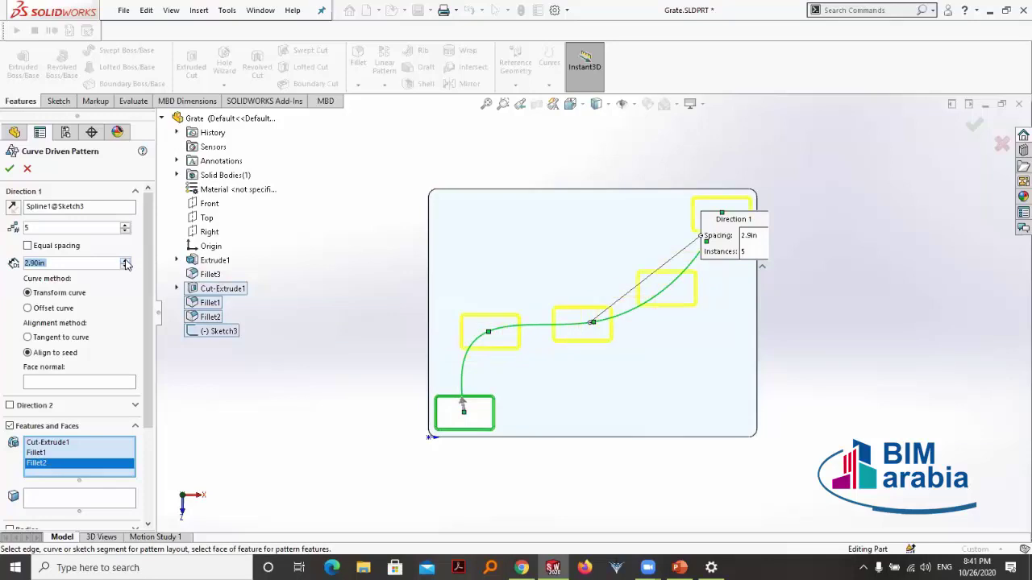
{"action": "left_click", "coordinate": [125, 261]}
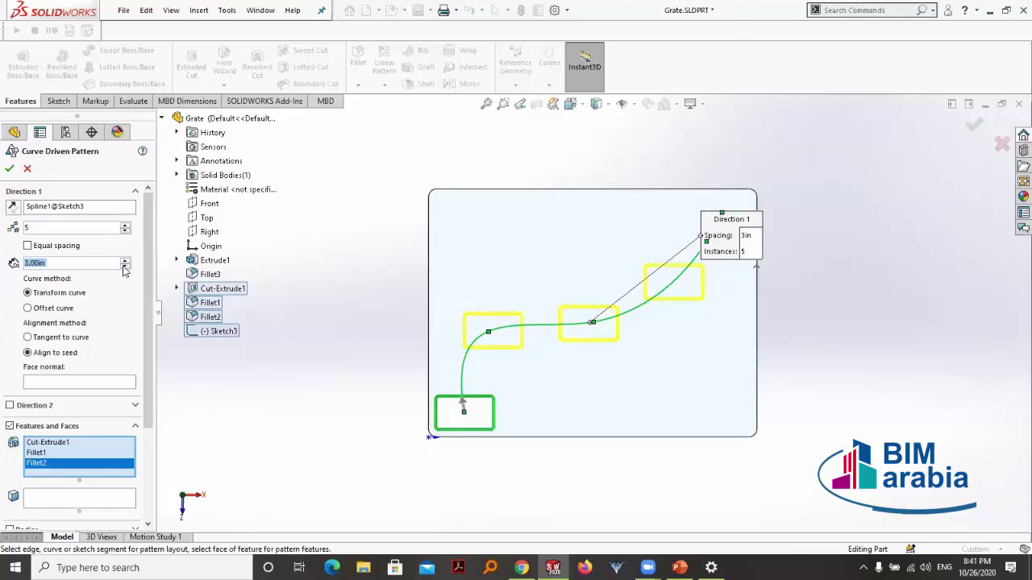
{"action": "left_click", "coordinate": [125, 267]}
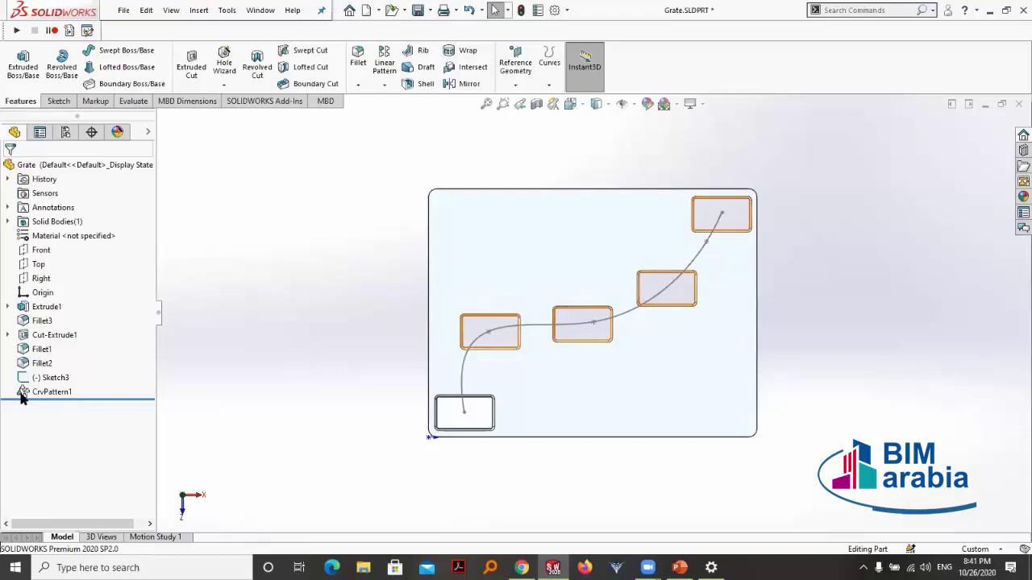
Delete the CrvPattern1 feature
{"action": "left_click", "coordinate": [22, 395]}
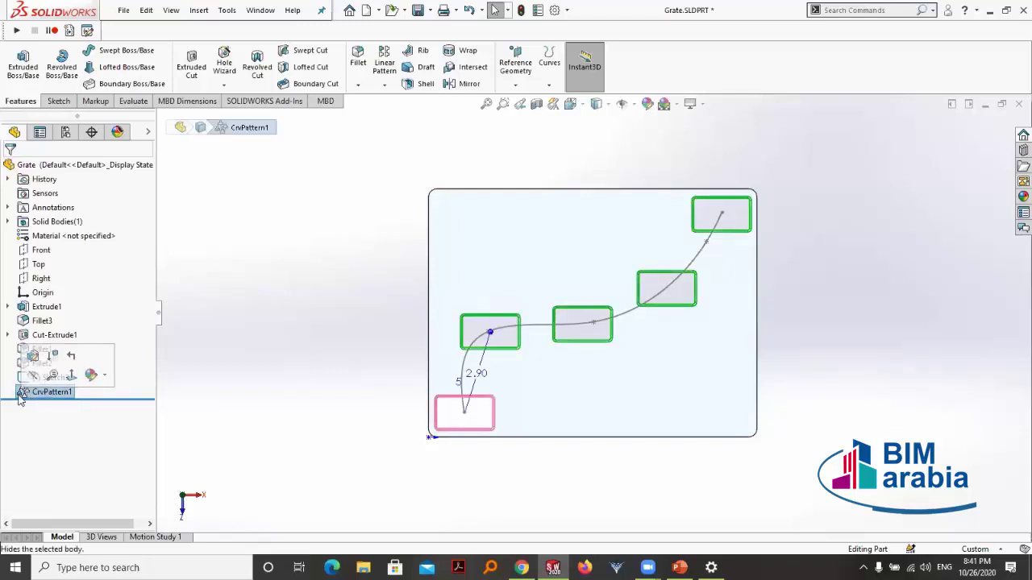
{"action": "right_click", "coordinate": [21, 397]}
{"action": "left_click", "coordinate": [47, 380]}
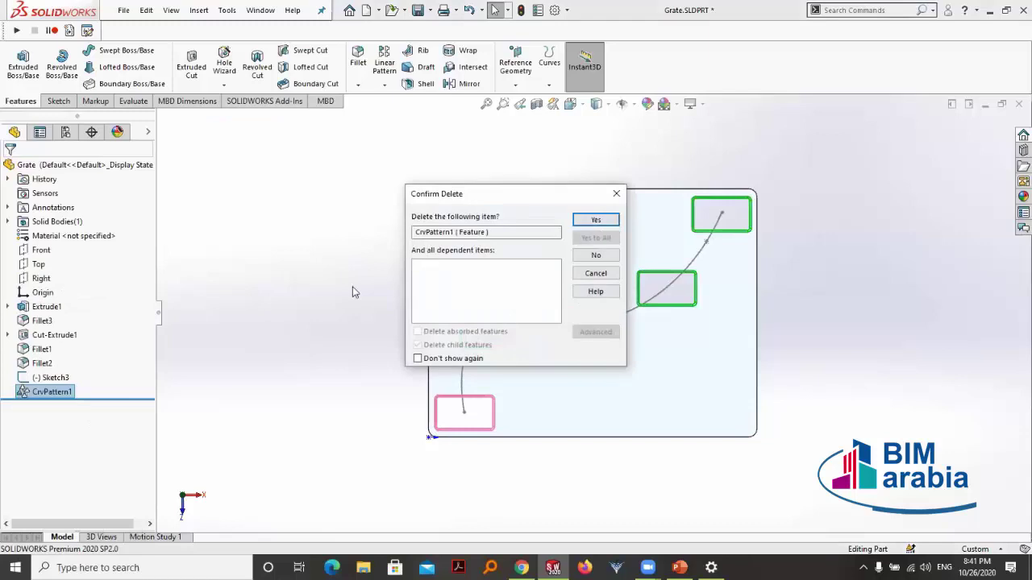
{"action": "left_click", "coordinate": [597, 222]}
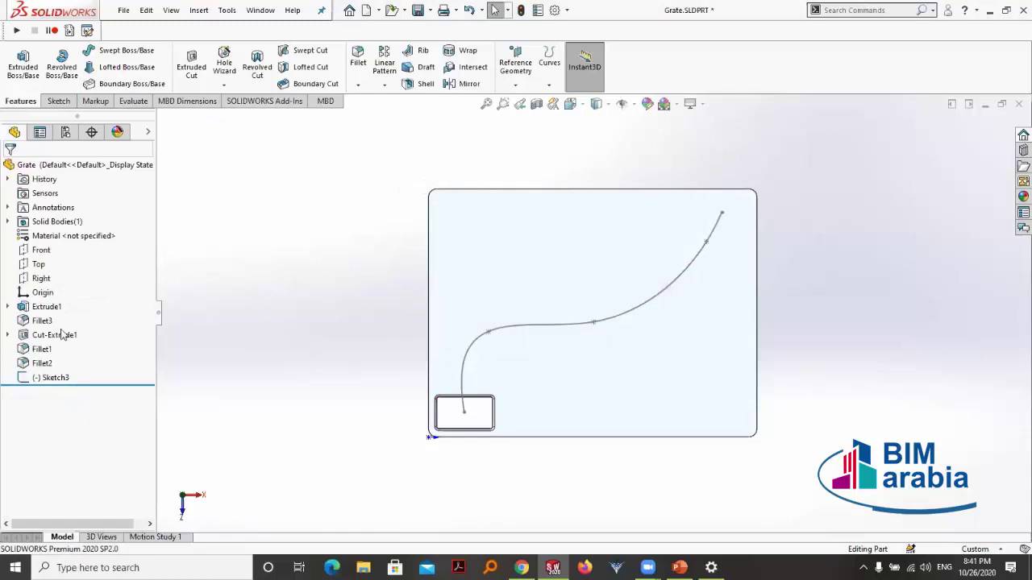
Delete Sketch3 from the feature tree
{"action": "left_click", "coordinate": [53, 379]}
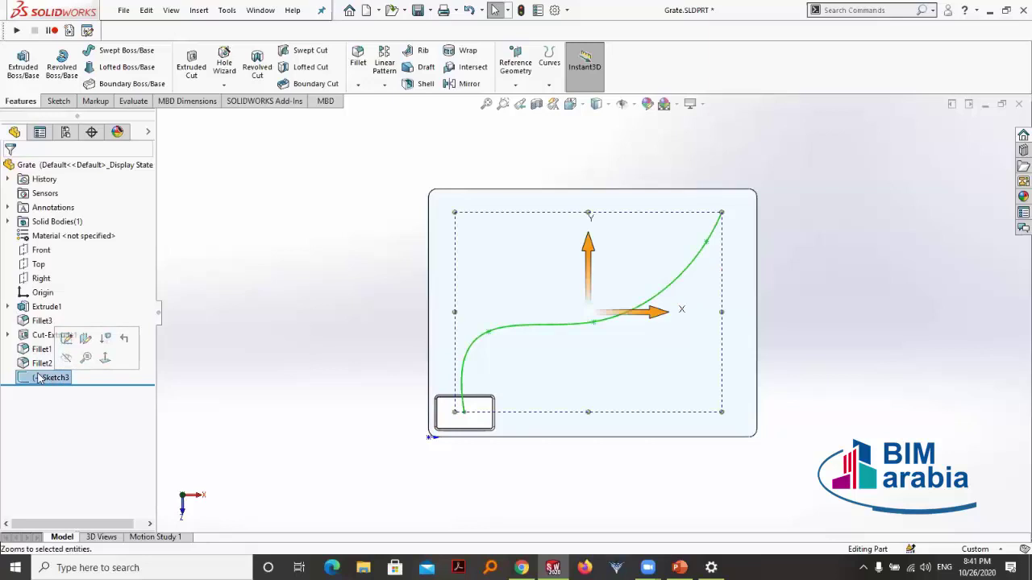
{"action": "right_click", "coordinate": [42, 379]}
{"action": "left_click", "coordinate": [66, 396]}
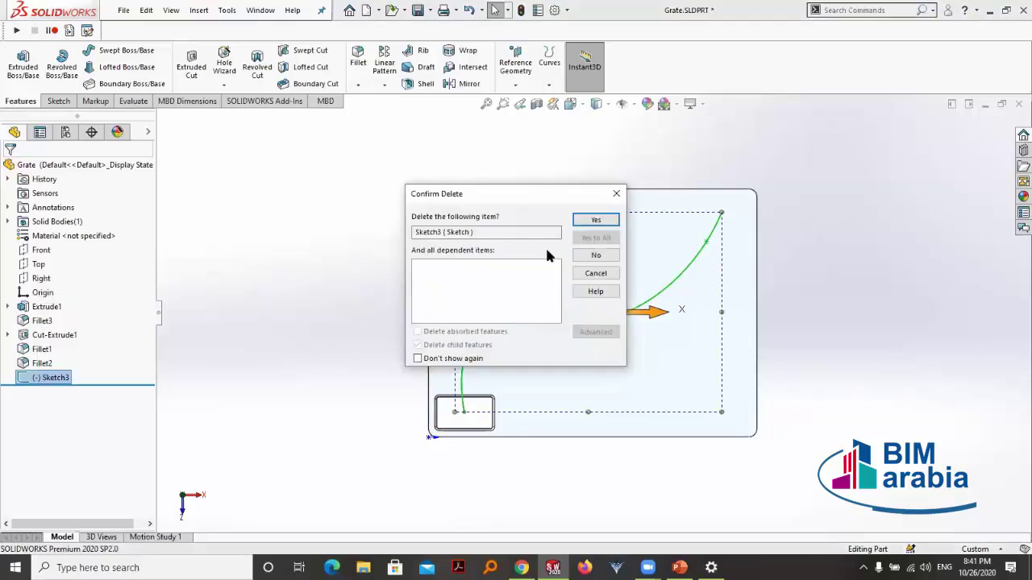
{"action": "key", "text": "Return"}
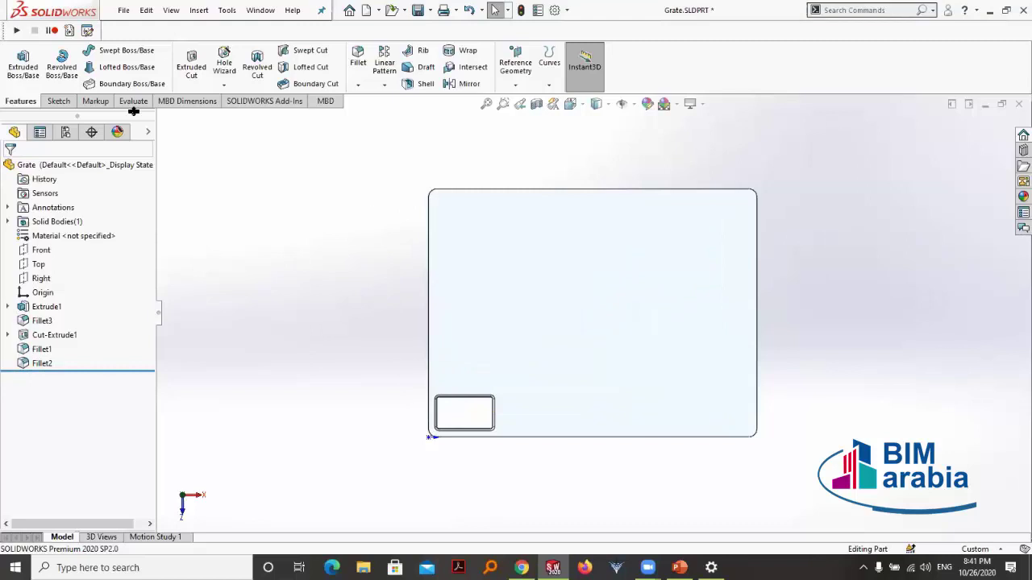
Sketch five layout points across the plate face, removing a stray point left of the plate
{"action": "left_click", "coordinate": [528, 240]}
{"action": "left_click", "coordinate": [577, 199]}
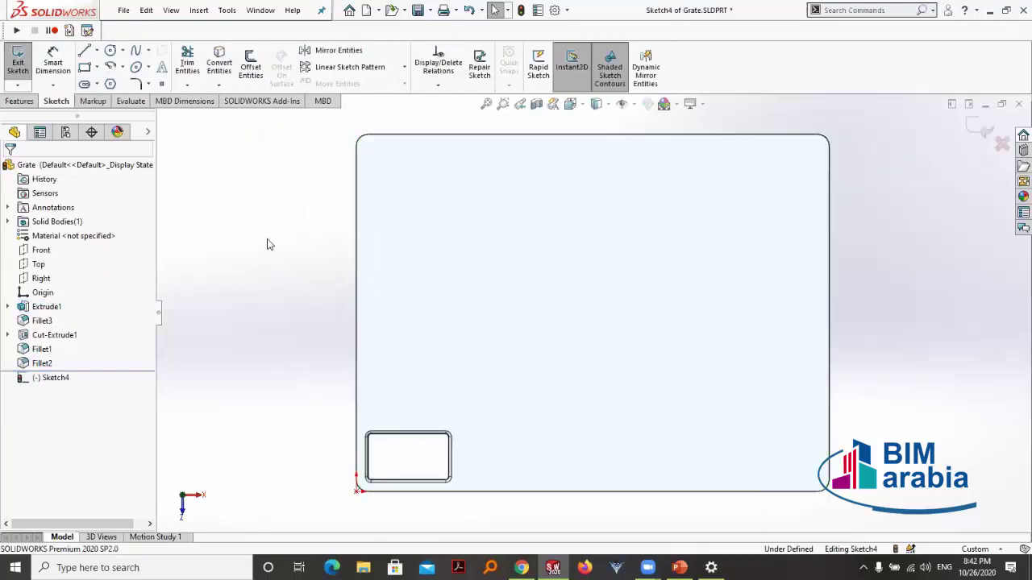
{"action": "left_click", "coordinate": [162, 87]}
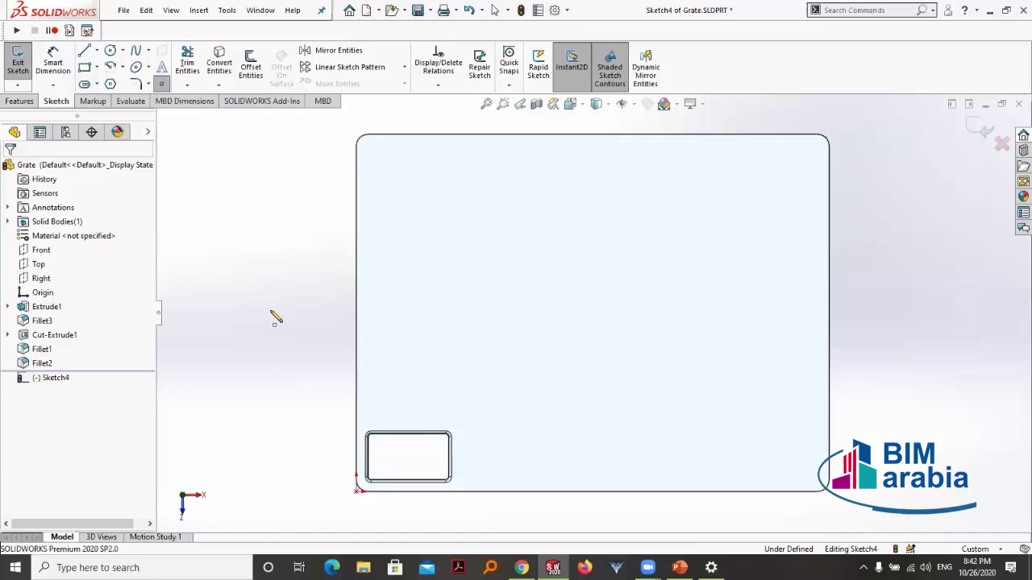
{"action": "left_click", "coordinate": [409, 342]}
{"action": "left_click", "coordinate": [533, 199]}
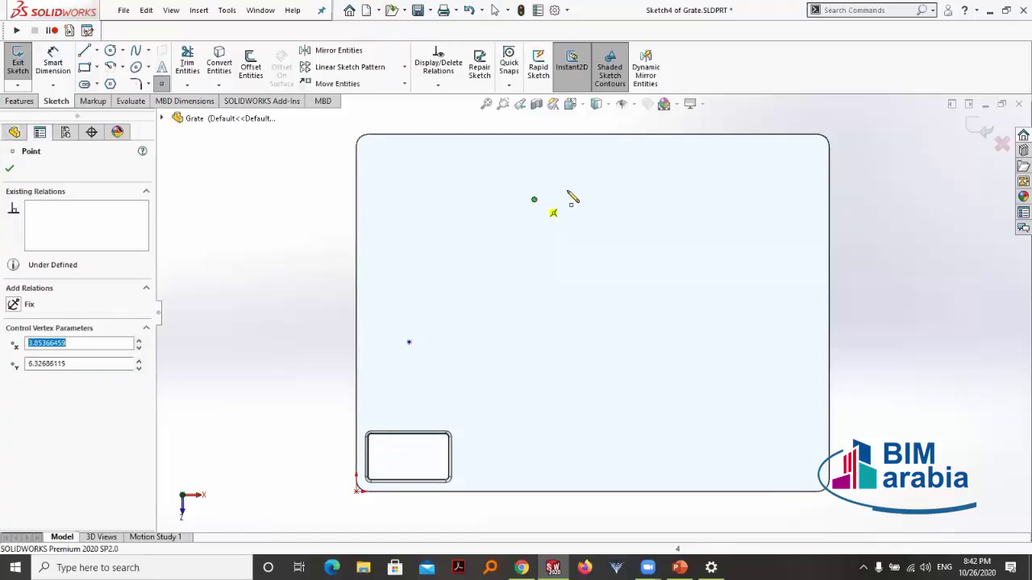
{"action": "left_click", "coordinate": [672, 189]}
{"action": "left_click", "coordinate": [745, 265]}
{"action": "left_click", "coordinate": [800, 446]}
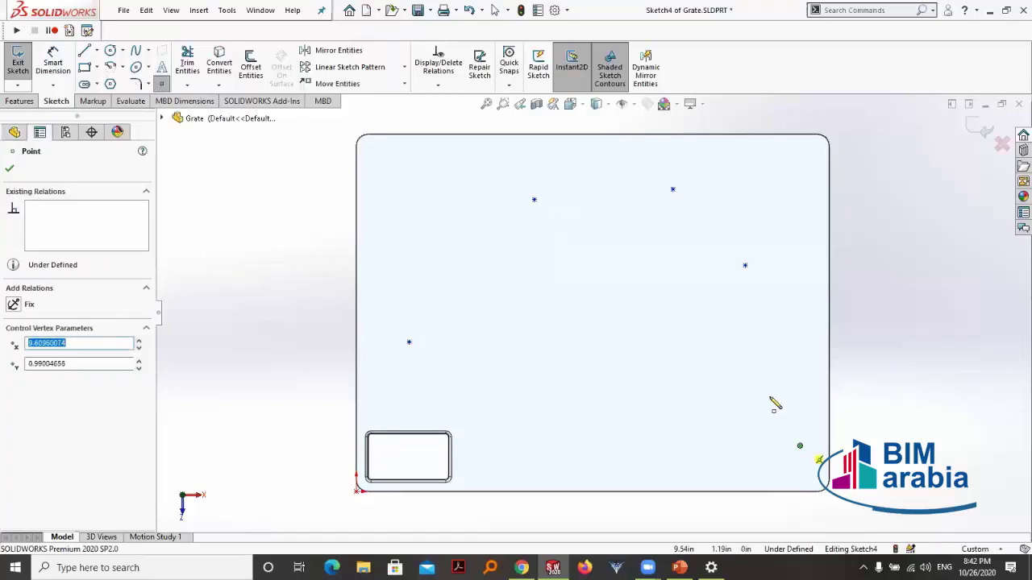
{"action": "left_click", "coordinate": [15, 133]}
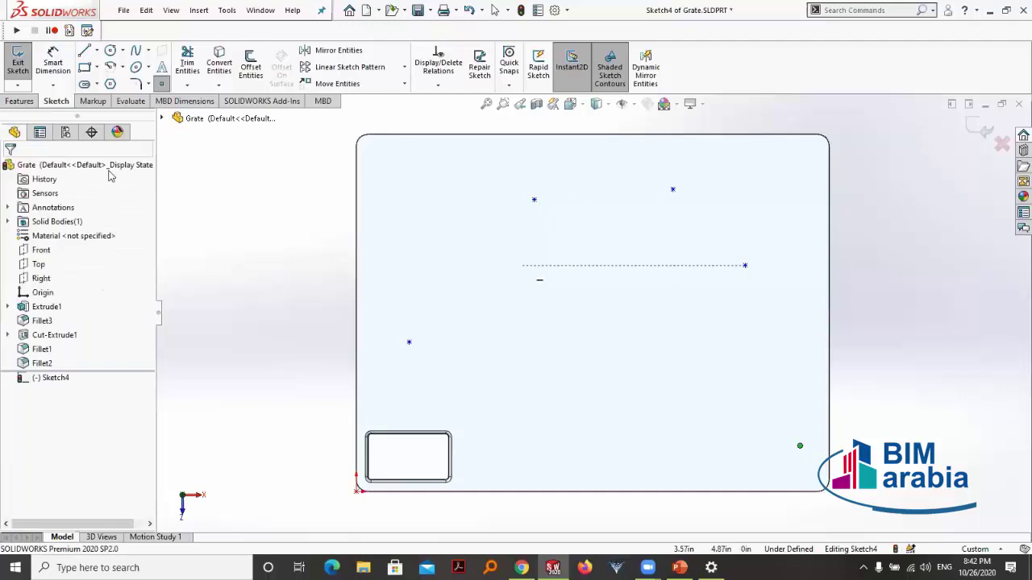
{"action": "left_click", "coordinate": [228, 176]}
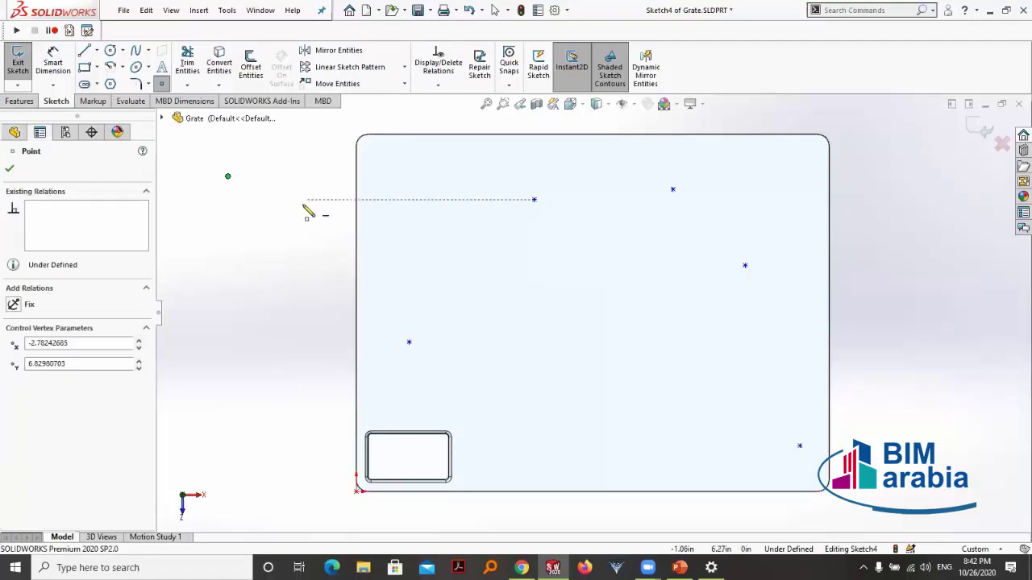
{"action": "key", "text": "Escape"}
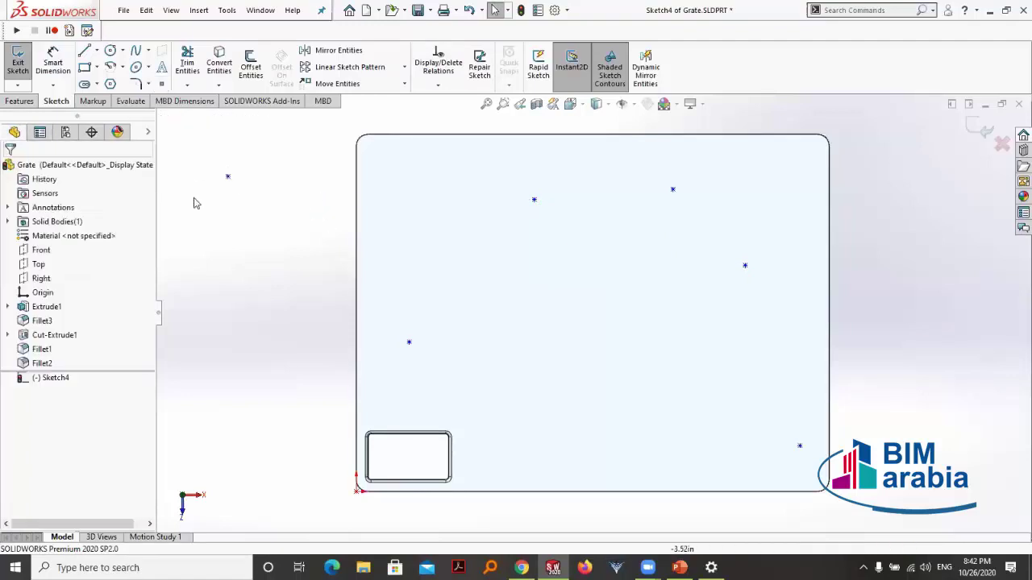
{"action": "left_click", "coordinate": [228, 178]}
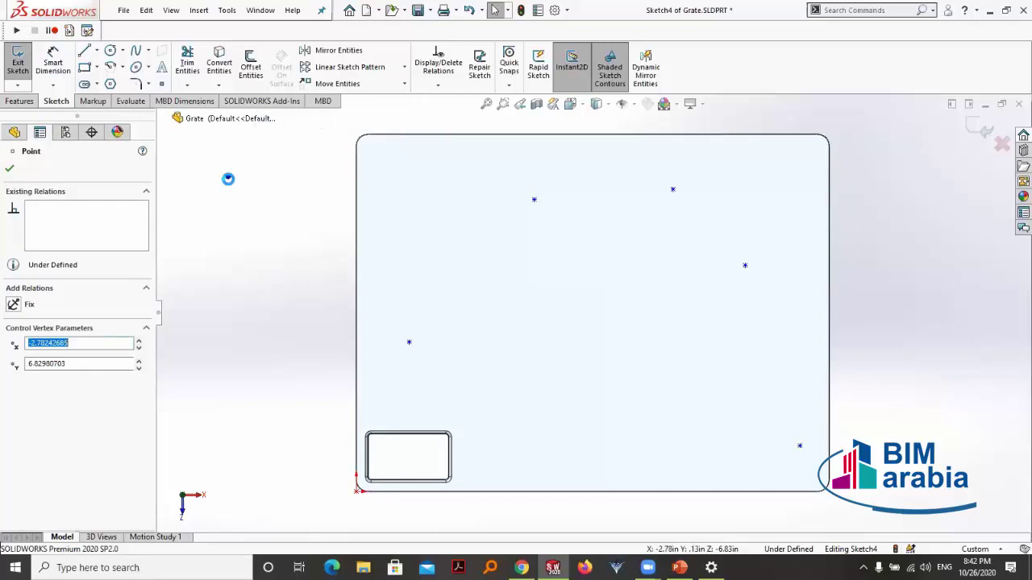
{"action": "key", "text": "Delete"}
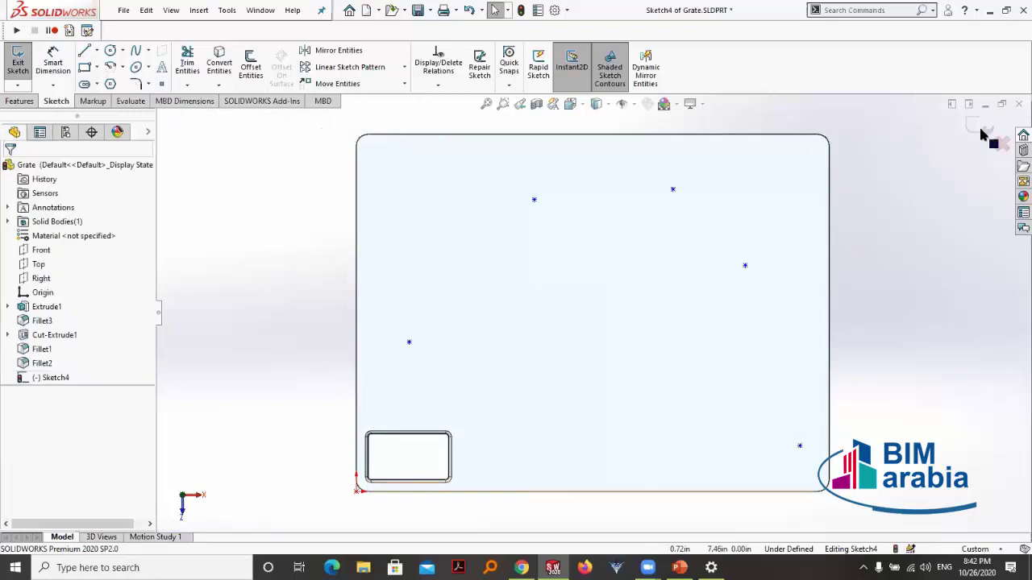
Close Sketch4 and bring up the list of pattern types
{"action": "key", "text": "ctrl+b"}
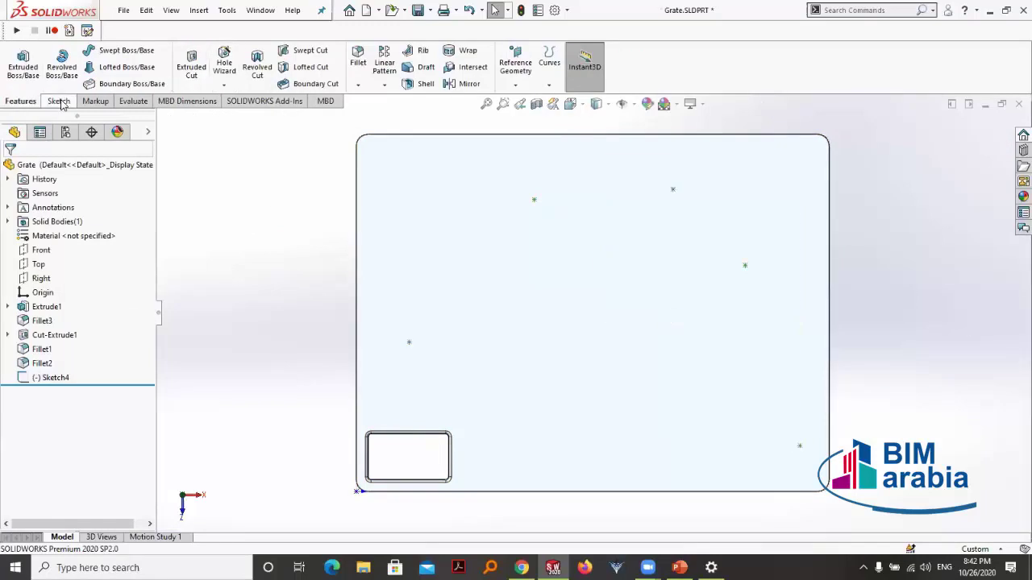
{"action": "left_click", "coordinate": [384, 66]}
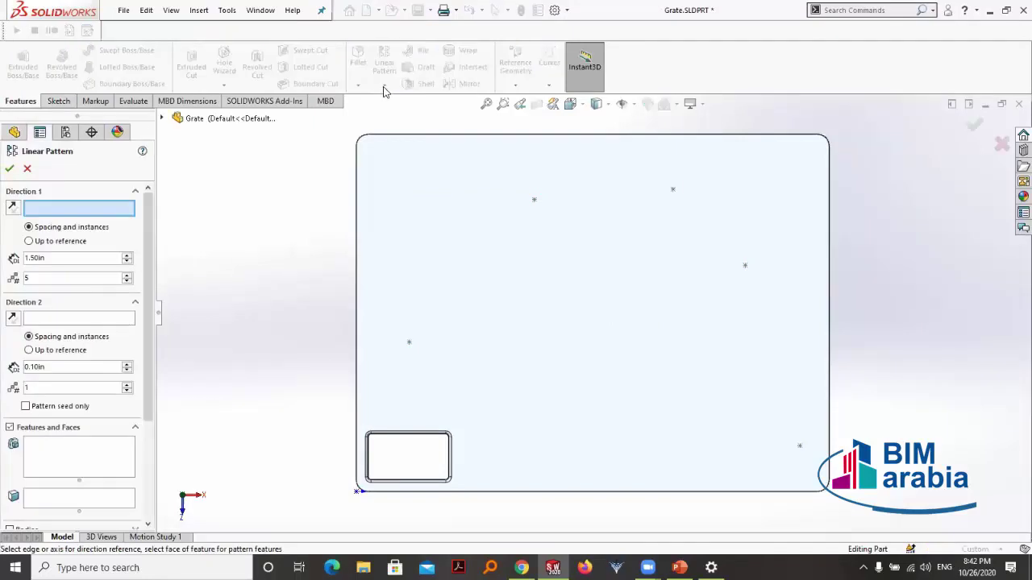
{"action": "key", "text": "Escape"}
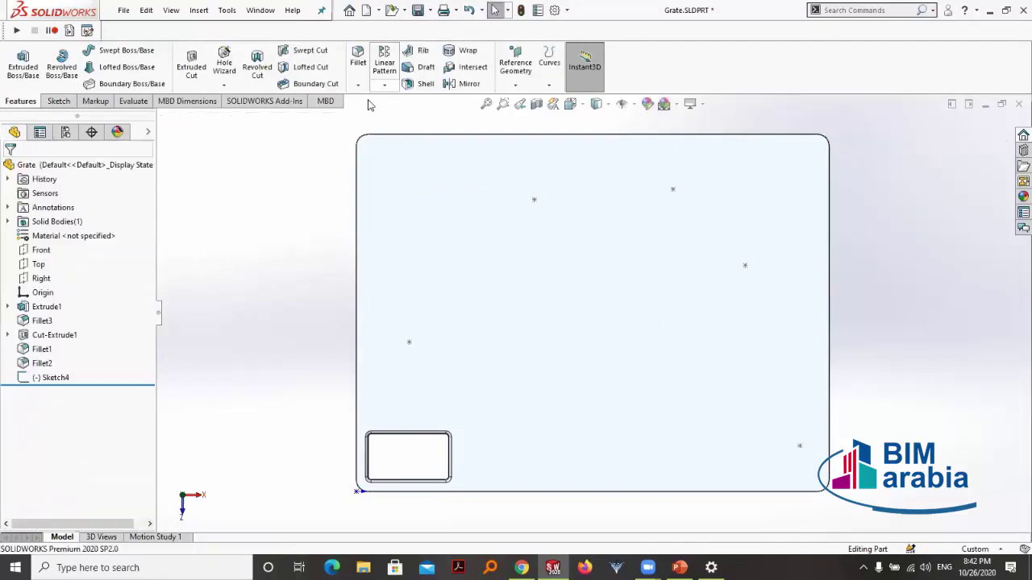
{"action": "left_click", "coordinate": [384, 85]}
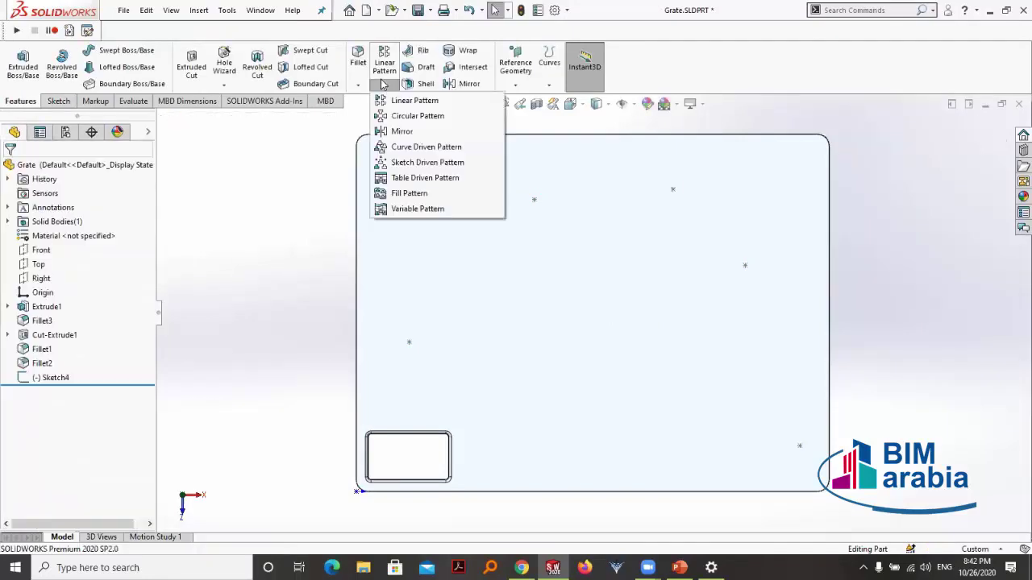
Create a Sketch Driven Pattern on Sketch4 that copies Cut-Extrude1, Fillet1 and Fillet2
{"action": "left_click", "coordinate": [427, 162]}
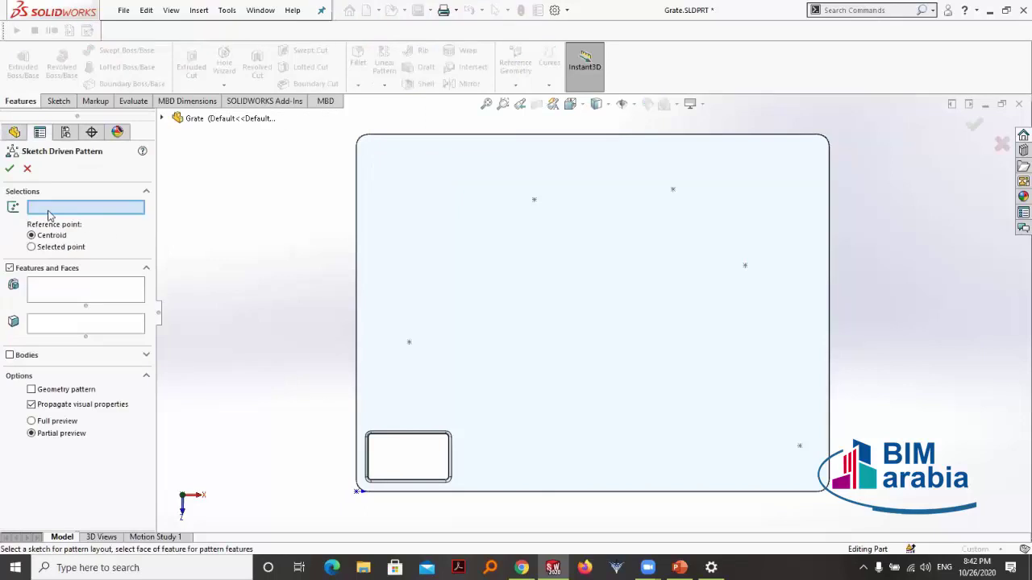
{"action": "left_click", "coordinate": [162, 118]}
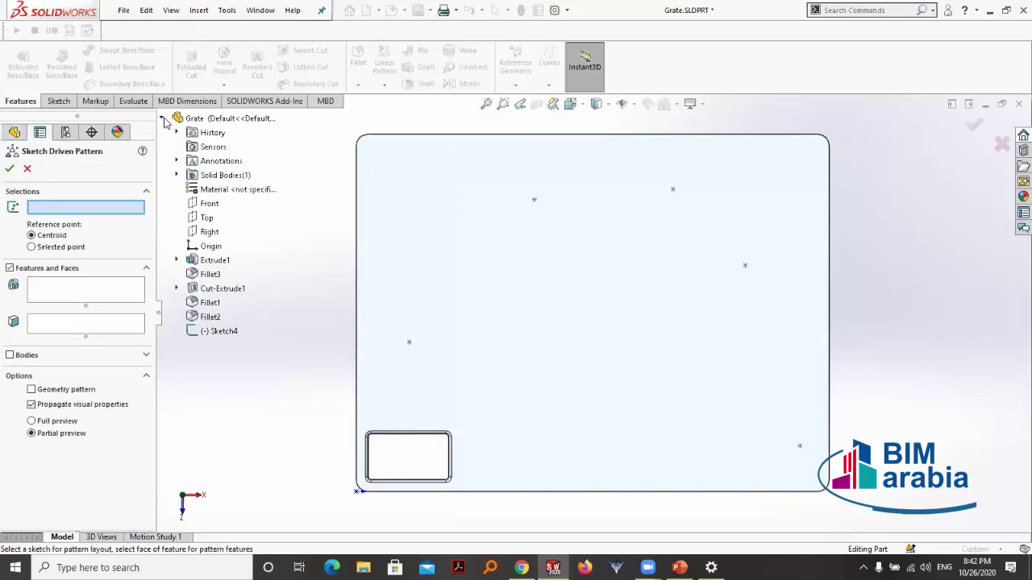
{"action": "left_click", "coordinate": [215, 332]}
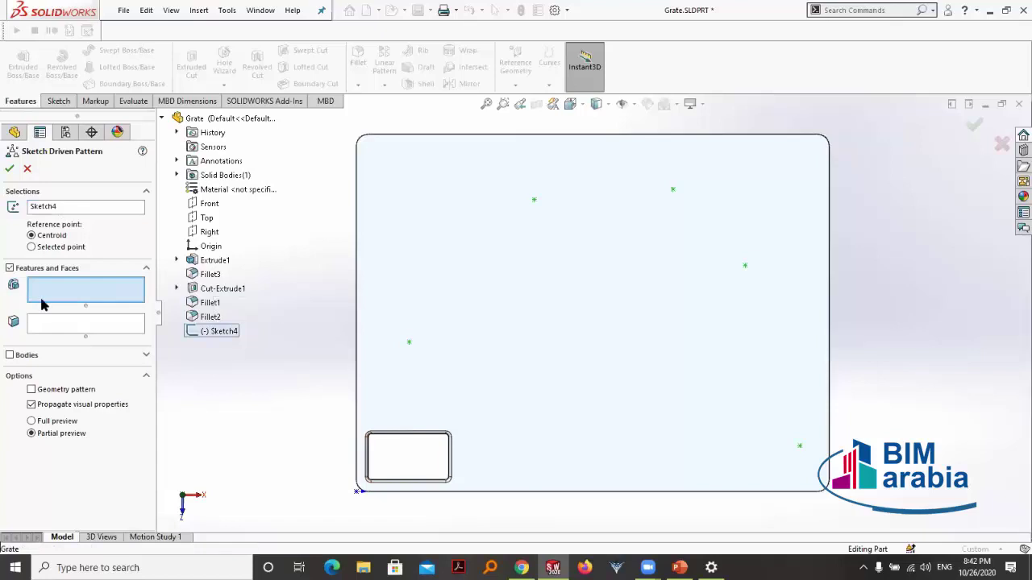
{"action": "left_click", "coordinate": [204, 290]}
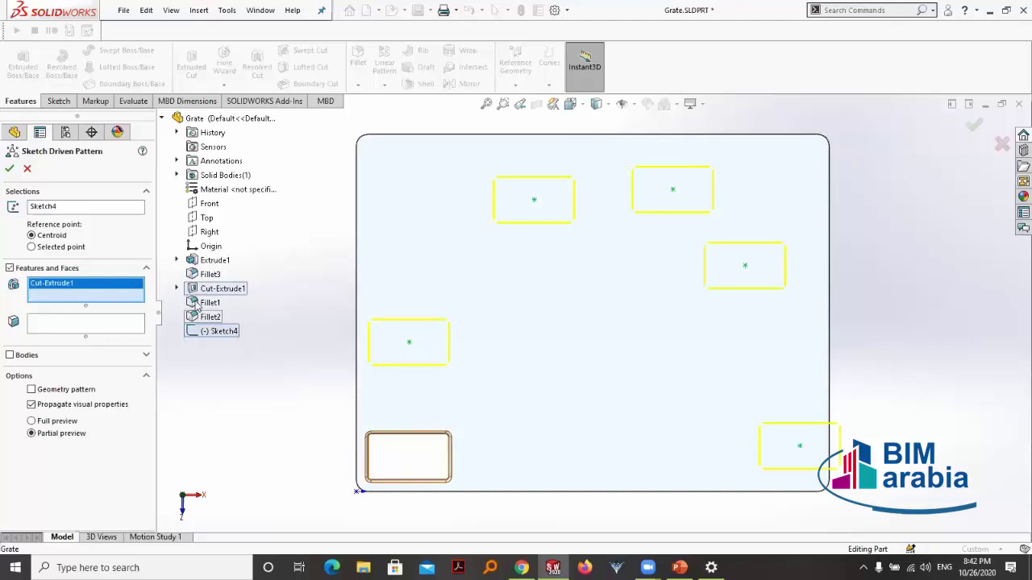
{"action": "left_click", "coordinate": [197, 304]}
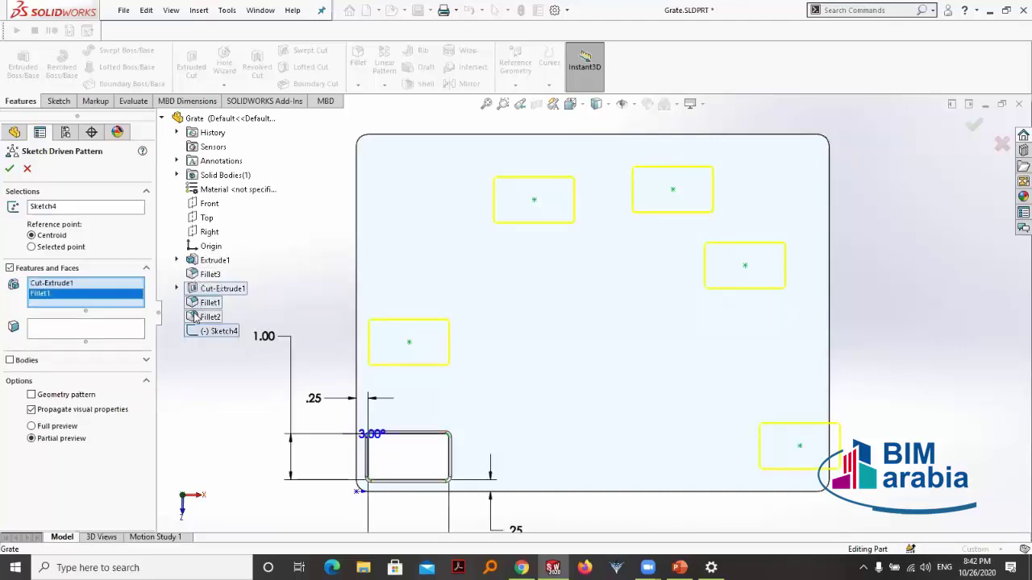
{"action": "left_click", "coordinate": [196, 316]}
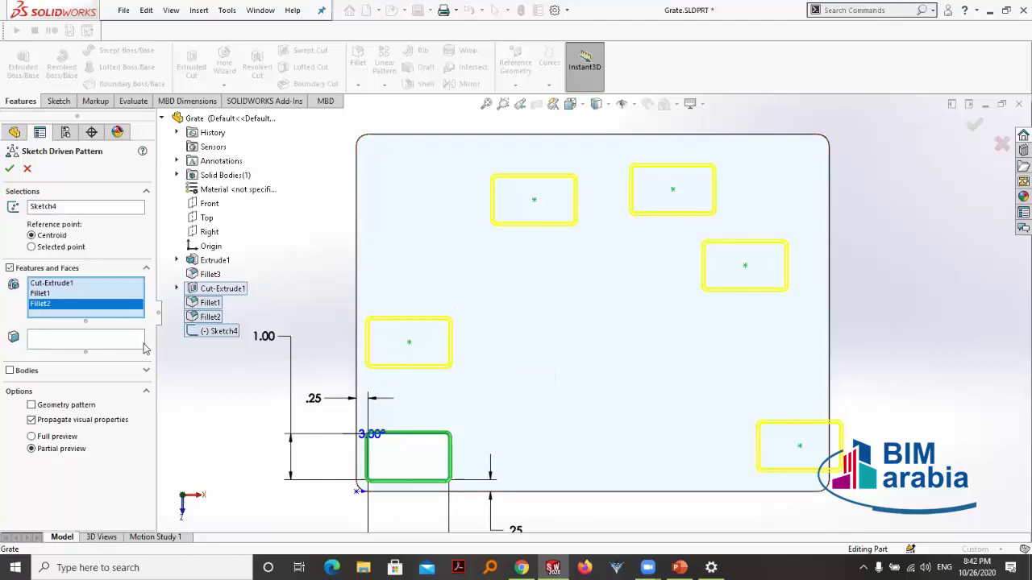
Reference the pattern from the slot's lower-left corner vertex and finish Sketch-Pattern1
{"action": "left_click", "coordinate": [32, 248]}
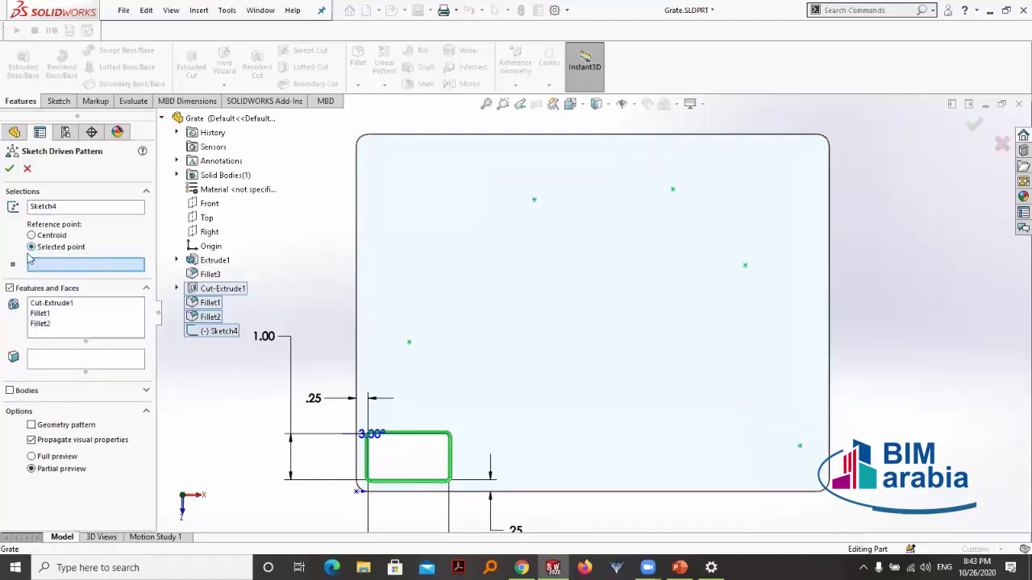
{"action": "scroll", "coordinate": [378, 468], "scroll_direction": "down", "scroll_amount": 2}
{"action": "scroll", "coordinate": [392, 472], "scroll_direction": "down", "scroll_amount": 2}
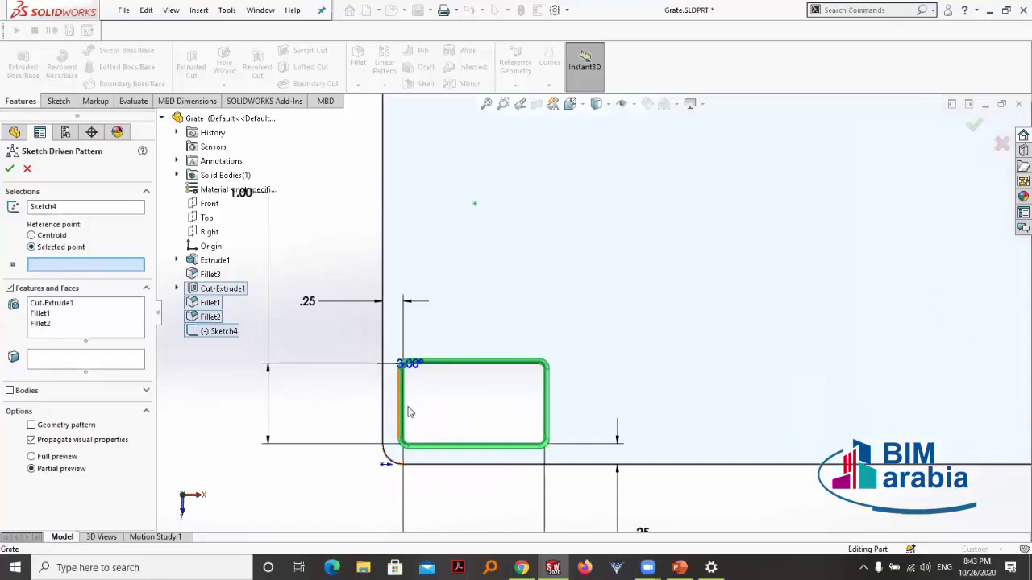
{"action": "scroll", "coordinate": [409, 435], "scroll_direction": "down", "scroll_amount": 3}
{"action": "scroll", "coordinate": [495, 487], "scroll_direction": "down", "scroll_amount": 2}
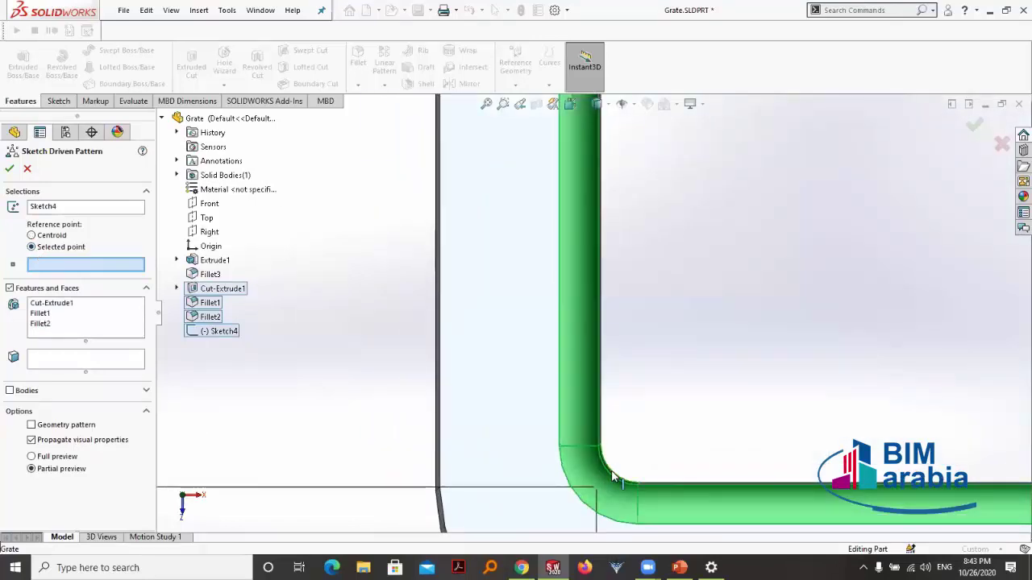
{"action": "scroll", "coordinate": [615, 479], "scroll_direction": "up", "scroll_amount": 2}
{"action": "scroll", "coordinate": [624, 436], "scroll_direction": "up", "scroll_amount": 2}
{"action": "scroll", "coordinate": [636, 371], "scroll_direction": "up", "scroll_amount": 3}
{"action": "scroll", "coordinate": [646, 334], "scroll_direction": "up", "scroll_amount": 2}
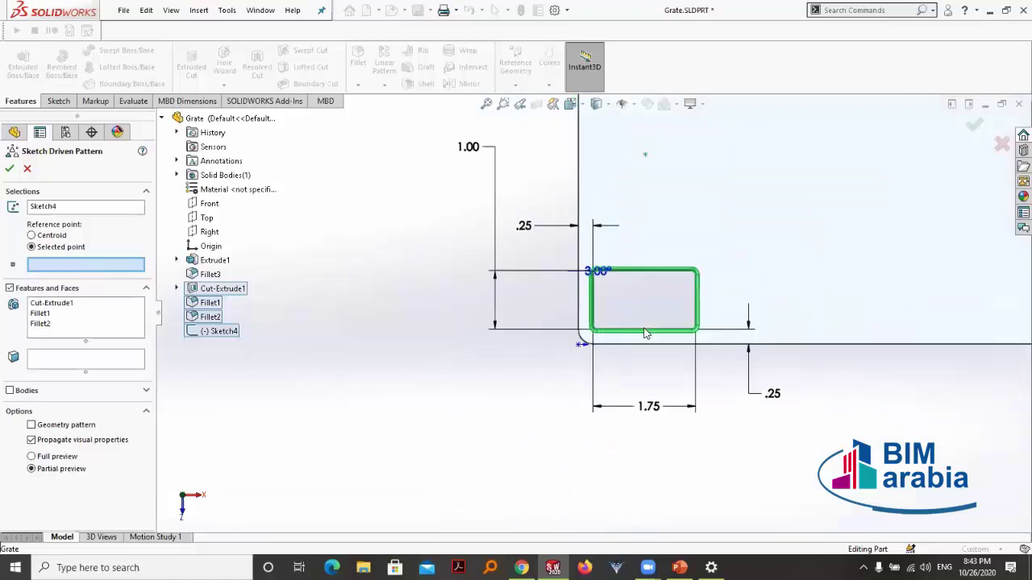
{"action": "scroll", "coordinate": [621, 315], "scroll_direction": "up", "scroll_amount": 2}
{"action": "scroll", "coordinate": [611, 304], "scroll_direction": "down", "scroll_amount": 1}
{"action": "scroll", "coordinate": [610, 305], "scroll_direction": "down", "scroll_amount": 1}
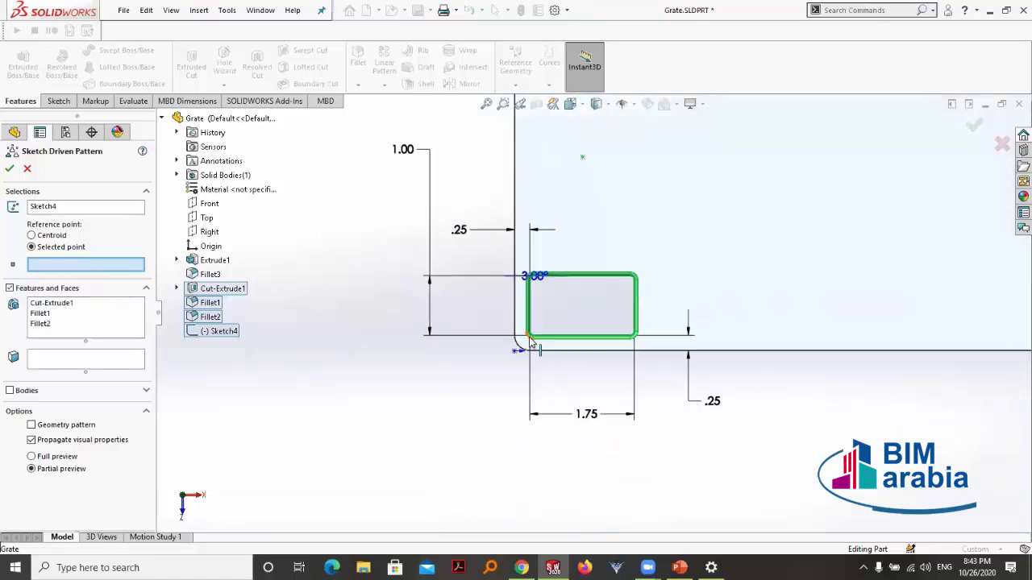
{"action": "scroll", "coordinate": [530, 342], "scroll_direction": "down", "scroll_amount": 1}
{"action": "scroll", "coordinate": [536, 339], "scroll_direction": "down", "scroll_amount": 1}
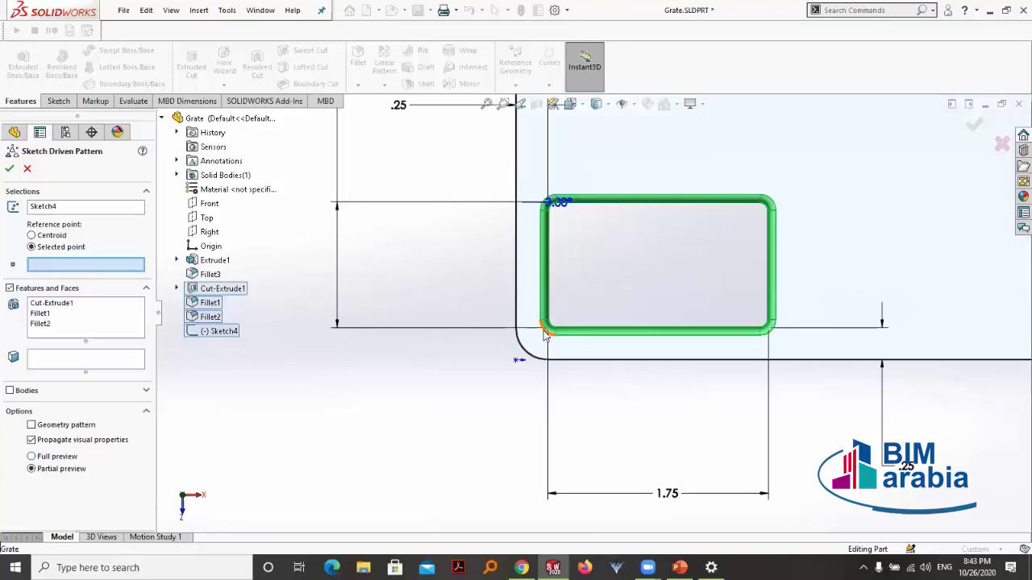
{"action": "left_click", "coordinate": [541, 323]}
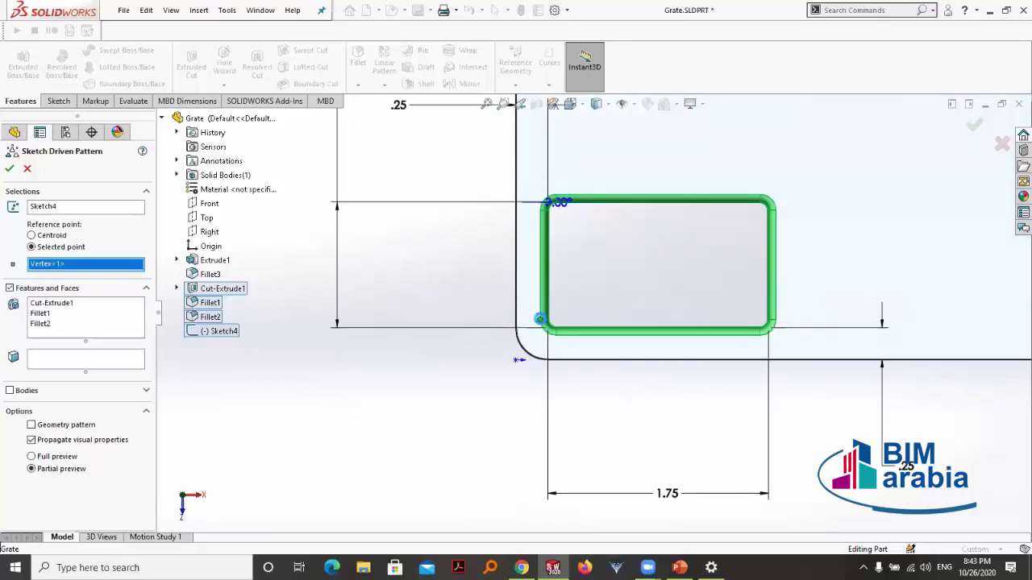
{"action": "right_click", "coordinate": [542, 323]}
Reopen Sketch-Pattern1's definition with Edit Feature from the FeatureManager tree
{"action": "scroll", "coordinate": [542, 323], "scroll_direction": "up", "scroll_amount": 3}
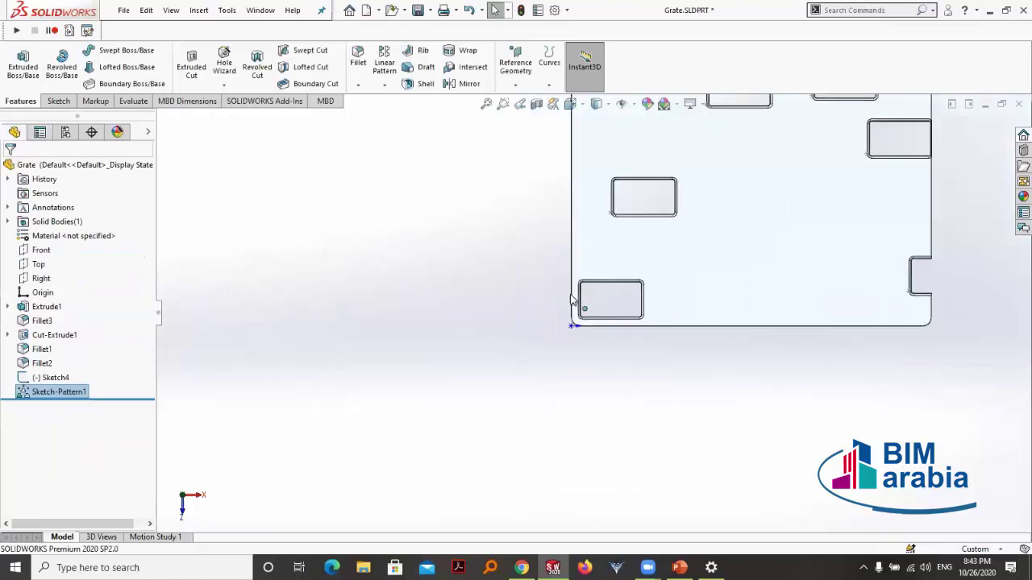
{"action": "scroll", "coordinate": [564, 314], "scroll_direction": "up", "scroll_amount": 2}
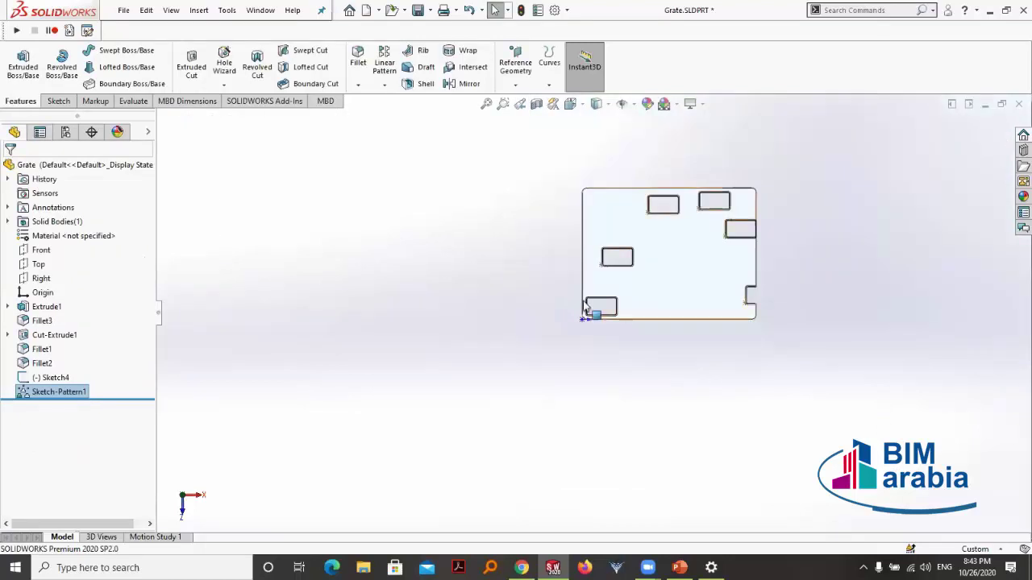
{"action": "scroll", "coordinate": [662, 205], "scroll_direction": "down", "scroll_amount": 3}
{"action": "scroll", "coordinate": [661, 200], "scroll_direction": "down", "scroll_amount": 2}
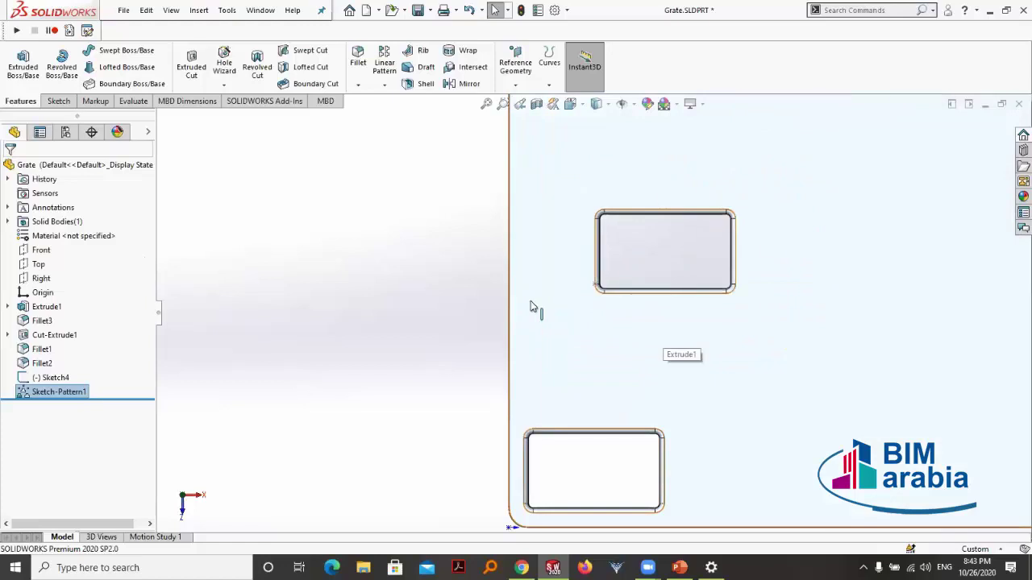
{"action": "right_click", "coordinate": [21, 394]}
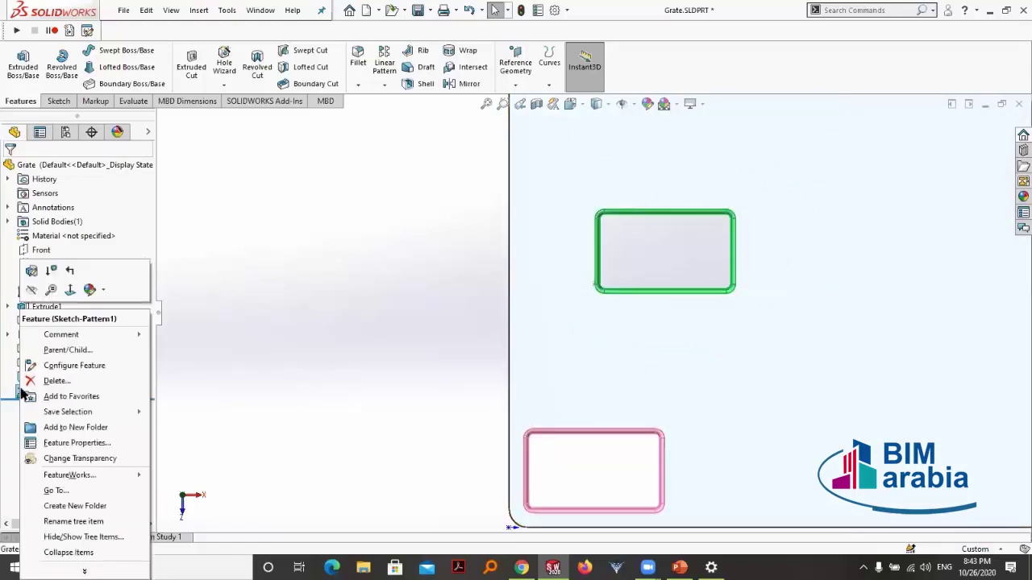
{"action": "left_click", "coordinate": [29, 273]}
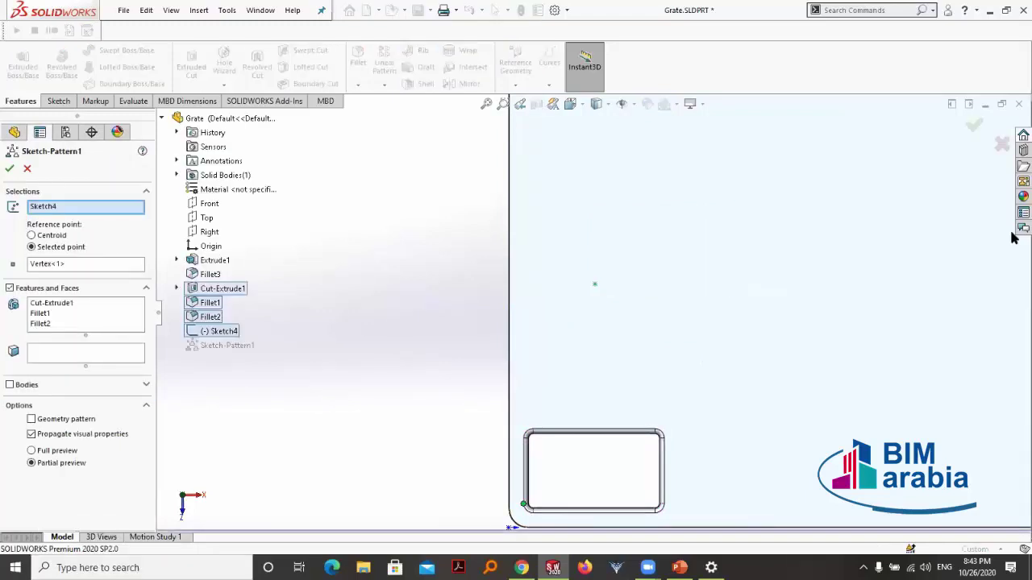
Change Sketch-Pattern1's reference point to Centroid, apply it, and return to the PowerPoint slides
{"action": "scroll", "coordinate": [688, 349], "scroll_direction": "up", "scroll_amount": 2}
{"action": "scroll", "coordinate": [702, 339], "scroll_direction": "up", "scroll_amount": 2}
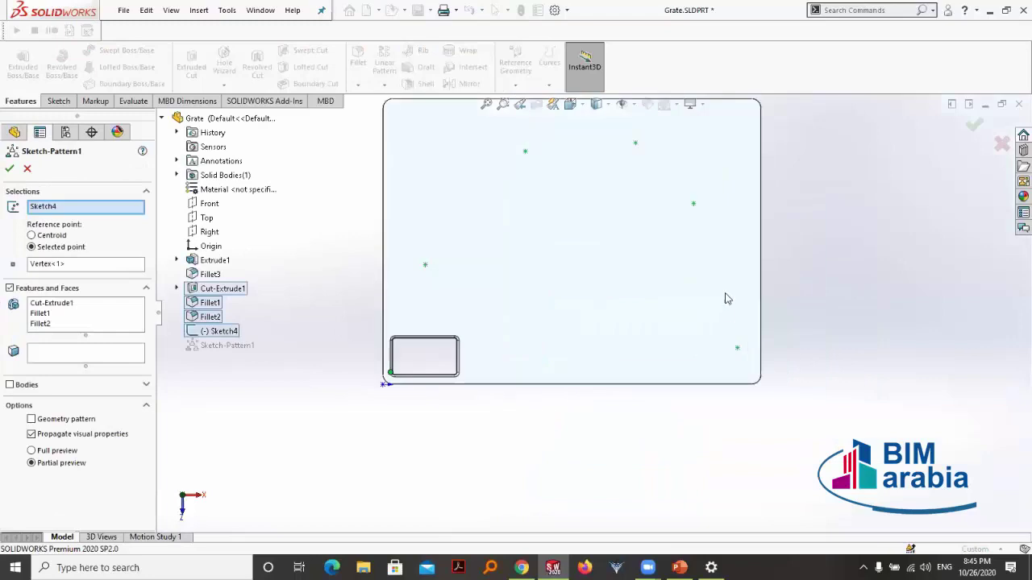
{"action": "scroll", "coordinate": [449, 315], "scroll_direction": "up", "scroll_amount": 1}
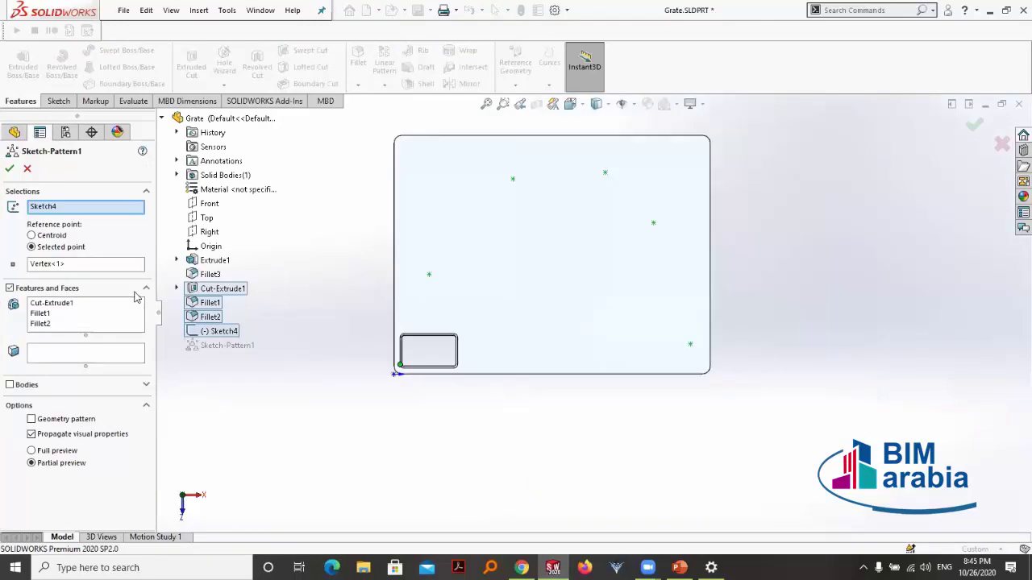
{"action": "left_click", "coordinate": [47, 237]}
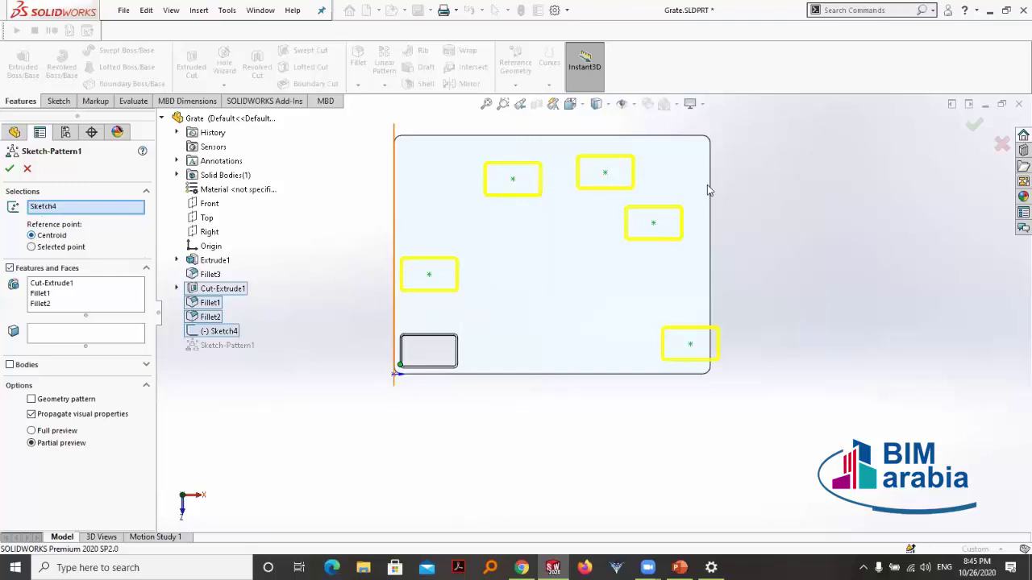
{"action": "left_click", "coordinate": [10, 168]}
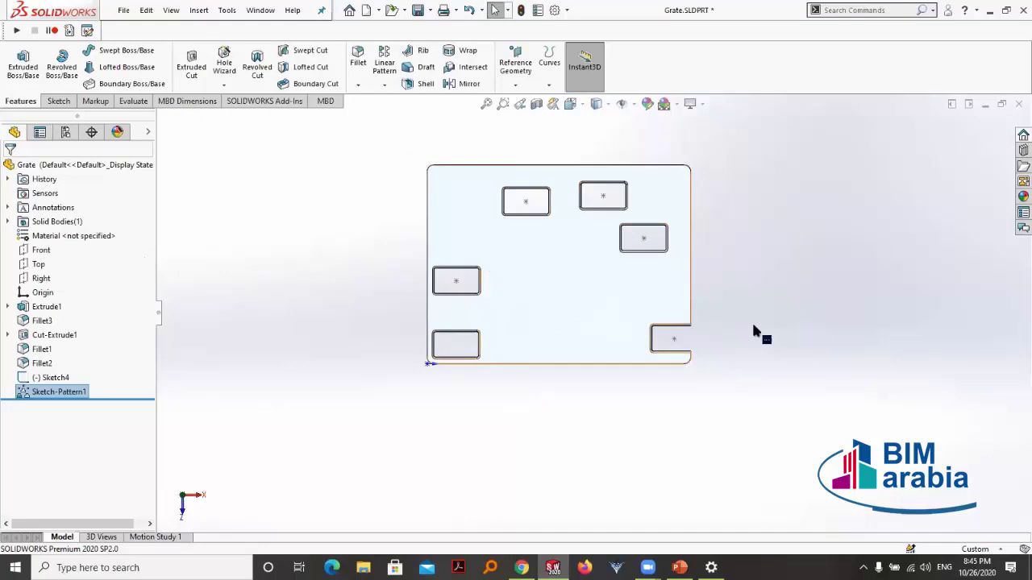
{"action": "scroll", "coordinate": [755, 310], "scroll_direction": "down", "scroll_amount": 1}
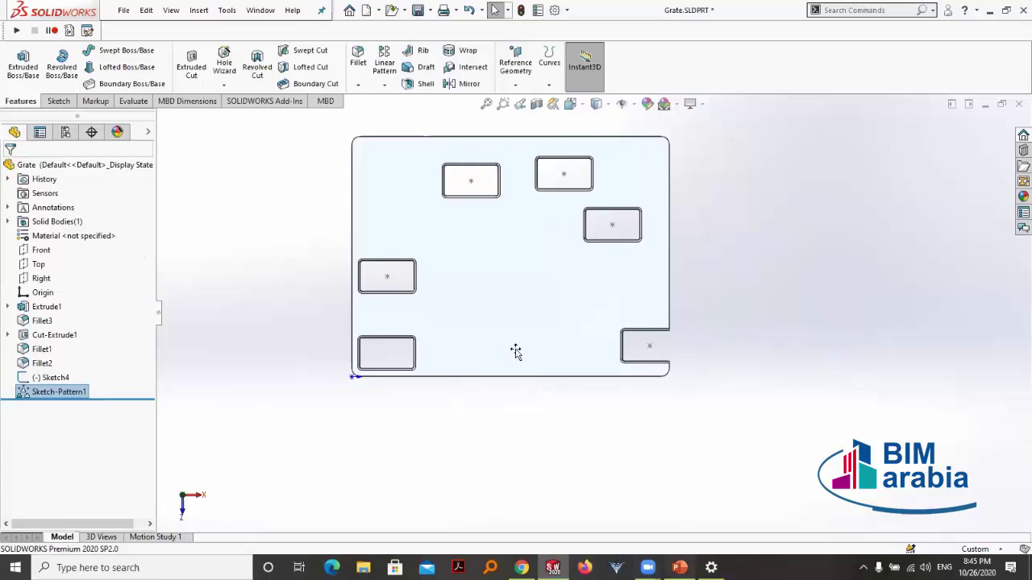
{"action": "key", "text": "alt+Tab"}
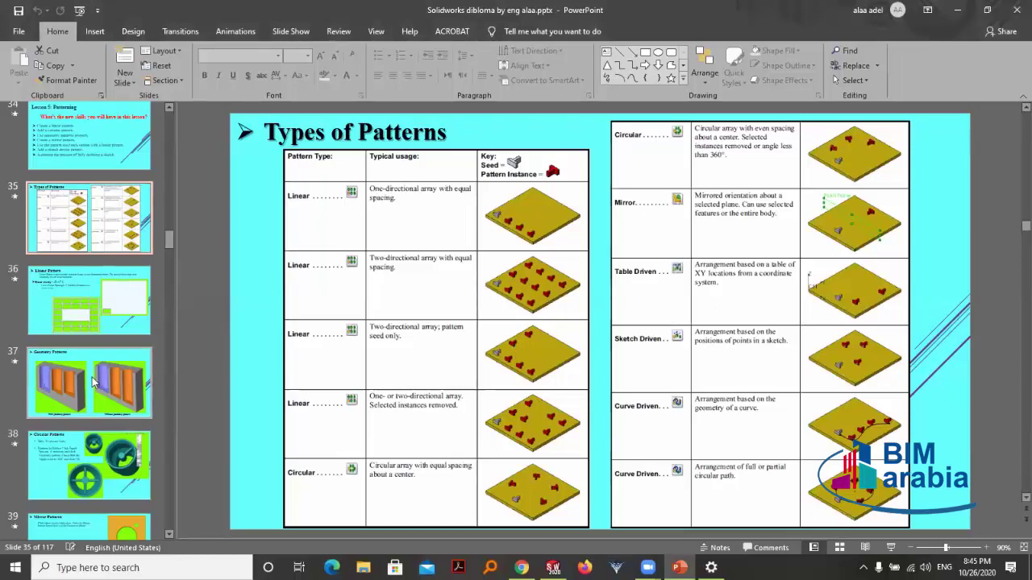
View the Geometry Patterns and Linear Pattern slides, then return to the Grate part
{"action": "left_click", "coordinate": [93, 383]}
{"action": "left_click", "coordinate": [65, 307]}
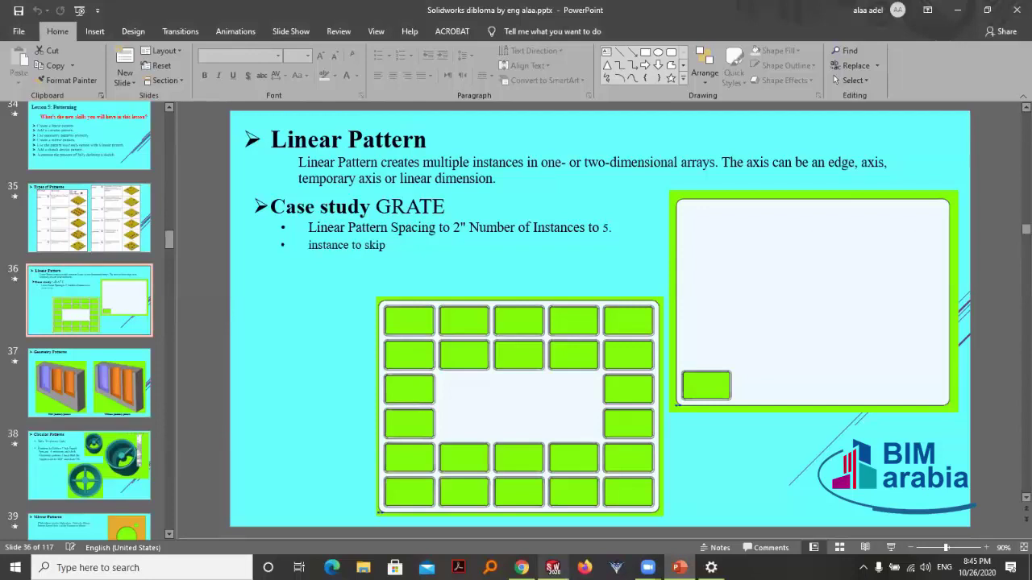
{"action": "left_click", "coordinate": [553, 567]}
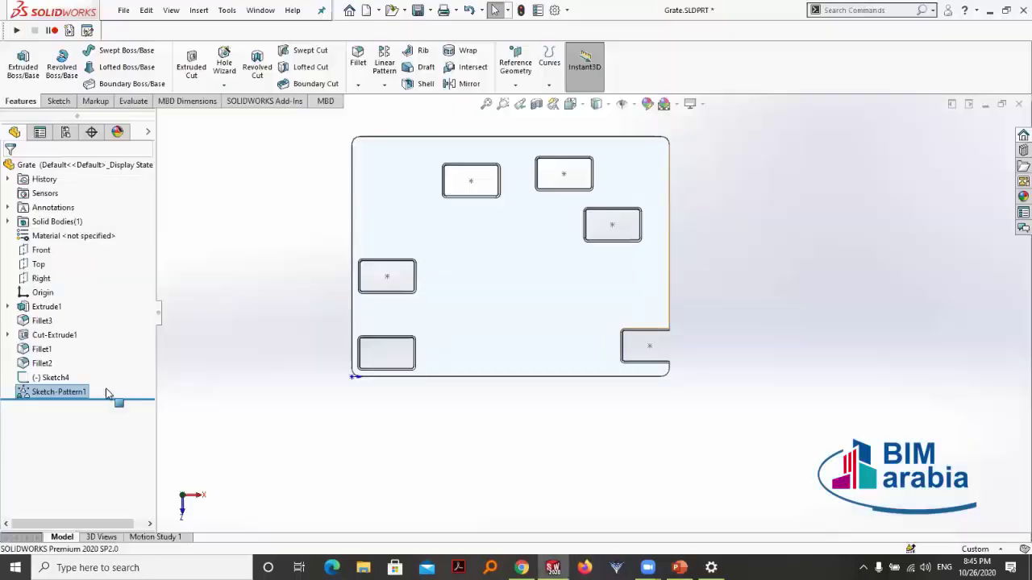
Delete the Sketch-Pattern1 feature from the Grate part
{"action": "right_click", "coordinate": [25, 395]}
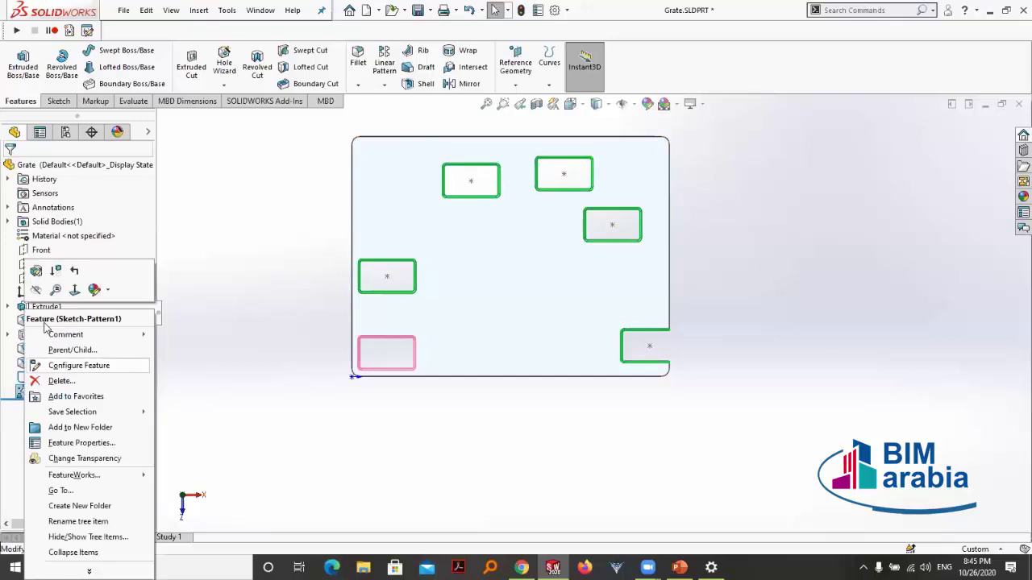
{"action": "left_click", "coordinate": [39, 270]}
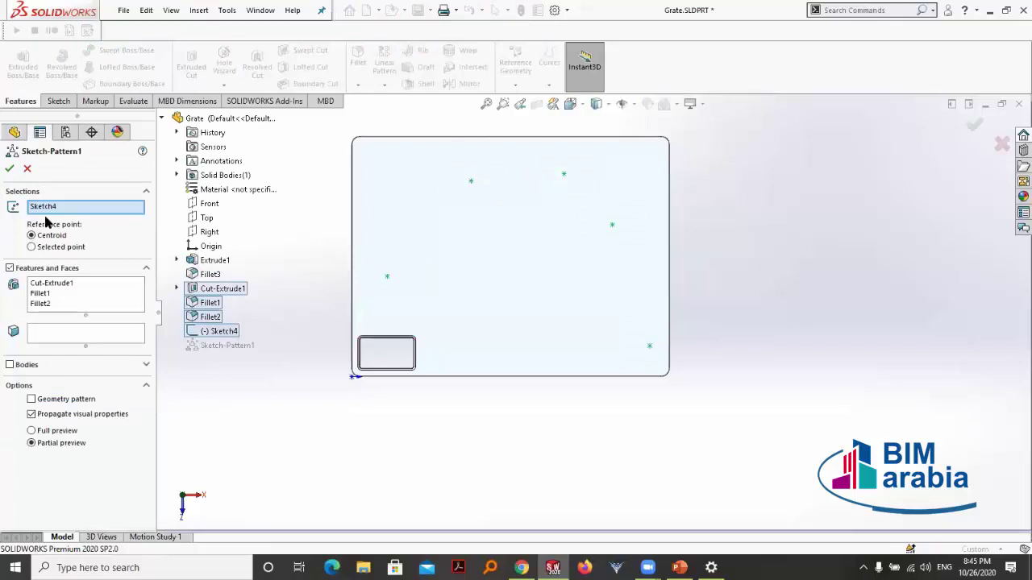
{"action": "left_click", "coordinate": [9, 168]}
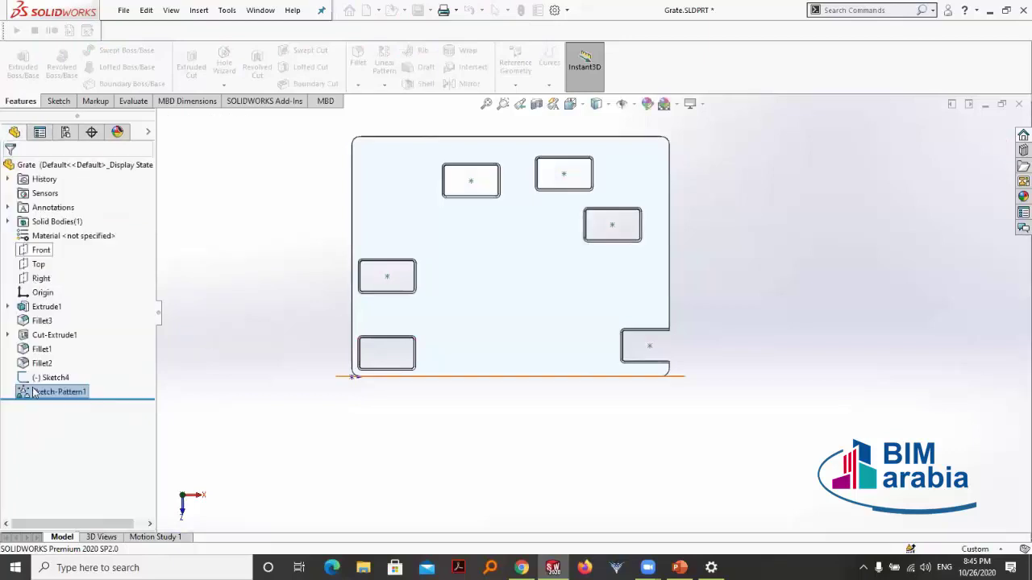
{"action": "right_click", "coordinate": [32, 393]}
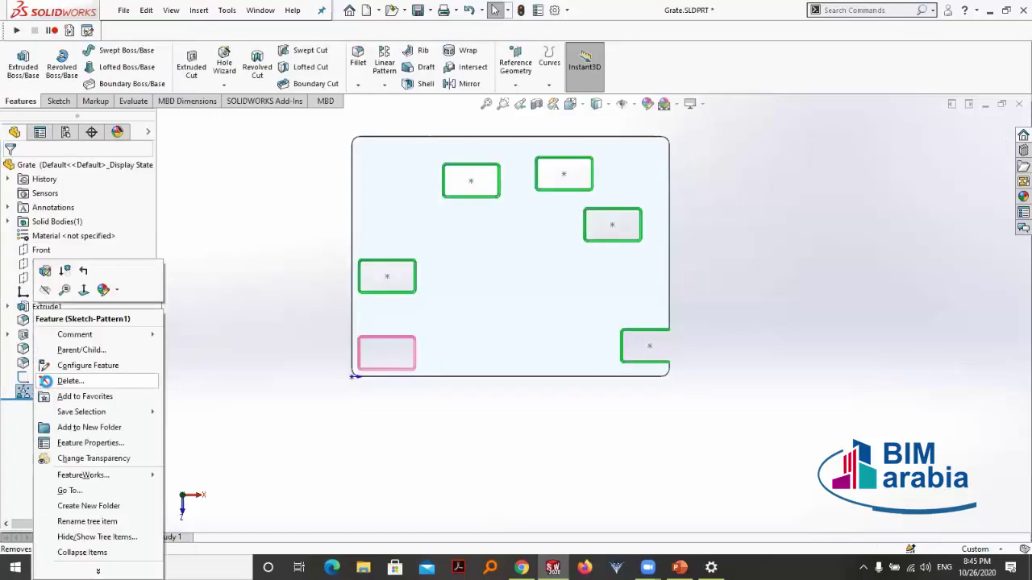
{"action": "left_click", "coordinate": [96, 380]}
{"action": "left_click", "coordinate": [596, 220]}
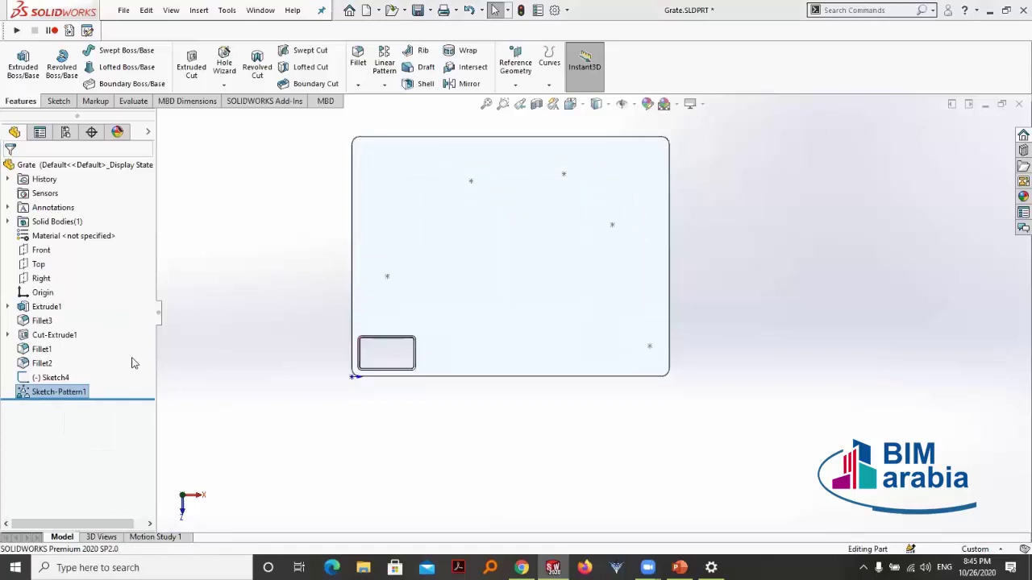
Delete Sketch4 from the feature tree
{"action": "left_click", "coordinate": [64, 378]}
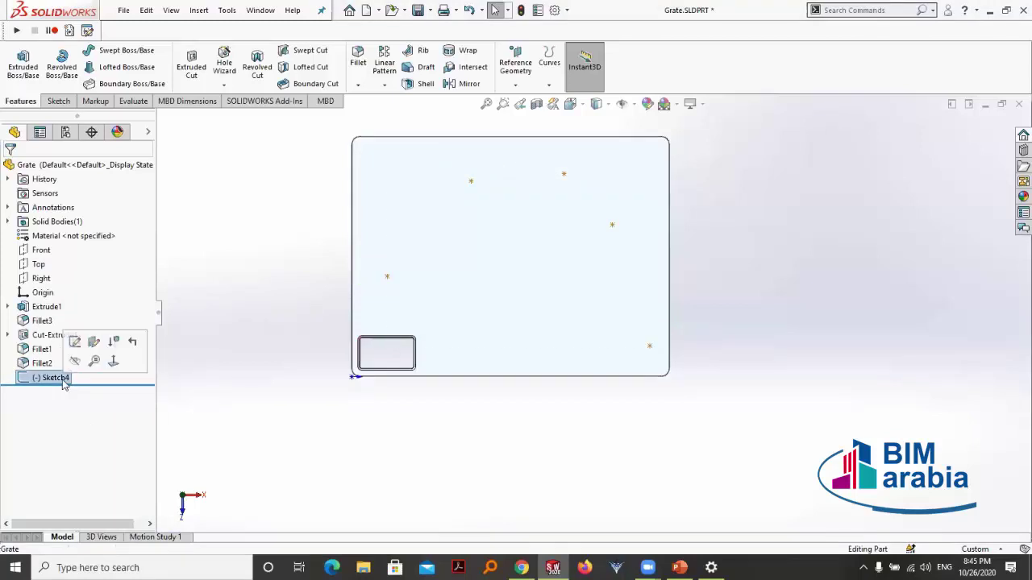
{"action": "right_click", "coordinate": [64, 378]}
{"action": "left_click", "coordinate": [97, 395]}
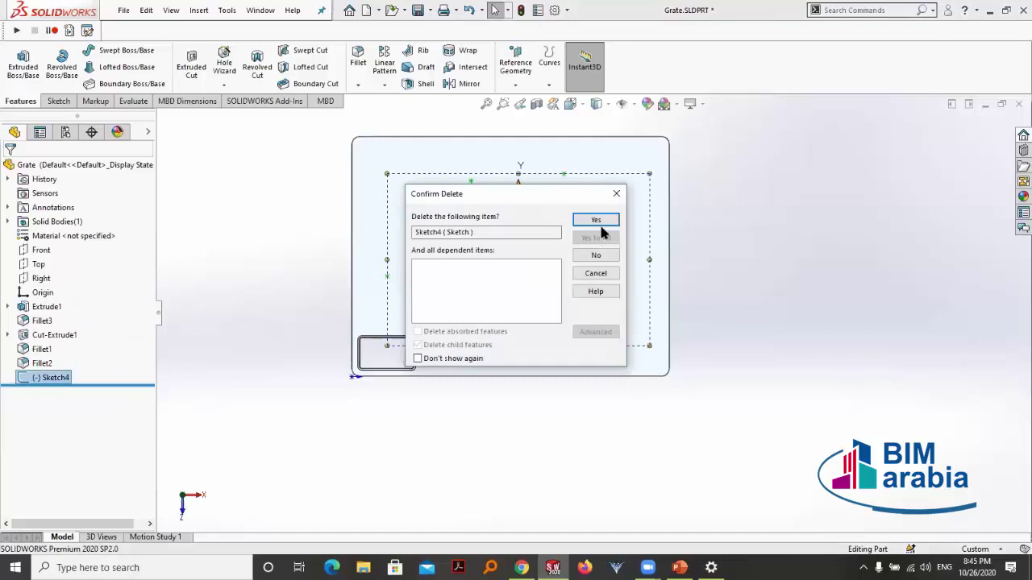
{"action": "key", "text": "Return"}
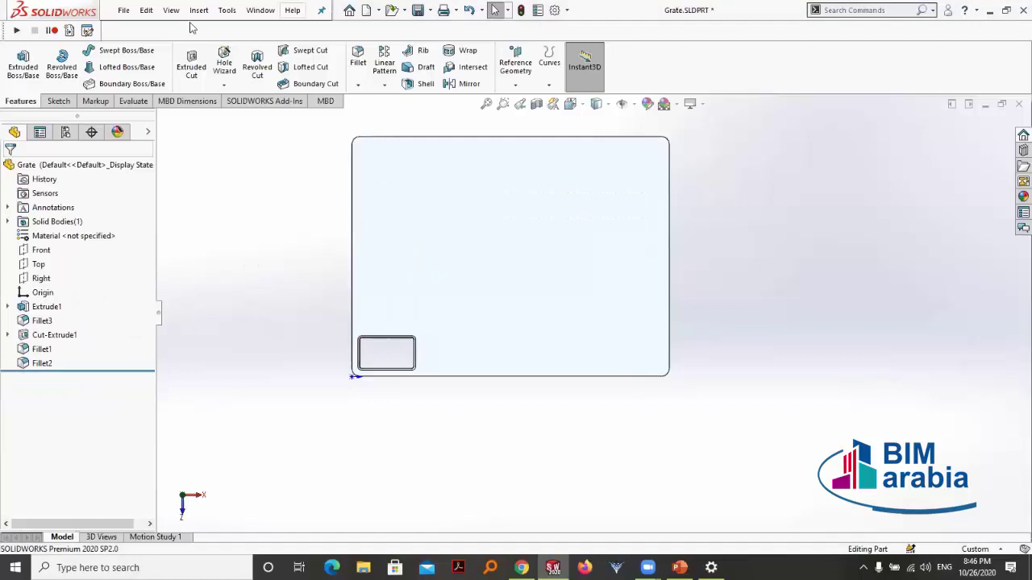
Start a linear pattern along the plate's left and bottom edges, patterning Cut-Extrude1, Fillet1 and Fillet2
{"action": "left_click", "coordinate": [385, 66]}
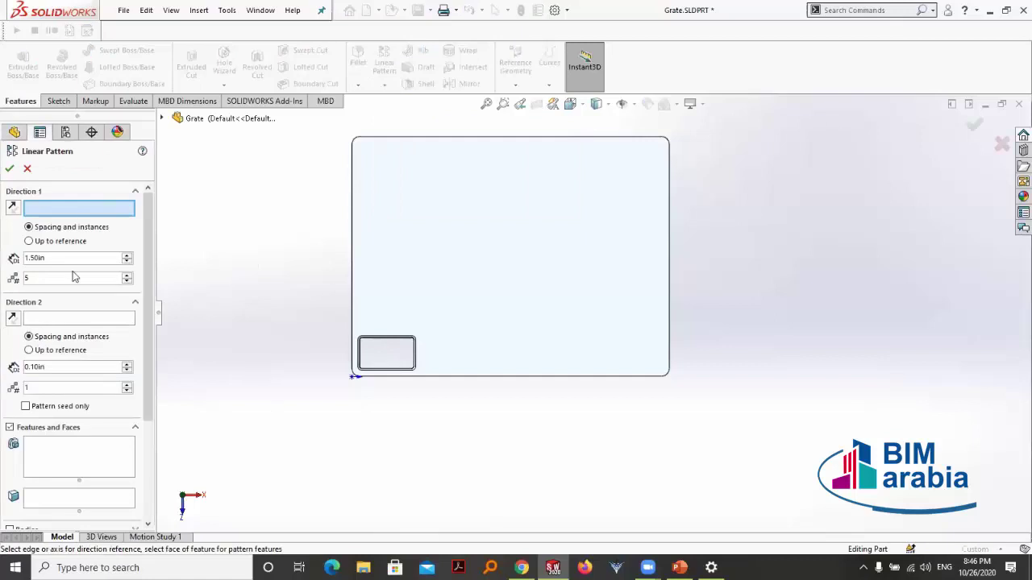
{"action": "left_click", "coordinate": [352, 272]}
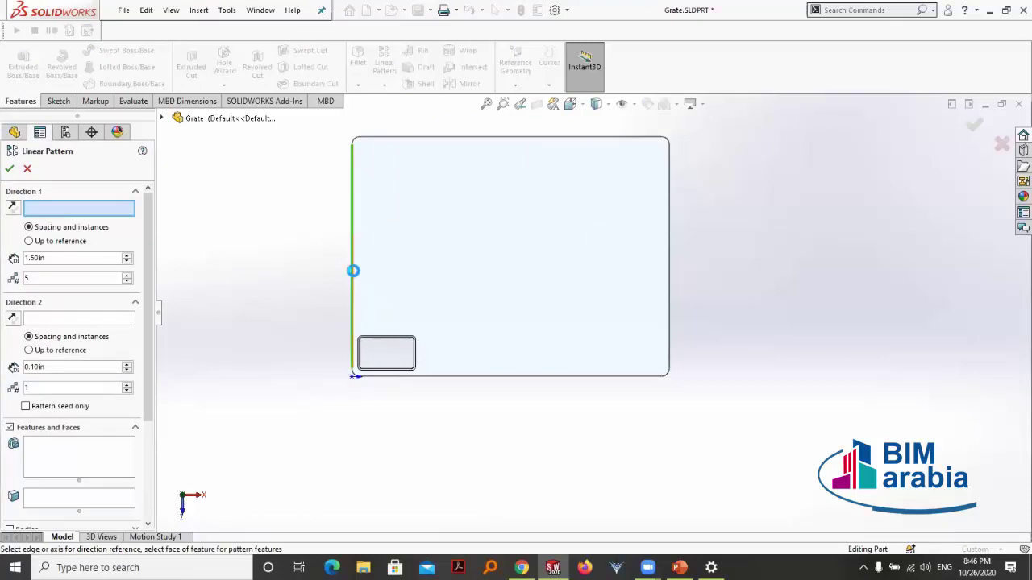
{"action": "left_click", "coordinate": [445, 377]}
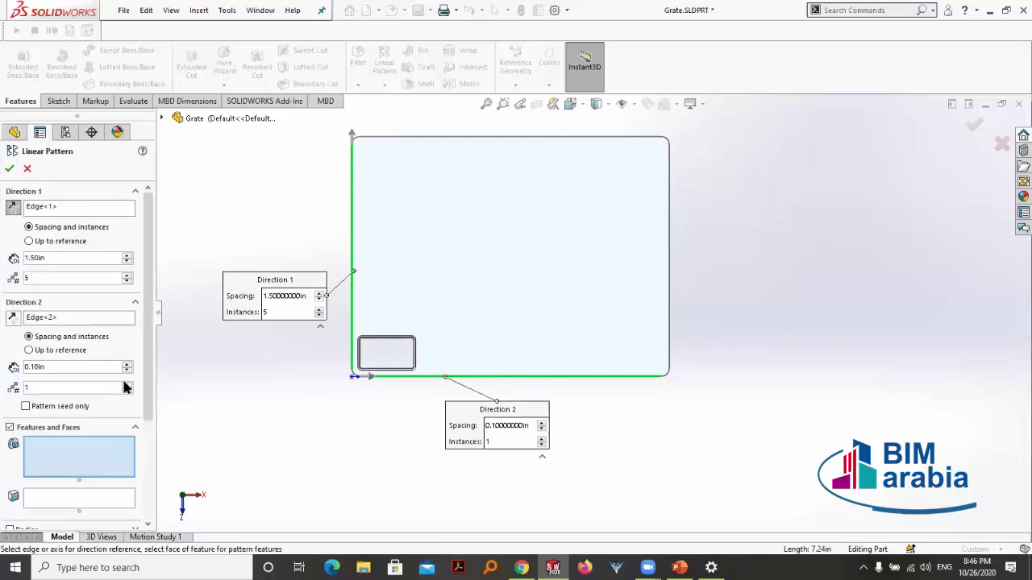
{"action": "mouse_move", "coordinate": [147, 367]}
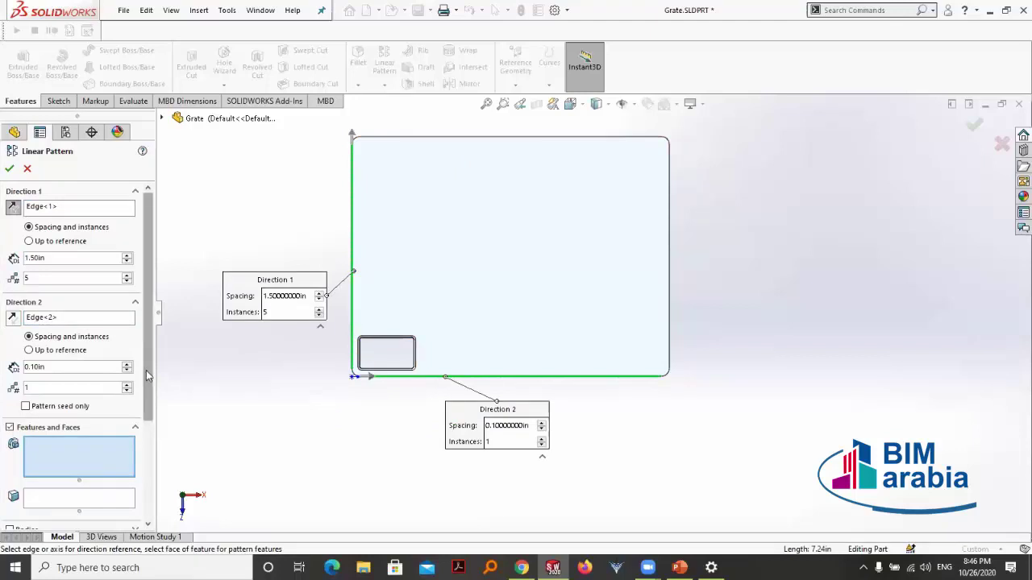
{"action": "scroll", "coordinate": [148, 374], "scroll_direction": "down", "scroll_amount": 2}
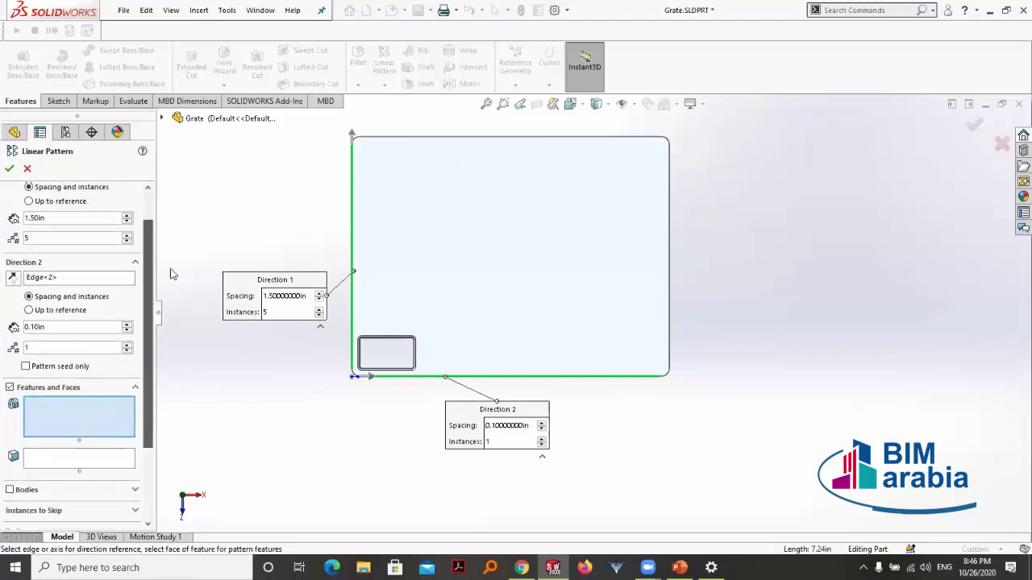
{"action": "left_click", "coordinate": [161, 118]}
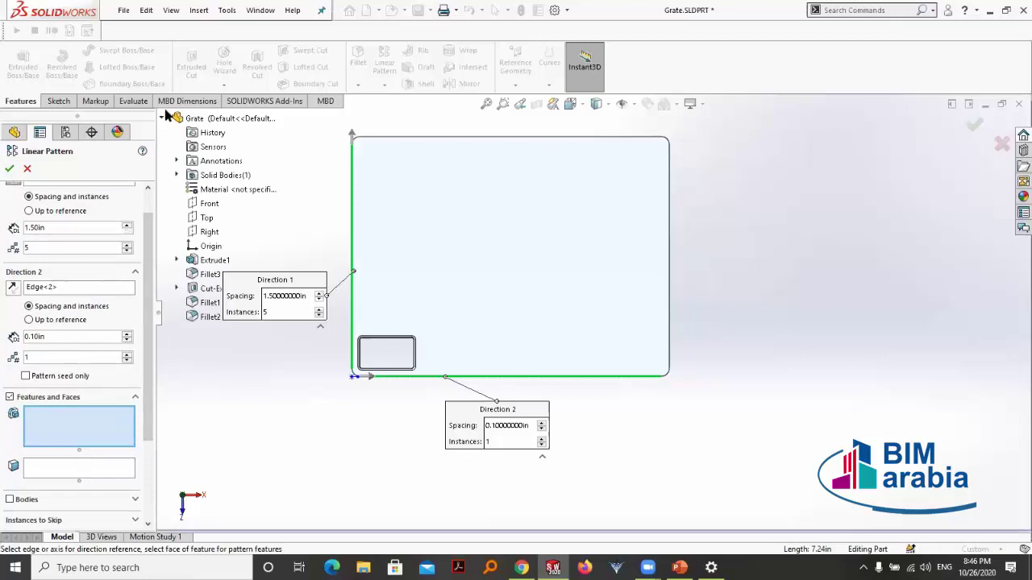
{"action": "left_click", "coordinate": [203, 290]}
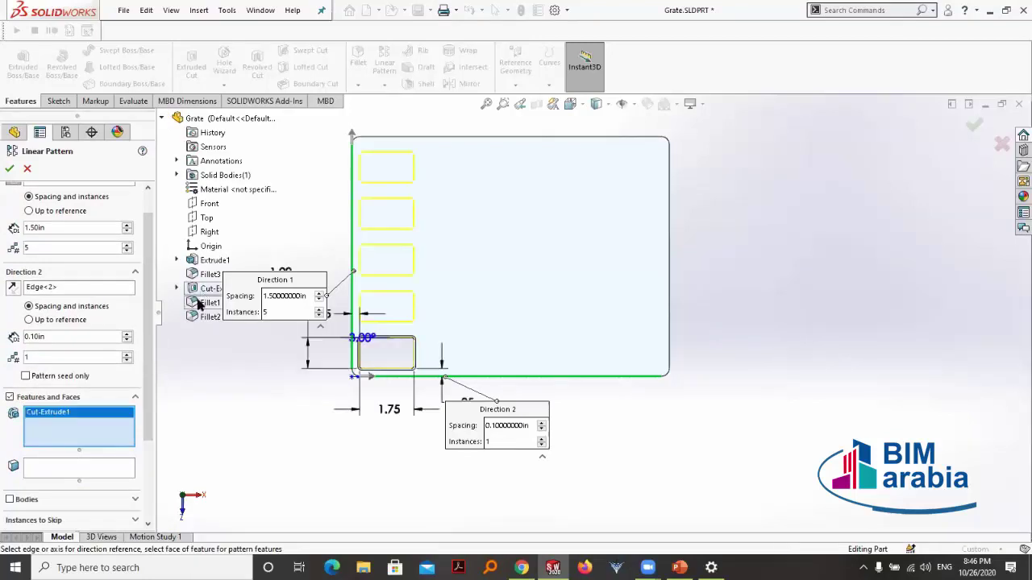
{"action": "left_click", "coordinate": [206, 303]}
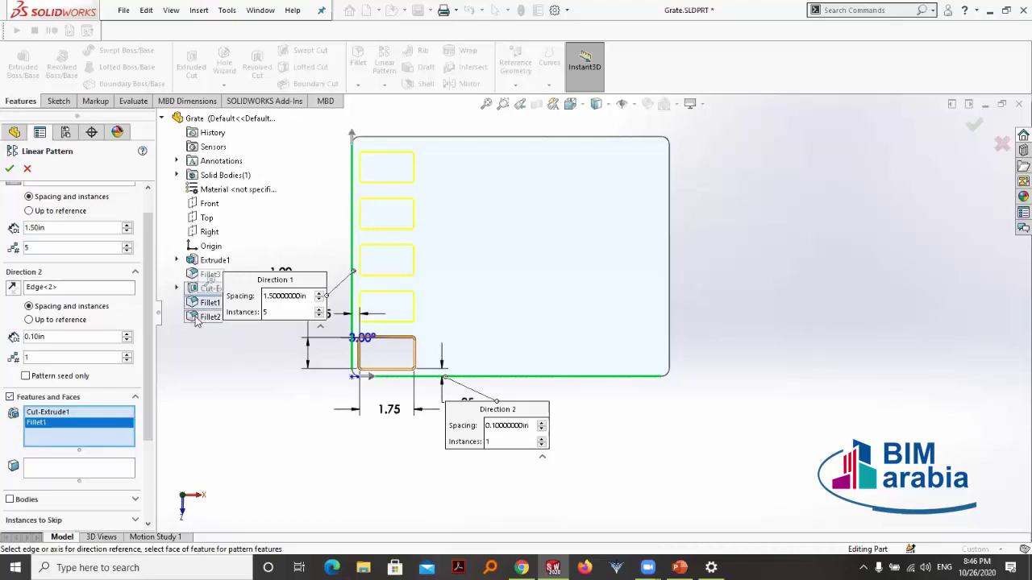
{"action": "left_click", "coordinate": [207, 317]}
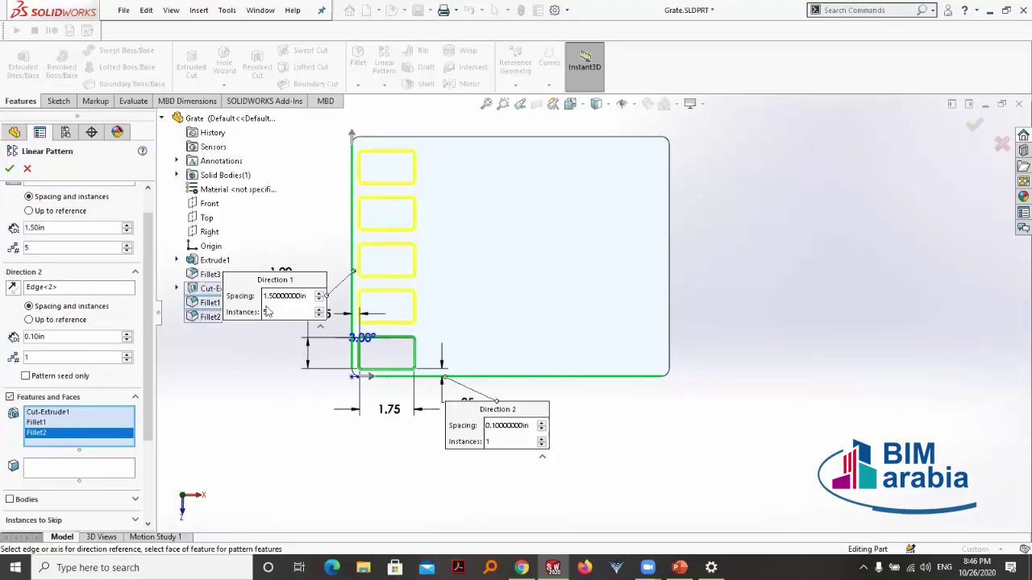
Set Direction 2 to 5 instances spaced 2.00in apart
{"action": "left_click", "coordinate": [126, 359]}
{"action": "left_click", "coordinate": [127, 355]}
{"action": "left_click", "coordinate": [127, 355]}
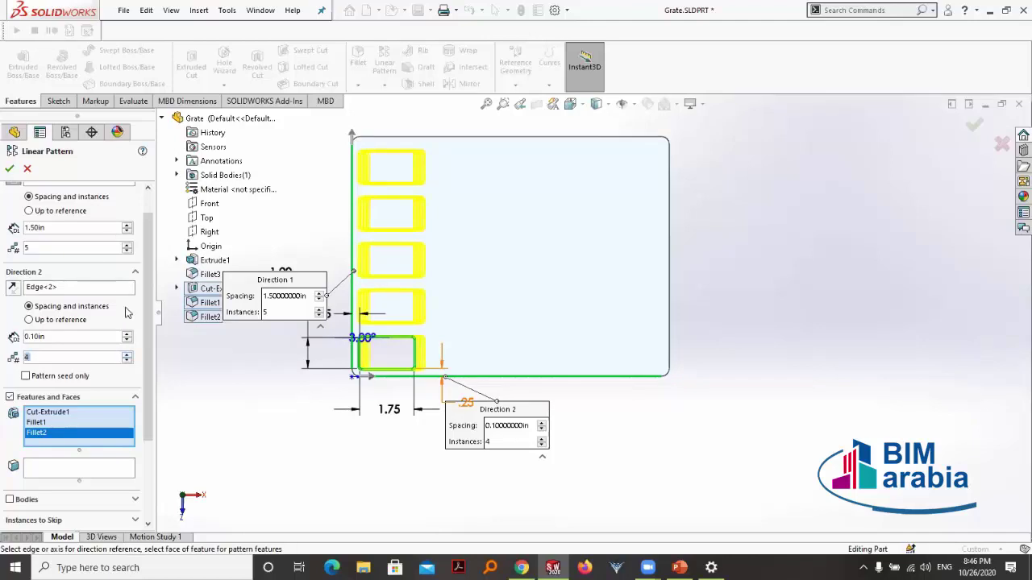
{"action": "double_click", "coordinate": [85, 343]}
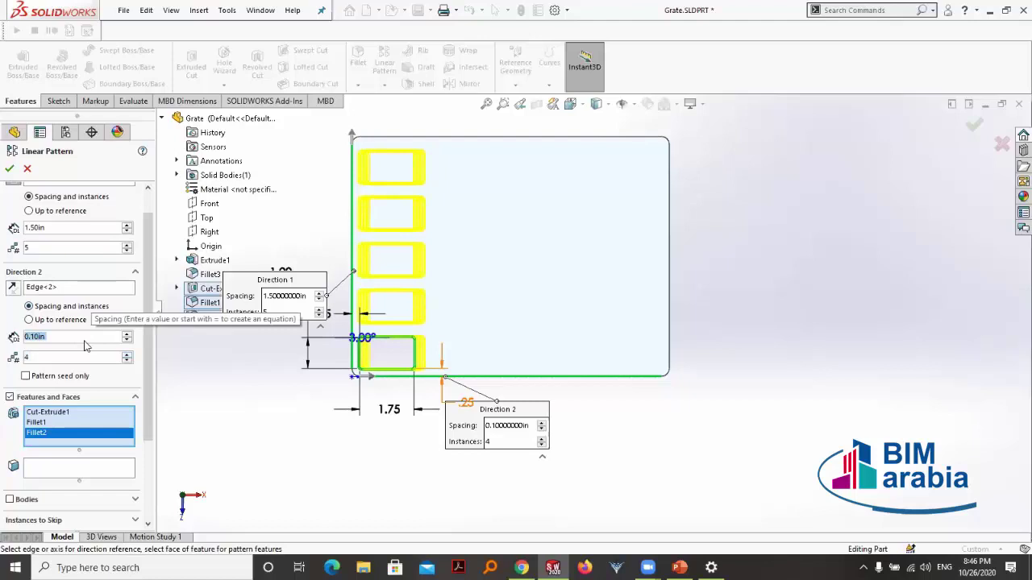
{"action": "type", "text": "2"}
{"action": "key", "text": "Return"}
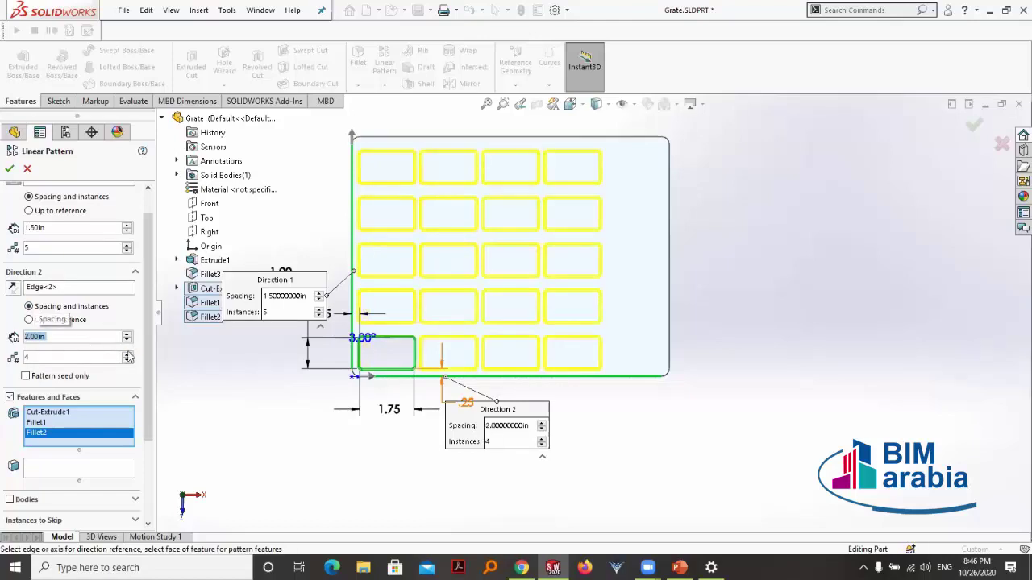
{"action": "left_click", "coordinate": [126, 354]}
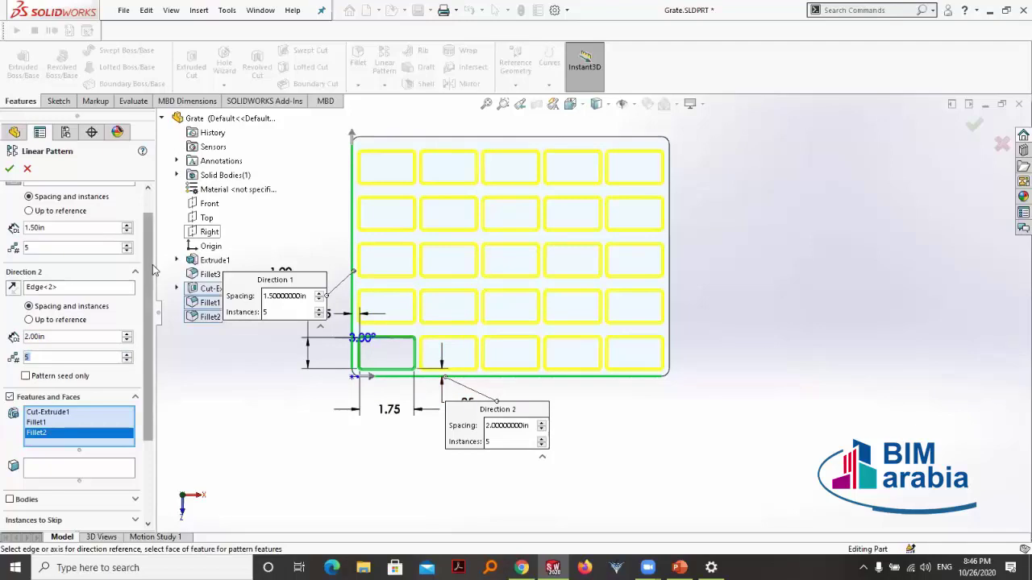
{"action": "scroll", "coordinate": [153, 271], "scroll_direction": "down", "scroll_amount": 3}
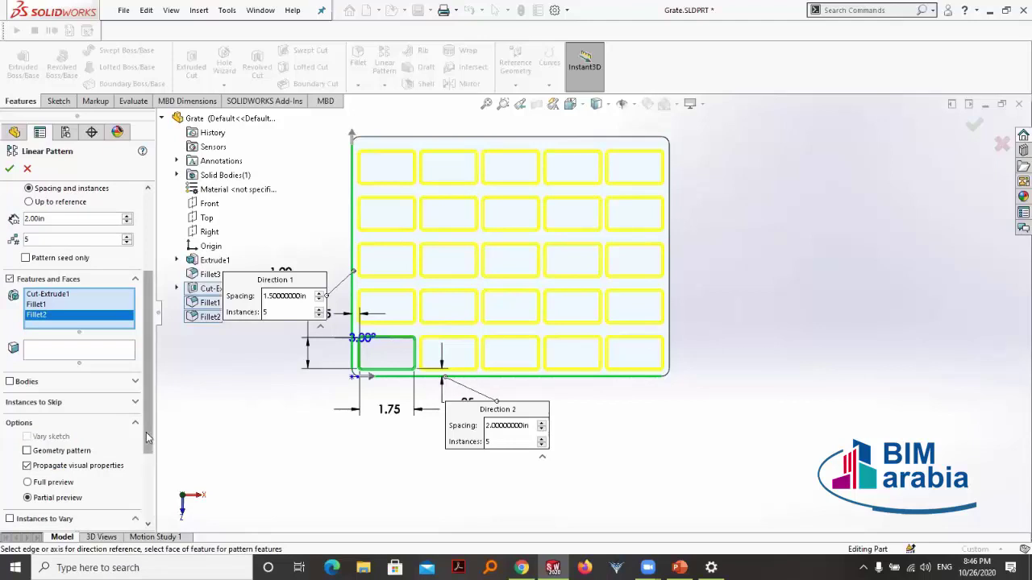
Enable Instances to Vary and activate the Direction 2 dimensions list
{"action": "left_click", "coordinate": [136, 518]}
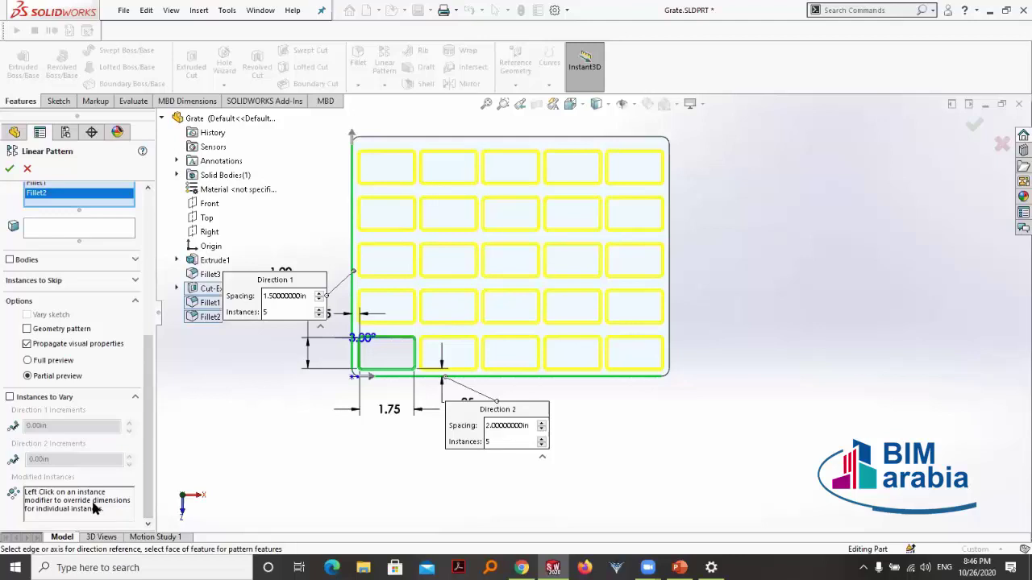
{"action": "left_click", "coordinate": [10, 396]}
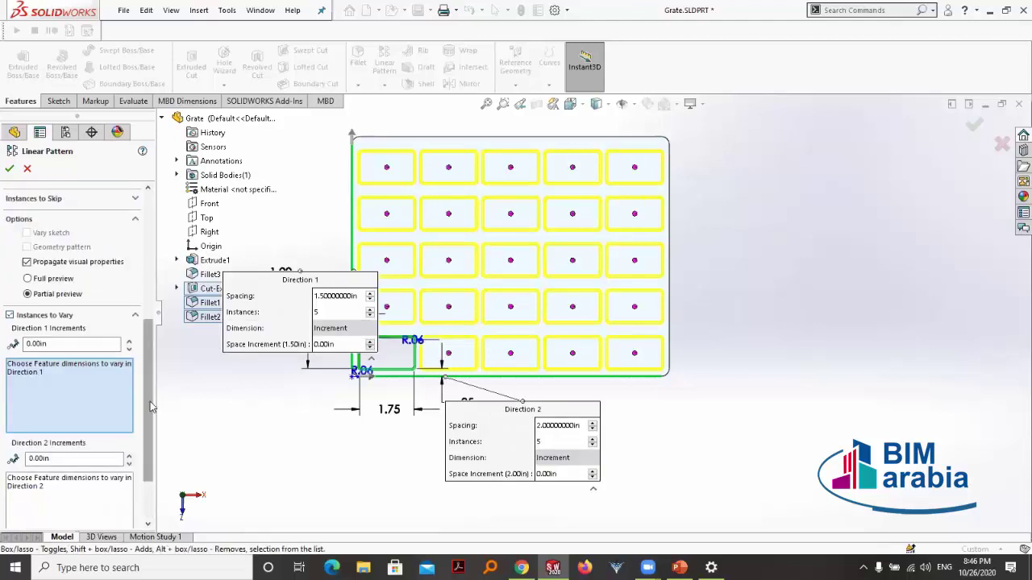
{"action": "left_click_drag", "start_coordinate": [151, 407], "coordinate": [157, 463]}
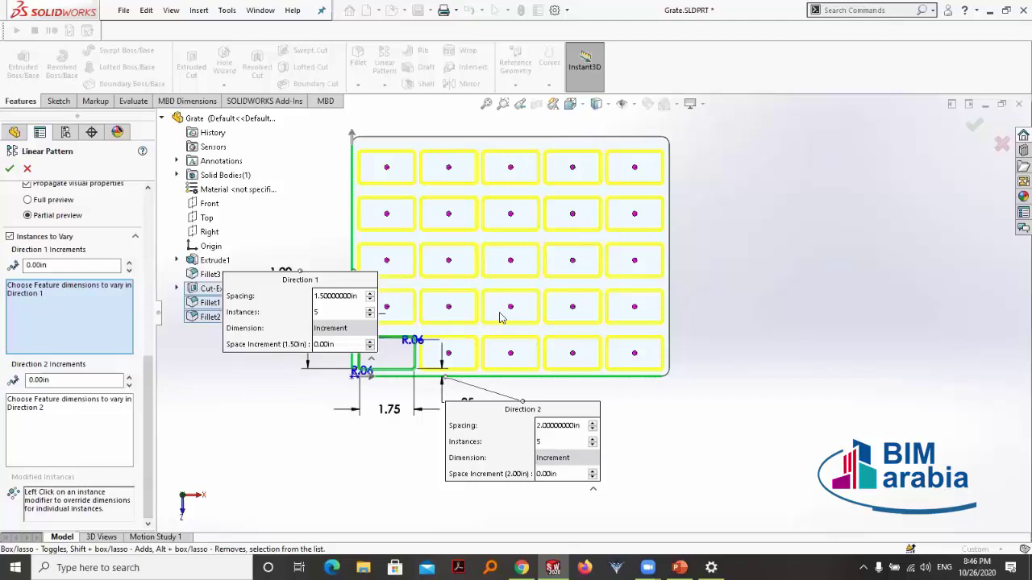
{"action": "right_click", "coordinate": [511, 264]}
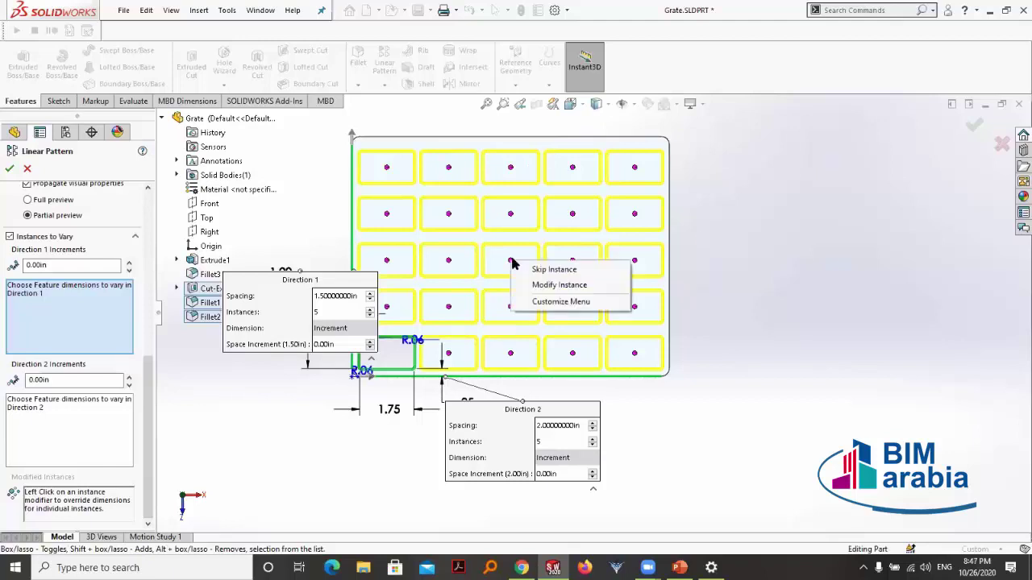
{"action": "right_click", "coordinate": [509, 264]}
{"action": "left_click", "coordinate": [41, 423]}
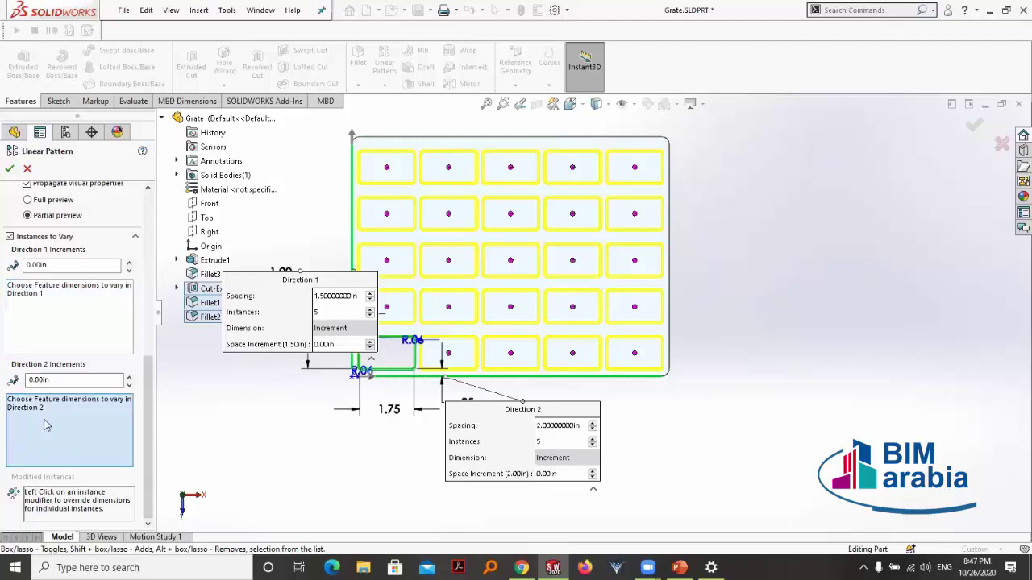
Check the centre instance (3,3) options and activate the Direction 1 dimensions list
{"action": "right_click", "coordinate": [510, 263]}
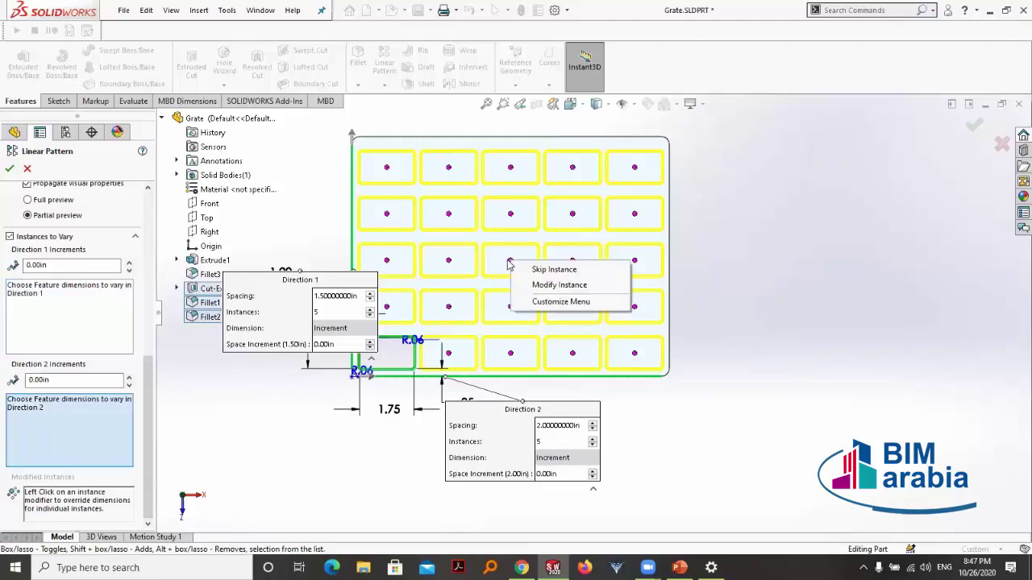
{"action": "key", "text": "Escape"}
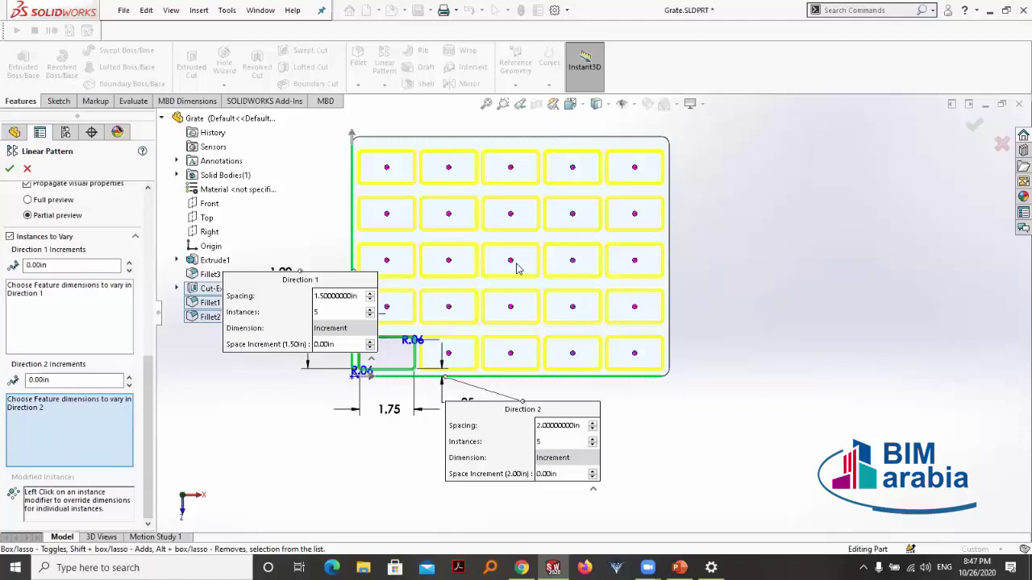
{"action": "right_click", "coordinate": [510, 264]}
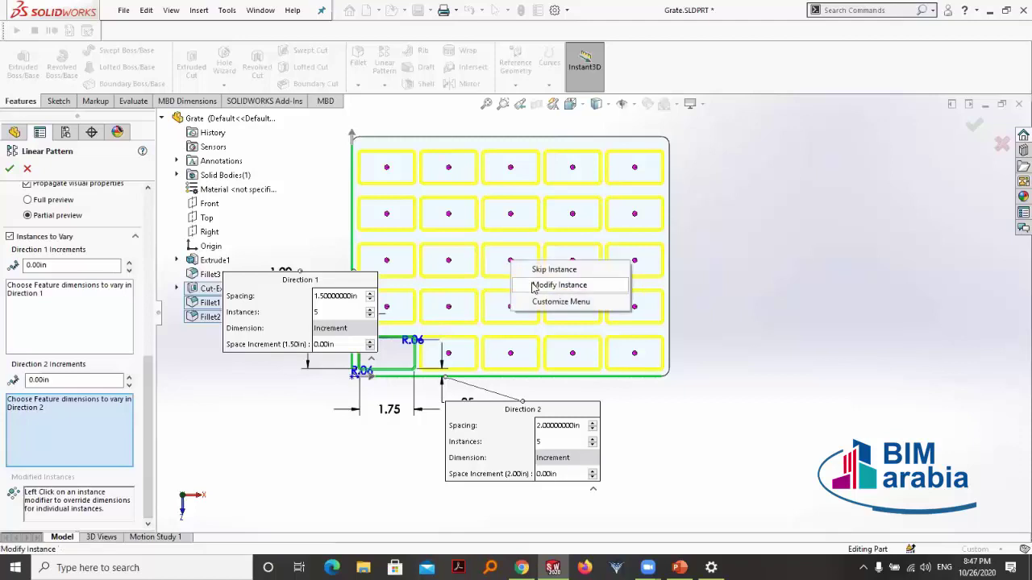
{"action": "left_click", "coordinate": [533, 282]}
{"action": "left_click", "coordinate": [514, 269]}
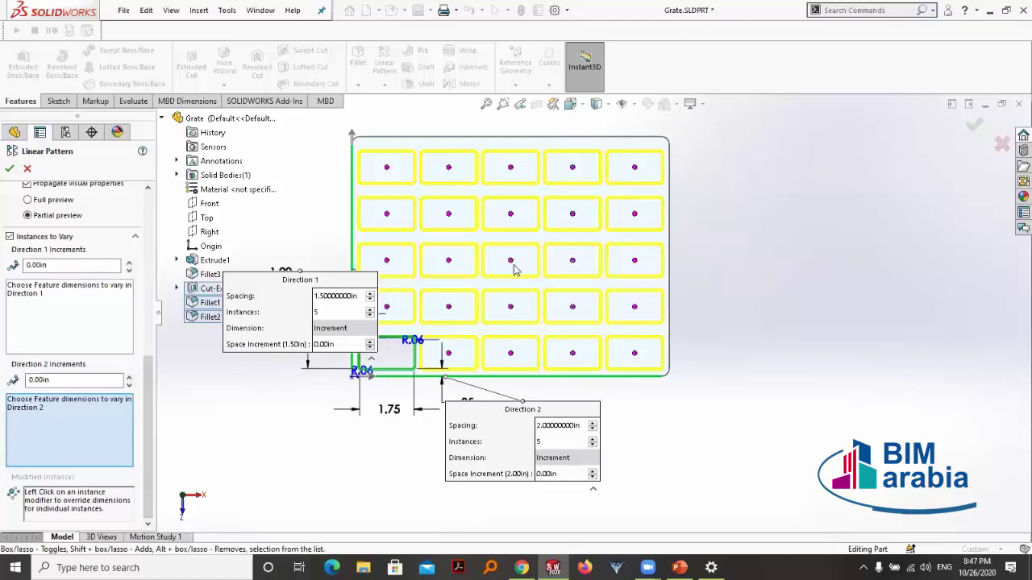
{"action": "right_click", "coordinate": [510, 264]}
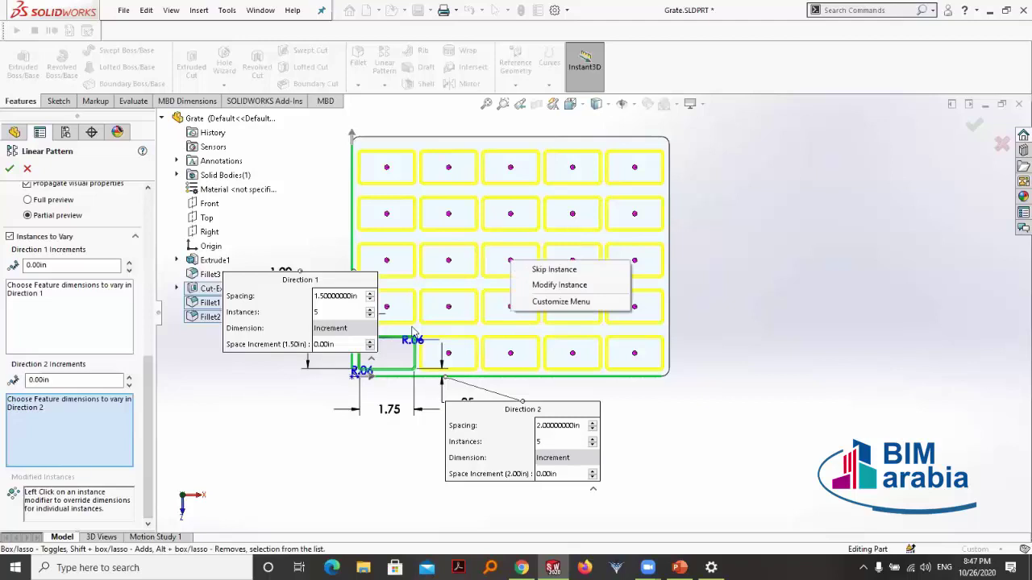
{"action": "left_click", "coordinate": [149, 408]}
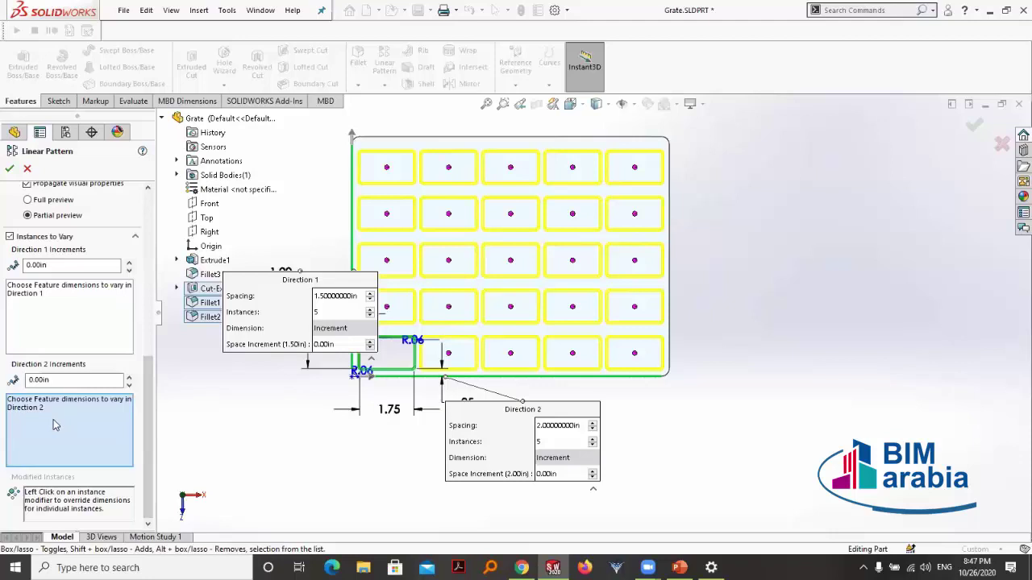
{"action": "left_click", "coordinate": [72, 311]}
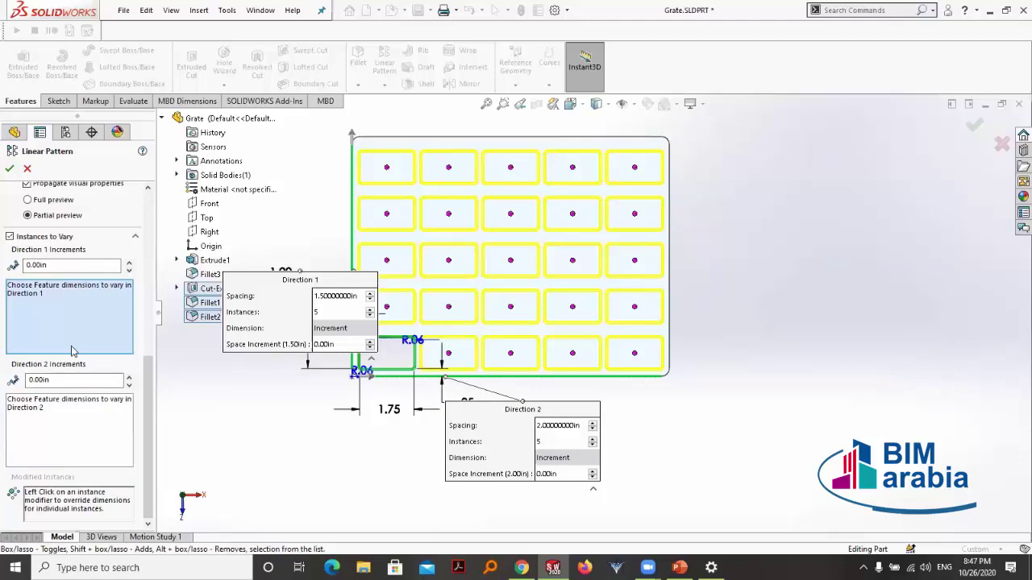
{"action": "right_click", "coordinate": [449, 215]}
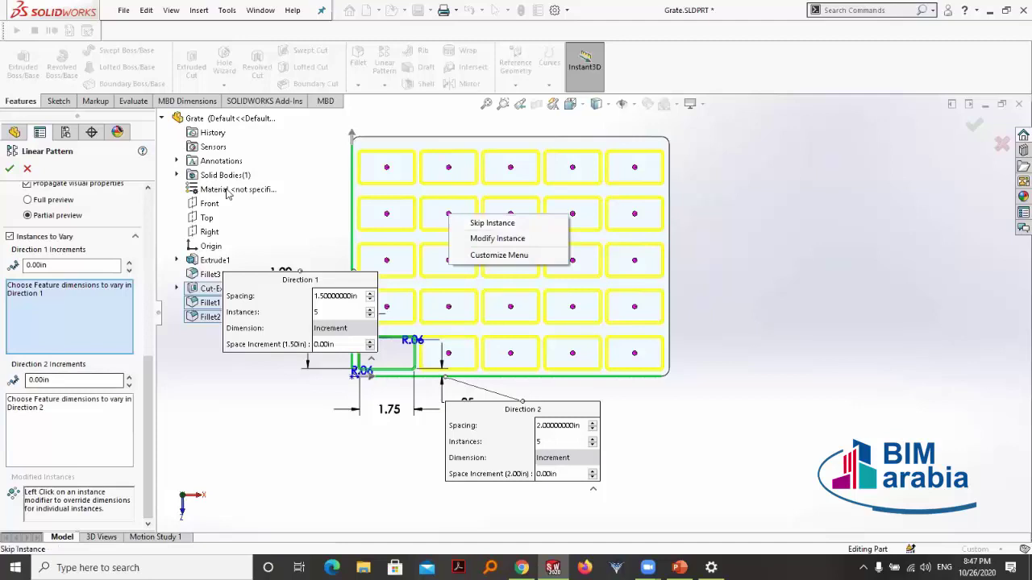
{"action": "left_click", "coordinate": [9, 171]}
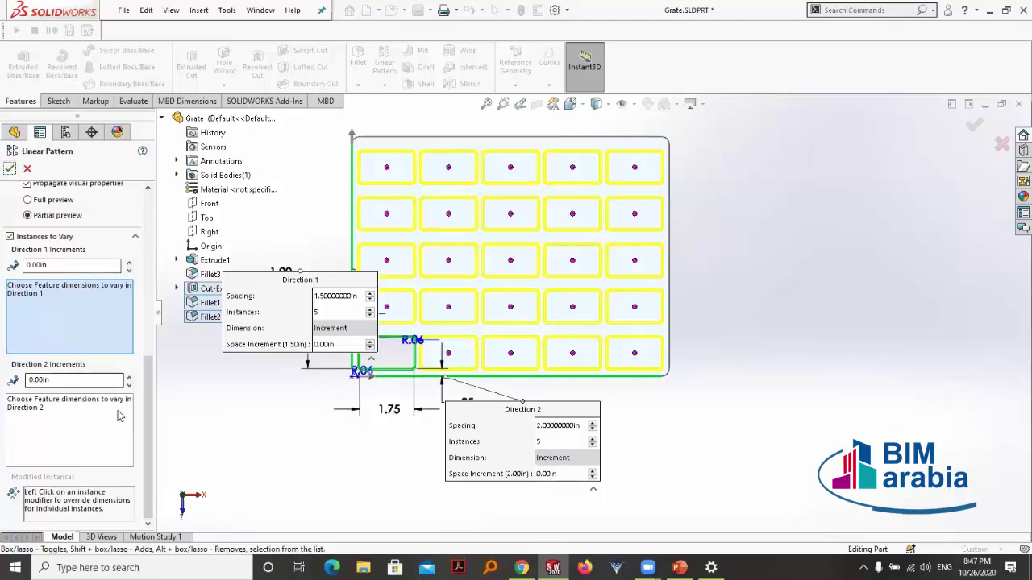
Accept the linear pattern, producing LPattern2 with twenty-five rounded slots
{"action": "left_click", "coordinate": [9, 169]}
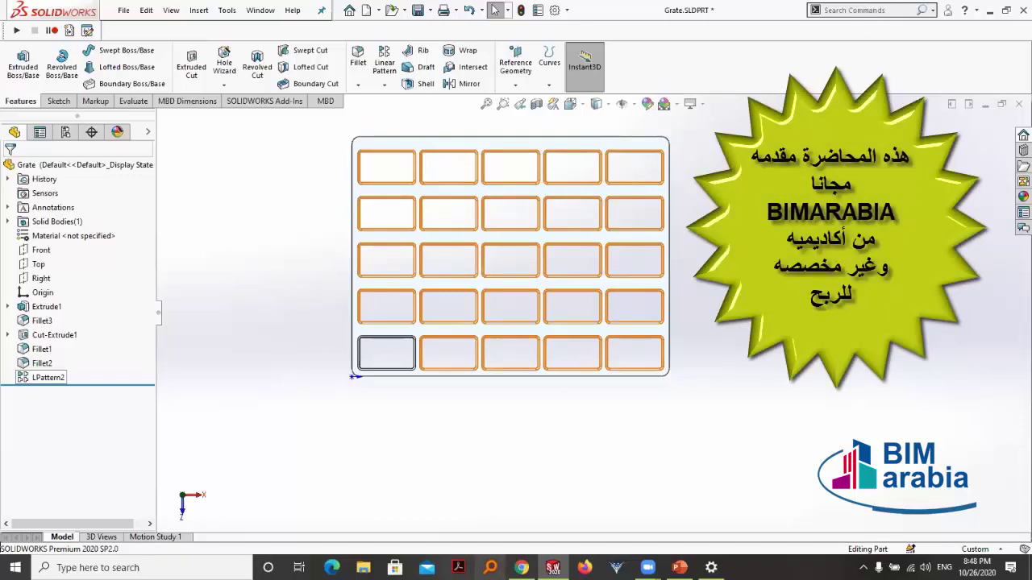
{"action": "left_click", "coordinate": [27, 364]}
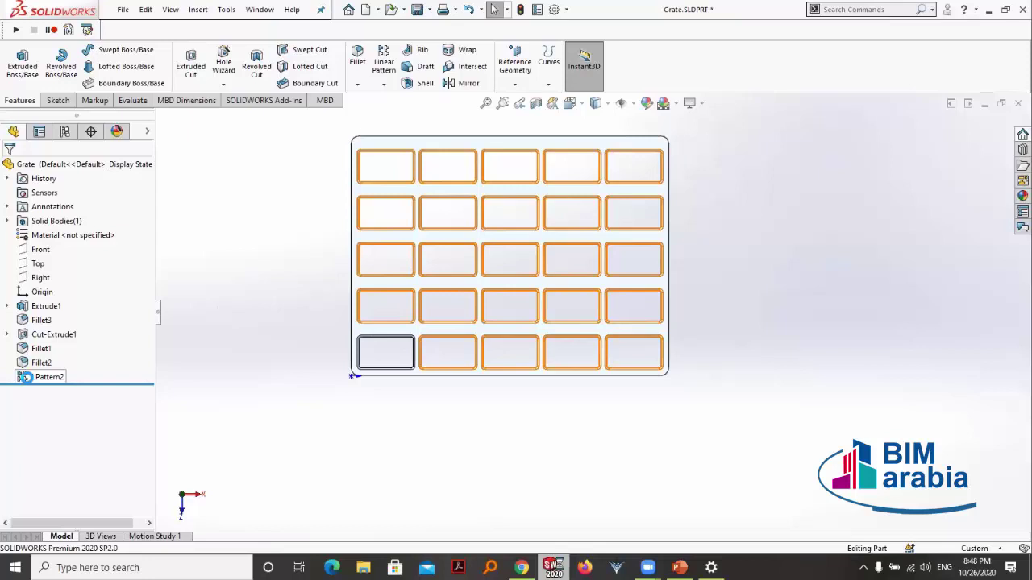
Reopen LPattern2 for editing and open the spacing override for instance (2, 1)
{"action": "left_click", "coordinate": [27, 377]}
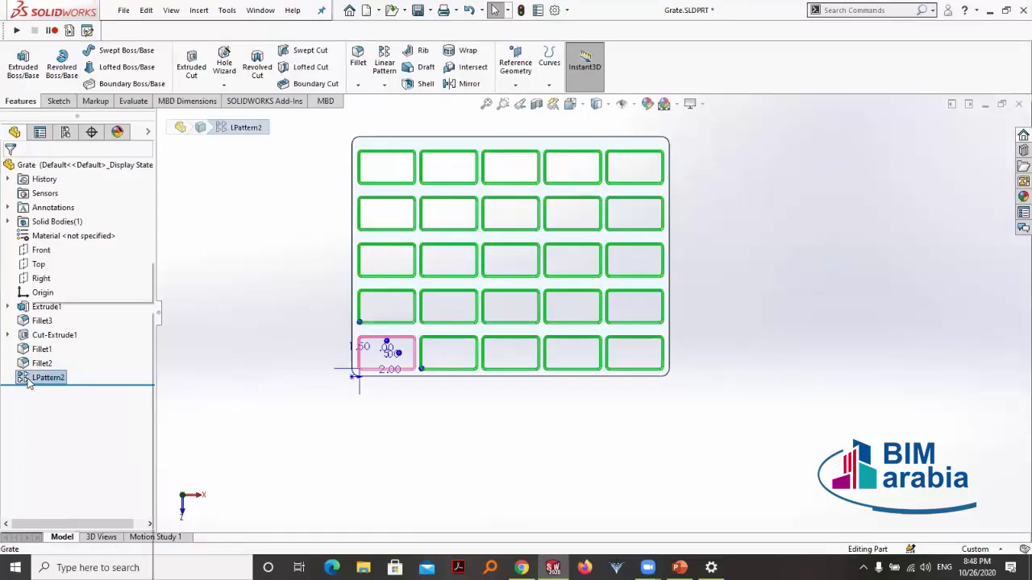
{"action": "right_click", "coordinate": [28, 379]}
{"action": "left_click", "coordinate": [40, 273]}
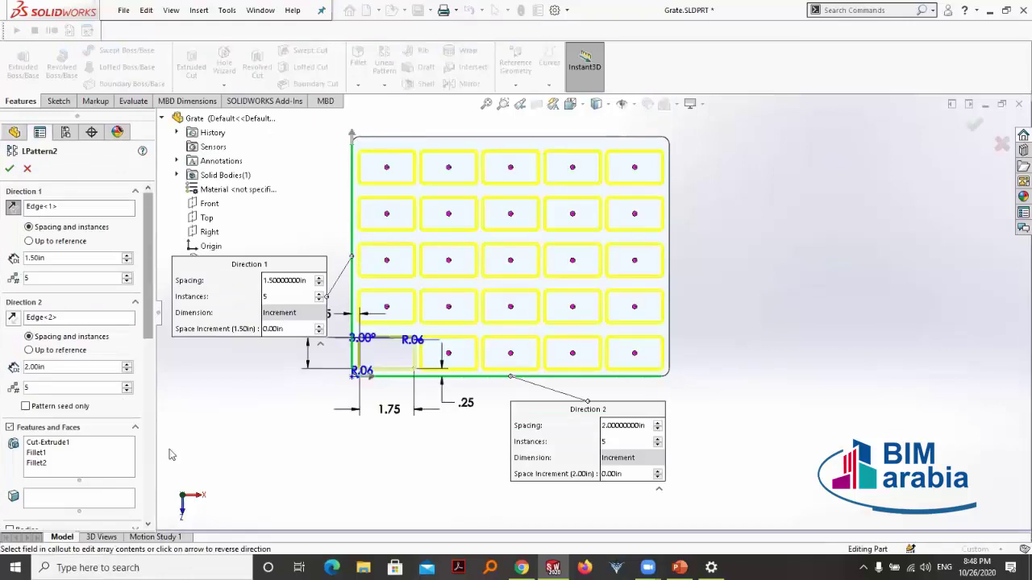
{"action": "right_click", "coordinate": [386, 310]}
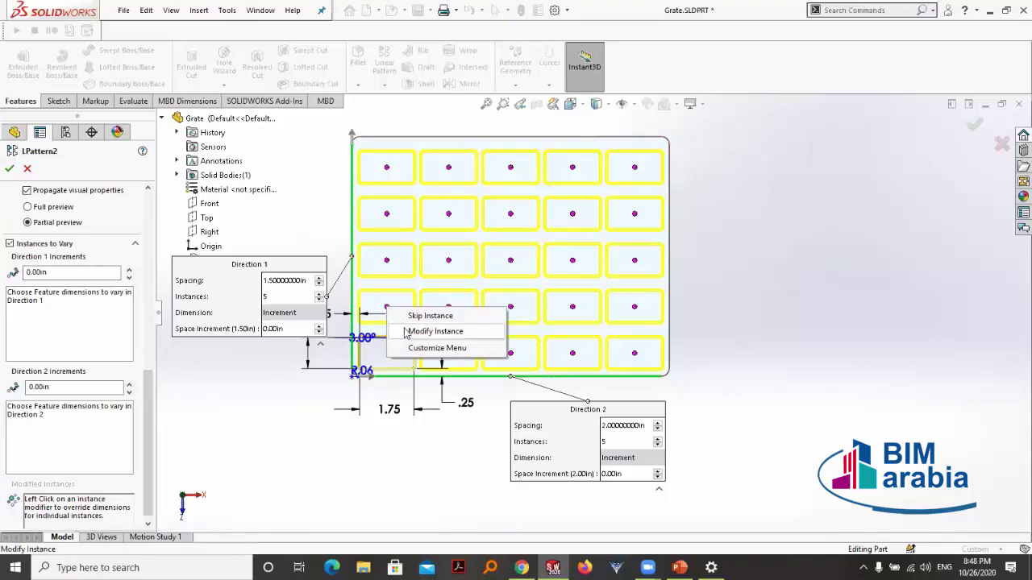
{"action": "left_click", "coordinate": [407, 332]}
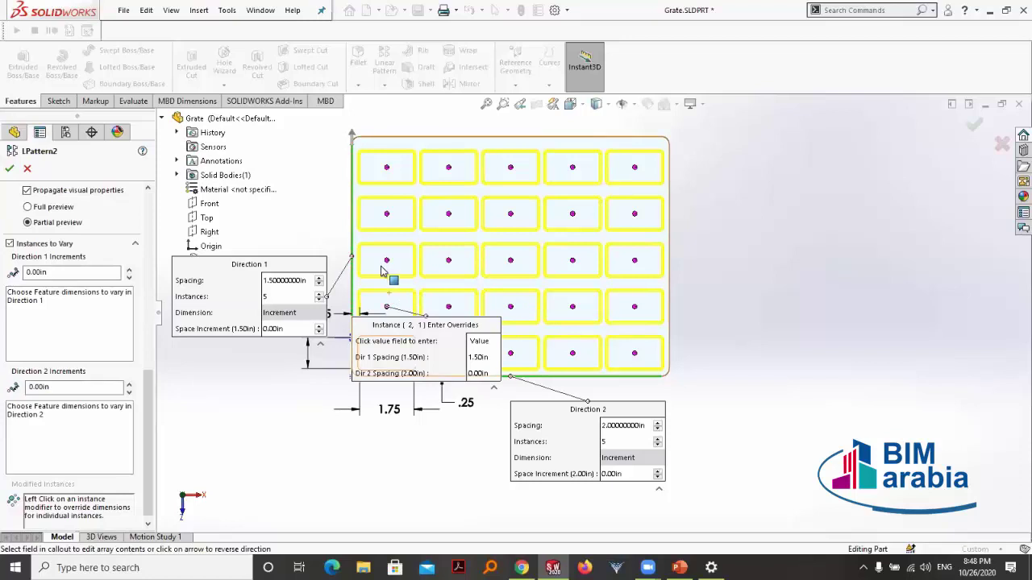
Add the 0.25in slot dimension and R0.06 fillet radius as Direction 1 varying dimensions
{"action": "left_click", "coordinate": [89, 334]}
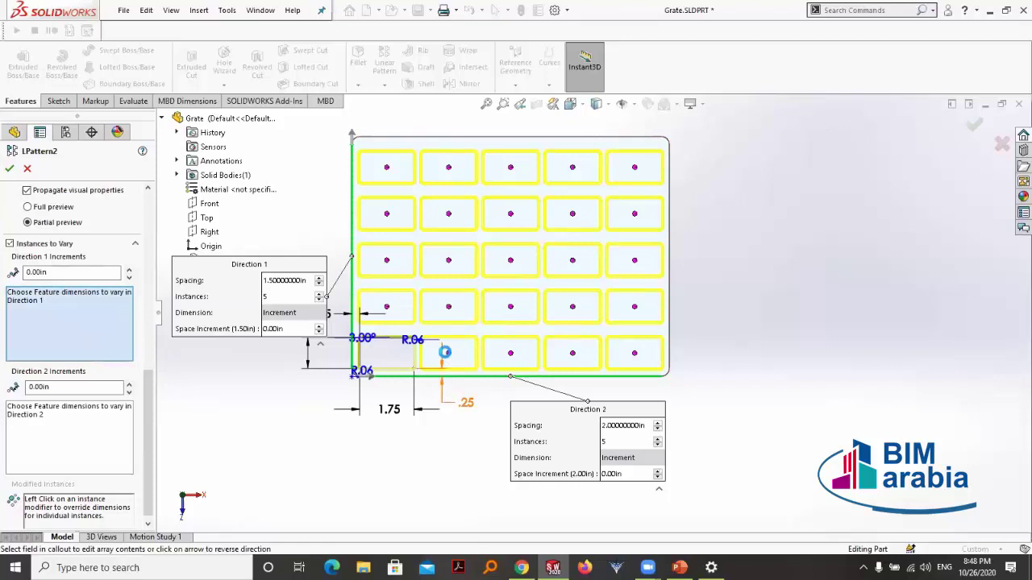
{"action": "left_click", "coordinate": [444, 352]}
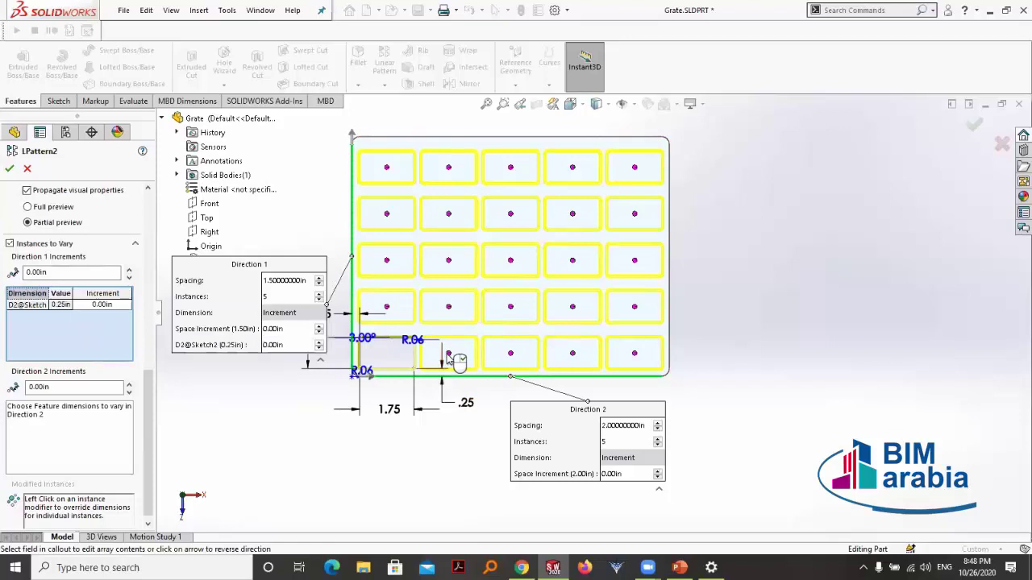
{"action": "right_click", "coordinate": [508, 359]}
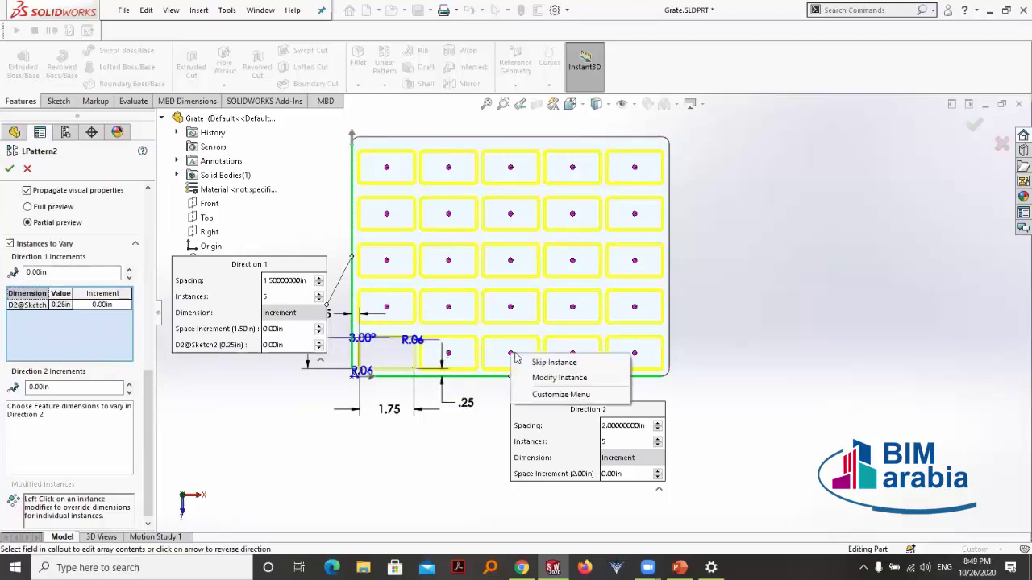
{"action": "left_click", "coordinate": [510, 357]}
{"action": "right_click", "coordinate": [512, 355]}
{"action": "left_click", "coordinate": [468, 356]}
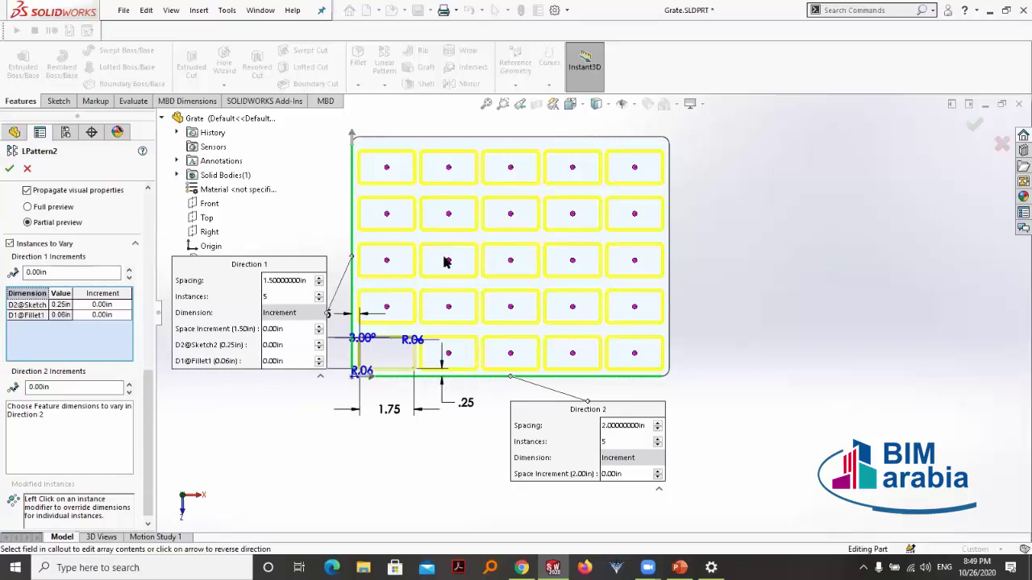
{"action": "right_click", "coordinate": [449, 356]}
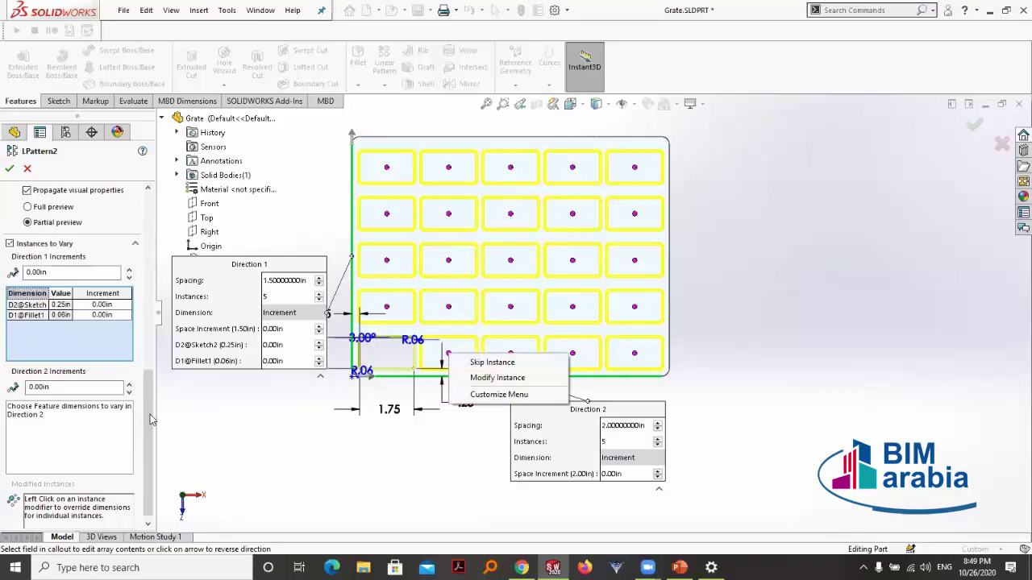
{"action": "left_click_drag", "start_coordinate": [150, 420], "coordinate": [150, 364]}
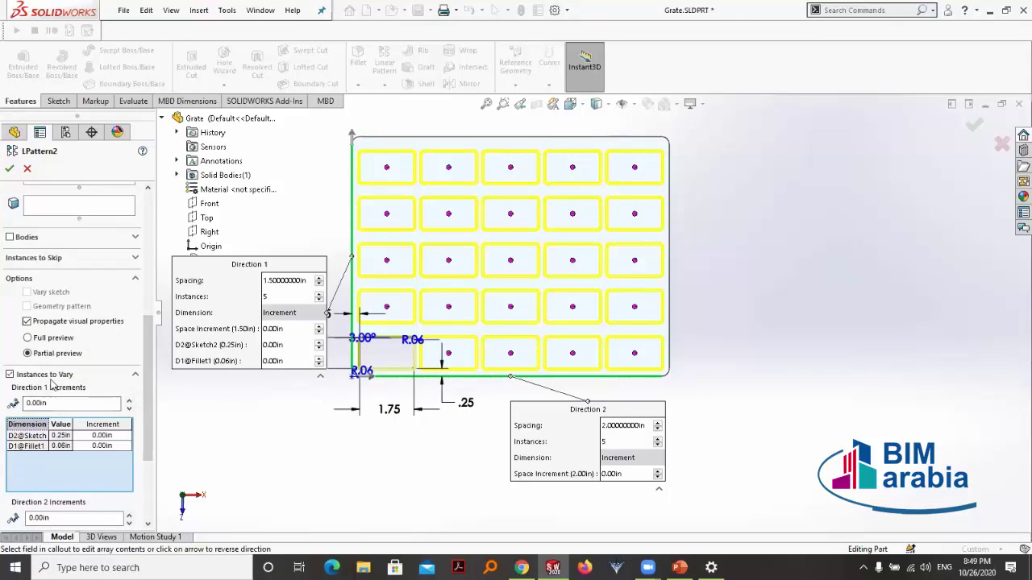
Turn off Instances to Vary in LPattern2 and skip six grate positions, including the middle and top-middle slots
{"action": "left_click", "coordinate": [10, 374]}
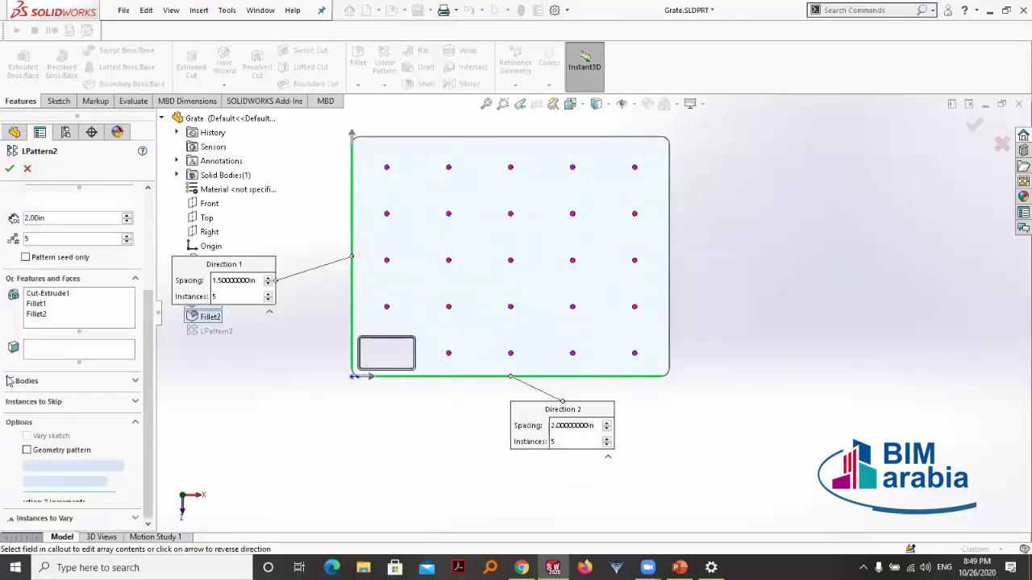
{"action": "left_click", "coordinate": [136, 403]}
{"action": "scroll", "coordinate": [145, 465], "scroll_direction": "down", "scroll_amount": 1}
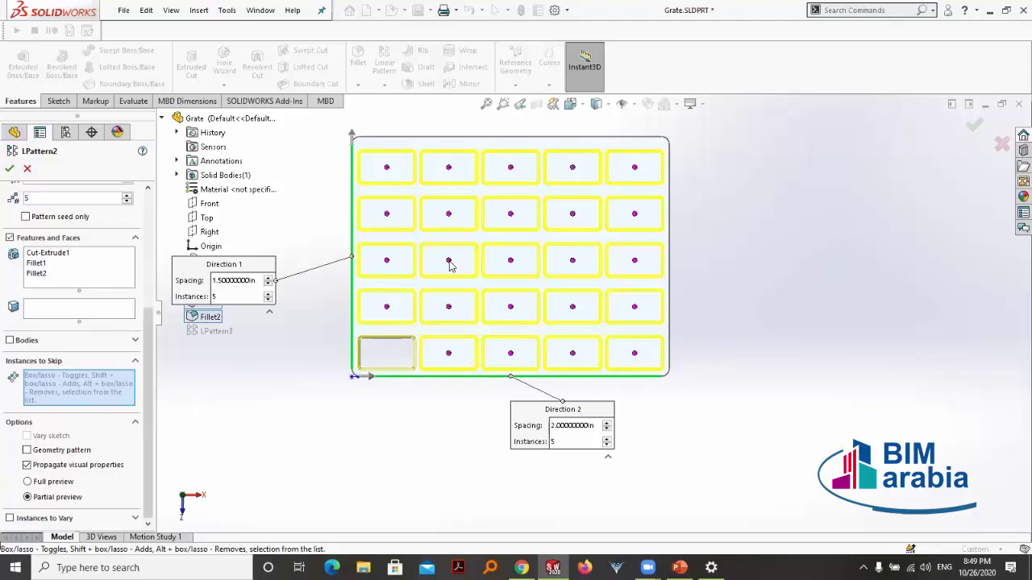
{"action": "left_click", "coordinate": [448, 260]}
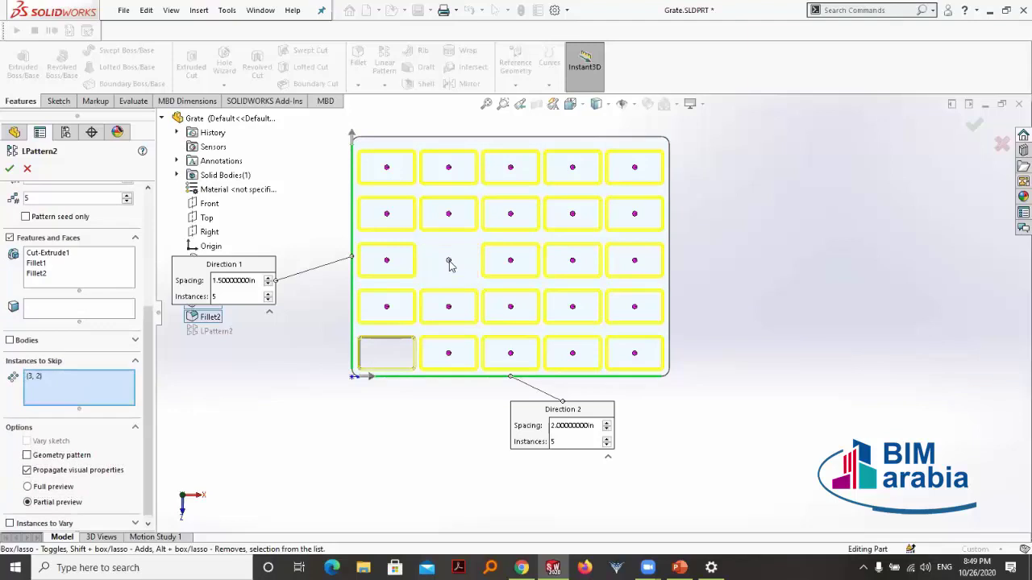
{"action": "left_click", "coordinate": [513, 261]}
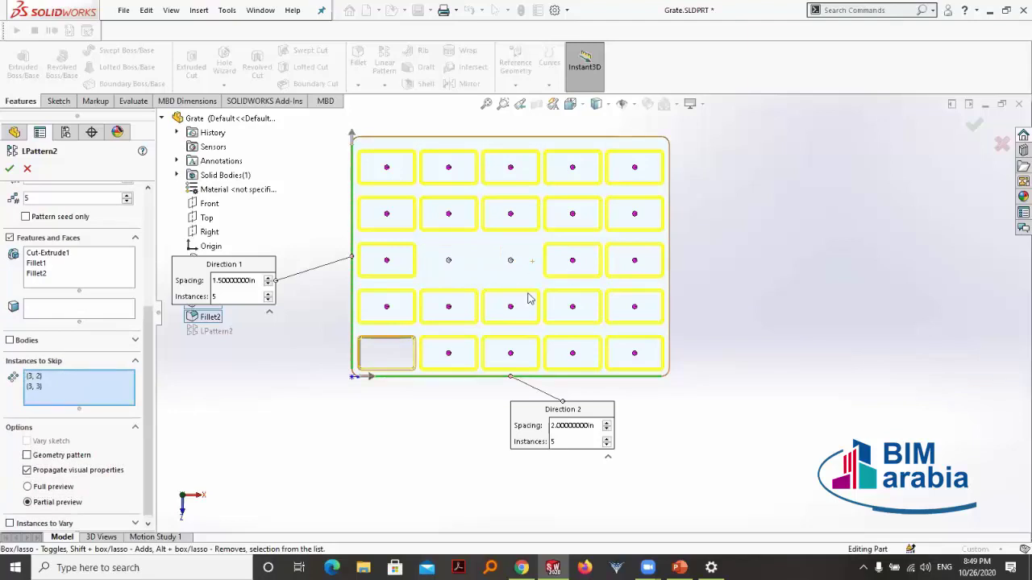
{"action": "left_click", "coordinate": [451, 307]}
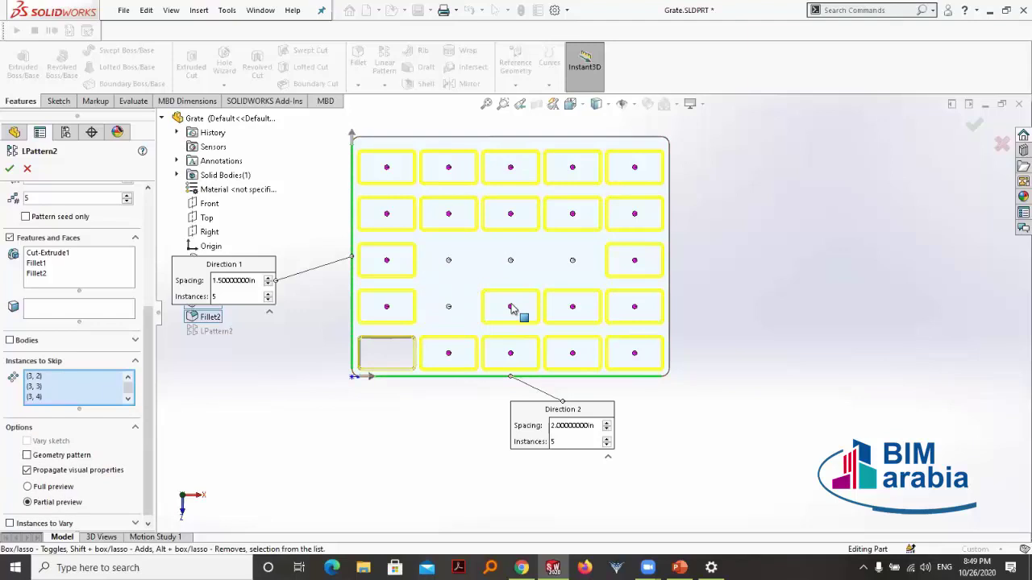
{"action": "left_click", "coordinate": [510, 309]}
{"action": "left_click", "coordinate": [510, 167]}
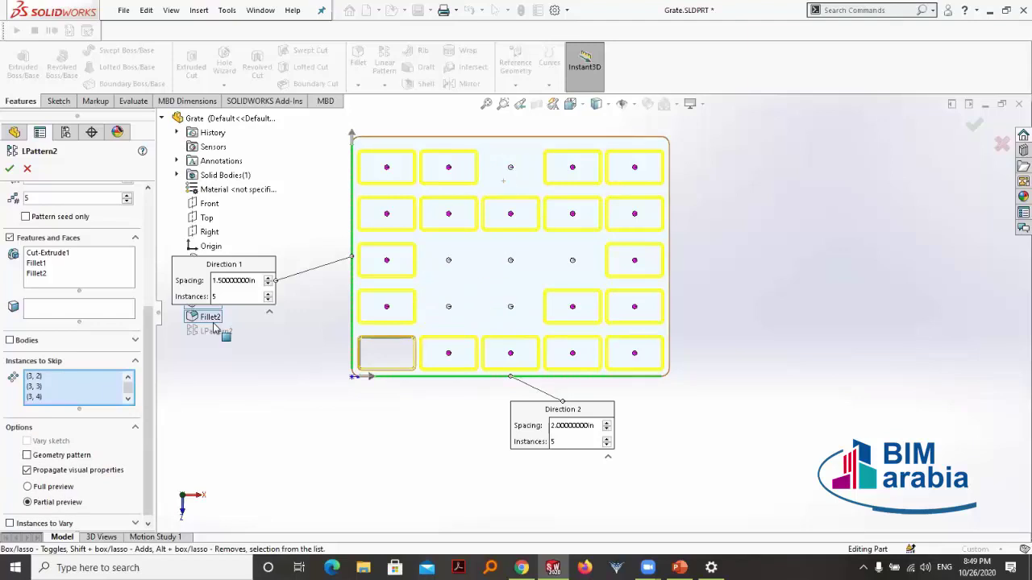
{"action": "left_click", "coordinate": [8, 169]}
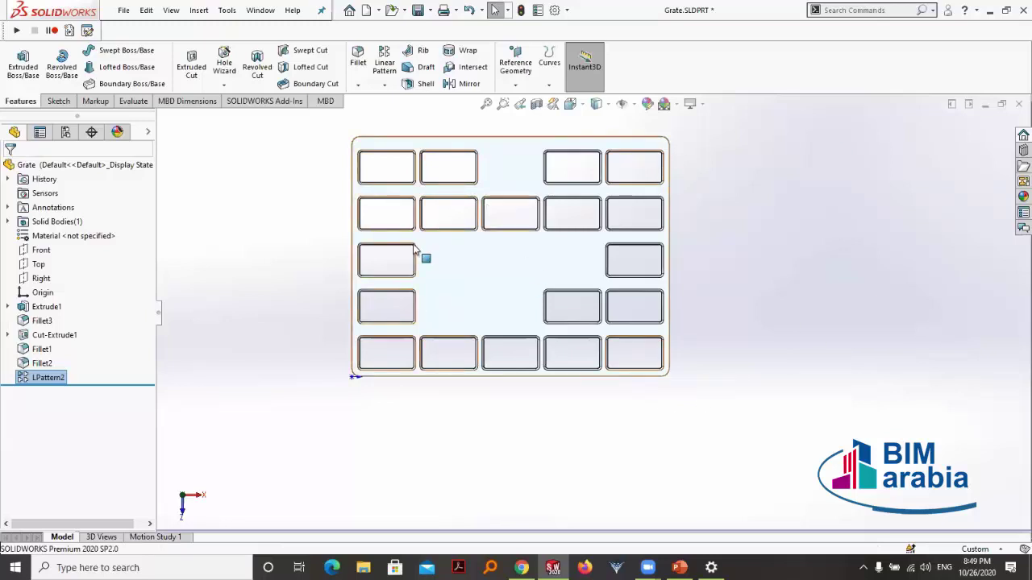
{"action": "left_click", "coordinate": [609, 512]}
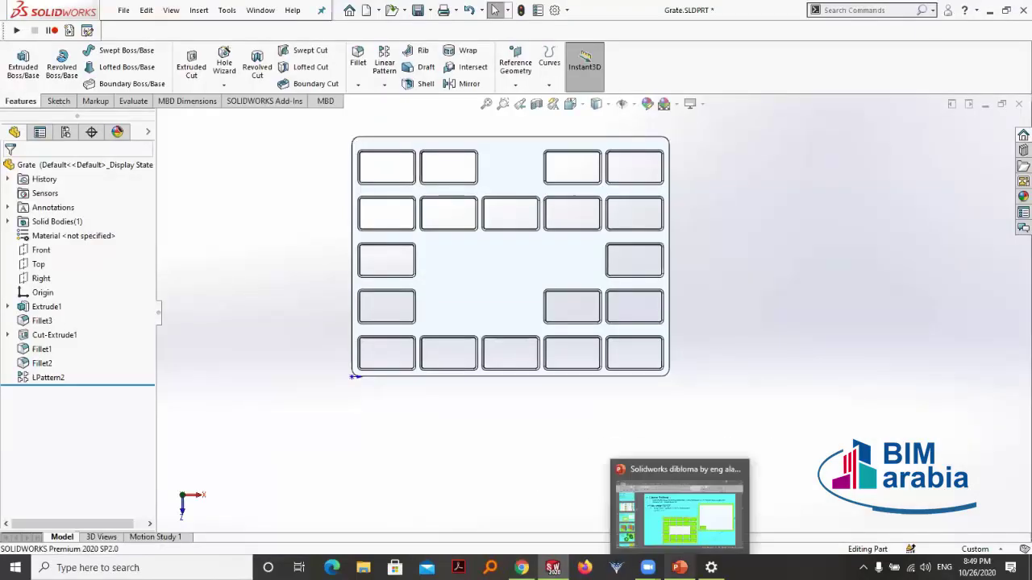
{"action": "mouse_move", "coordinate": [679, 568]}
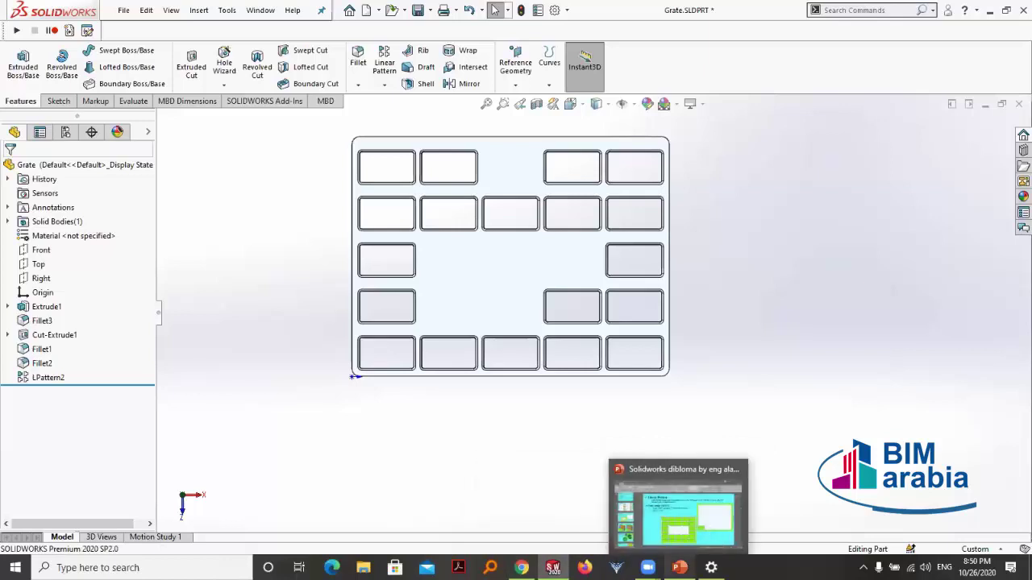
{"action": "left_click", "coordinate": [710, 532]}
{"action": "scroll", "coordinate": [526, 326], "scroll_direction": "down", "scroll_amount": 1}
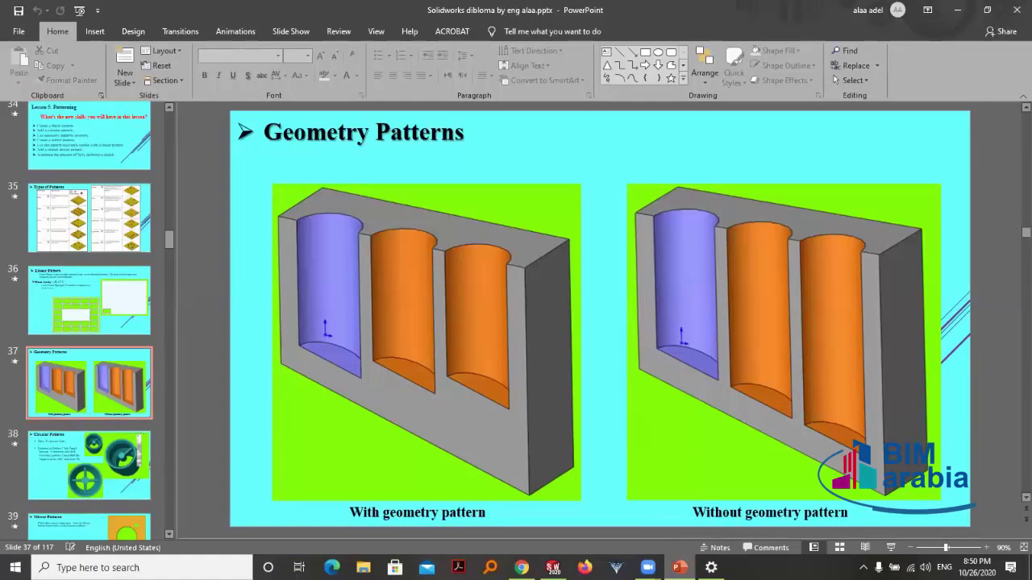
{"action": "left_click", "coordinate": [680, 568]}
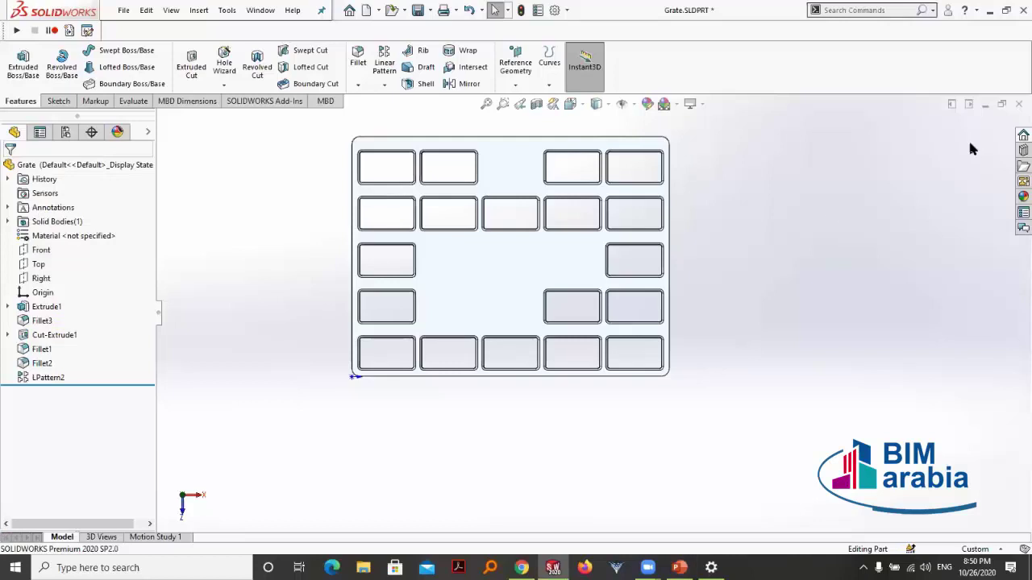
{"action": "left_click", "coordinate": [1017, 104]}
{"action": "left_click", "coordinate": [490, 295]}
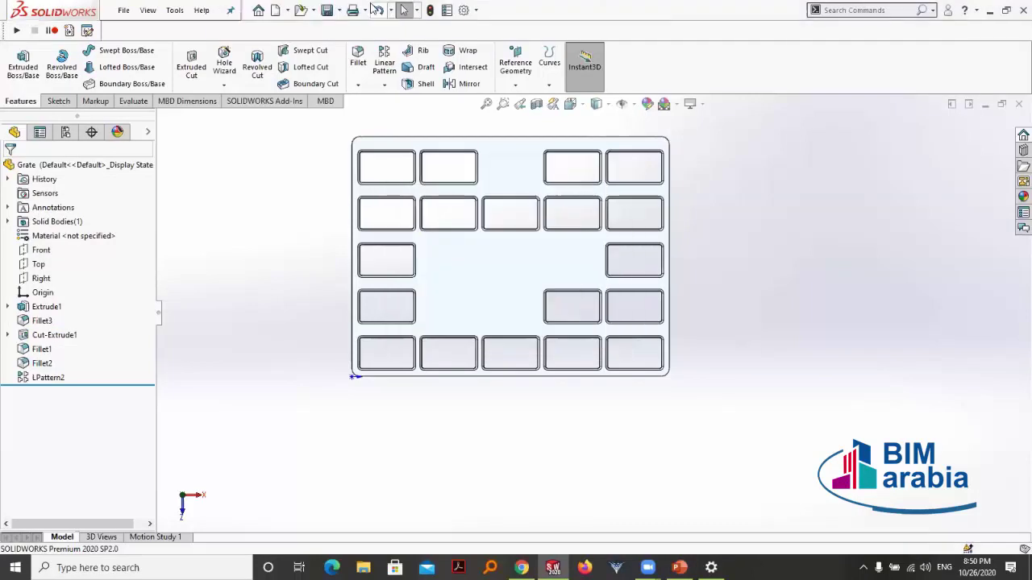
{"action": "left_click", "coordinate": [258, 11]}
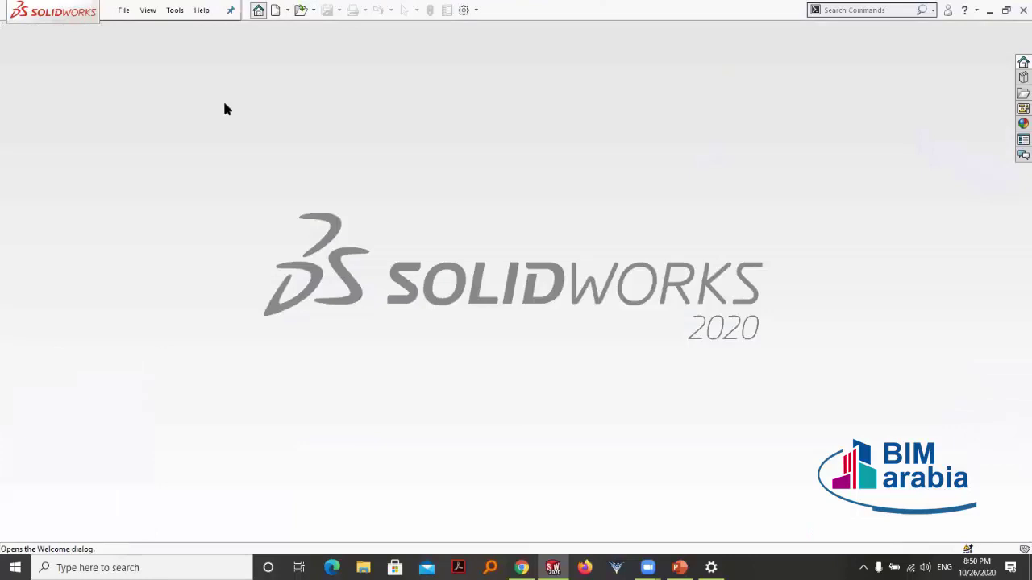
{"action": "left_click", "coordinate": [622, 266]}
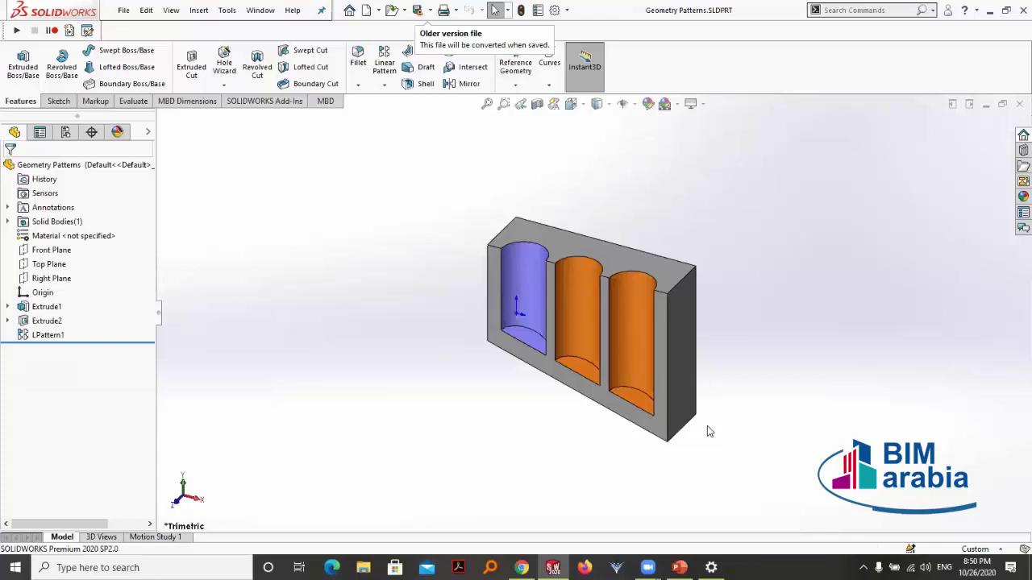
{"action": "middle_click_drag", "start_coordinate": [543, 390], "coordinate": [539, 420]}
{"action": "key", "text": "space"}
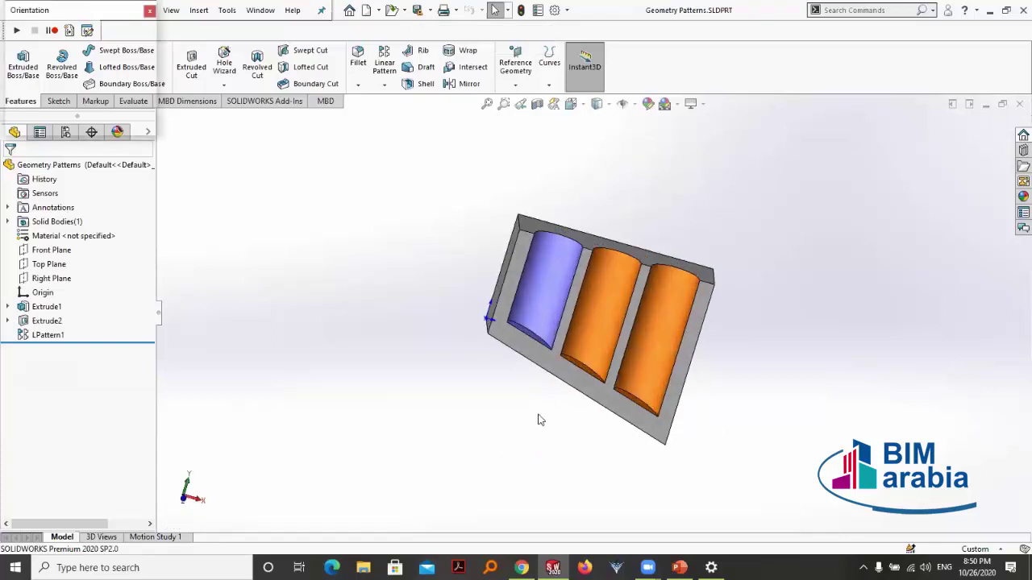
{"action": "left_click", "coordinate": [490, 343]}
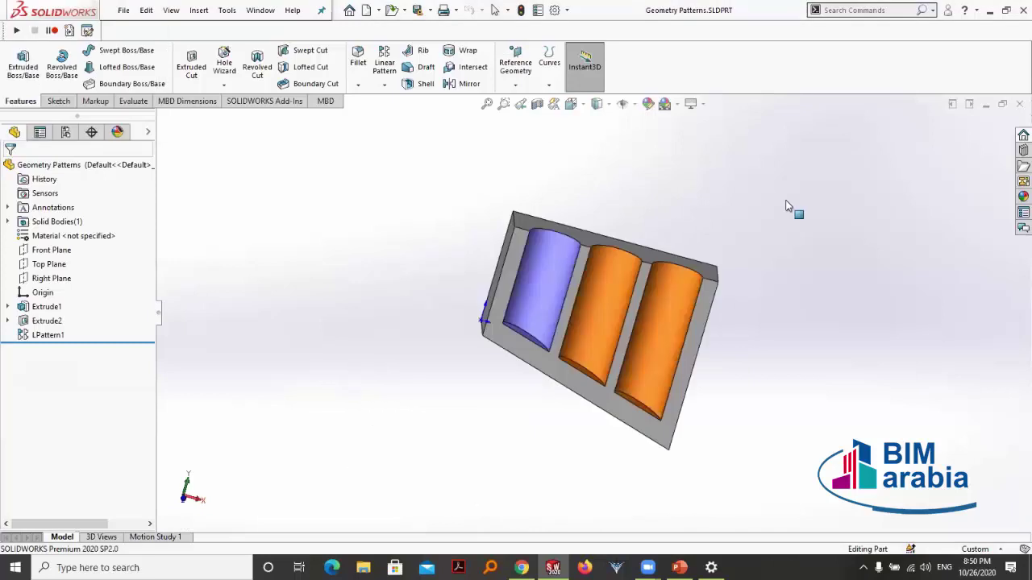
{"action": "scroll", "coordinate": [740, 315], "scroll_direction": "down", "scroll_amount": 1}
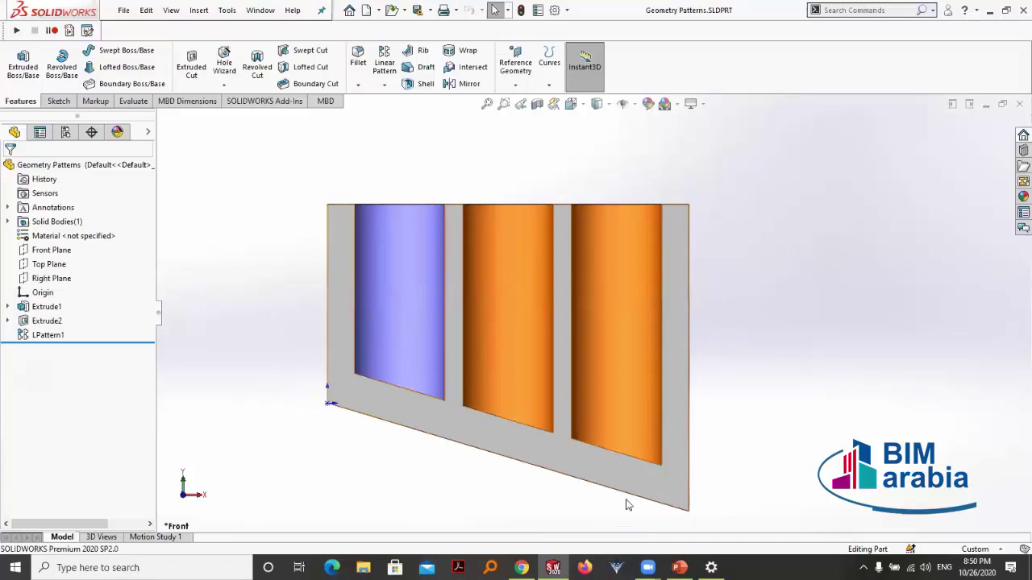
{"action": "scroll", "coordinate": [624, 500], "scroll_direction": "down", "scroll_amount": 1}
{"action": "scroll", "coordinate": [548, 476], "scroll_direction": "up", "scroll_amount": 2}
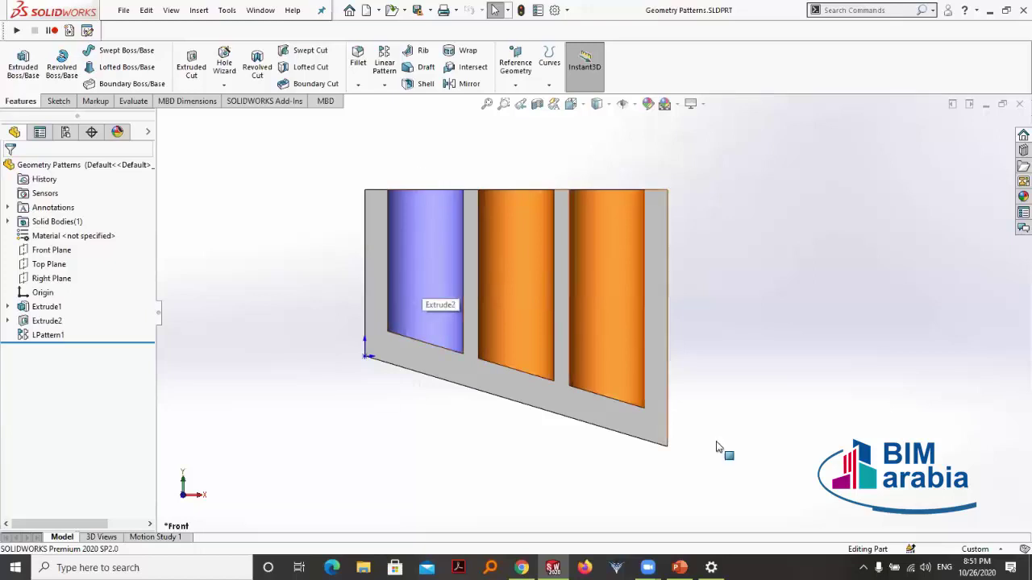
Edit LPattern1 to turn on Full preview and Geometry pattern
{"action": "left_click", "coordinate": [27, 339]}
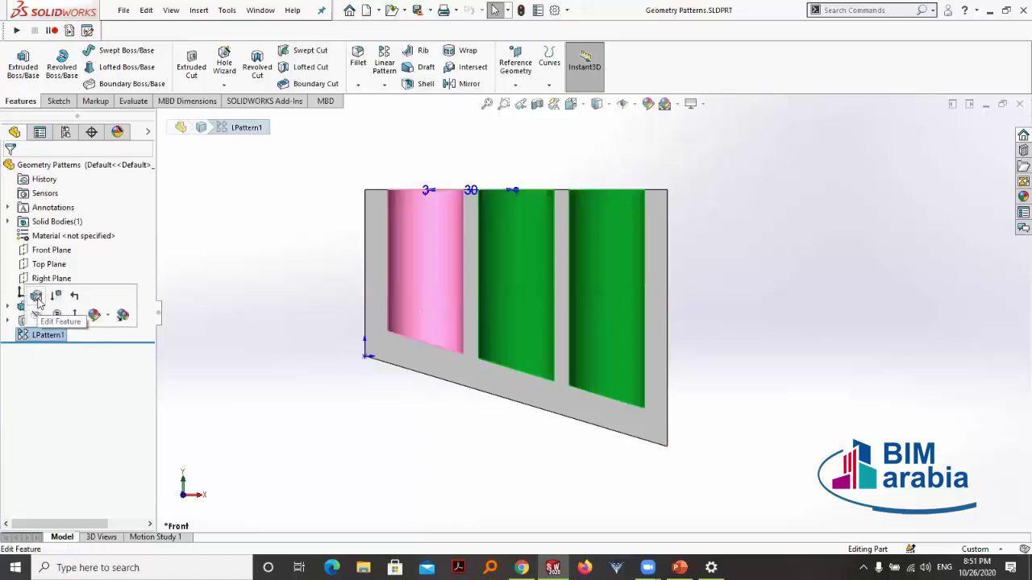
{"action": "left_click", "coordinate": [45, 321]}
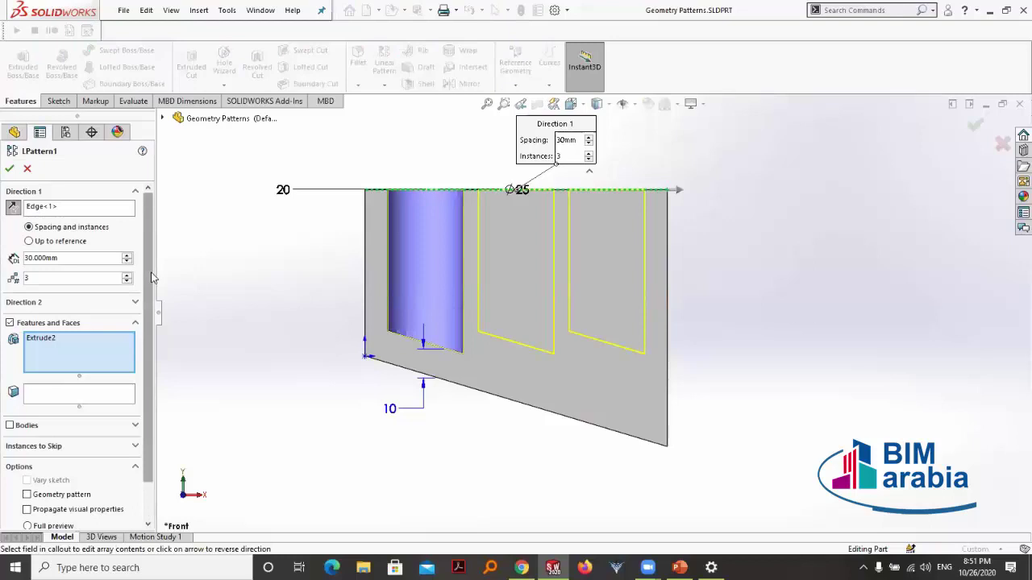
{"action": "scroll", "coordinate": [47, 516], "scroll_direction": "down", "scroll_amount": 2}
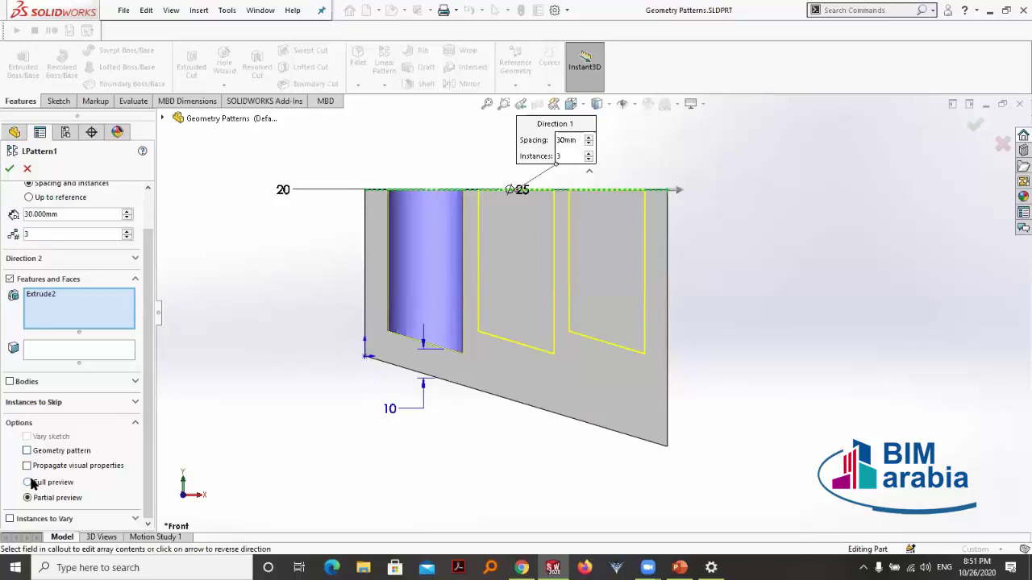
{"action": "left_click", "coordinate": [29, 481]}
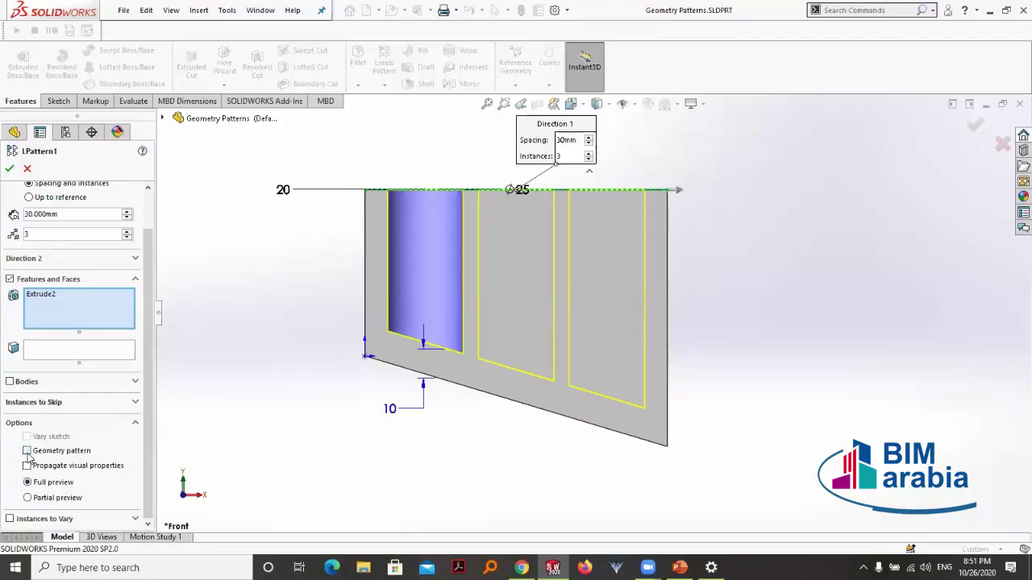
{"action": "left_click", "coordinate": [27, 451]}
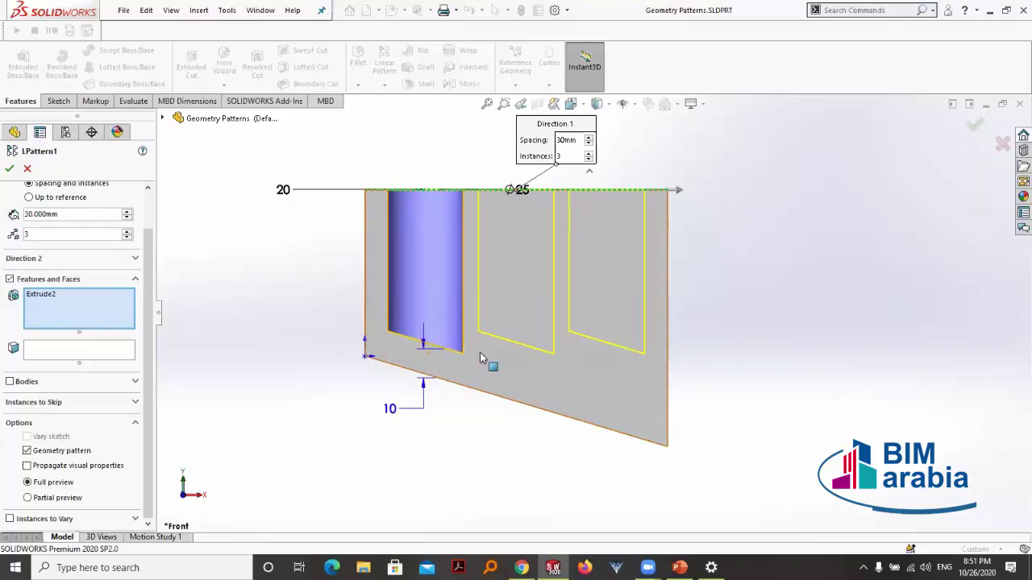
{"action": "scroll", "coordinate": [497, 340], "scroll_direction": "up", "scroll_amount": 2}
{"action": "scroll", "coordinate": [484, 355], "scroll_direction": "up", "scroll_amount": 1}
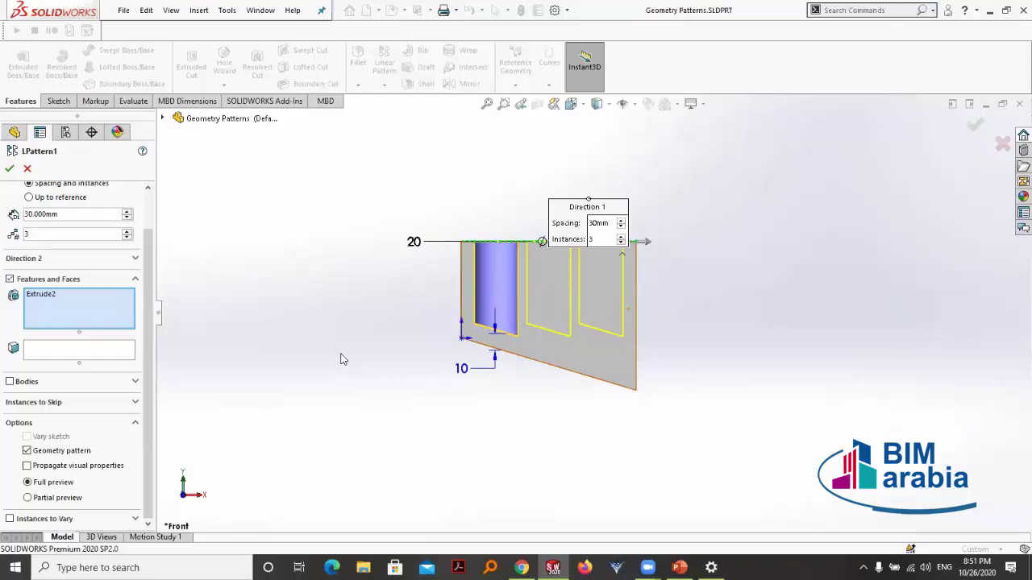
{"action": "left_click", "coordinate": [9, 170]}
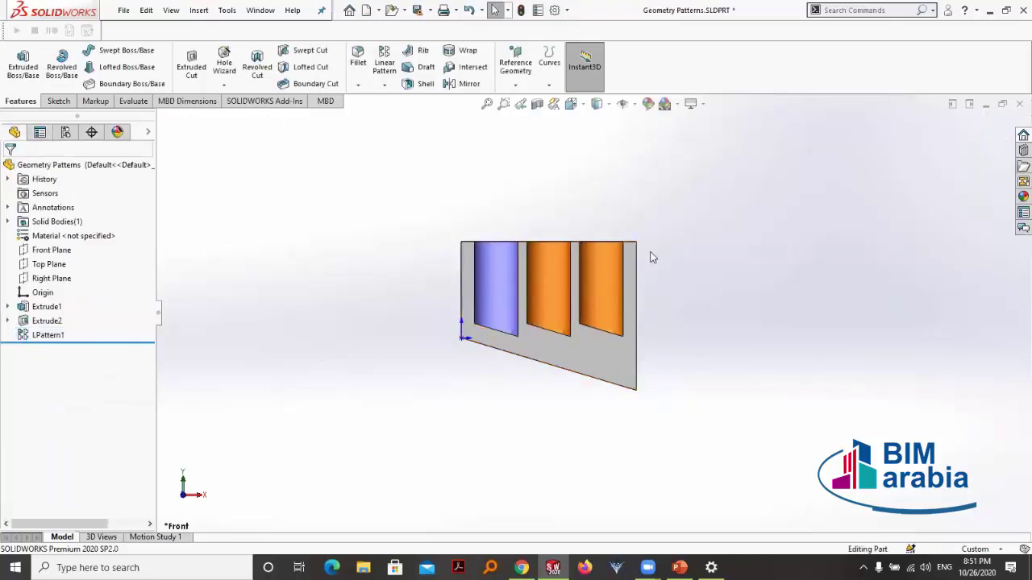
{"action": "scroll", "coordinate": [527, 325], "scroll_direction": "down", "scroll_amount": 2}
{"action": "scroll", "coordinate": [511, 346], "scroll_direction": "down", "scroll_amount": 2}
{"action": "scroll", "coordinate": [511, 345], "scroll_direction": "up", "scroll_amount": 2}
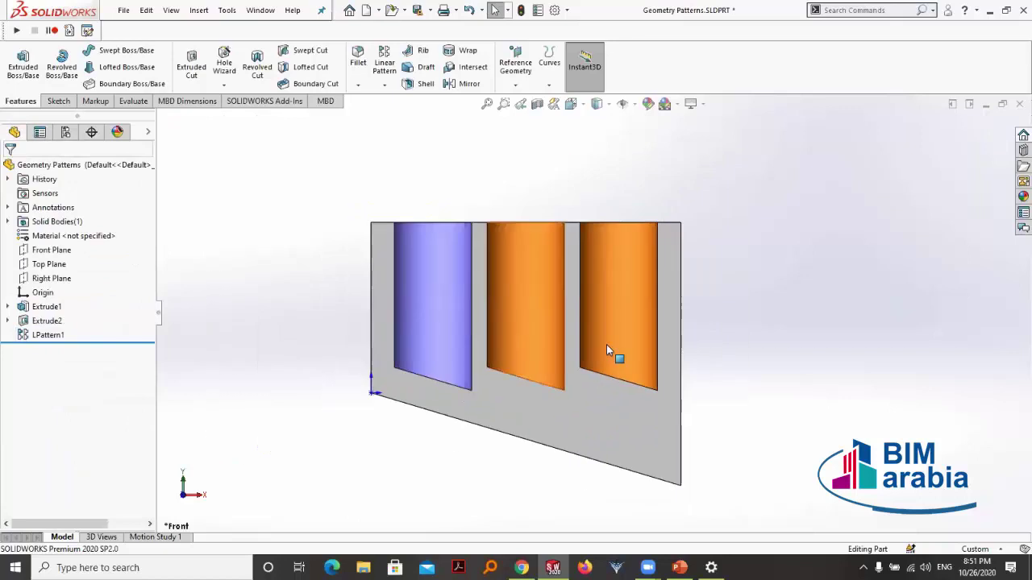
Edit LPattern1 again and turn Geometry pattern off
{"action": "left_click", "coordinate": [37, 336]}
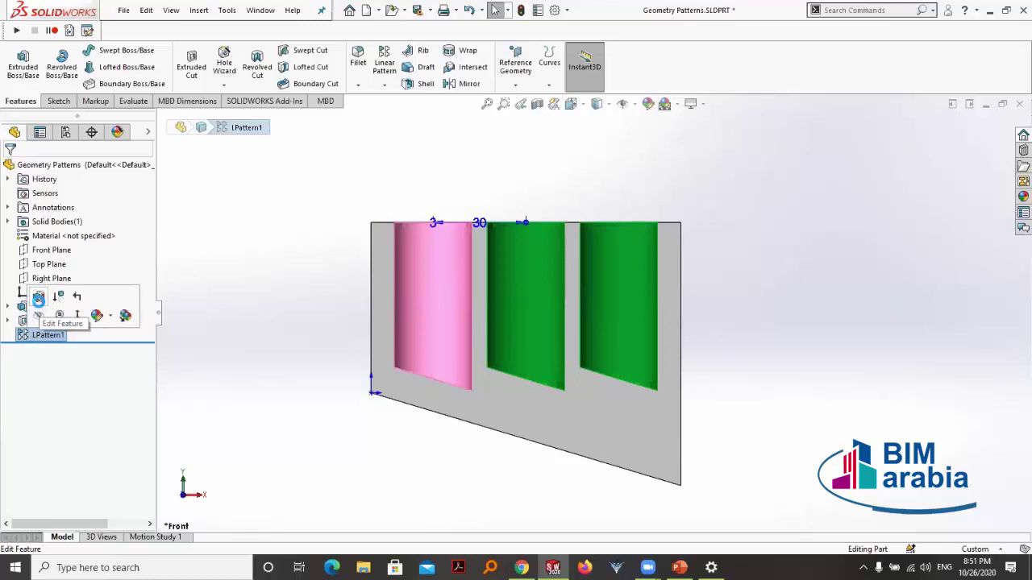
{"action": "left_click", "coordinate": [38, 295]}
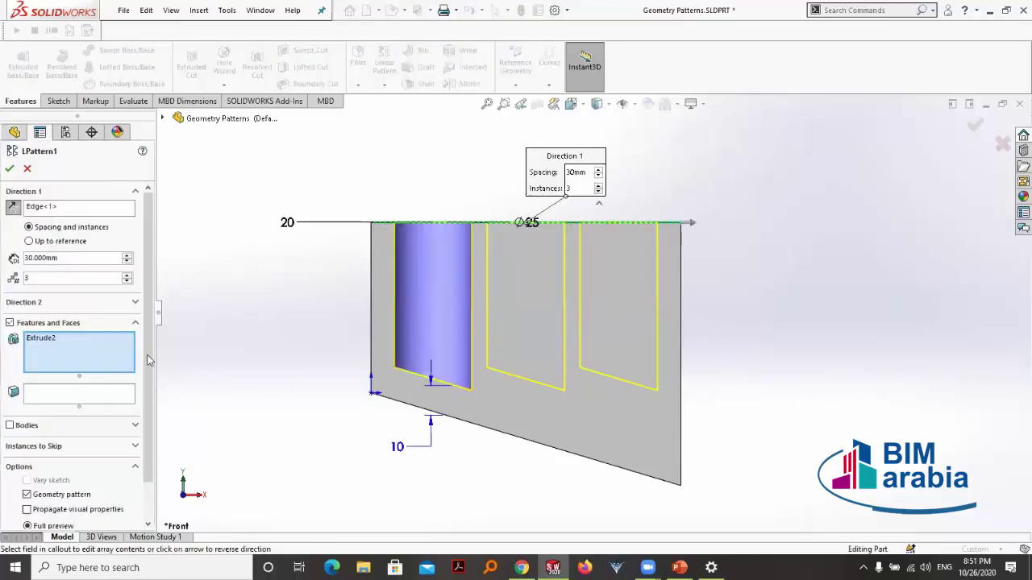
{"action": "scroll", "coordinate": [69, 420], "scroll_direction": "down", "scroll_amount": 2}
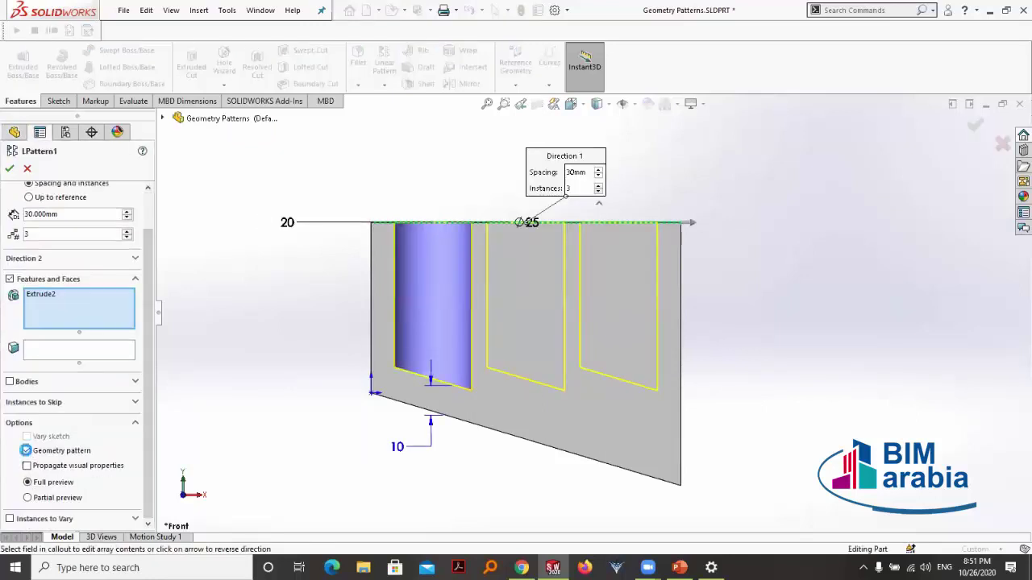
{"action": "left_click", "coordinate": [27, 451]}
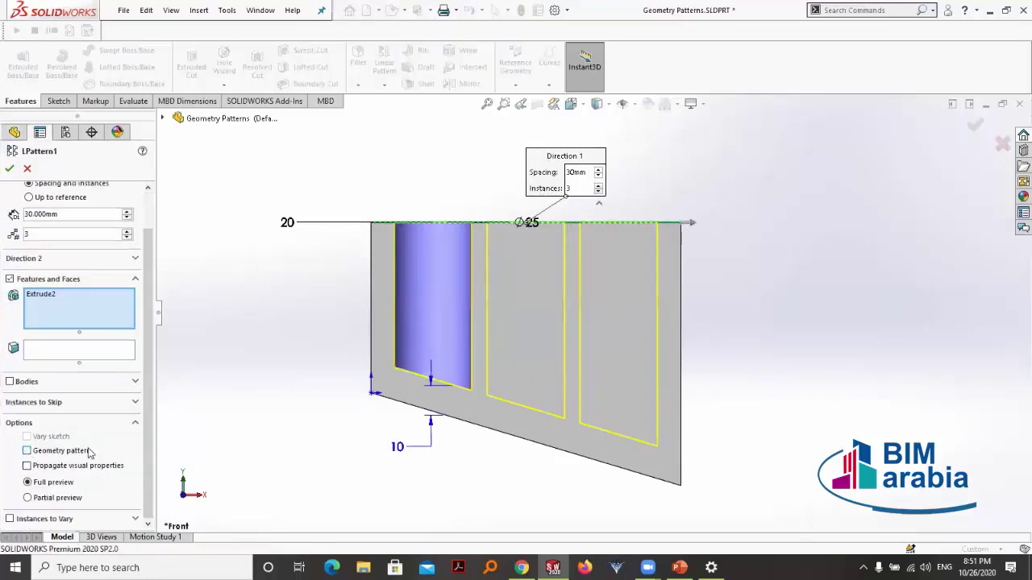
{"action": "left_click", "coordinate": [11, 168]}
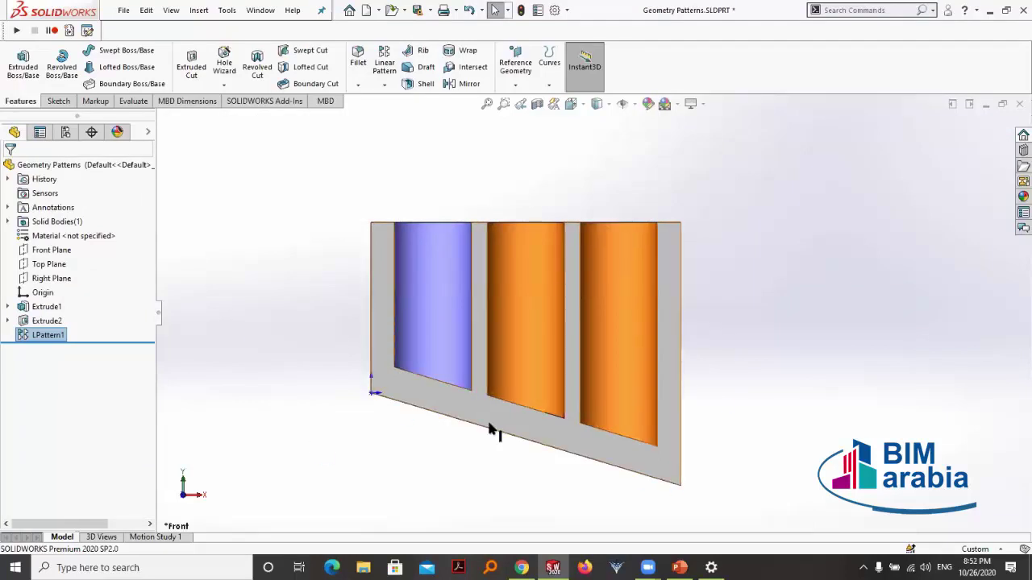
{"action": "scroll", "coordinate": [750, 346], "scroll_direction": "up", "scroll_amount": 3}
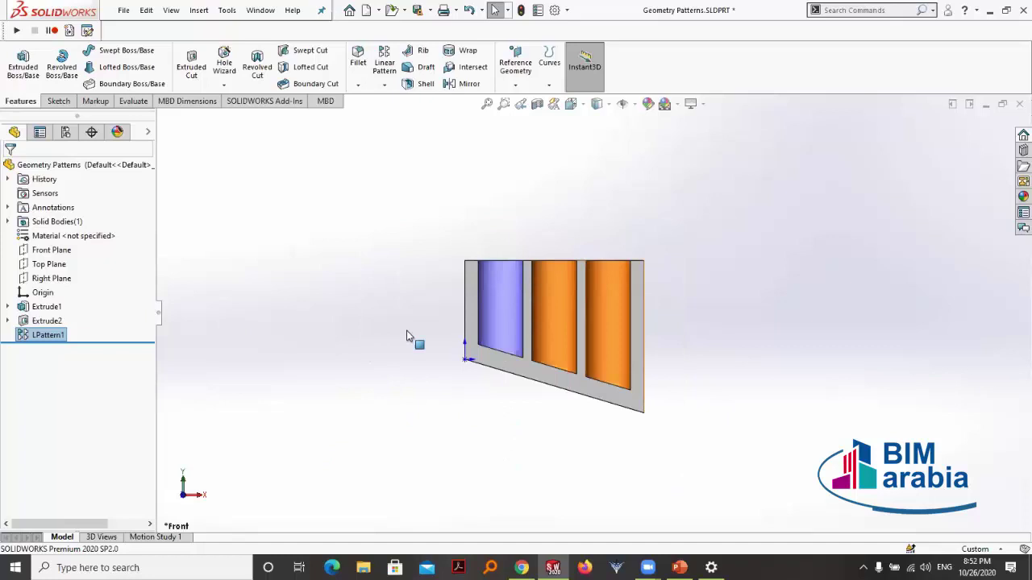
{"action": "scroll", "coordinate": [461, 360], "scroll_direction": "down", "scroll_amount": 3}
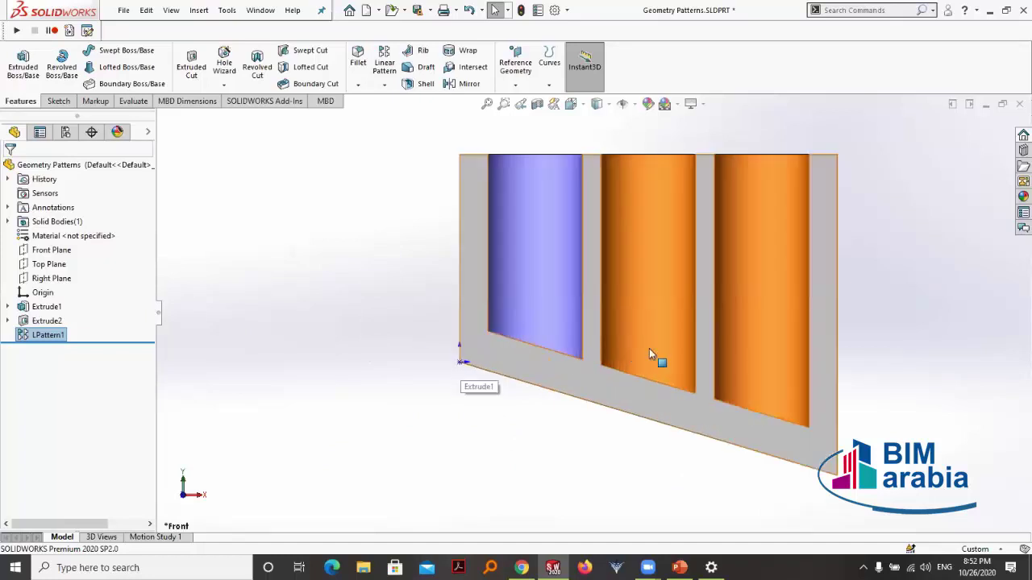
{"action": "scroll", "coordinate": [649, 353], "scroll_direction": "up", "scroll_amount": 2}
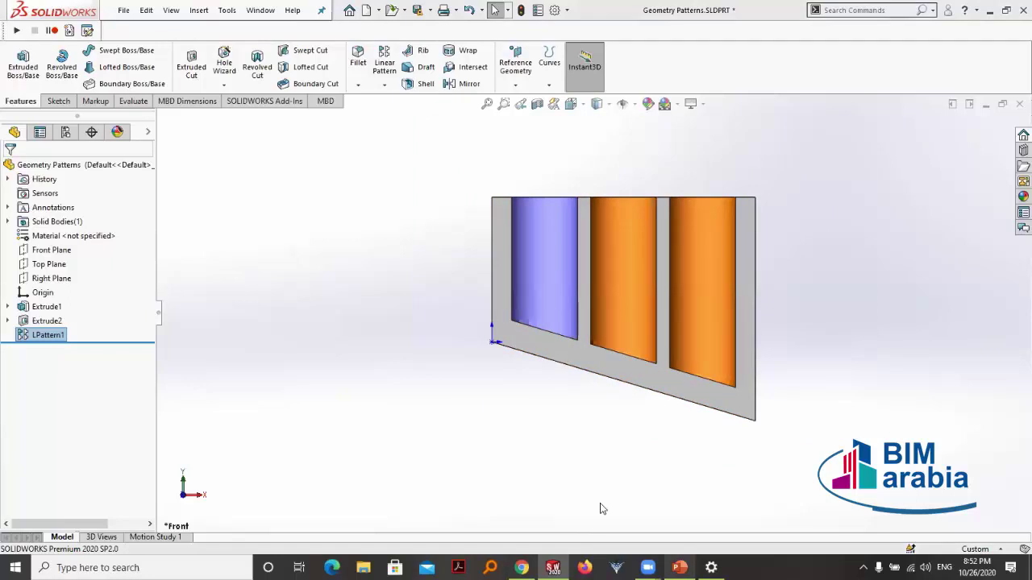
View PowerPoint slide 38 on Circular Patterns, then return to SOLIDWORKS
{"action": "key", "text": "alt+Tab"}
{"action": "scroll", "coordinate": [462, 456], "scroll_direction": "down", "scroll_amount": 1}
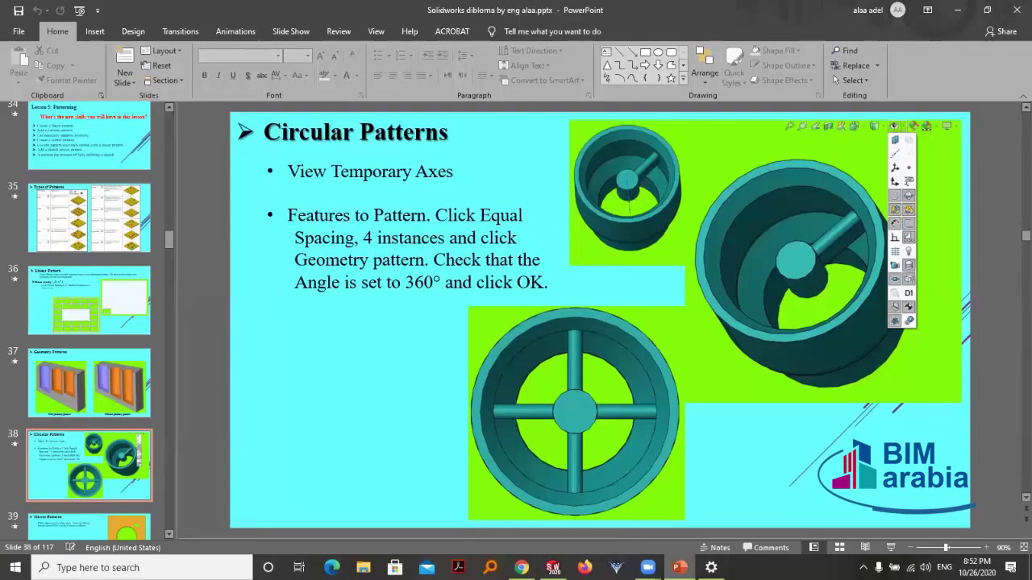
{"action": "key", "text": "alt+Tab"}
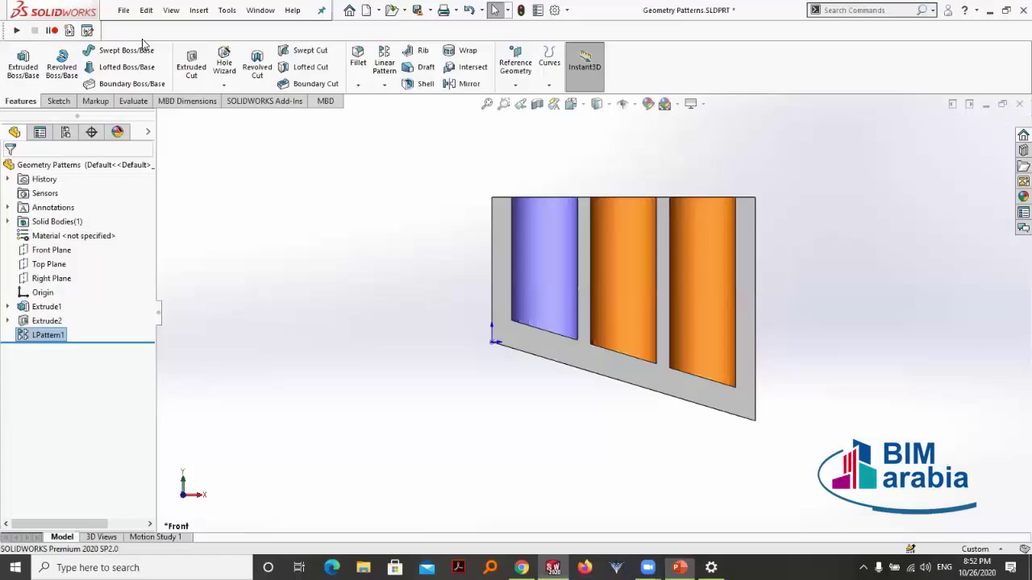
Close the Welcome to SOLIDWORKS screen and save the Geometry Patterns part with Ctrl+S
{"action": "left_click", "coordinate": [349, 10]}
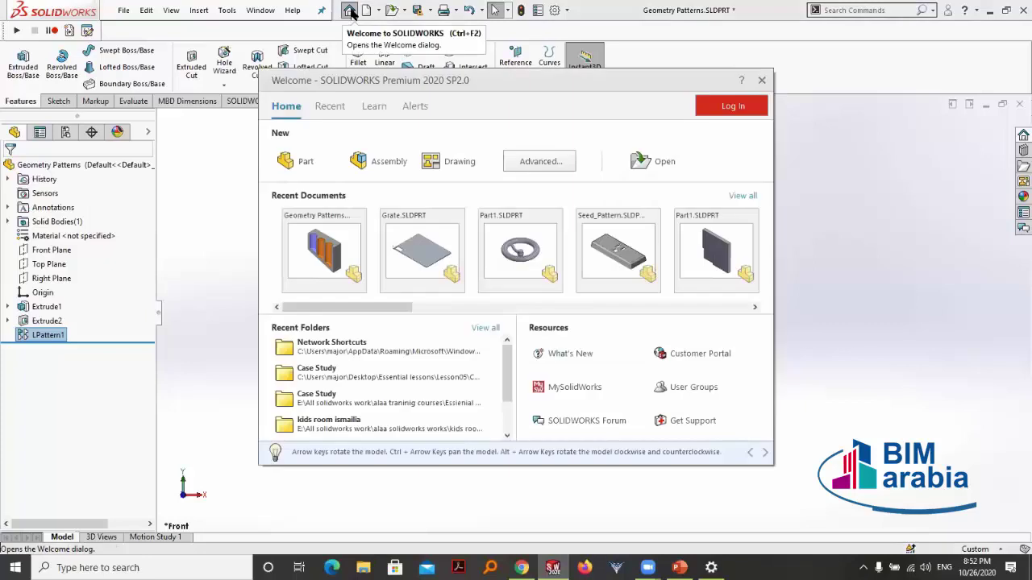
{"action": "left_click", "coordinate": [351, 12]}
{"action": "left_click", "coordinate": [351, 12]}
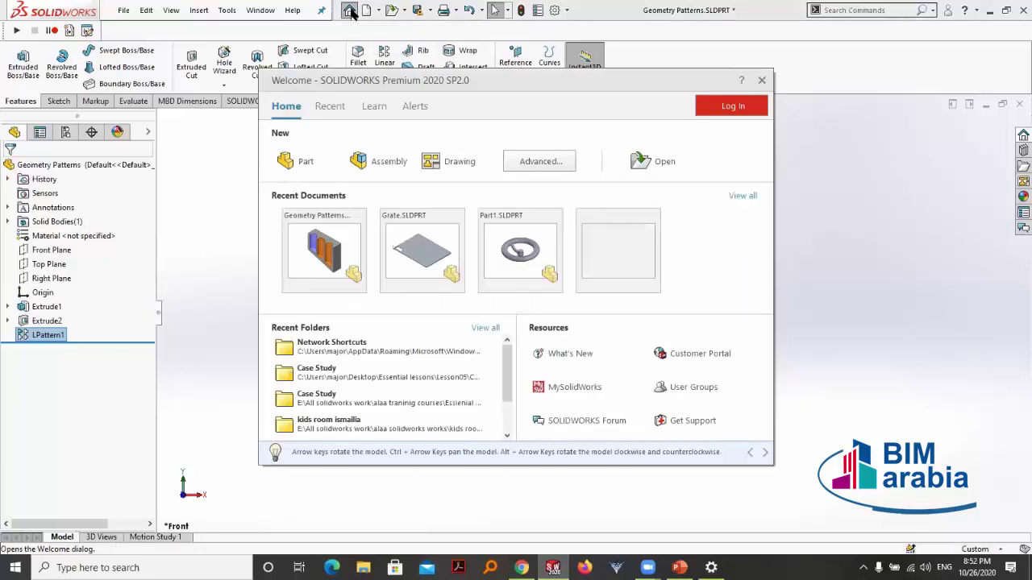
{"action": "left_click", "coordinate": [759, 82]}
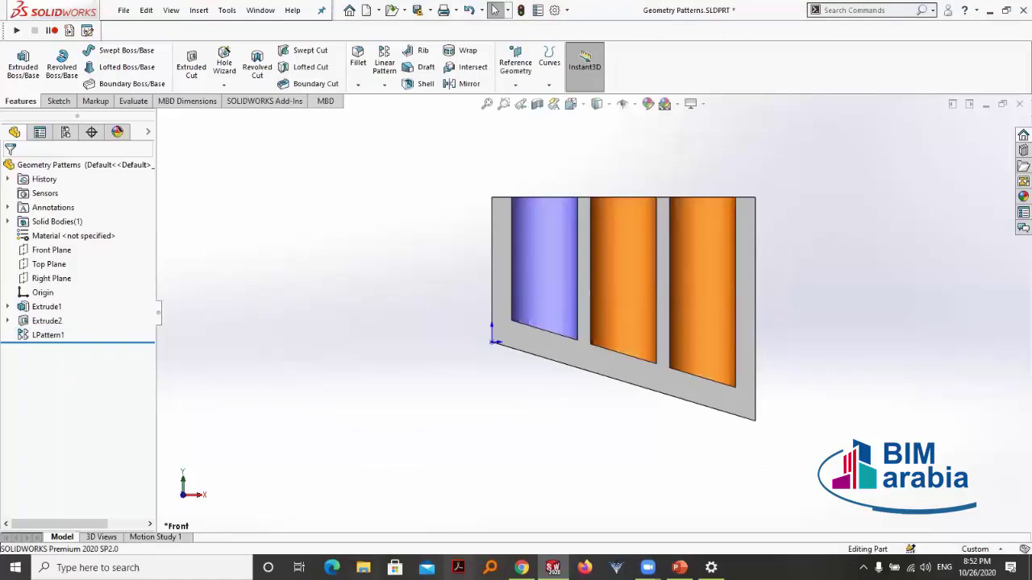
{"action": "key", "text": "ctrl+s"}
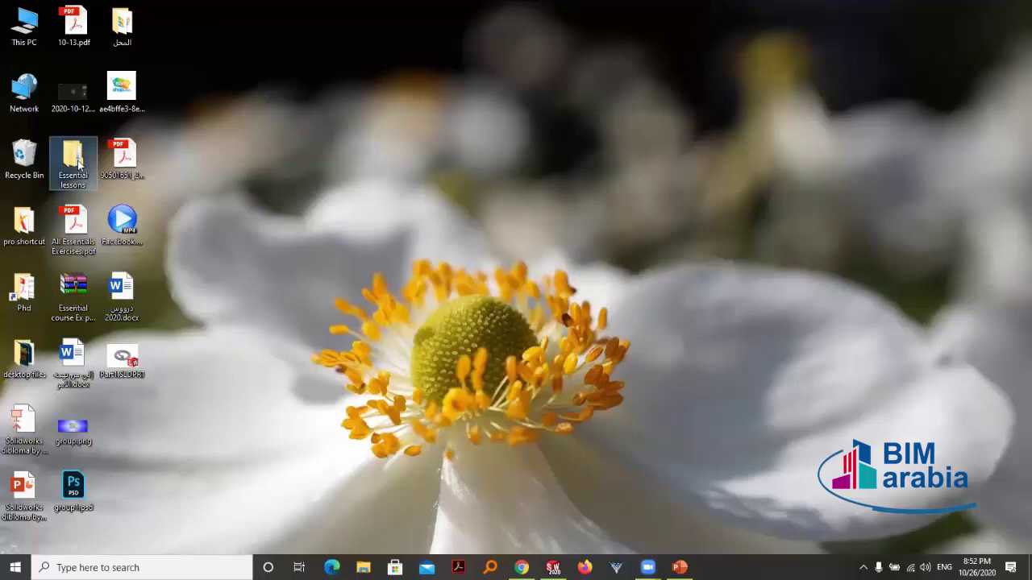
Open Essential lessons > Lesson05 > Case Study in a maximized File Explorer window
{"action": "double_click", "coordinate": [75, 161]}
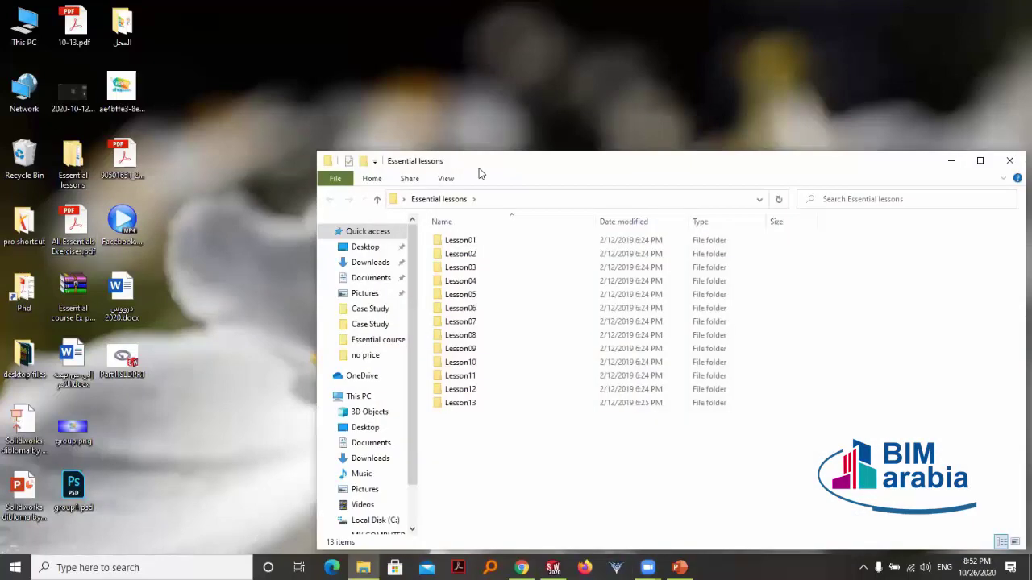
{"action": "key", "text": "super+Up"}
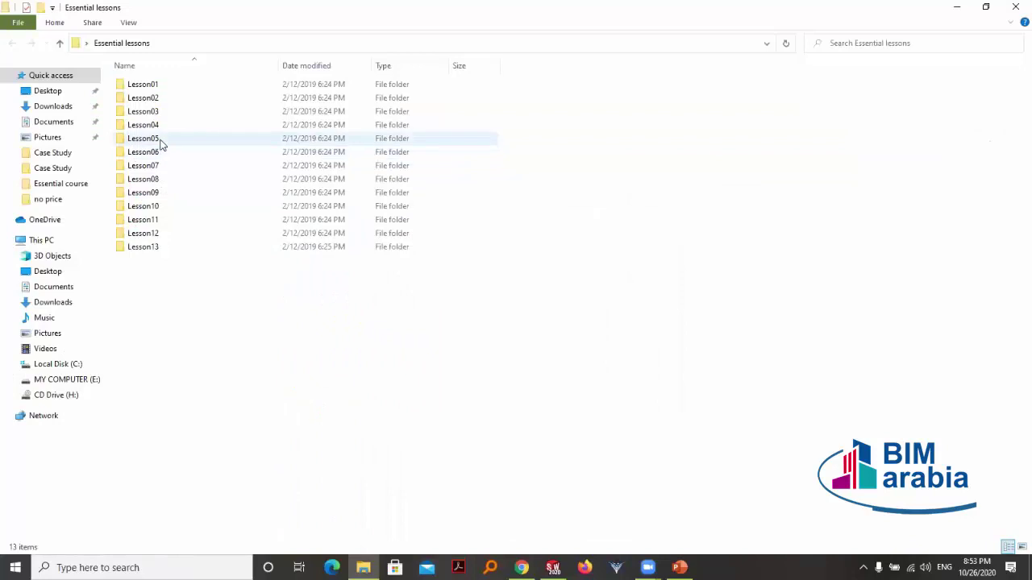
{"action": "left_click", "coordinate": [160, 142]}
{"action": "double_click", "coordinate": [161, 142]}
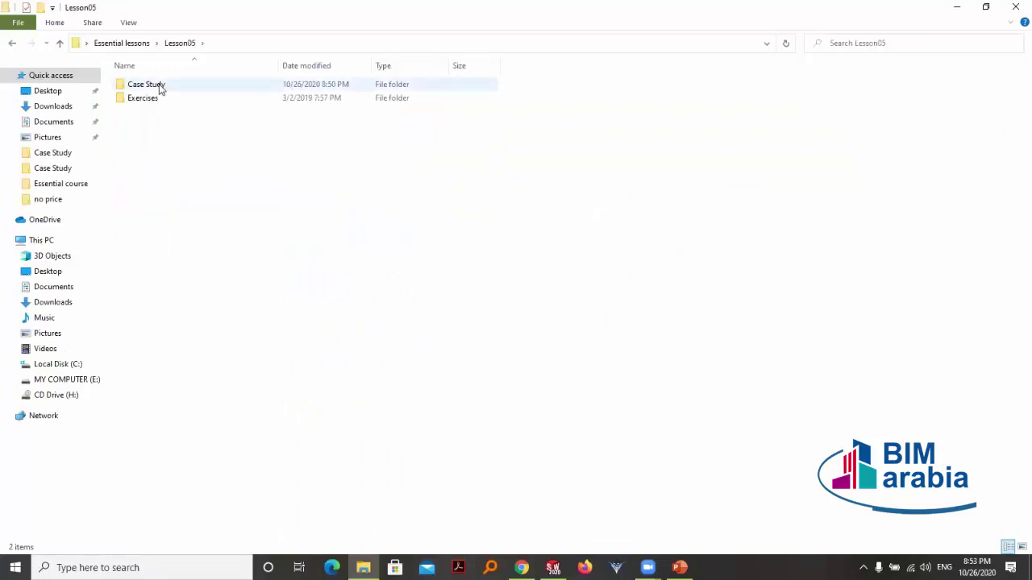
{"action": "double_click", "coordinate": [379, 178]}
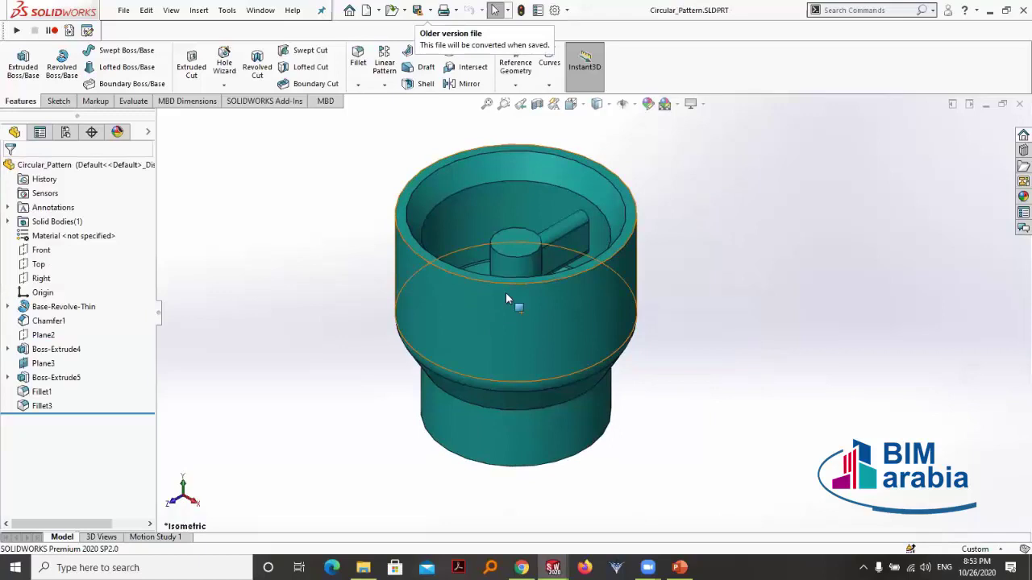
Orbit Circular_Pattern to a top-down view and start a Circular Pattern feature
{"action": "middle_click_drag", "start_coordinate": [645, 350], "coordinate": [583, 286]}
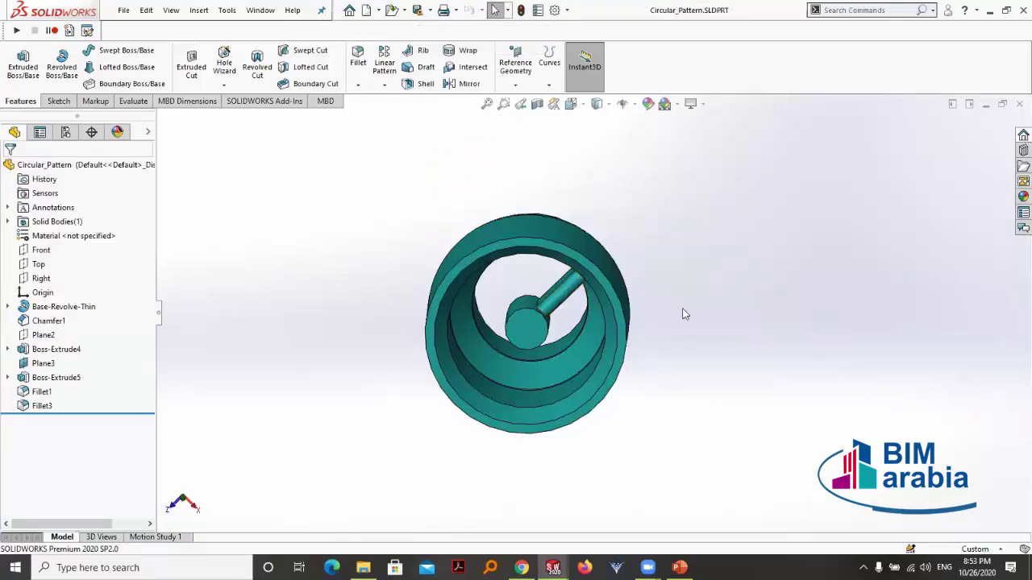
{"action": "scroll", "coordinate": [635, 335], "scroll_direction": "up", "scroll_amount": 3}
{"action": "middle_click_drag", "start_coordinate": [635, 335], "coordinate": [640, 311]}
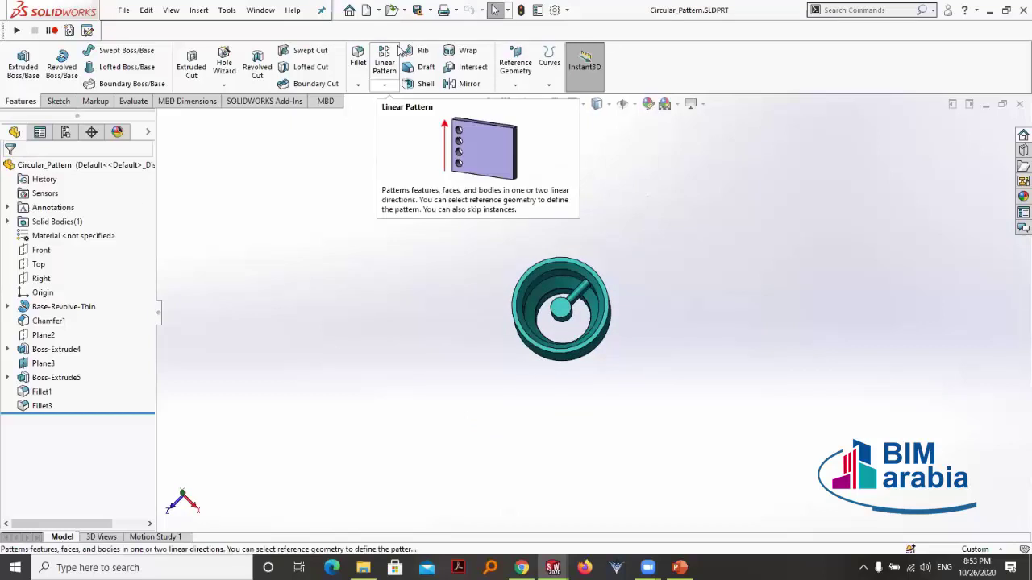
{"action": "left_click", "coordinate": [383, 84]}
{"action": "left_click", "coordinate": [403, 115]}
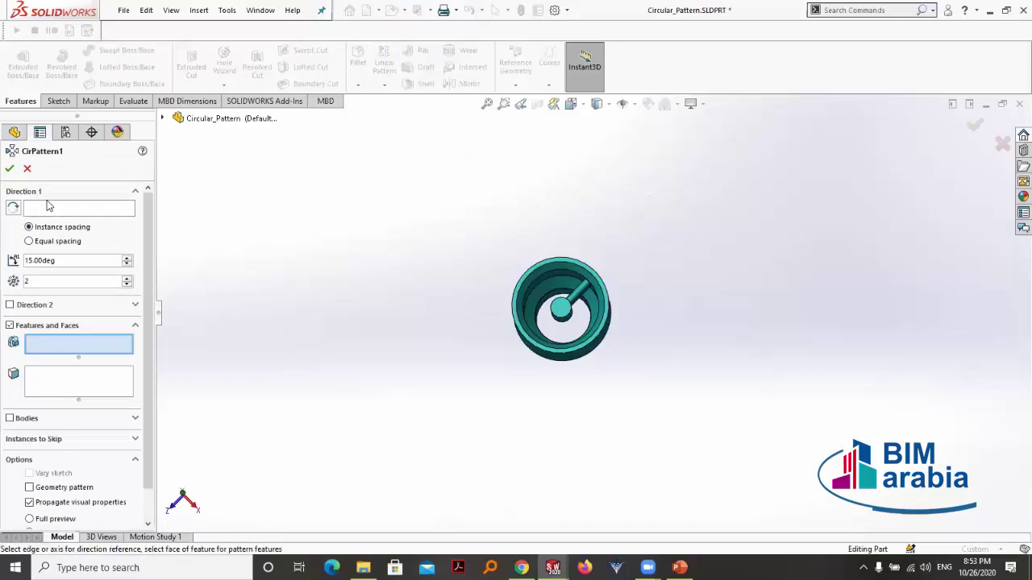
Use the outer circular edge as the pattern axis and Boss-Extrude4 as the patterned feature
{"action": "left_click", "coordinate": [46, 209]}
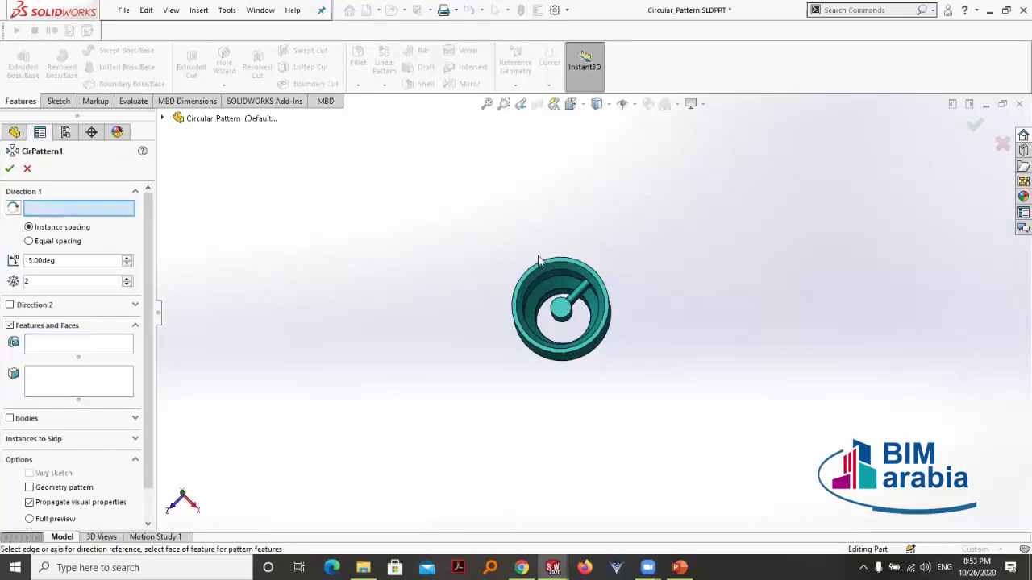
{"action": "scroll", "coordinate": [542, 270], "scroll_direction": "down", "scroll_amount": 2}
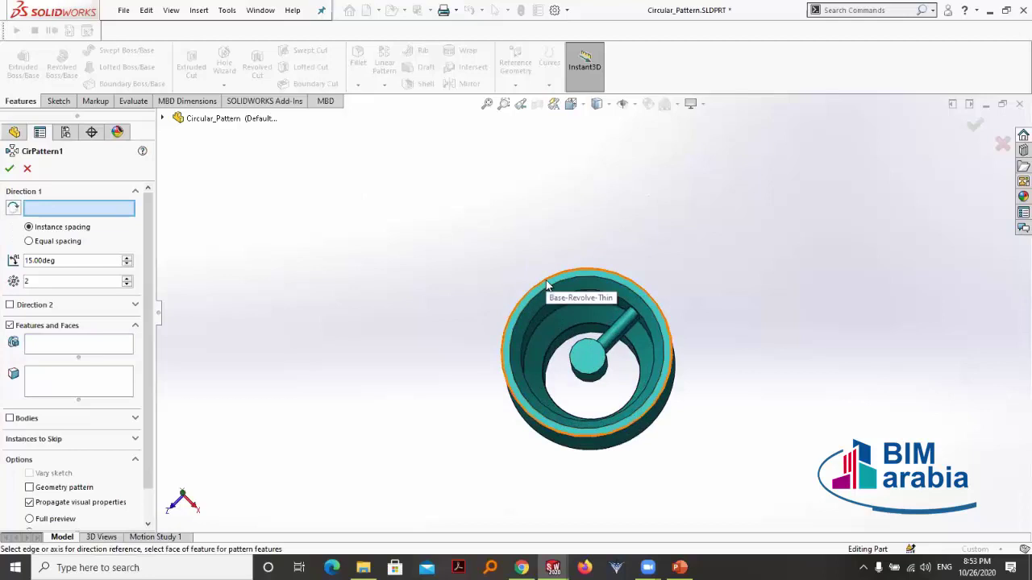
{"action": "left_click", "coordinate": [546, 283]}
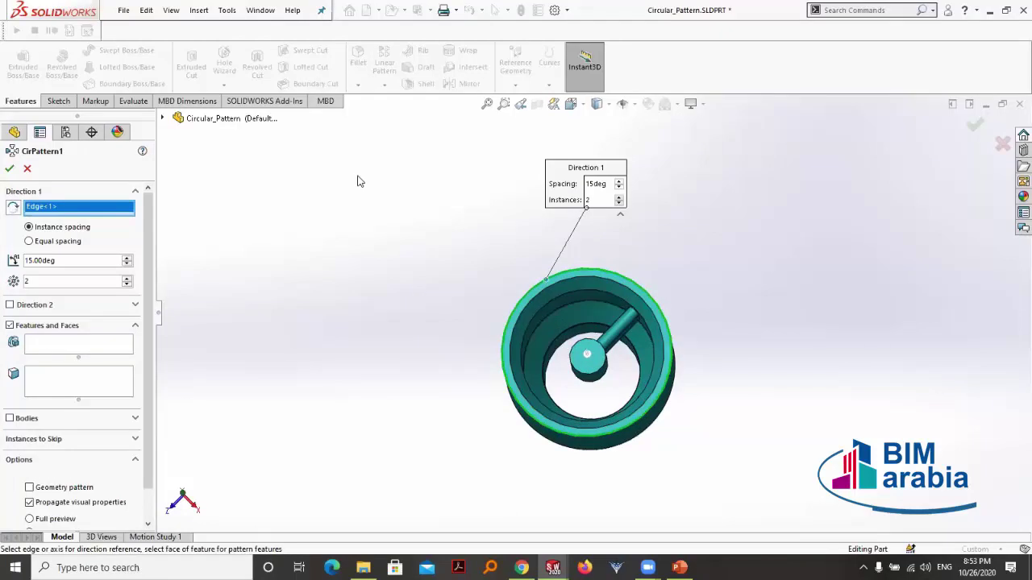
{"action": "left_click", "coordinate": [46, 352]}
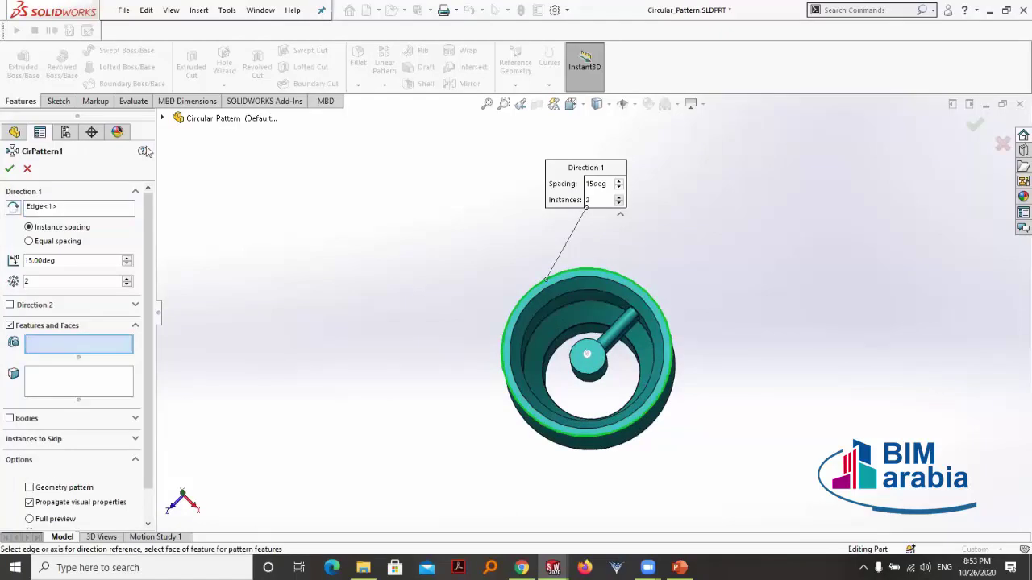
{"action": "left_click", "coordinate": [162, 119]}
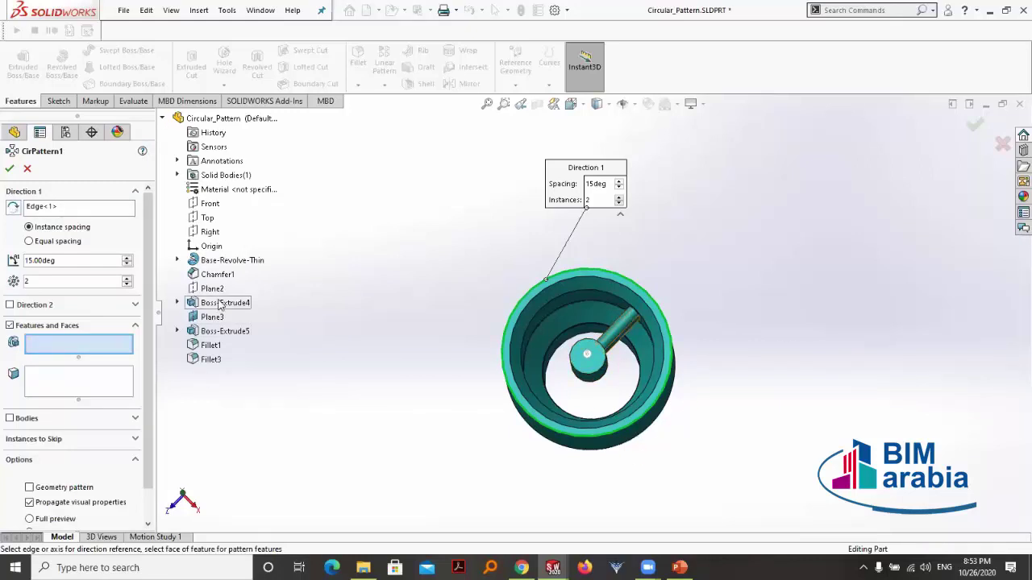
{"action": "left_click", "coordinate": [220, 305]}
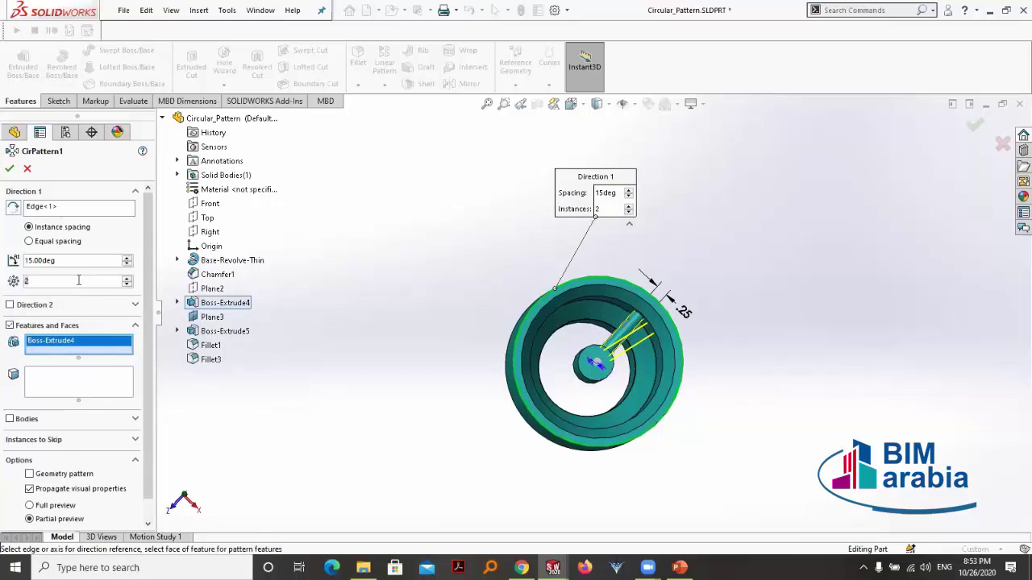
Set 4 instances with Equal spacing over 360° and create CirPattern1
{"action": "type", "text": "4"}
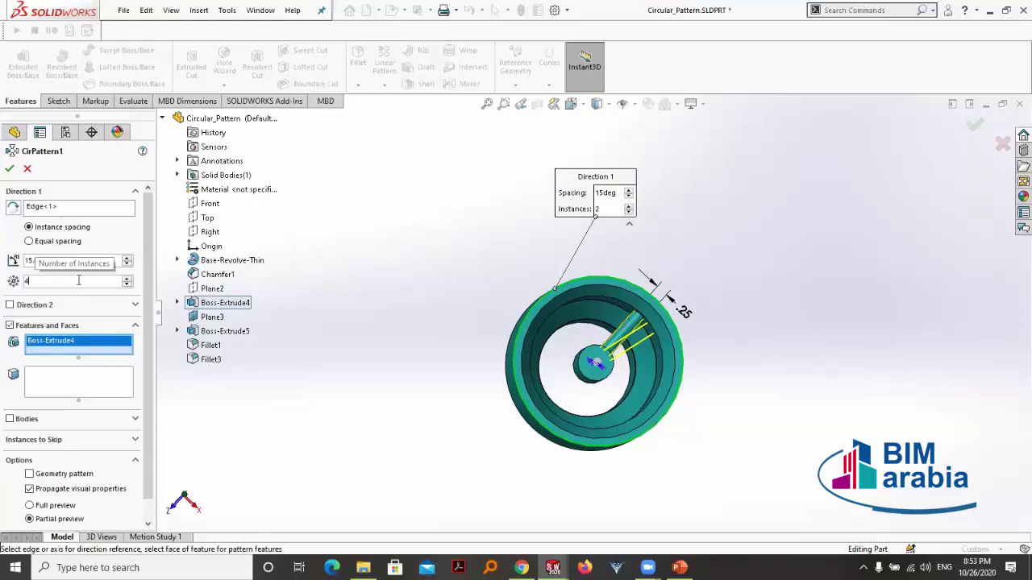
{"action": "double_click", "coordinate": [98, 259]}
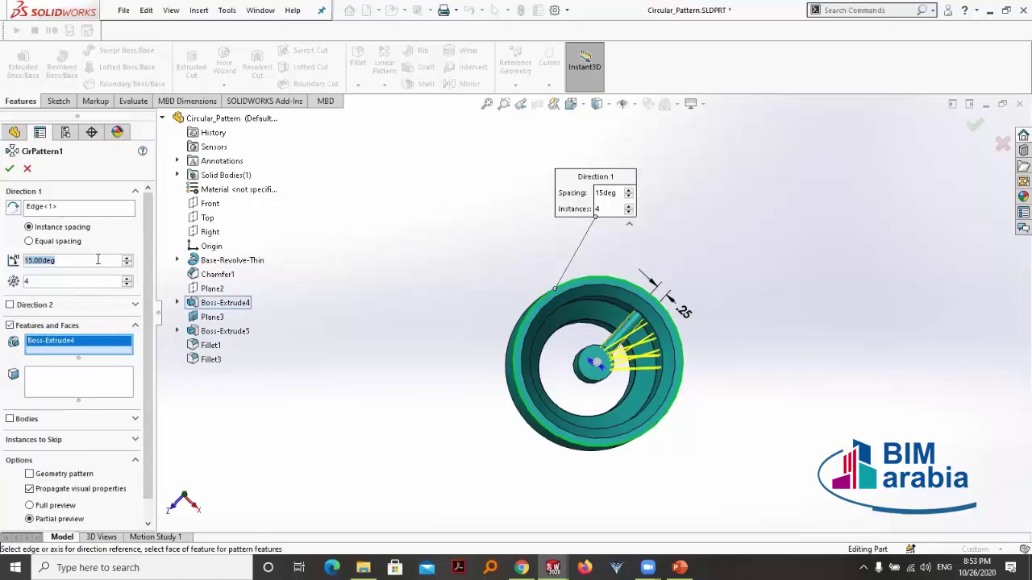
{"action": "left_click", "coordinate": [29, 241]}
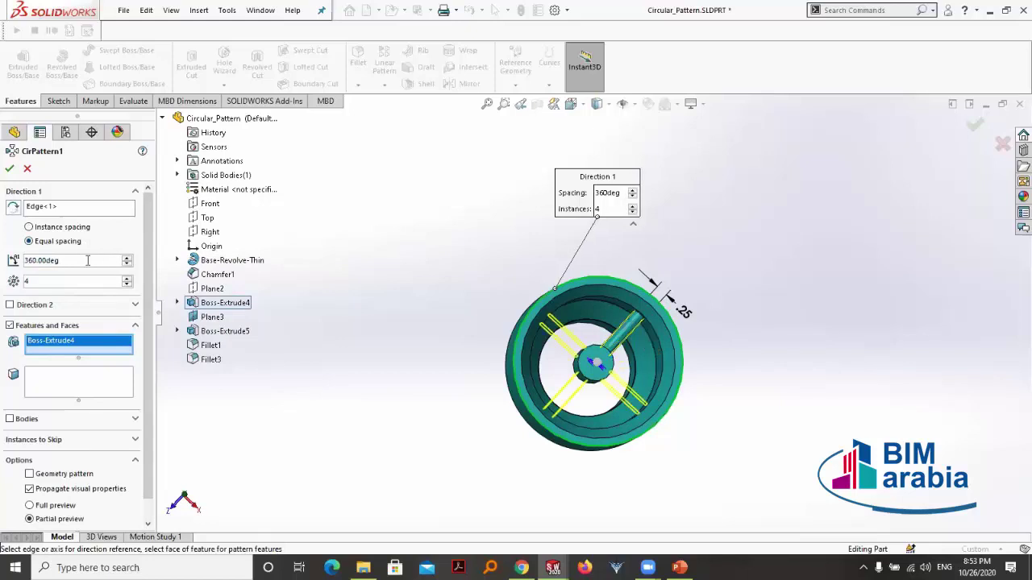
{"action": "left_click", "coordinate": [128, 258]}
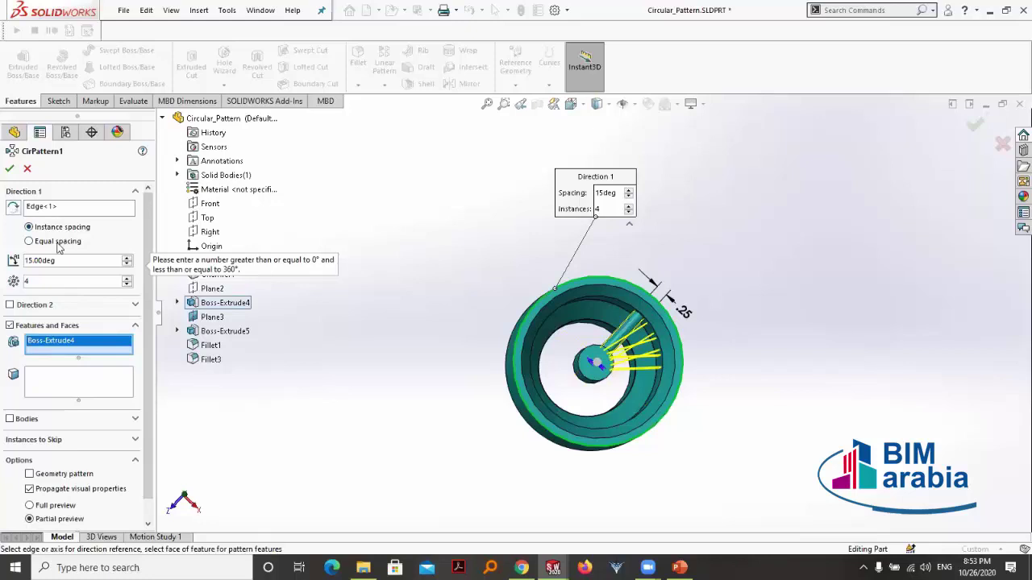
{"action": "left_click", "coordinate": [57, 241]}
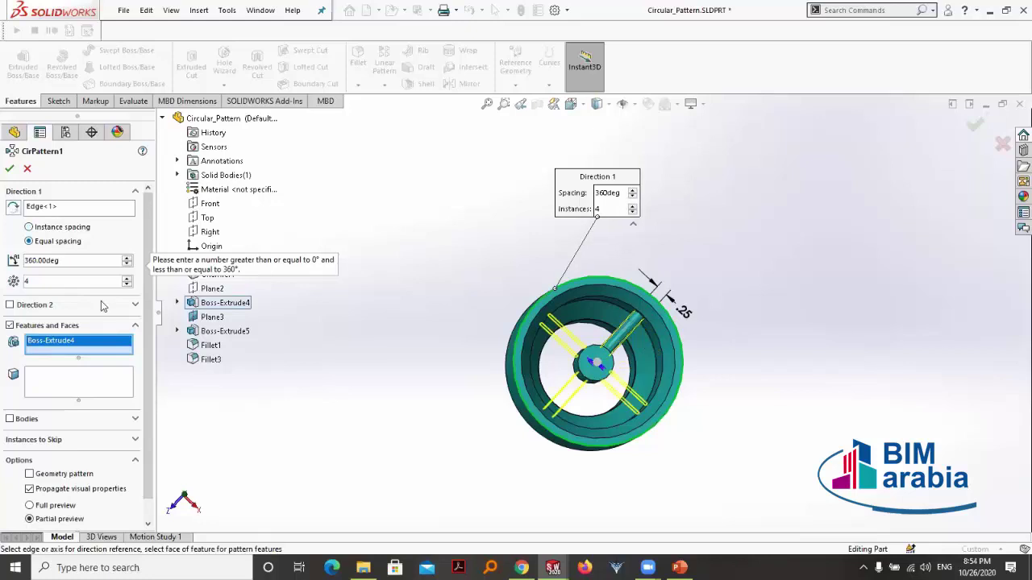
{"action": "left_click", "coordinate": [12, 169]}
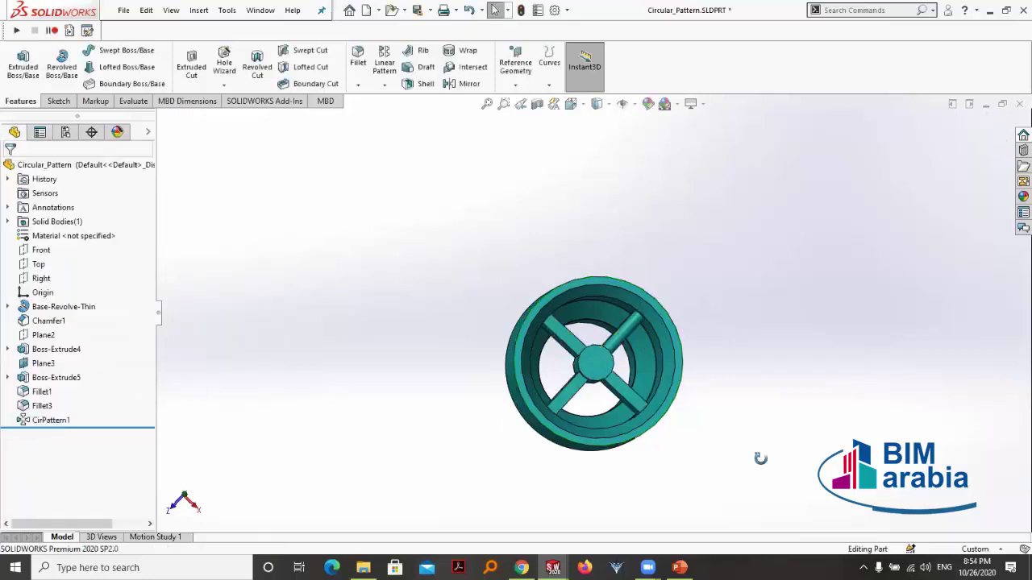
{"action": "mouse_move", "coordinate": [760, 329]}
{"action": "middle_mouse_down"}
{"action": "mouse_move", "coordinate": [774, 359]}
{"action": "mouse_move", "coordinate": [744, 329]}
{"action": "mouse_move", "coordinate": [621, 374]}
{"action": "middle_mouse_up"}
{"action": "scroll", "coordinate": [551, 320], "scroll_direction": "down", "scroll_amount": 2}
{"action": "scroll", "coordinate": [483, 278], "scroll_direction": "down", "scroll_amount": 2}
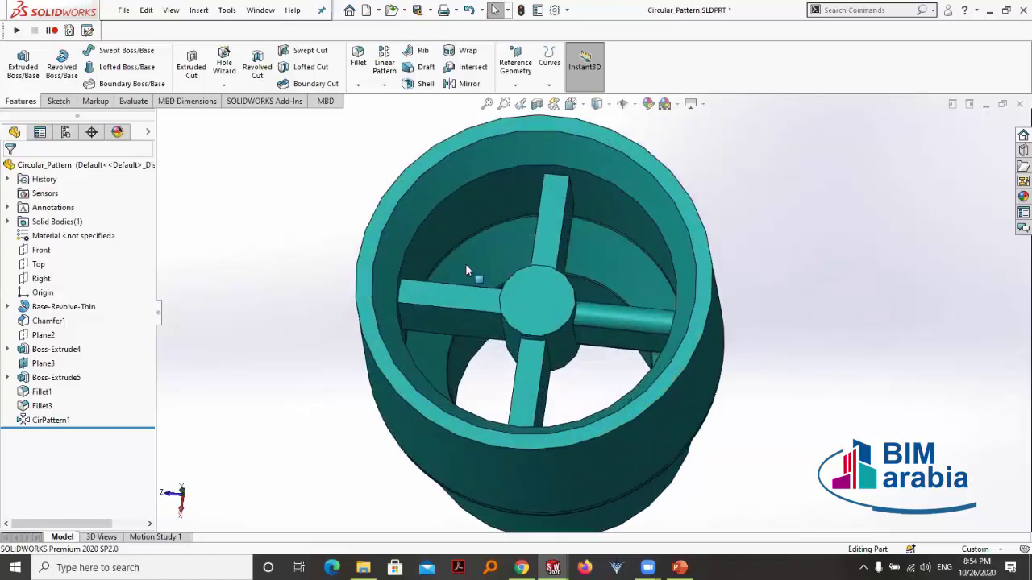
{"action": "scroll", "coordinate": [451, 282], "scroll_direction": "down", "scroll_amount": 1}
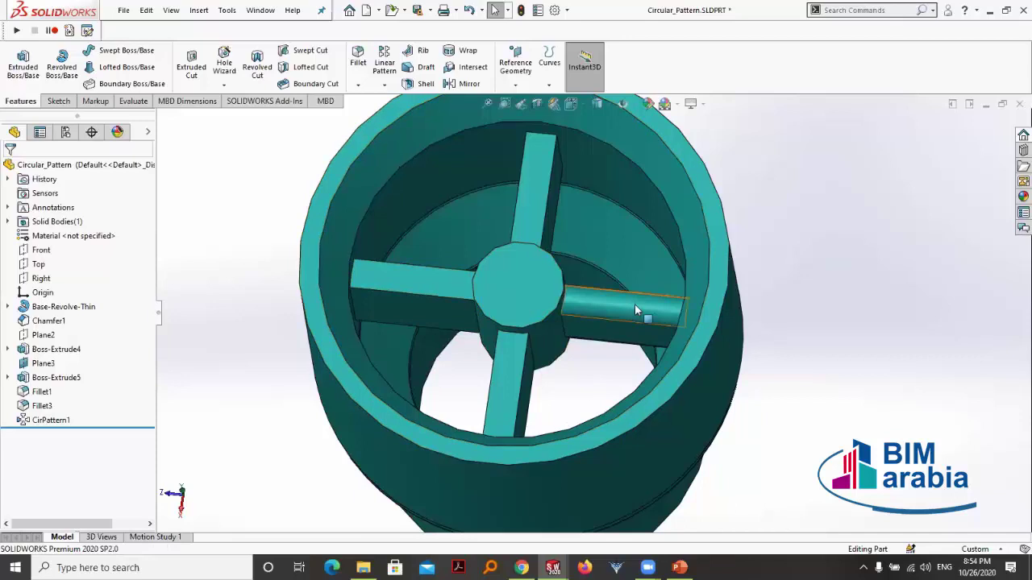
Edit CirPattern1 to add Fillet1, then orbit to check the rounded spokes
{"action": "left_click", "coordinate": [27, 424]}
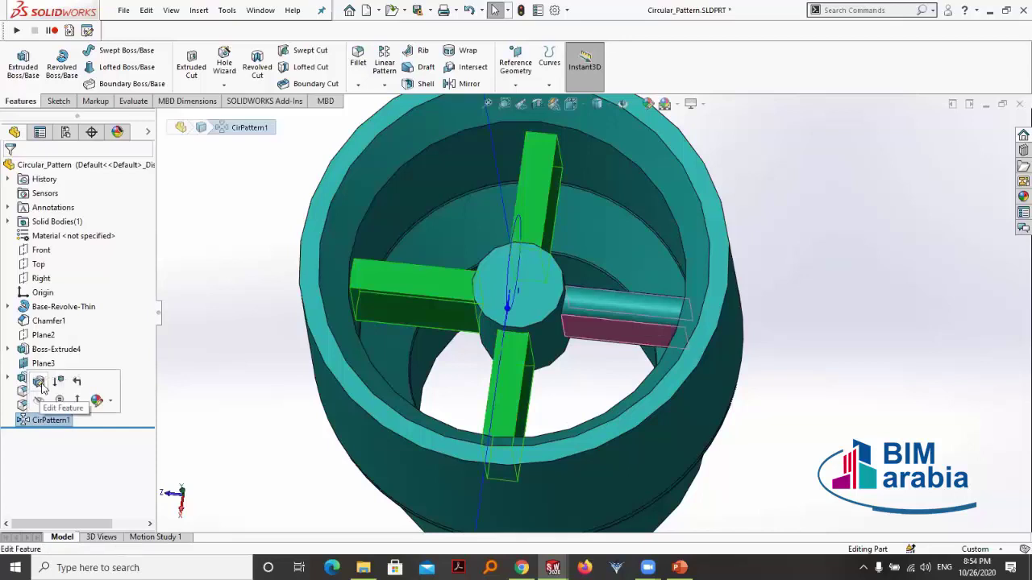
{"action": "left_click", "coordinate": [39, 380]}
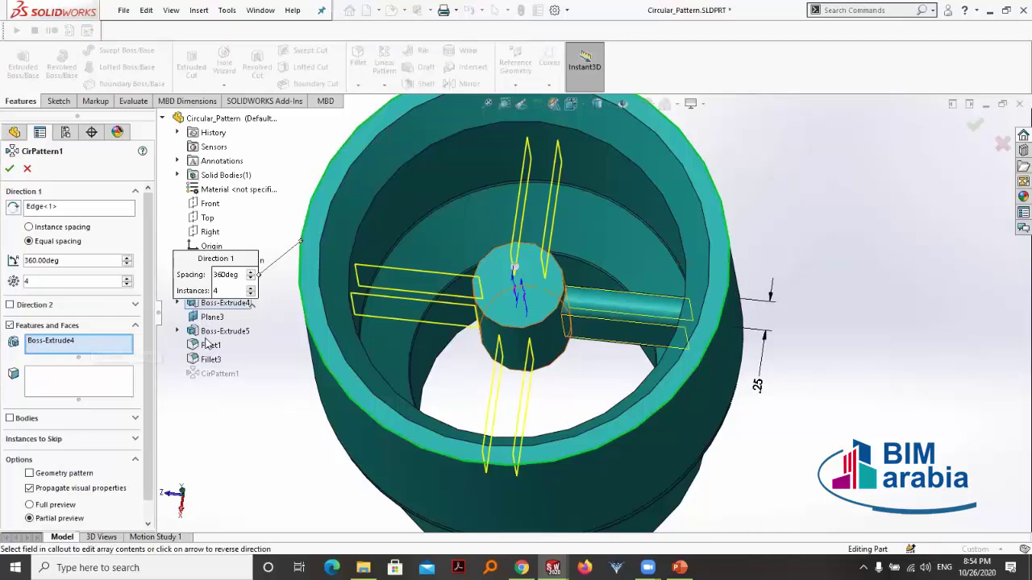
{"action": "left_click", "coordinate": [210, 345]}
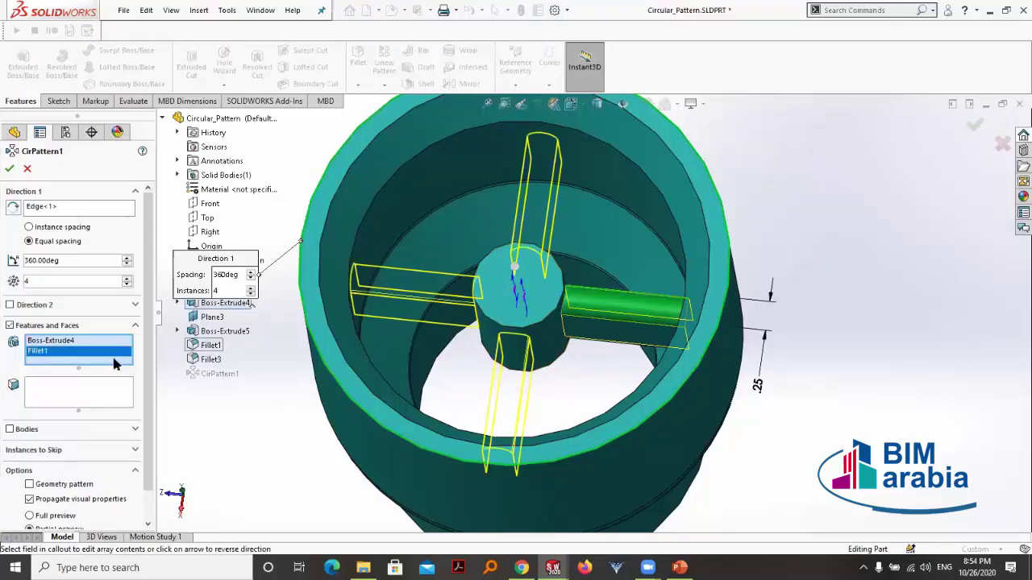
{"action": "left_click", "coordinate": [9, 169]}
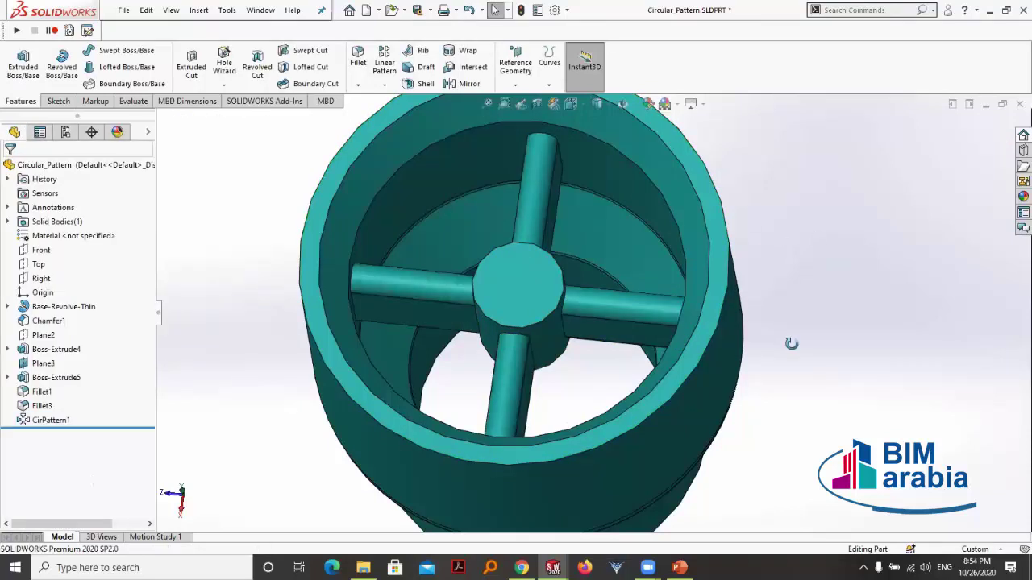
{"action": "mouse_move", "coordinate": [790, 344]}
{"action": "middle_mouse_down"}
{"action": "mouse_move", "coordinate": [613, 364]}
{"action": "mouse_move", "coordinate": [683, 311]}
{"action": "middle_mouse_up"}
{"action": "scroll", "coordinate": [684, 311], "scroll_direction": "down", "scroll_amount": 5}
{"action": "scroll", "coordinate": [728, 376], "scroll_direction": "up", "scroll_amount": 8}
{"action": "mouse_move", "coordinate": [728, 375]}
{"action": "middle_mouse_down"}
{"action": "mouse_move", "coordinate": [695, 388]}
{"action": "mouse_move", "coordinate": [668, 318]}
{"action": "mouse_move", "coordinate": [696, 291]}
{"action": "mouse_move", "coordinate": [695, 482]}
{"action": "middle_mouse_up"}
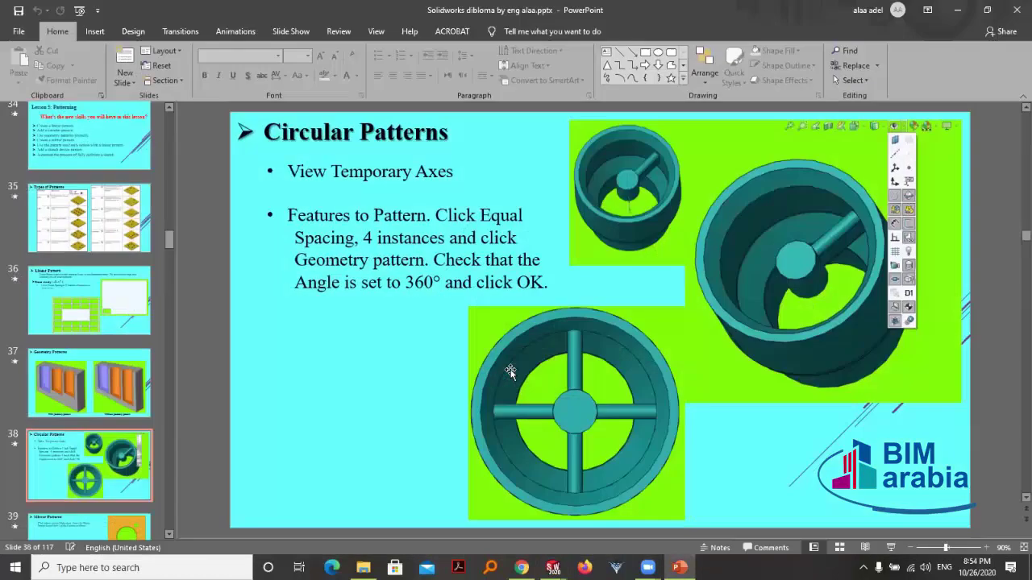
Review the Mirror Patterns slide, then open Mirror_Pattern.SLDPRT from the Case Study folder
{"action": "scroll", "coordinate": [510, 371], "scroll_direction": "down", "scroll_amount": 1}
{"action": "scroll", "coordinate": [511, 371], "scroll_direction": "down", "scroll_amount": 1}
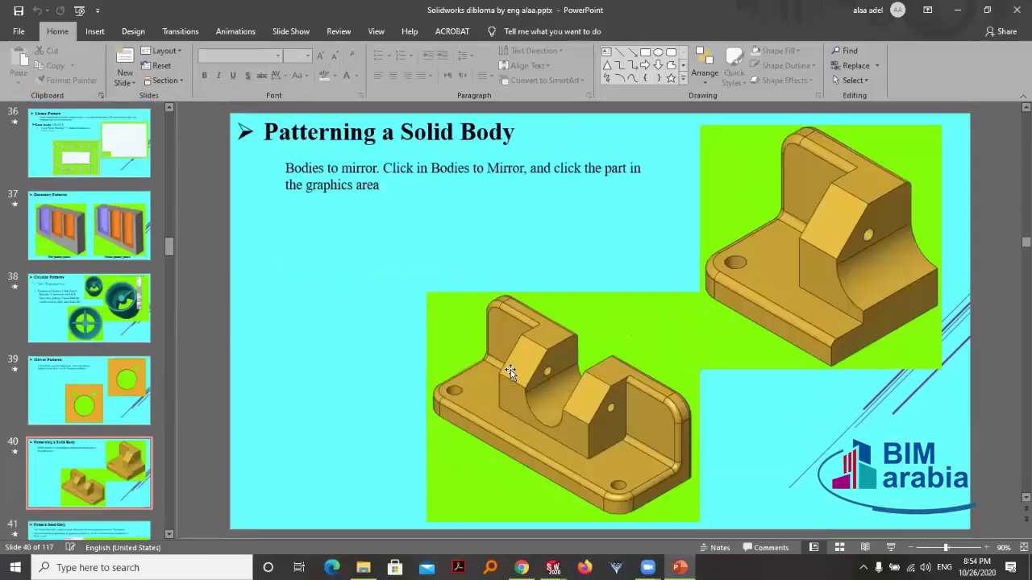
{"action": "scroll", "coordinate": [510, 370], "scroll_direction": "up", "scroll_amount": 1}
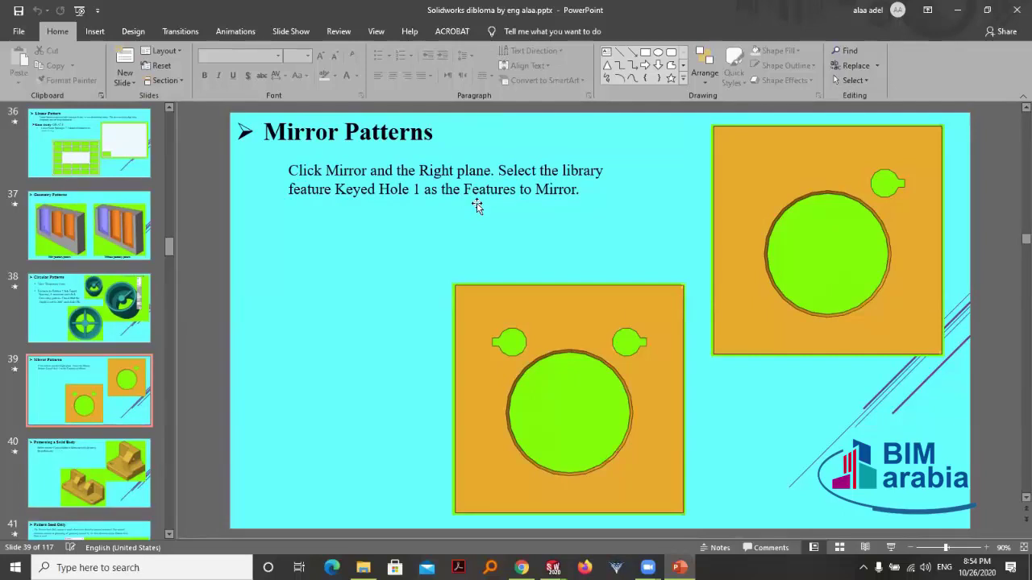
{"action": "scroll", "coordinate": [372, 205], "scroll_direction": "up", "scroll_amount": 1}
{"action": "scroll", "coordinate": [372, 206], "scroll_direction": "down", "scroll_amount": 1}
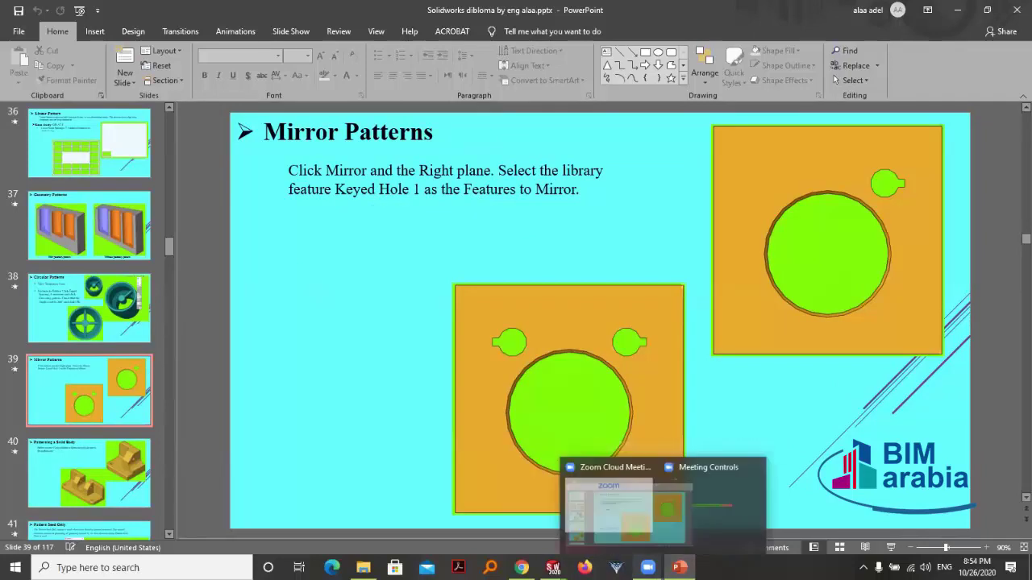
{"action": "left_click", "coordinate": [364, 568]}
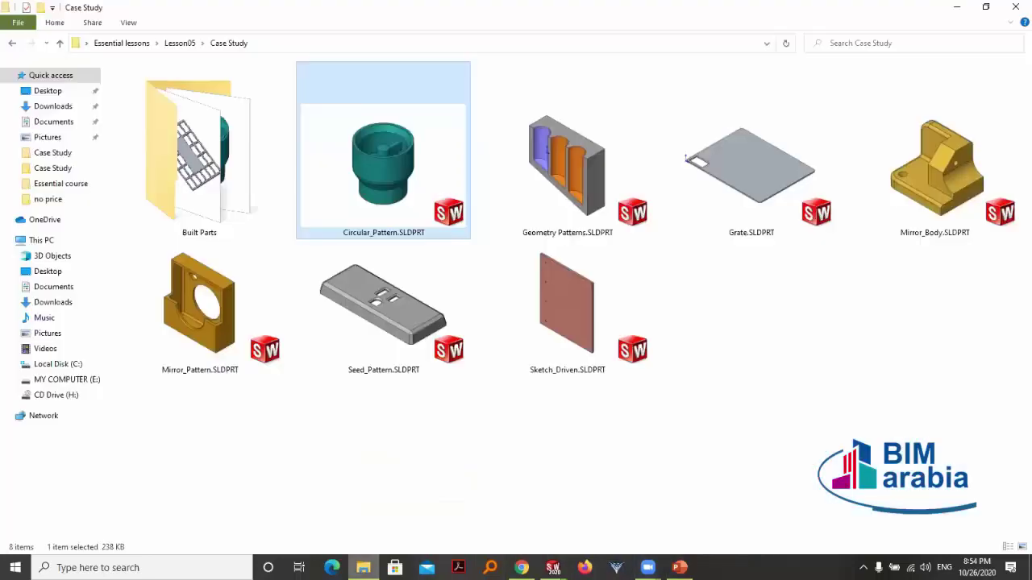
{"action": "left_click", "coordinate": [184, 333]}
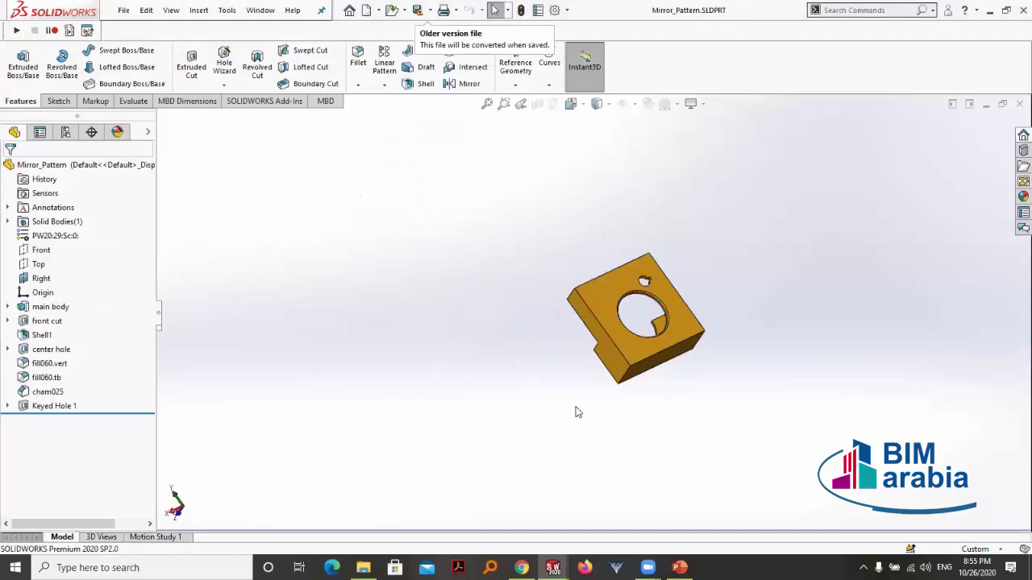
Orbit Mirror_Pattern to face the front and select Keyed Hole 1 to inspect it
{"action": "mouse_move", "coordinate": [521, 422]}
{"action": "middle_mouse_down"}
{"action": "mouse_move", "coordinate": [698, 373]}
{"action": "mouse_move", "coordinate": [577, 382]}
{"action": "mouse_move", "coordinate": [744, 364]}
{"action": "mouse_move", "coordinate": [698, 269]}
{"action": "mouse_move", "coordinate": [734, 352]}
{"action": "mouse_move", "coordinate": [658, 290]}
{"action": "mouse_move", "coordinate": [683, 313]}
{"action": "middle_mouse_up"}
{"action": "scroll", "coordinate": [681, 318], "scroll_direction": "down", "scroll_amount": 3}
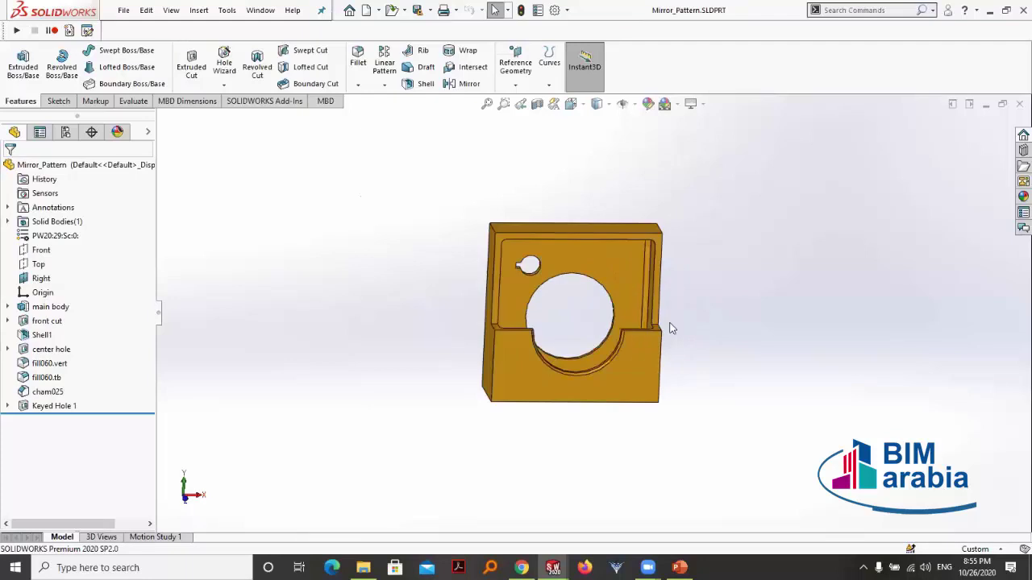
{"action": "scroll", "coordinate": [670, 325], "scroll_direction": "down", "scroll_amount": 3}
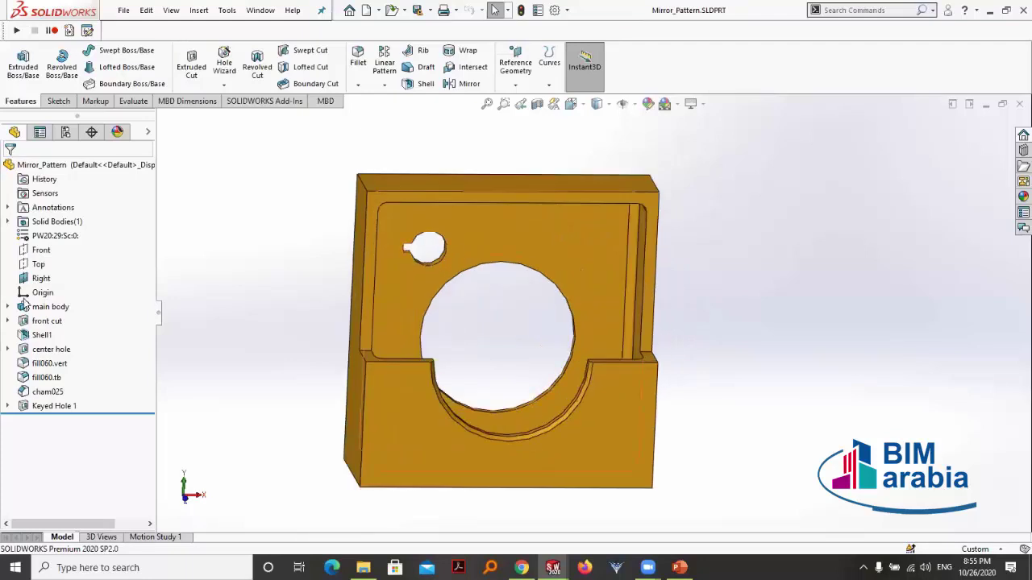
{"action": "left_click", "coordinate": [436, 262]}
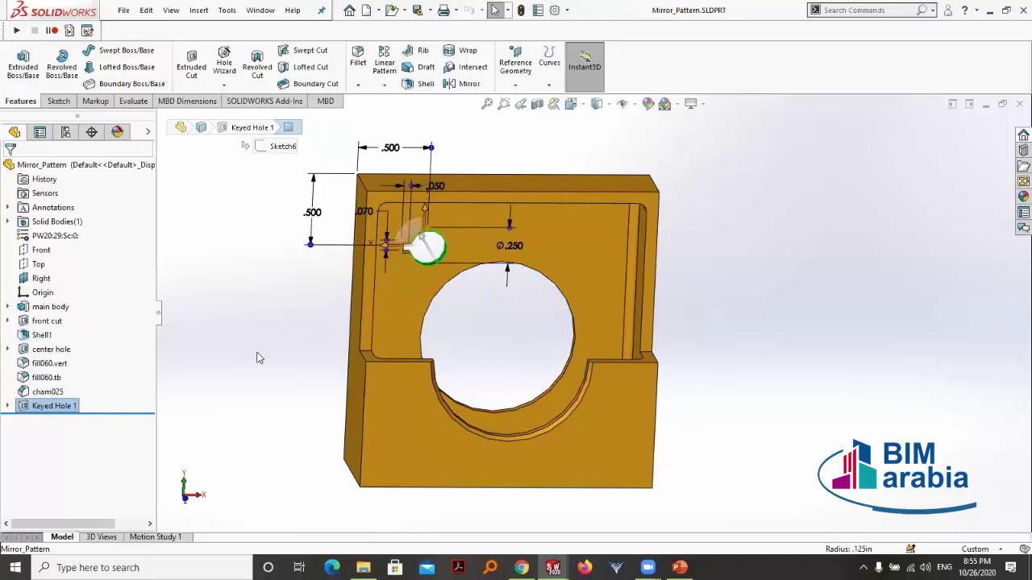
Bring up the Linear Pattern dropdown's list of pattern and mirror commands
{"action": "left_click", "coordinate": [218, 346]}
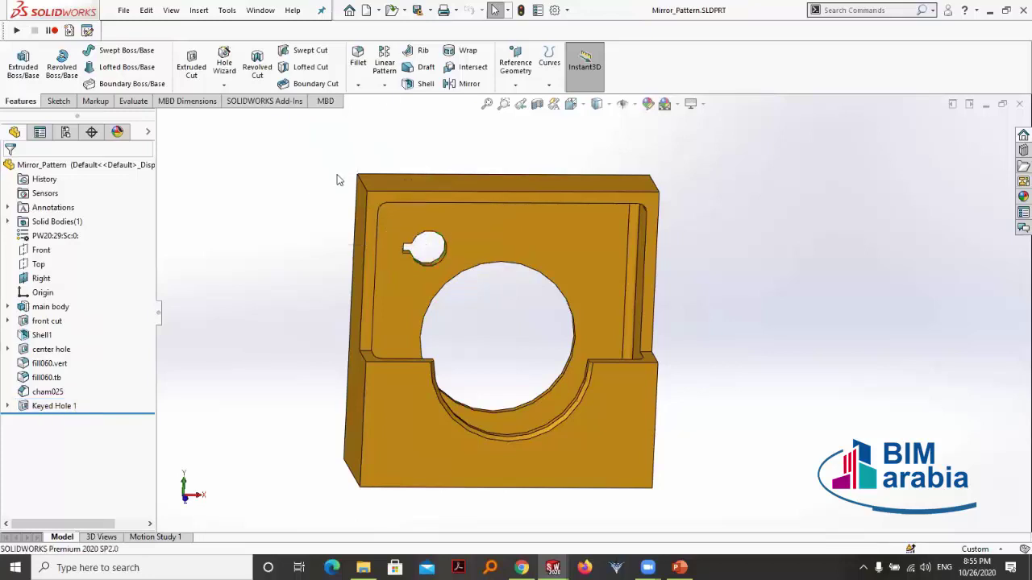
{"action": "left_click", "coordinate": [384, 85]}
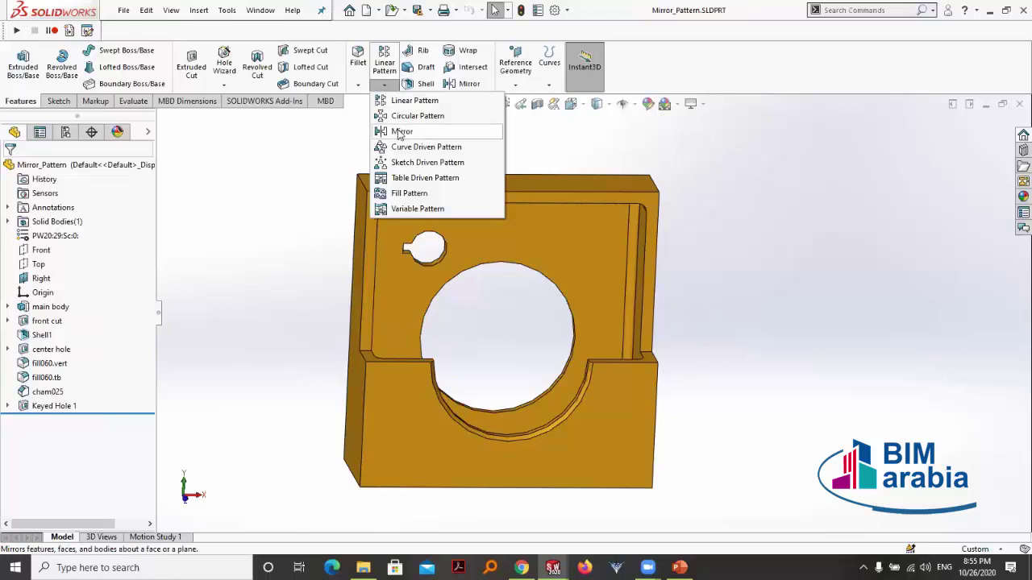
{"action": "left_click", "coordinate": [288, 176]}
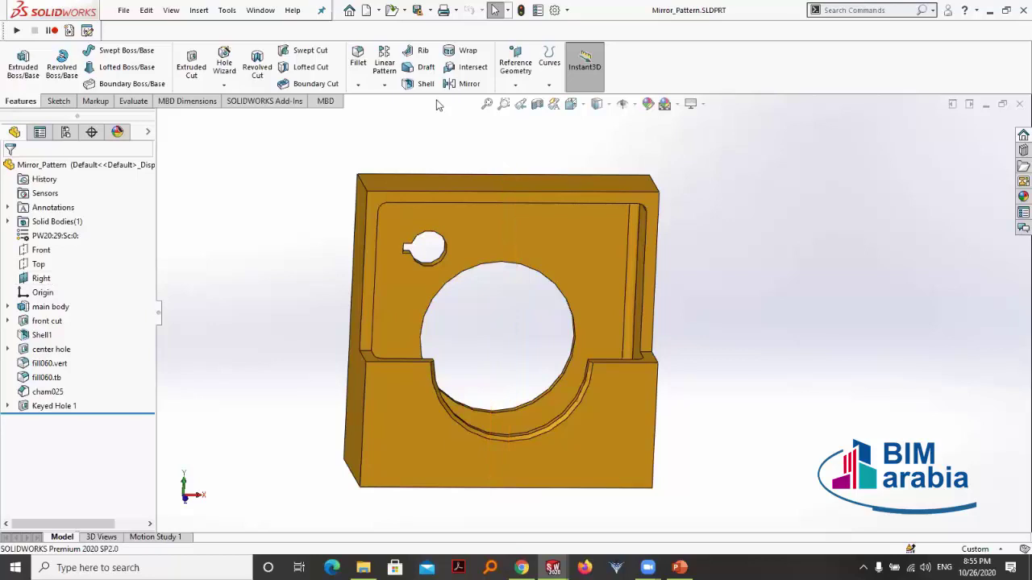
{"action": "left_click", "coordinate": [384, 85]}
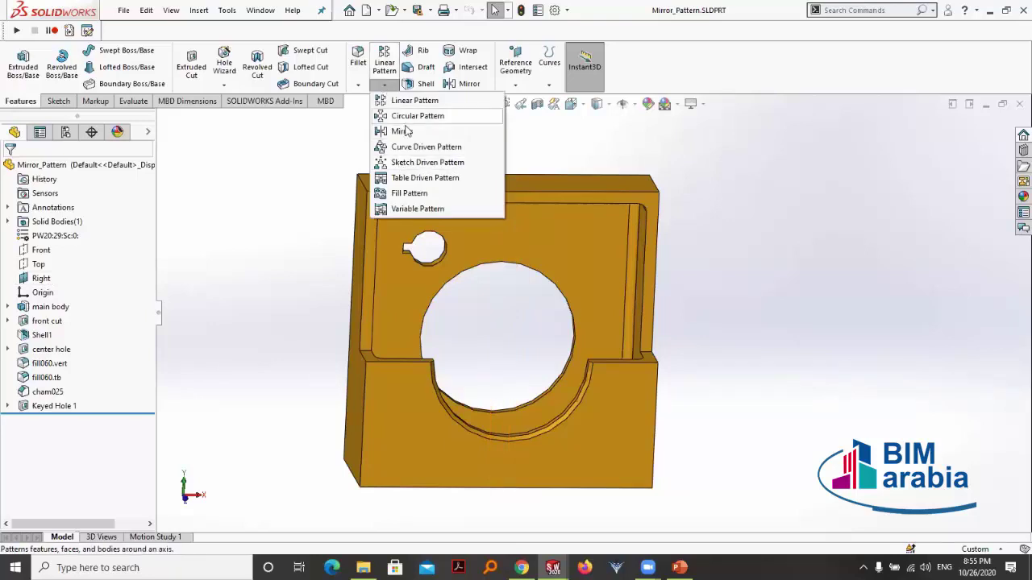
Mirror Keyed Hole 1 across the Right plane to create Mirror1
{"action": "left_click", "coordinate": [402, 131]}
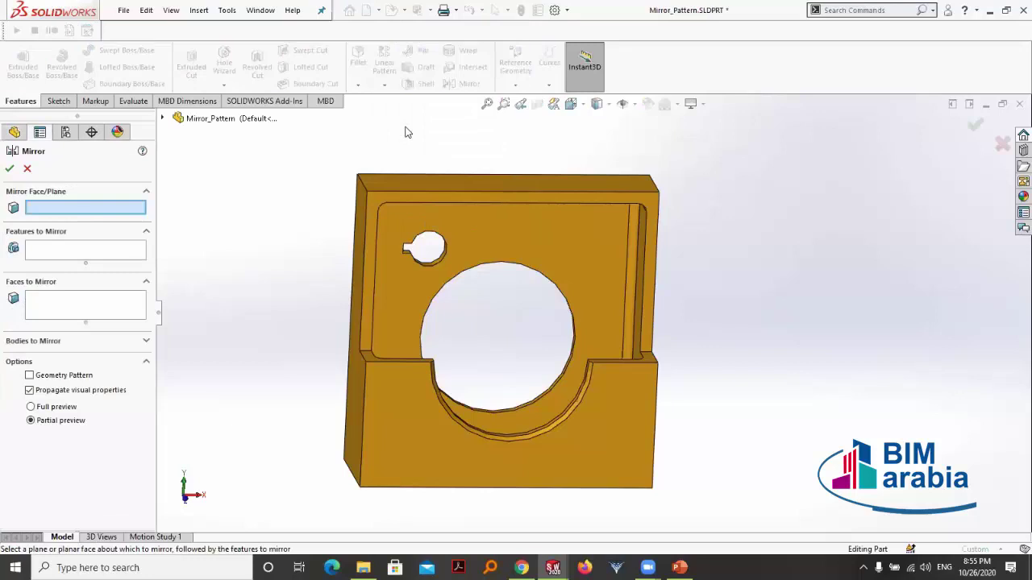
{"action": "left_click", "coordinate": [161, 119]}
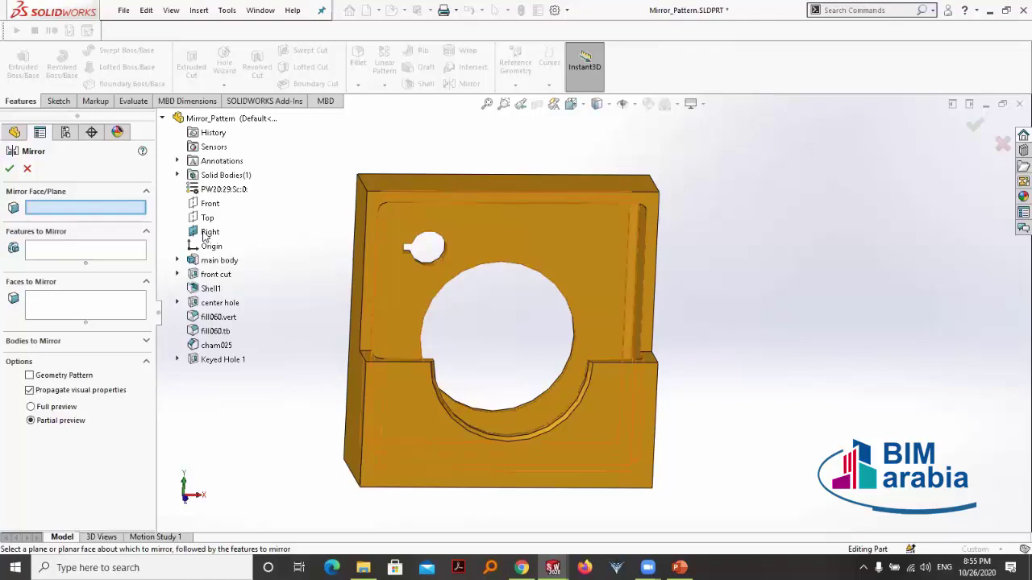
{"action": "left_click", "coordinate": [206, 235]}
{"action": "left_click", "coordinate": [205, 234]}
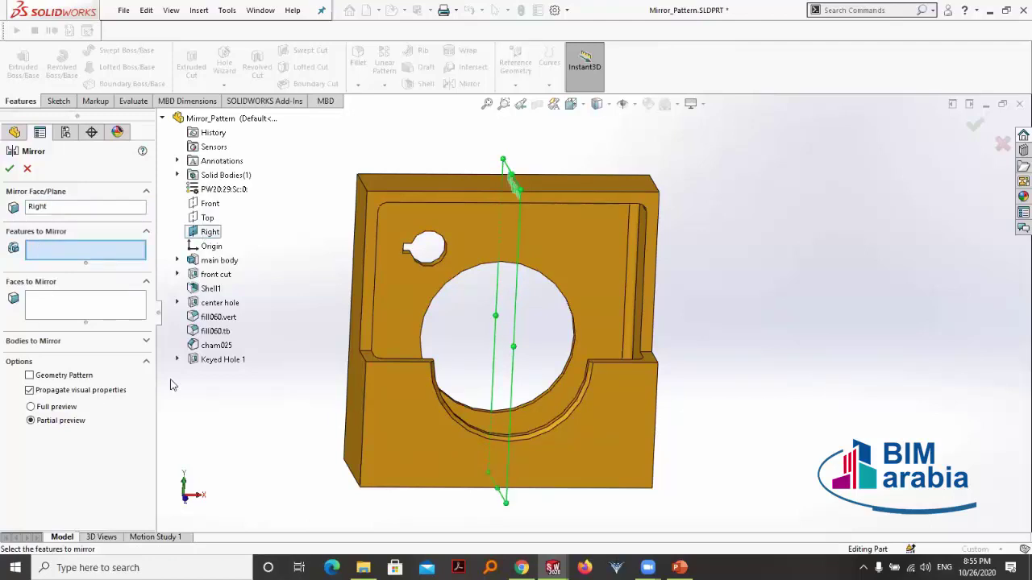
{"action": "left_click", "coordinate": [208, 362]}
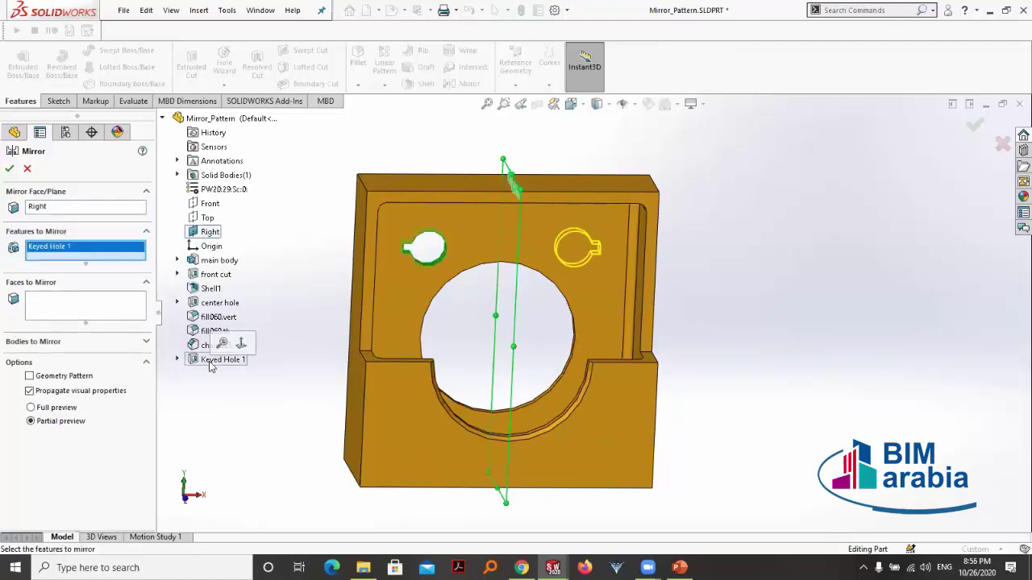
{"action": "left_click", "coordinate": [10, 169]}
Orbit and zoom the part to inspect both keyed holes
{"action": "mouse_move", "coordinate": [730, 328]}
{"action": "middle_mouse_down"}
{"action": "mouse_move", "coordinate": [554, 319]}
{"action": "mouse_move", "coordinate": [714, 339]}
{"action": "mouse_move", "coordinate": [579, 235]}
{"action": "middle_mouse_up"}
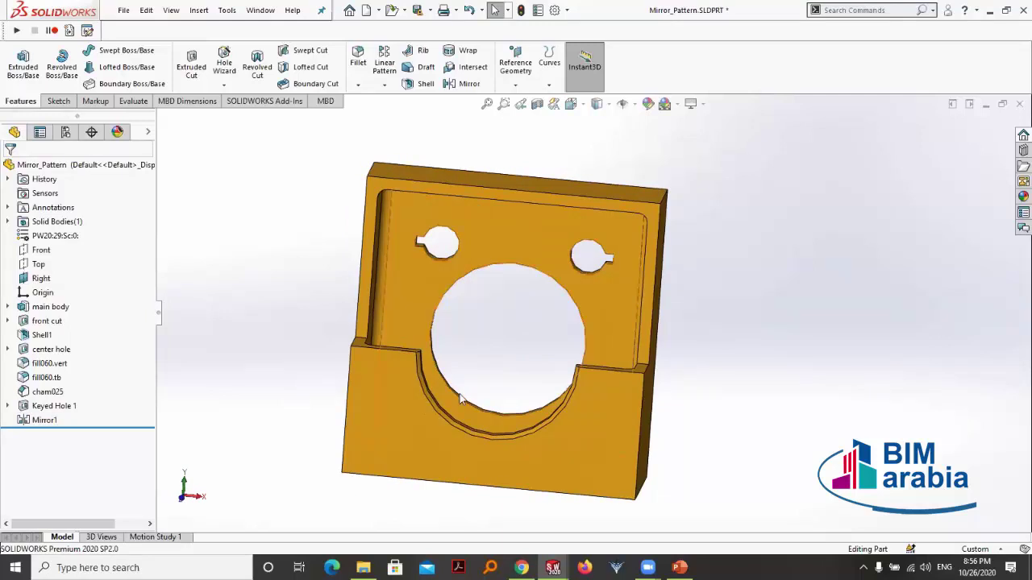
{"action": "middle_click_drag", "start_coordinate": [475, 205], "coordinate": [445, 253]}
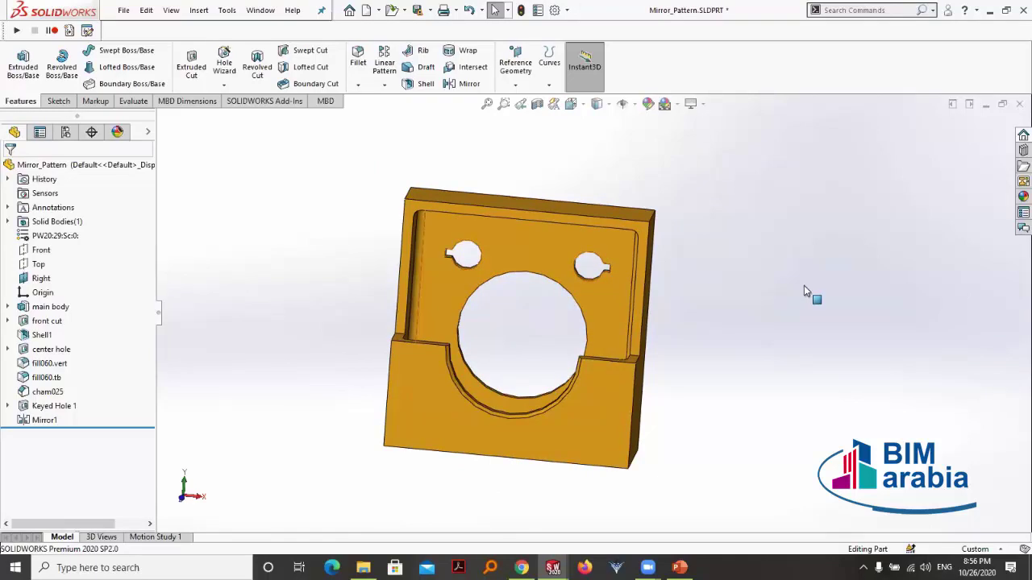
{"action": "mouse_move", "coordinate": [691, 371]}
{"action": "middle_mouse_down"}
{"action": "mouse_move", "coordinate": [723, 306]}
{"action": "mouse_move", "coordinate": [782, 315]}
{"action": "mouse_move", "coordinate": [689, 335]}
{"action": "mouse_move", "coordinate": [696, 372]}
{"action": "middle_mouse_up"}
{"action": "scroll", "coordinate": [700, 334], "scroll_direction": "up", "scroll_amount": 3}
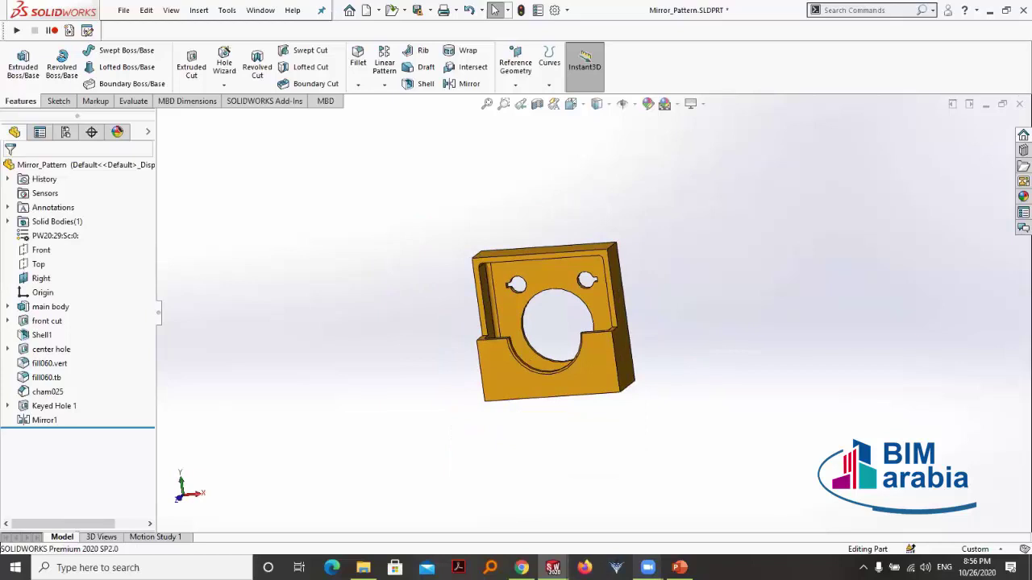
View slide 40, Patterning a Solid Body, then open Mirror_Body.SLDPRT from the Case Study folder
{"action": "key", "text": "alt+Tab"}
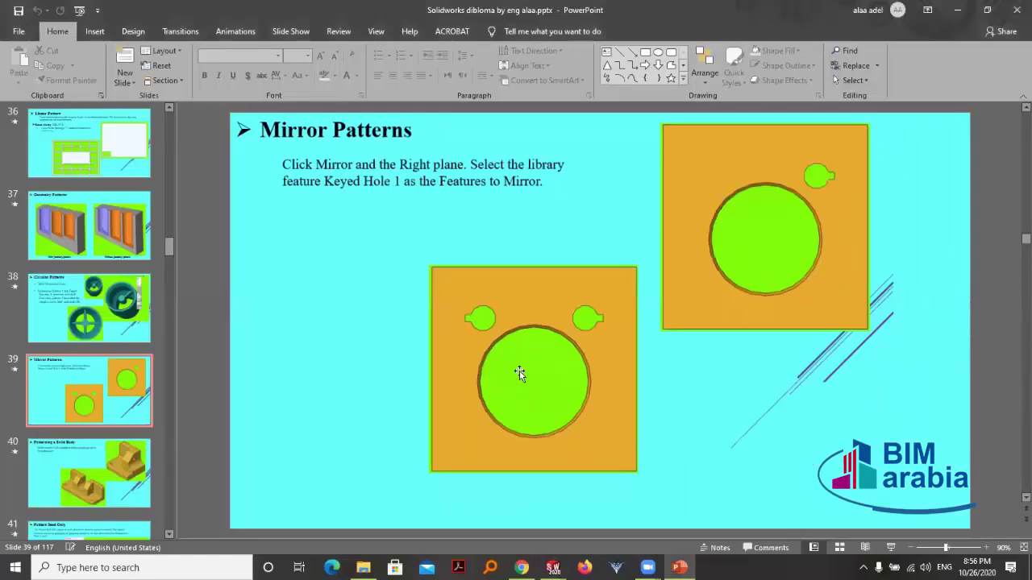
{"action": "scroll", "coordinate": [519, 371], "scroll_direction": "down", "scroll_amount": 1}
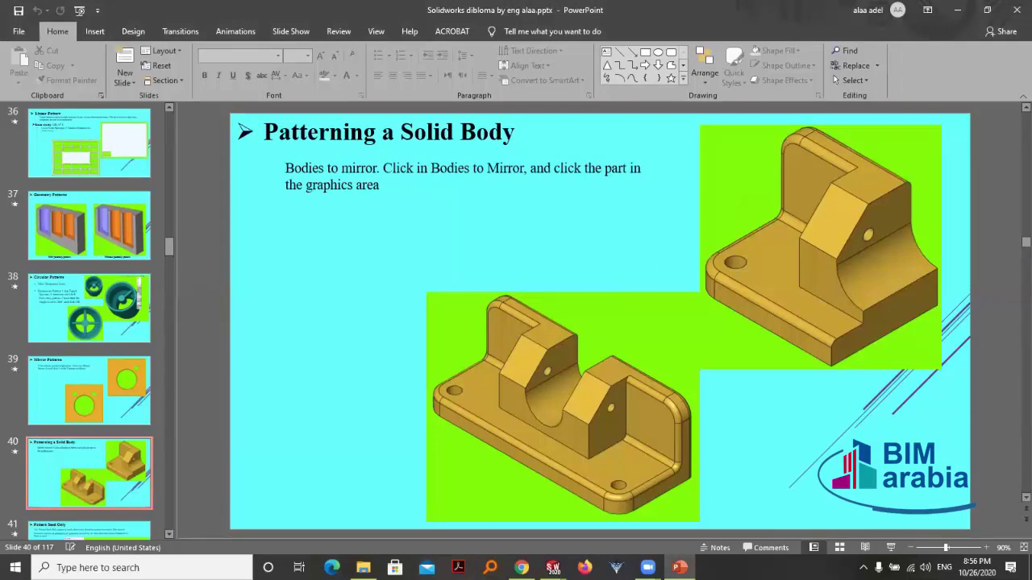
{"action": "key", "text": "alt+Tab"}
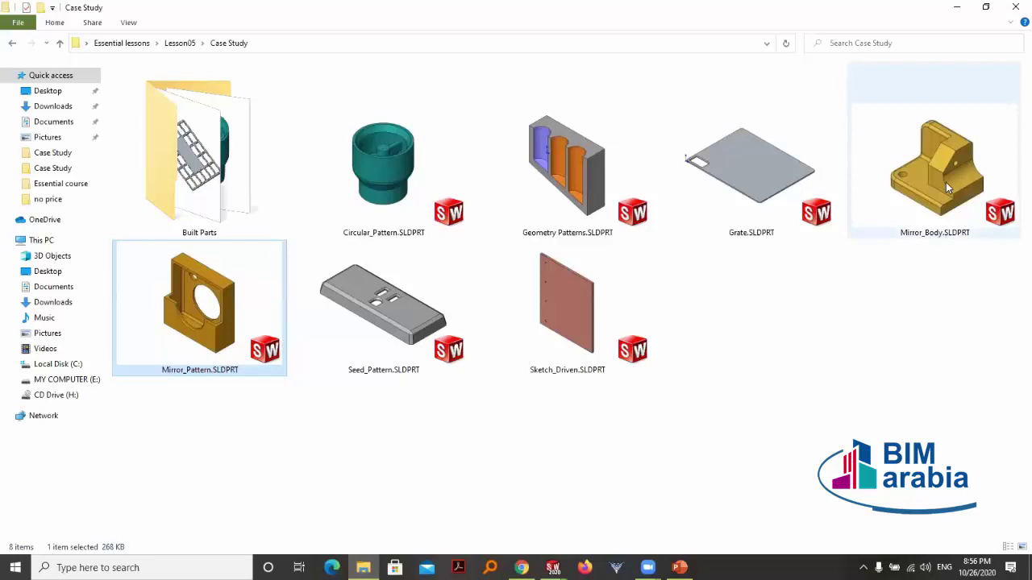
{"action": "left_click", "coordinate": [945, 182]}
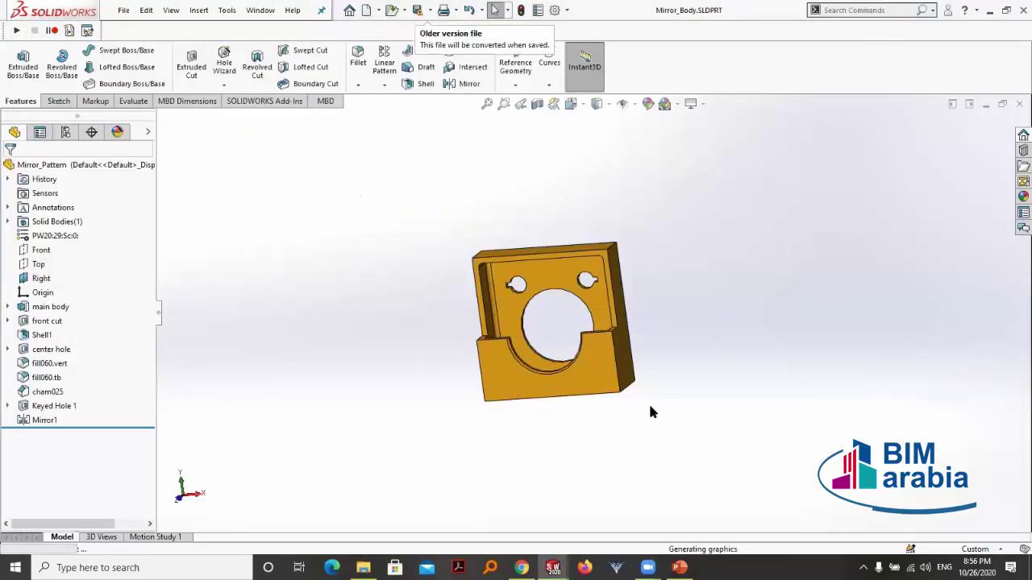
Start a Mirror feature with the part's solid body as the body to mirror
{"action": "mouse_move", "coordinate": [559, 405]}
{"action": "middle_mouse_down"}
{"action": "mouse_move", "coordinate": [481, 360]}
{"action": "mouse_move", "coordinate": [553, 384]}
{"action": "middle_mouse_up"}
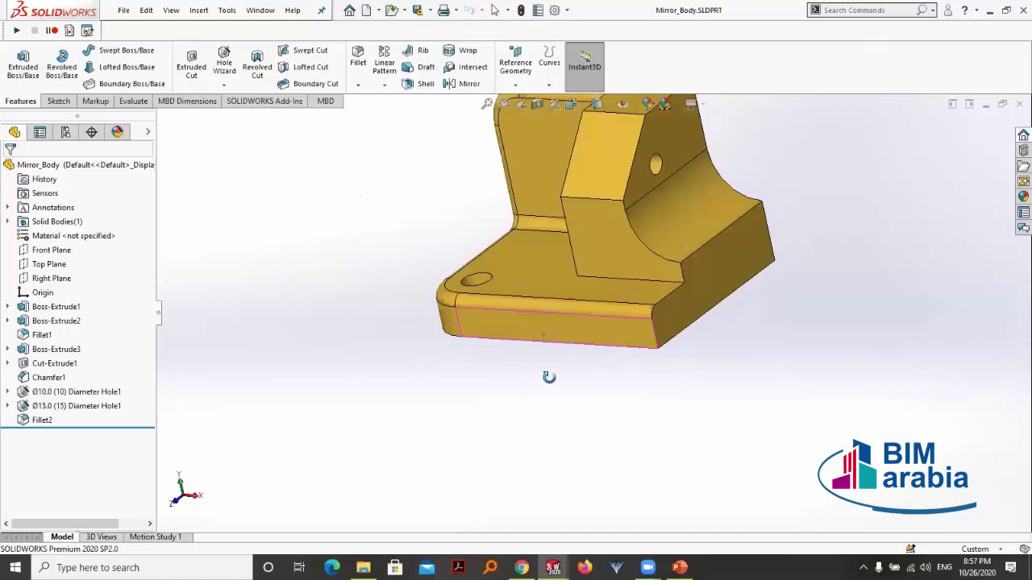
{"action": "scroll", "coordinate": [717, 141], "scroll_direction": "up", "scroll_amount": 2}
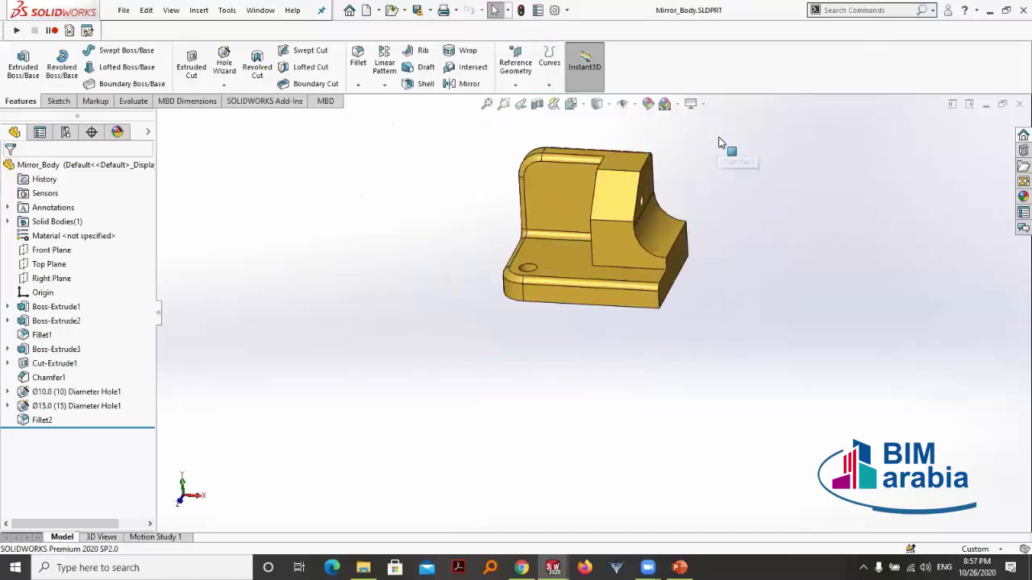
{"action": "scroll", "coordinate": [717, 145], "scroll_direction": "down", "scroll_amount": 3}
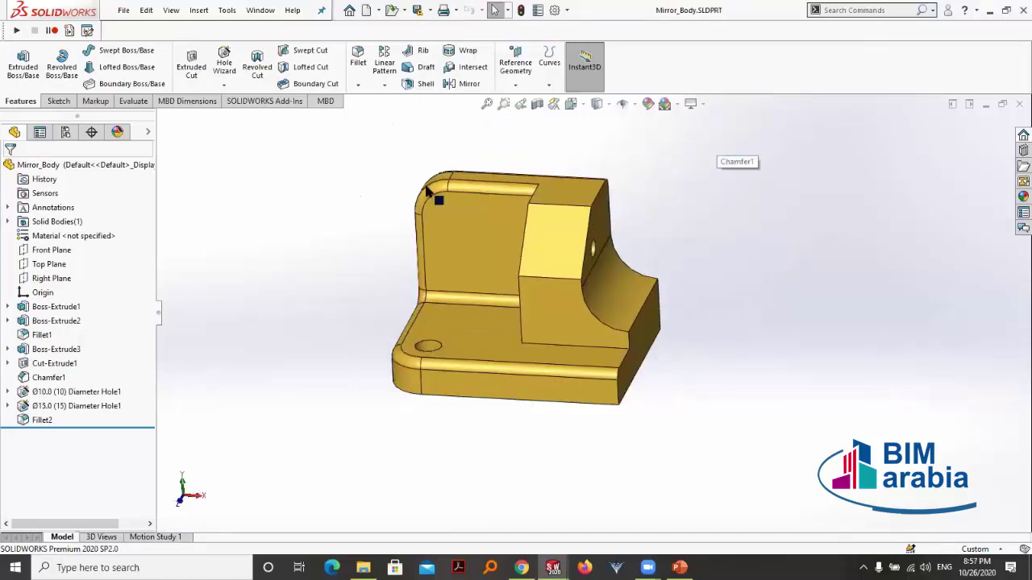
{"action": "left_click", "coordinate": [384, 85]}
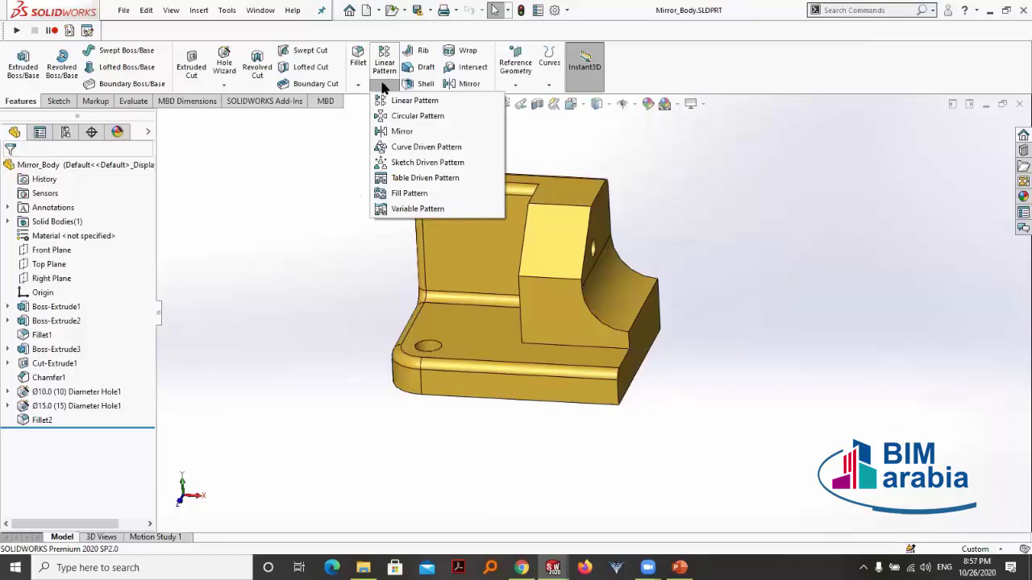
{"action": "left_click", "coordinate": [401, 132]}
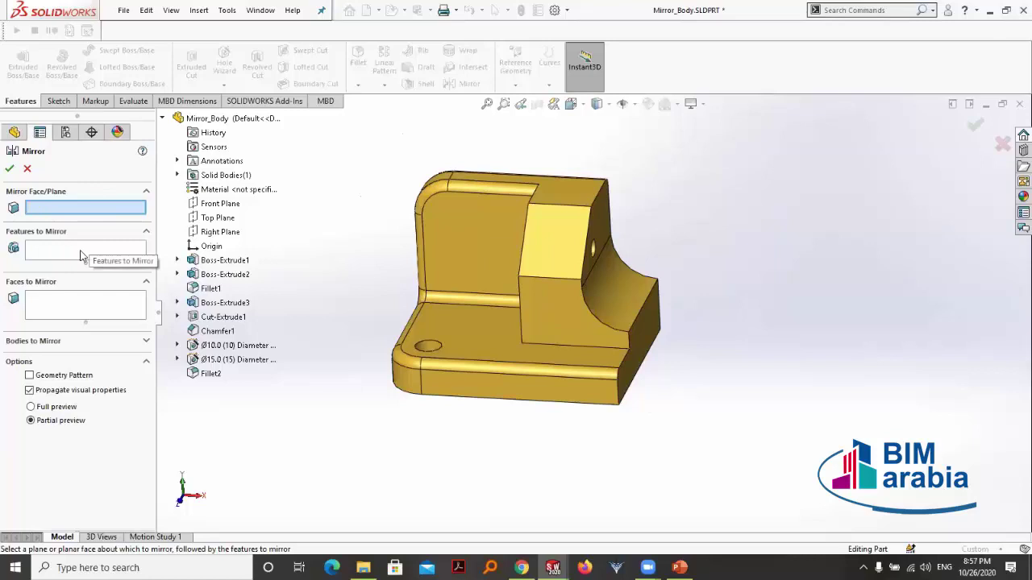
{"action": "left_click", "coordinate": [145, 342]}
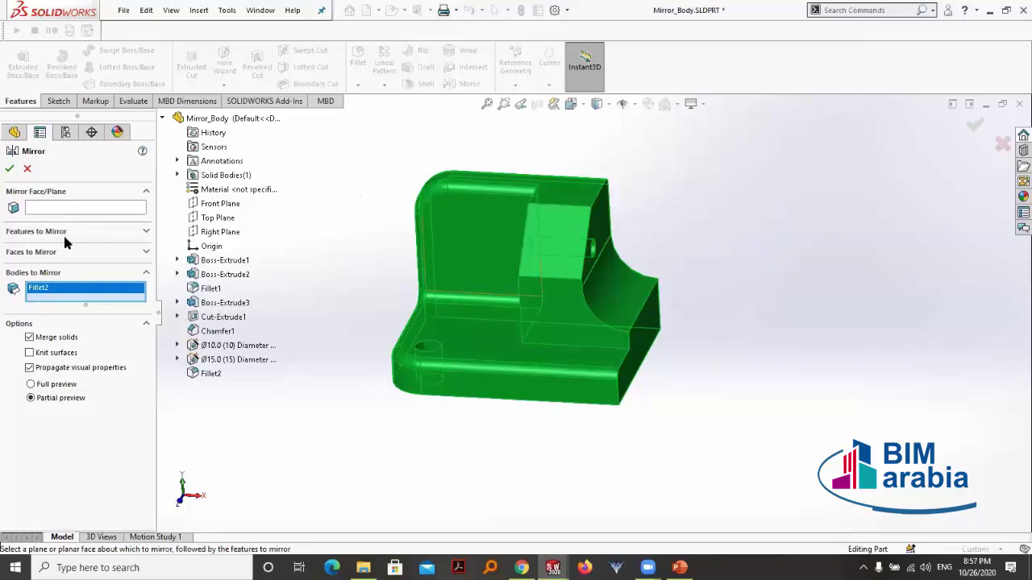
Mirror the body across its end face as Mirror1, then orbit the symmetric bracket
{"action": "left_click", "coordinate": [103, 215]}
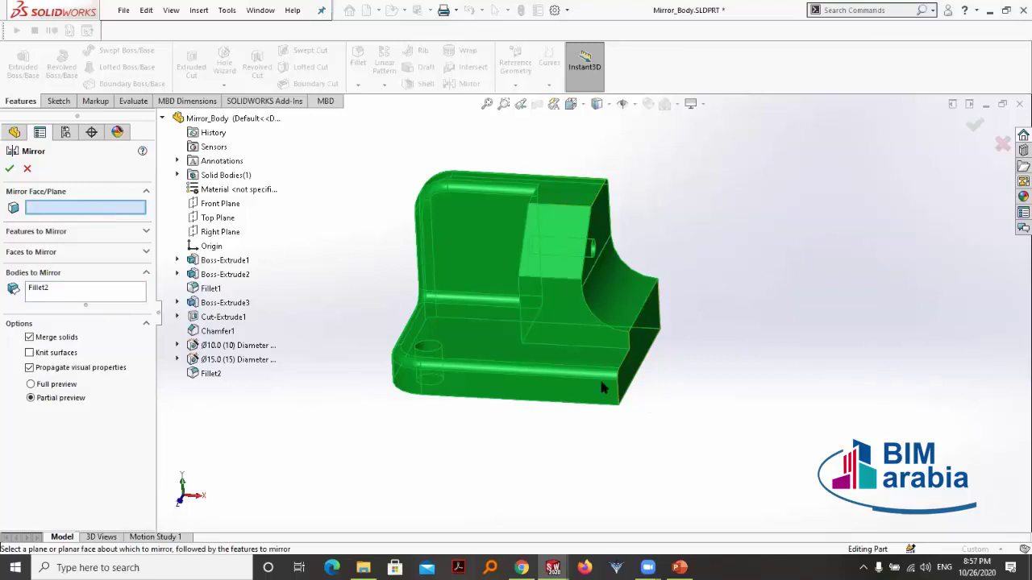
{"action": "left_click", "coordinate": [655, 322]}
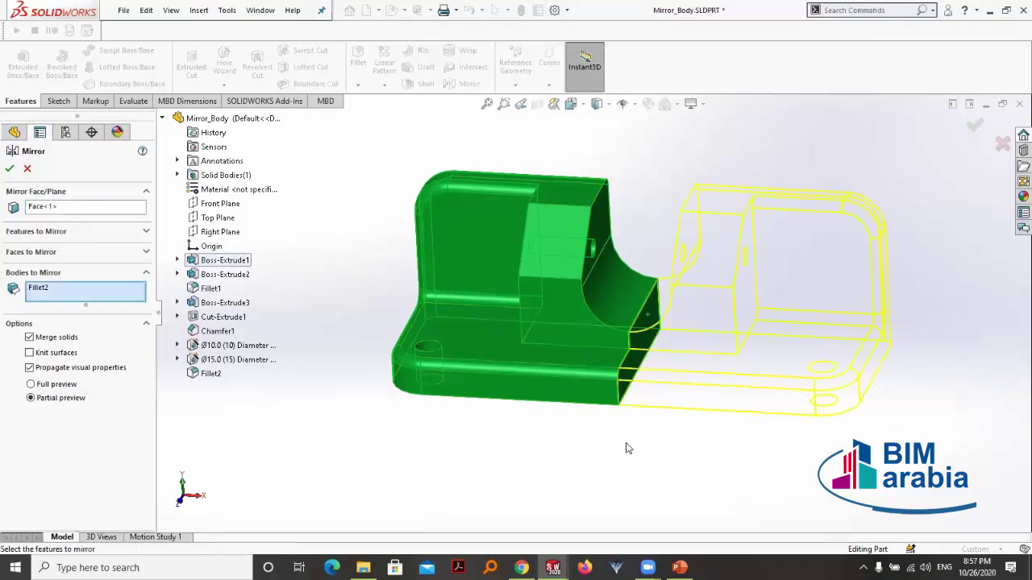
{"action": "middle_click_drag", "start_coordinate": [479, 456], "coordinate": [493, 463]}
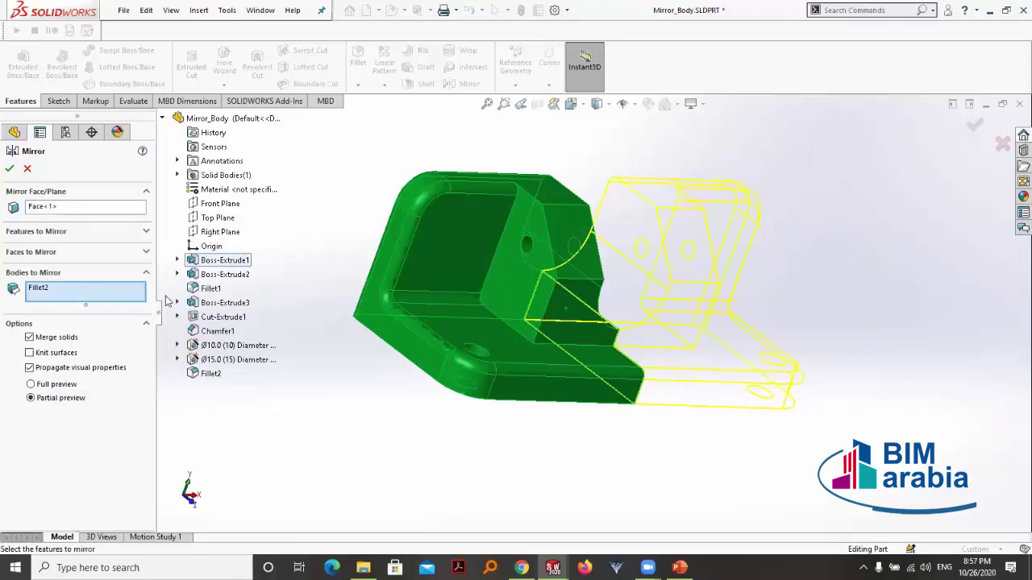
{"action": "key", "text": "ctrl+1"}
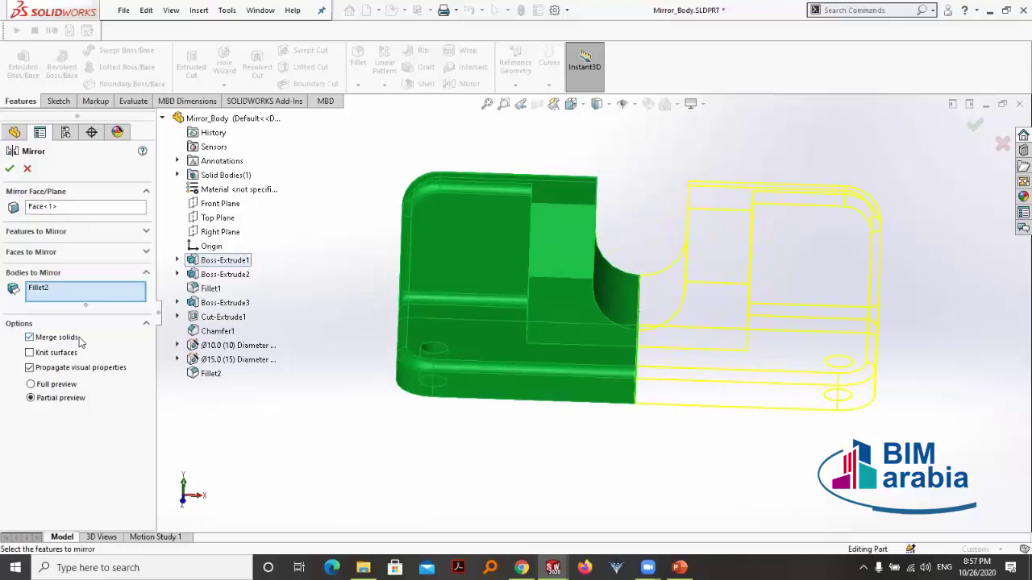
{"action": "left_click", "coordinate": [9, 167]}
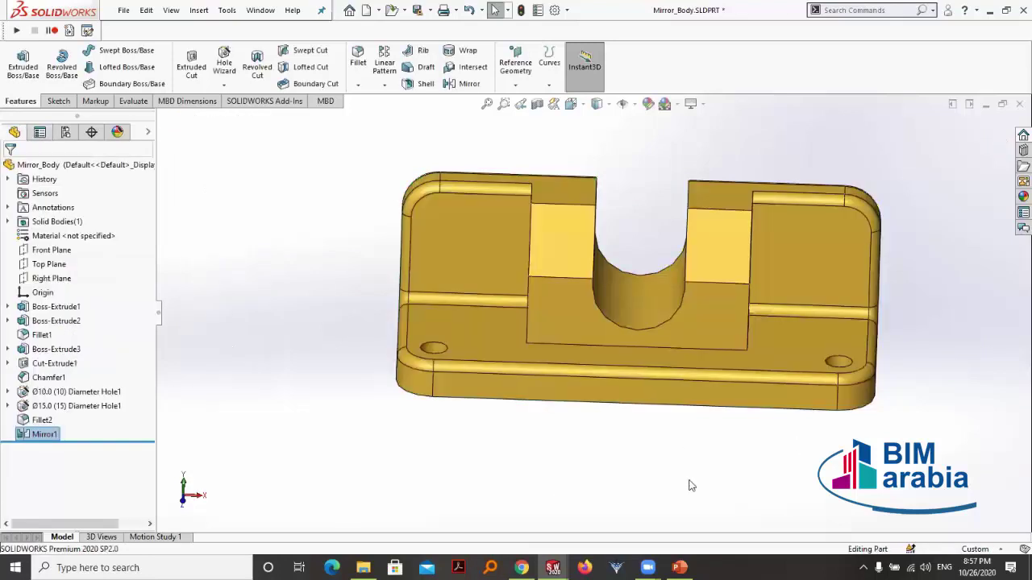
{"action": "mouse_move", "coordinate": [721, 352]}
{"action": "middle_mouse_down"}
{"action": "mouse_move", "coordinate": [536, 357]}
{"action": "mouse_move", "coordinate": [610, 373]}
{"action": "mouse_move", "coordinate": [714, 454]}
{"action": "mouse_move", "coordinate": [657, 508]}
{"action": "middle_mouse_up"}
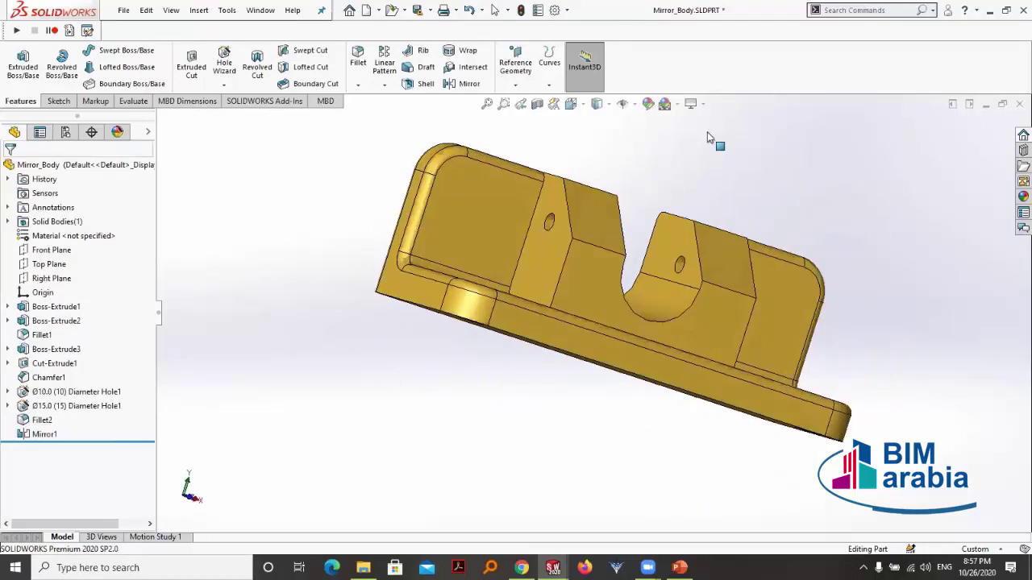
{"action": "middle_click_drag", "start_coordinate": [707, 131], "coordinate": [728, 488]}
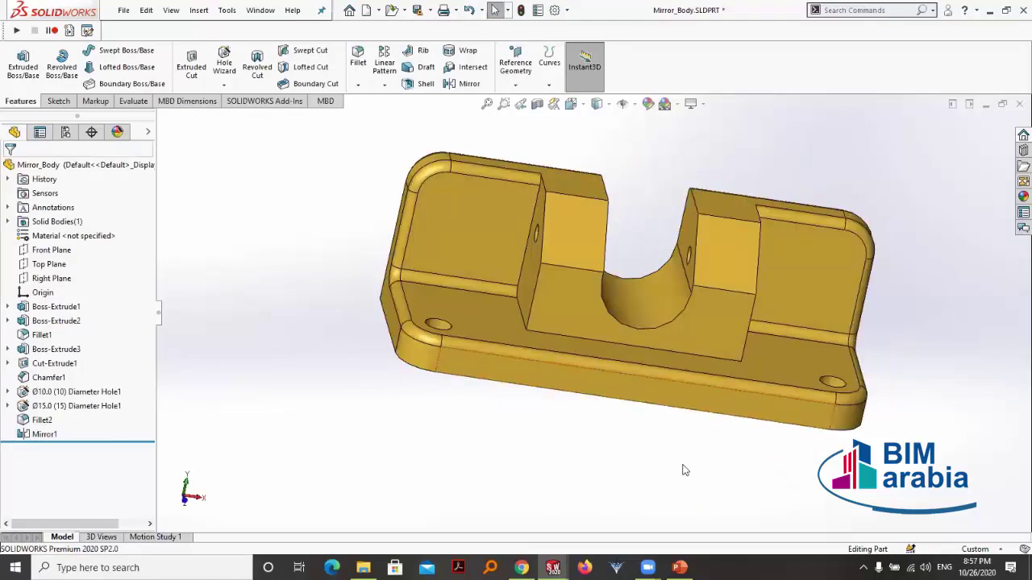
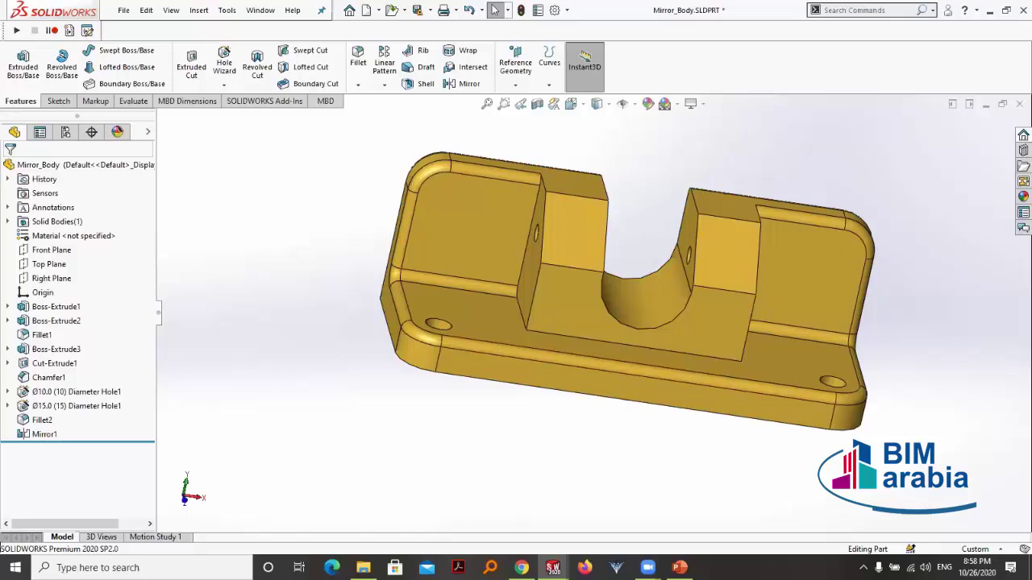
Glance at the lecture slides, then bring the Mirror_Body part back to the front
{"action": "key", "text": "alt+Tab"}
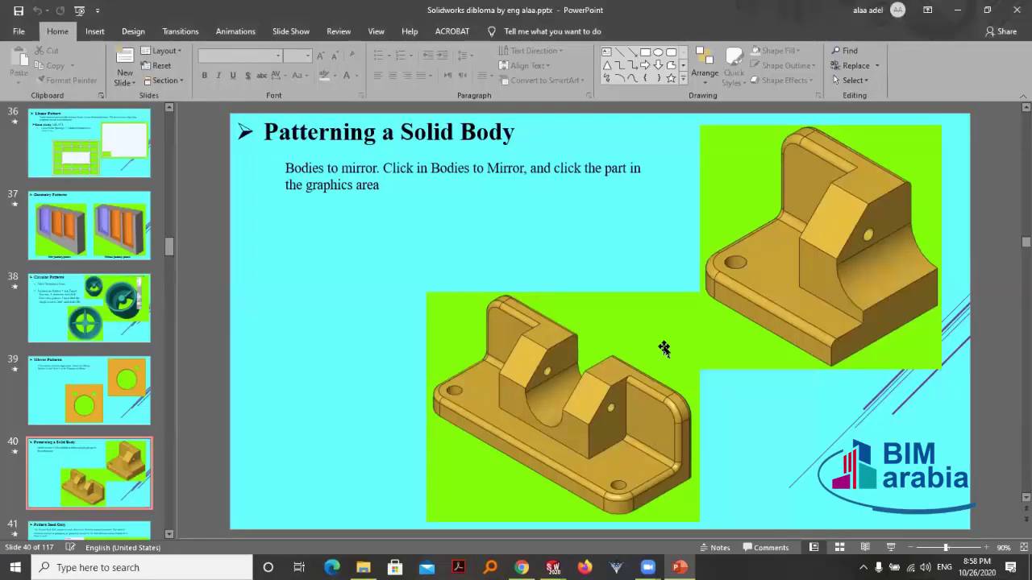
{"action": "scroll", "coordinate": [663, 348], "scroll_direction": "down", "scroll_amount": 2}
{"action": "scroll", "coordinate": [663, 348], "scroll_direction": "up", "scroll_amount": 1}
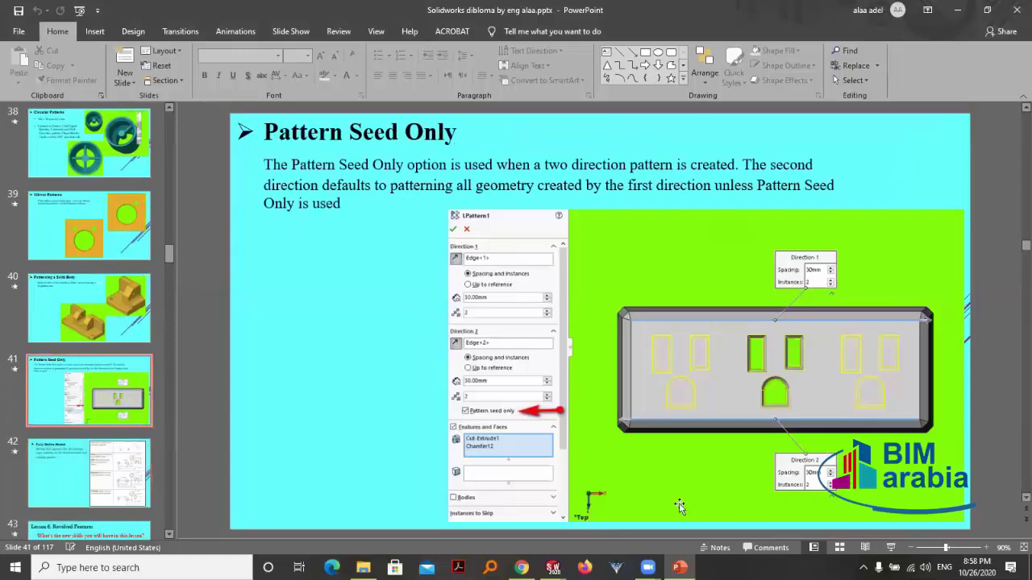
{"action": "mouse_move", "coordinate": [680, 567]}
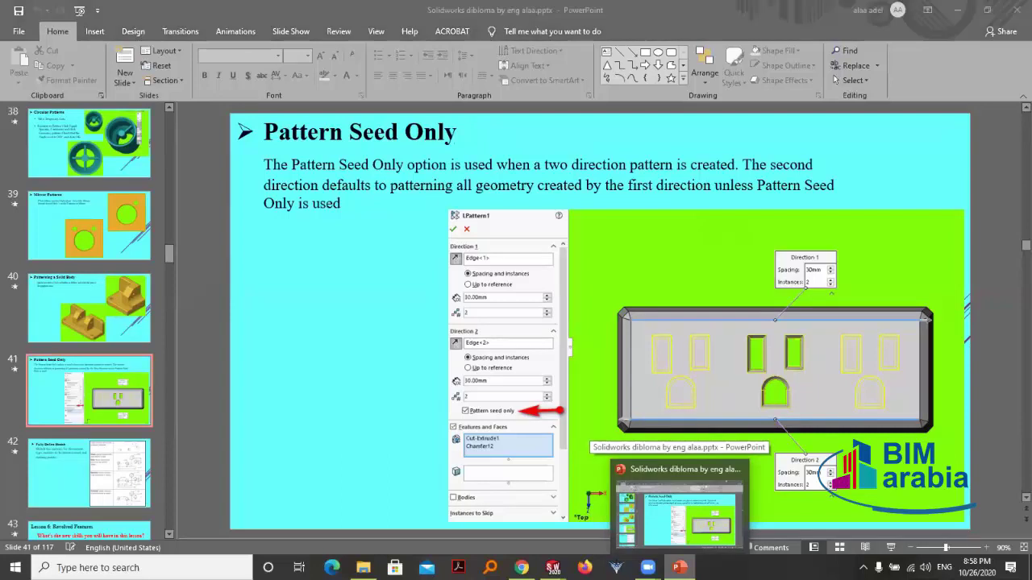
{"action": "left_click", "coordinate": [681, 511]}
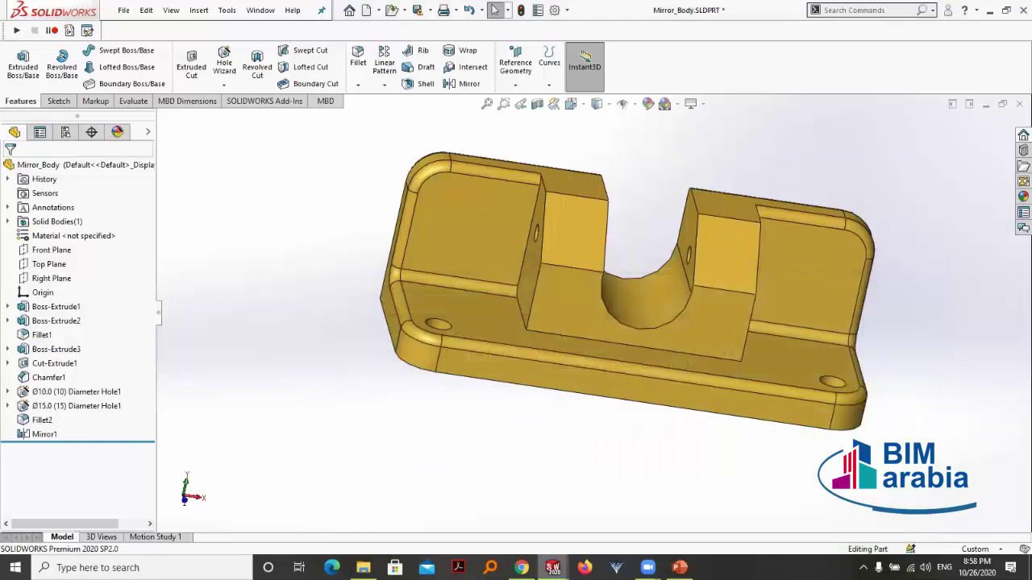
{"action": "mouse_move", "coordinate": [553, 568]}
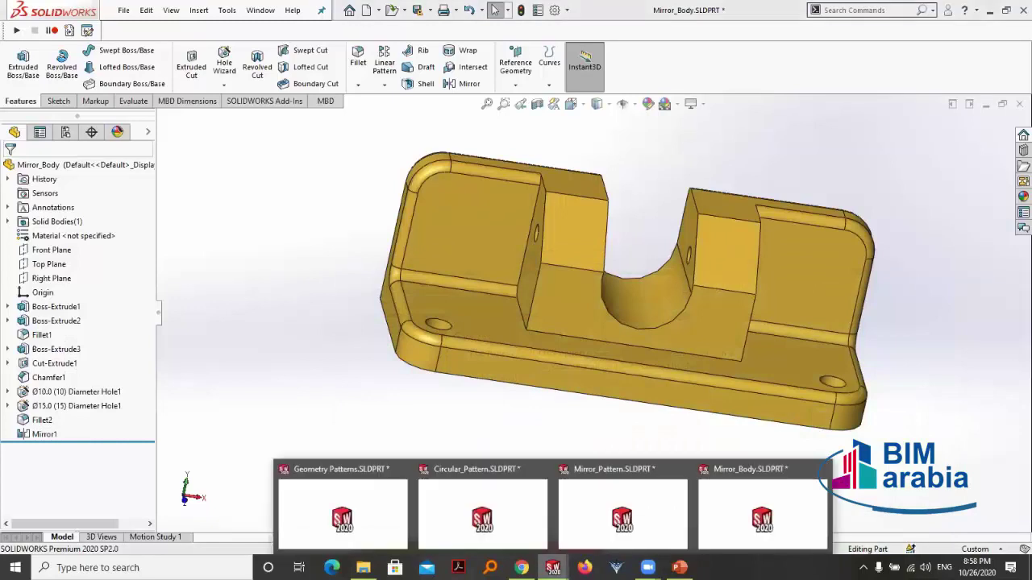
Open Seed_Pattern.SLDPRT from the Home screen's recent documents
{"action": "left_click", "coordinate": [349, 10]}
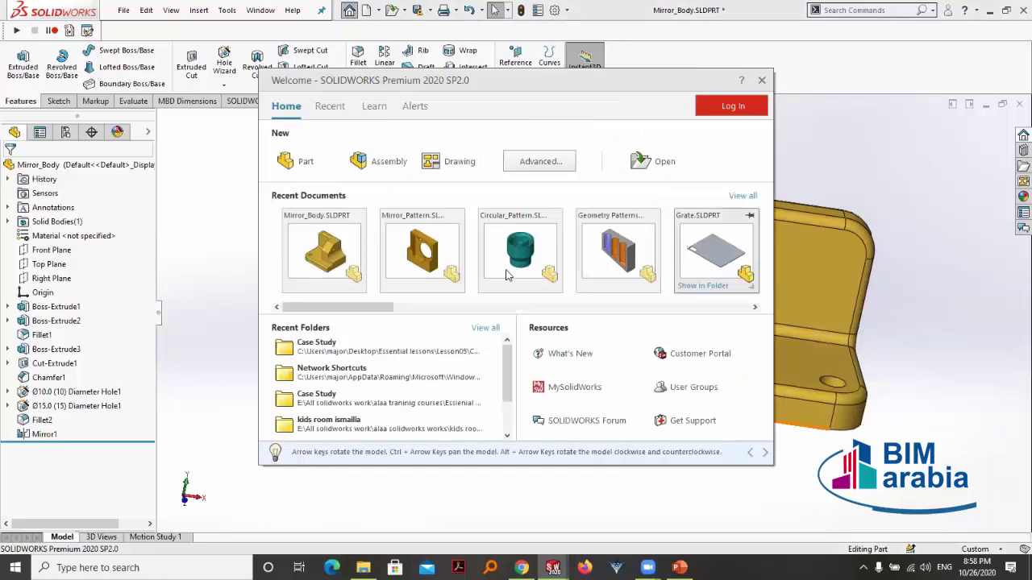
{"action": "scroll", "coordinate": [385, 317], "scroll_direction": "down", "scroll_amount": 3}
{"action": "scroll", "coordinate": [421, 317], "scroll_direction": "down", "scroll_amount": 2}
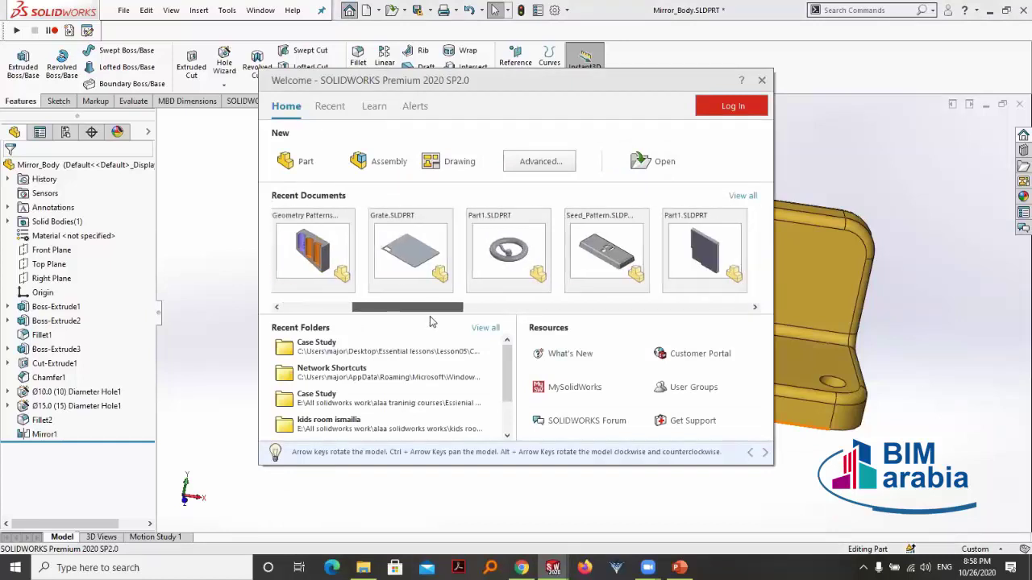
{"action": "scroll", "coordinate": [421, 317], "scroll_direction": "down", "scroll_amount": 2}
{"action": "key", "text": "Escape"}
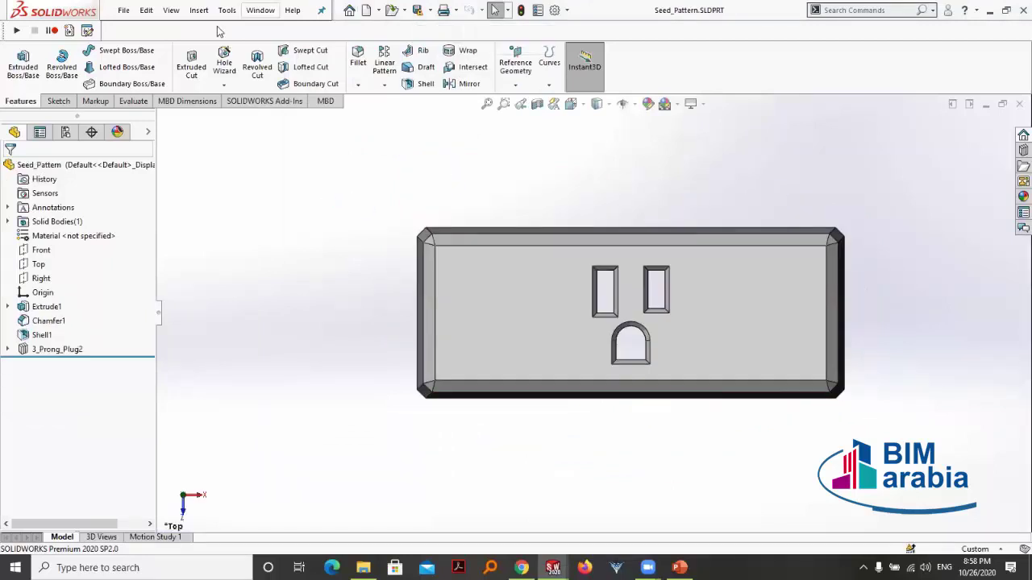
Start a linear pattern using the plate's top edge as Direction 1
{"action": "left_click", "coordinate": [384, 85]}
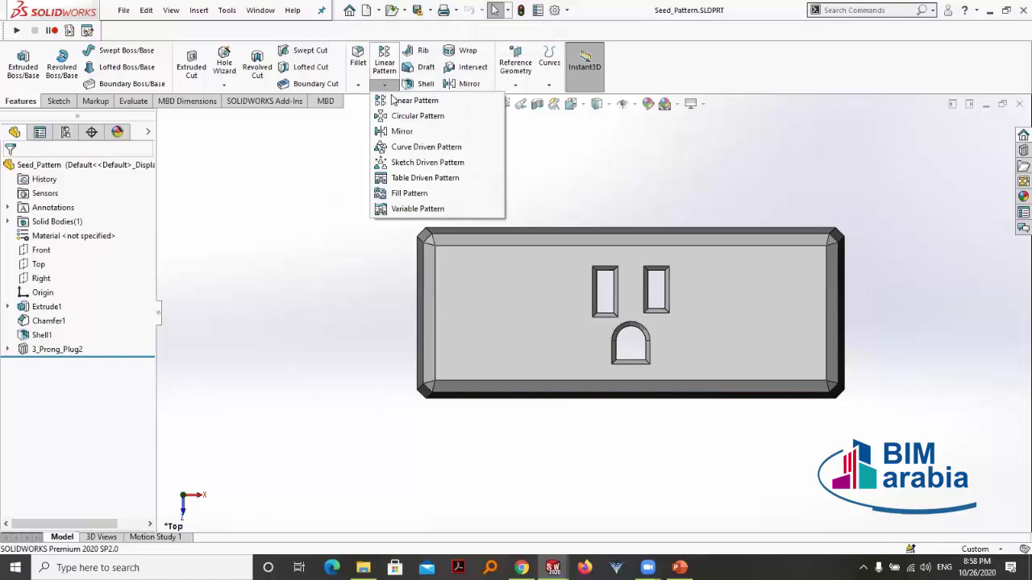
{"action": "left_click", "coordinate": [392, 104]}
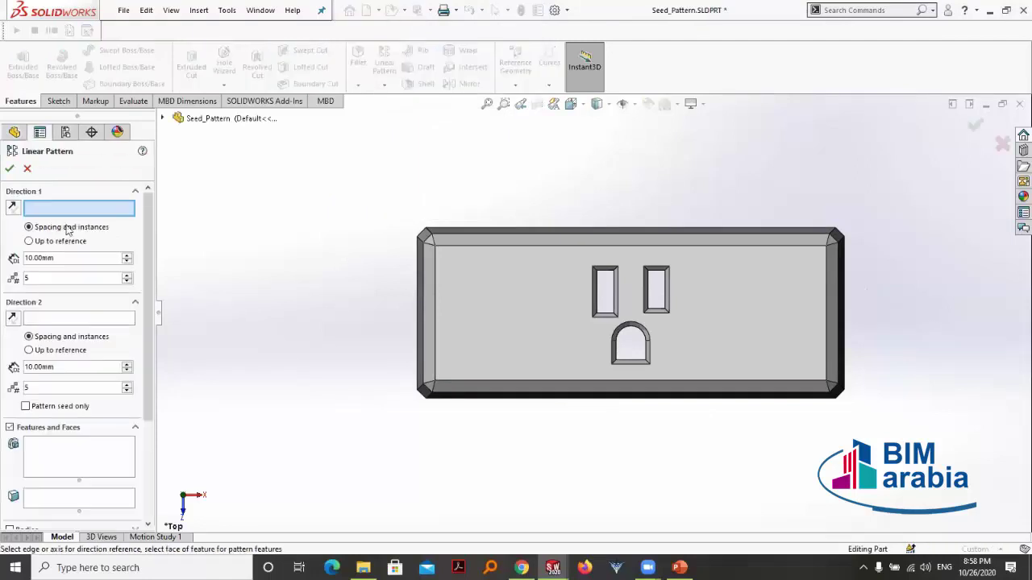
{"action": "left_click", "coordinate": [570, 246]}
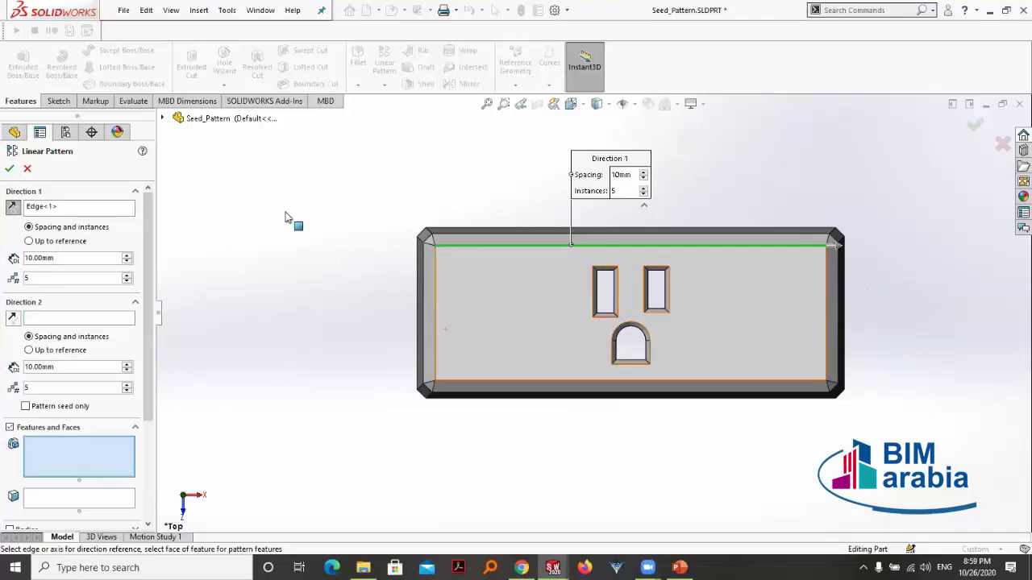
Pick the 3_Prong_Plug2 cutout as the feature to pattern from the flyout tree
{"action": "left_click", "coordinate": [162, 119]}
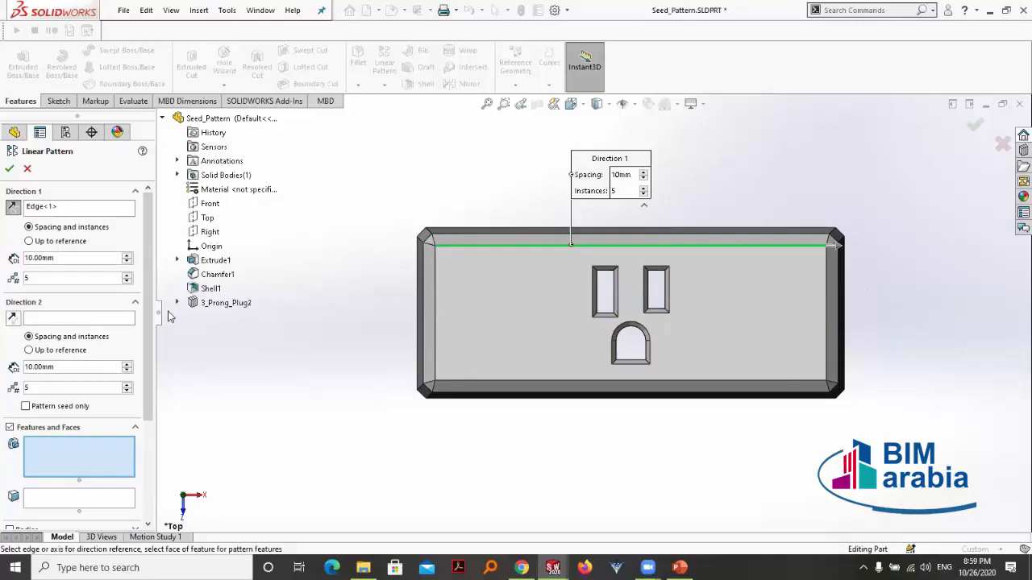
{"action": "left_click", "coordinate": [225, 305]}
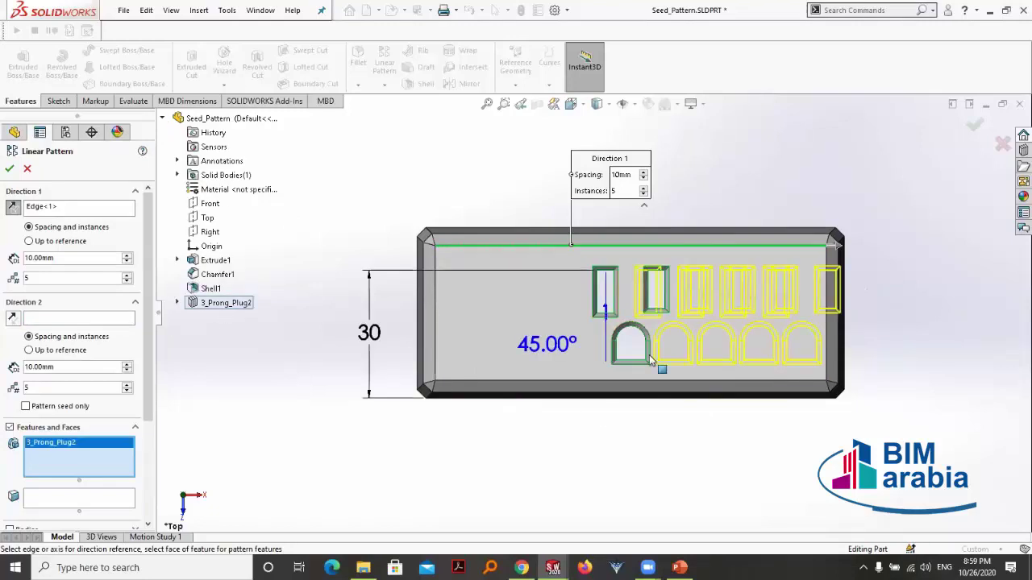
{"action": "left_click", "coordinate": [177, 304]}
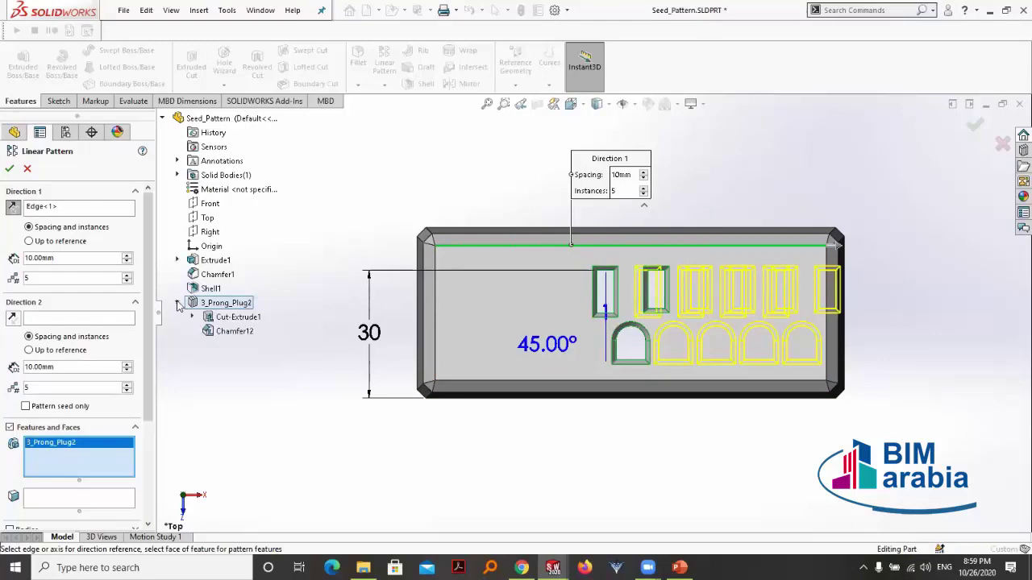
{"action": "left_click", "coordinate": [178, 304]}
{"action": "type", "text": "2"}
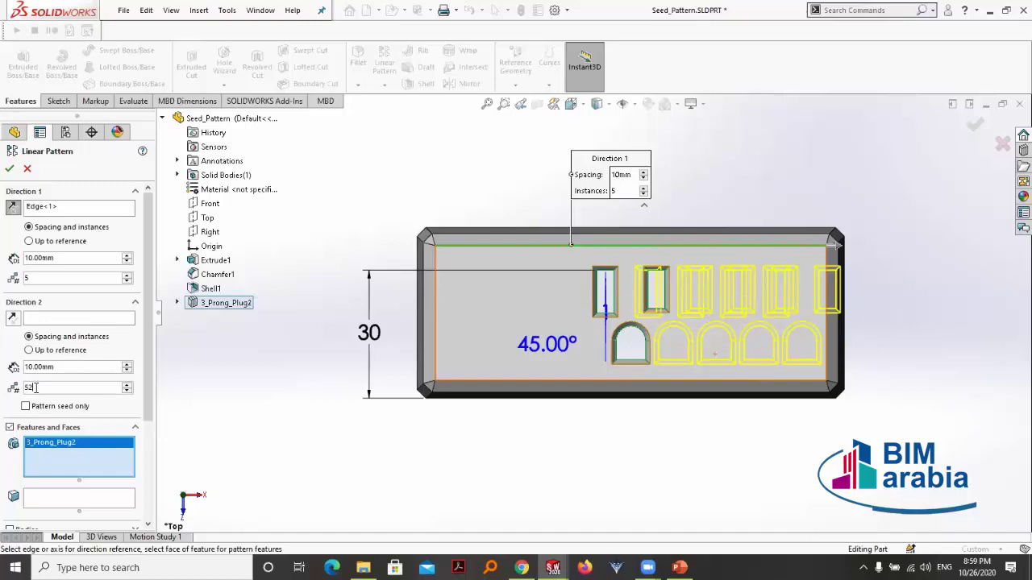
Set the instance count to 2 in both Direction 1 and Direction 2
{"action": "double_click", "coordinate": [36, 392]}
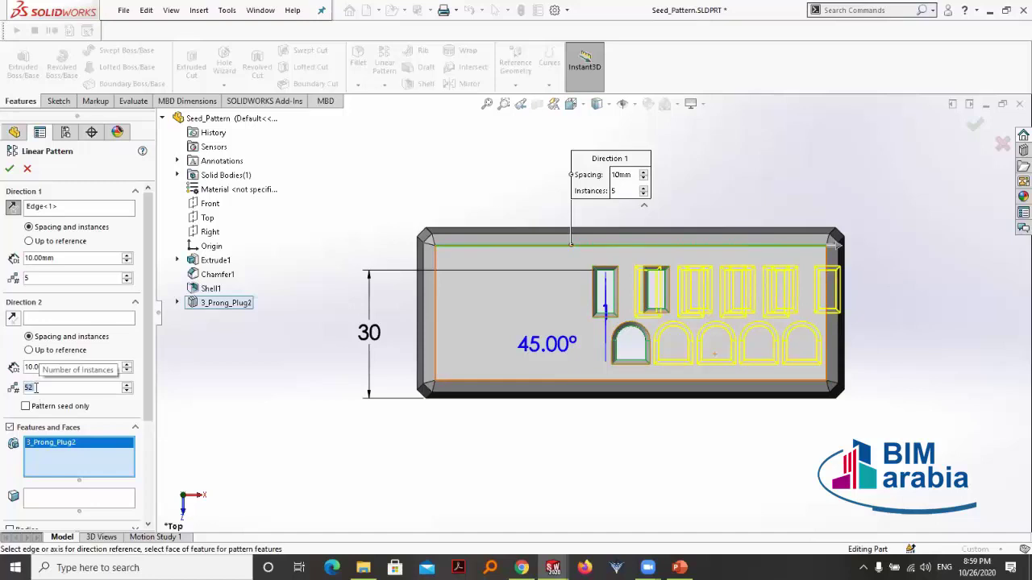
{"action": "type", "text": "="}
{"action": "key", "text": "BackSpace"}
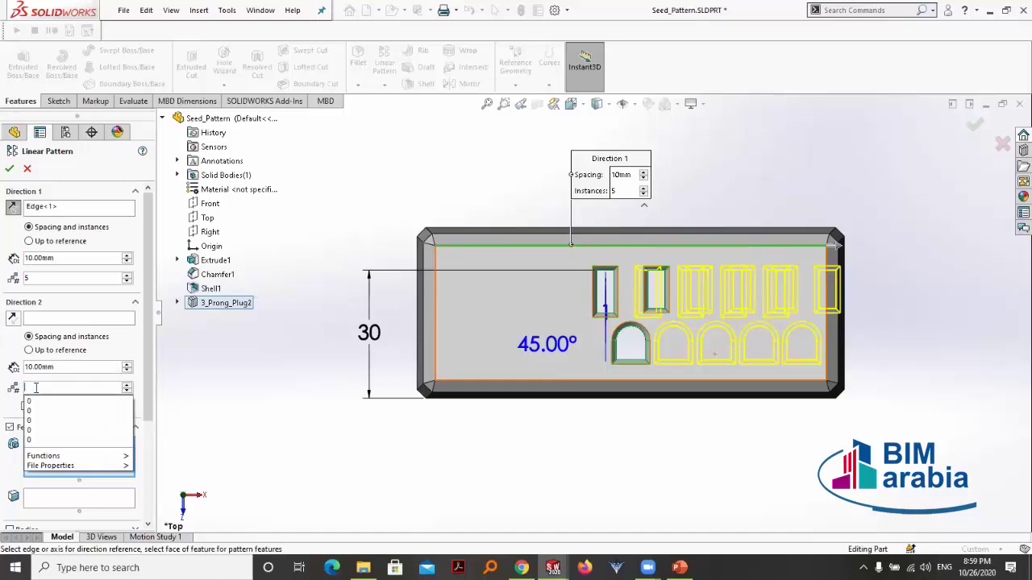
{"action": "type", "text": "2"}
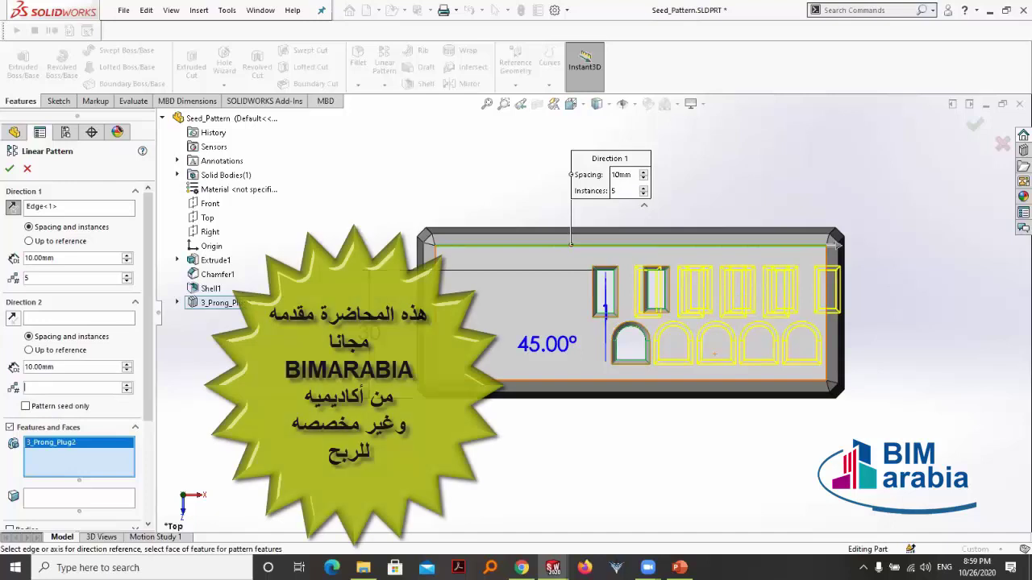
{"action": "type", "text": "2"}
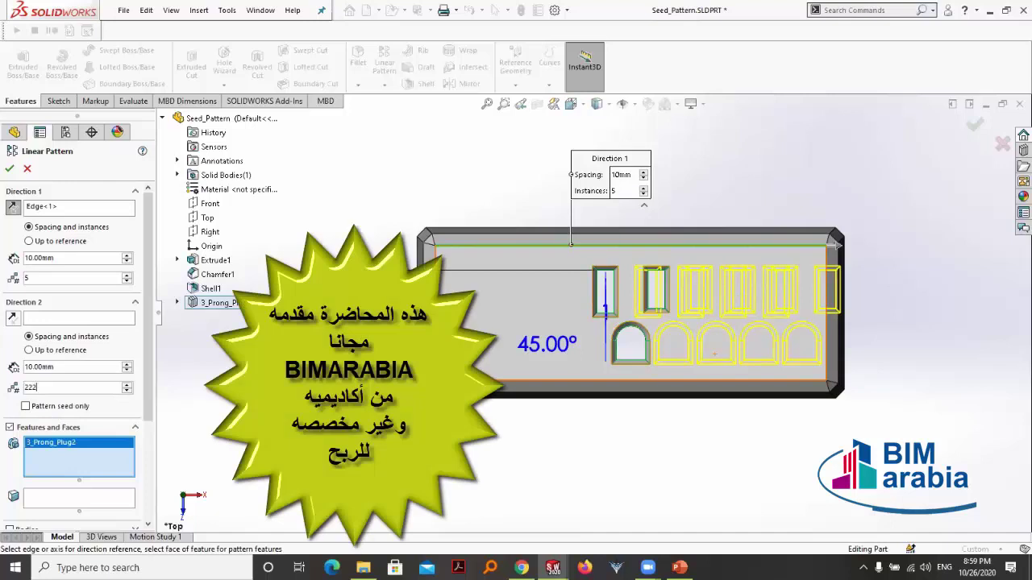
{"action": "key", "text": "BackSpace"}
{"action": "key", "text": "BackSpace"}
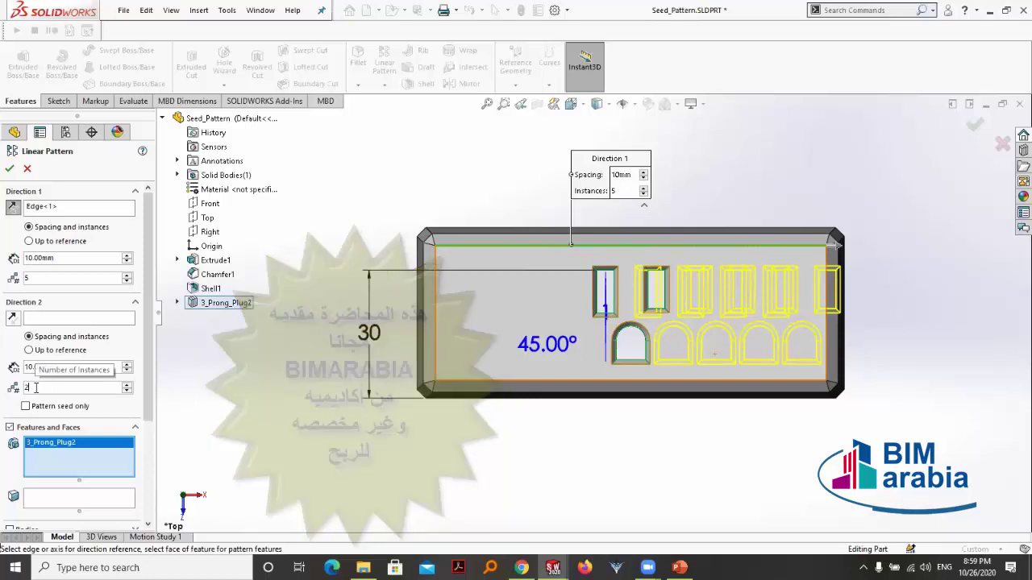
{"action": "left_click_drag", "start_coordinate": [35, 388], "coordinate": [7, 395]}
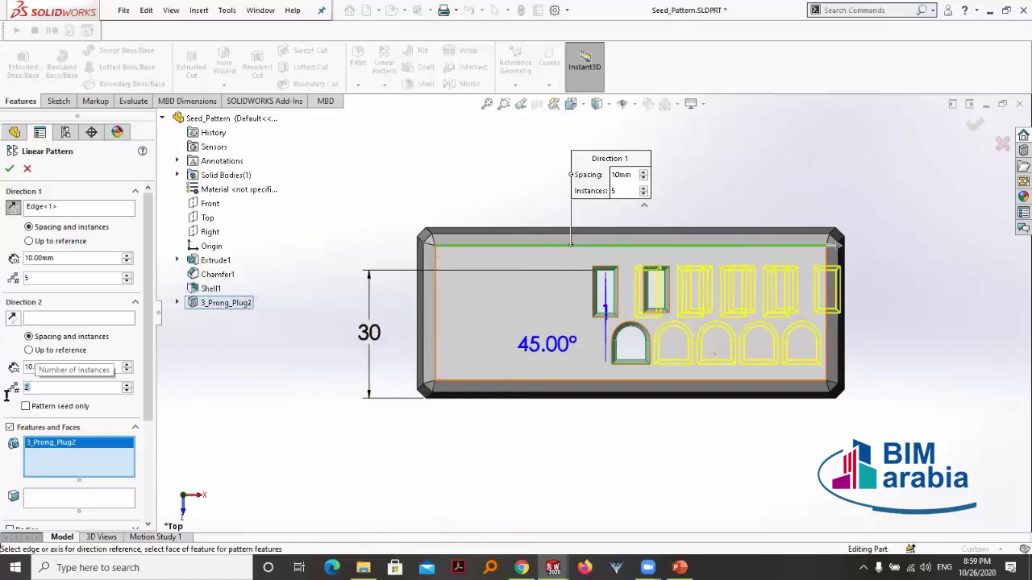
{"action": "double_click", "coordinate": [42, 278]}
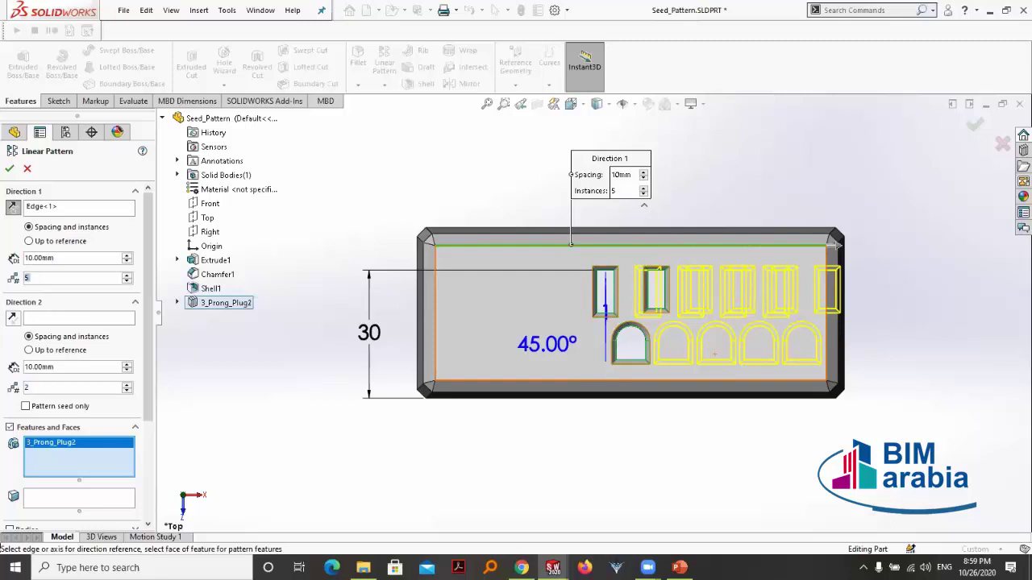
{"action": "type", "text": "2"}
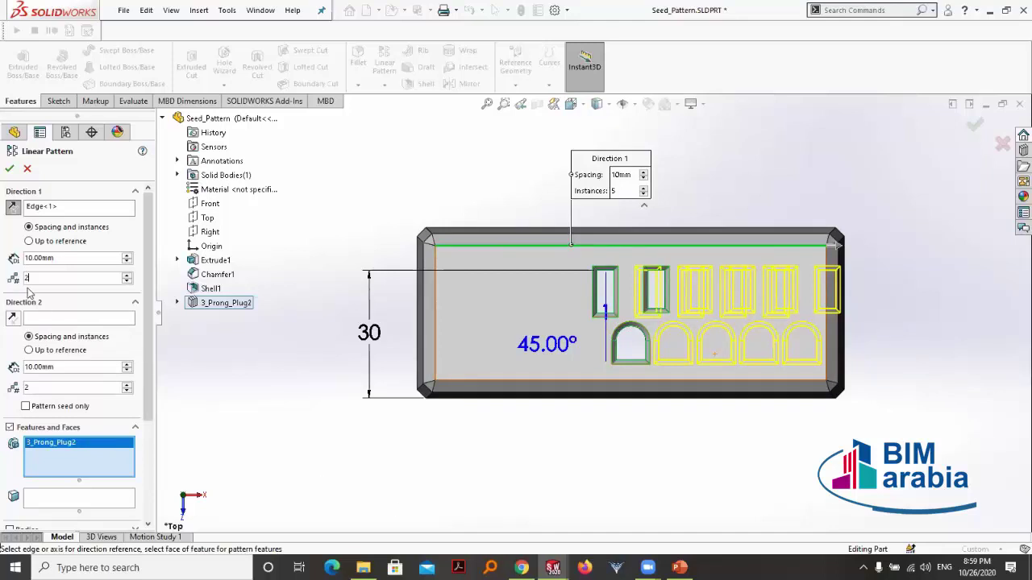
Raise the Direction 1 spacing to 30 mm
{"action": "left_click", "coordinate": [71, 320]}
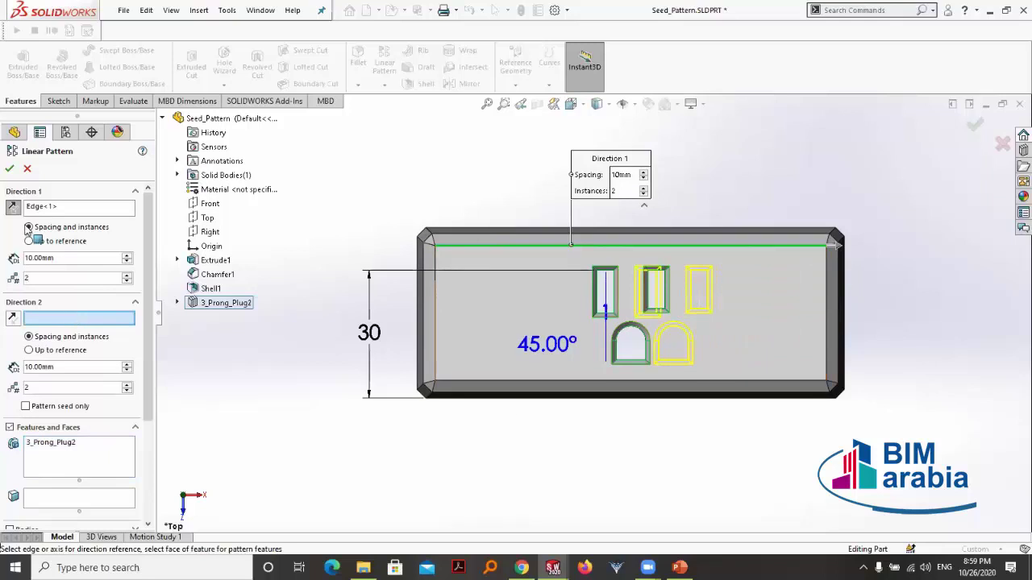
{"action": "left_click", "coordinate": [127, 255]}
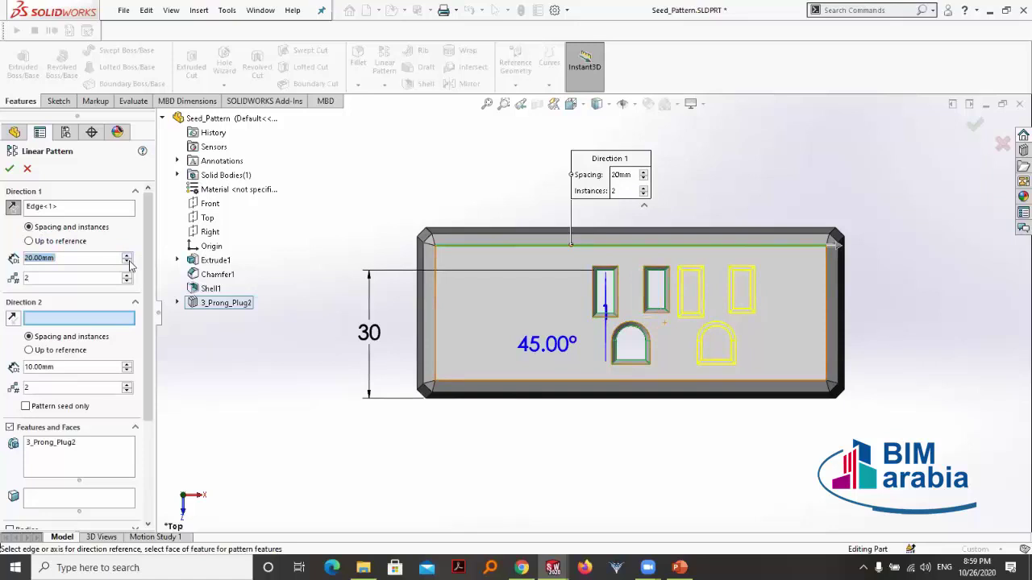
{"action": "left_click", "coordinate": [126, 254]}
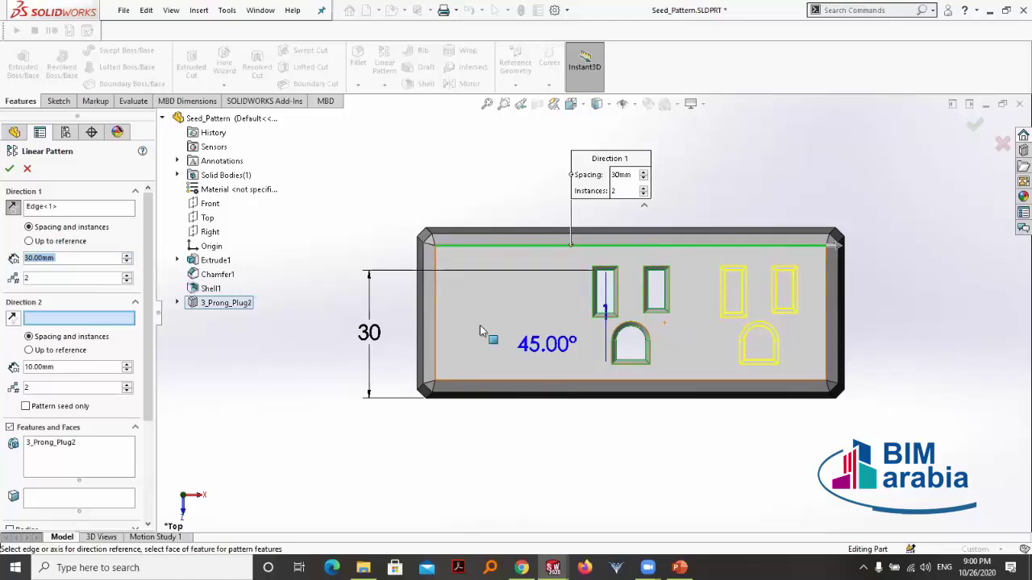
Use the plate's bottom edge as Direction 2 with 30 mm spacing
{"action": "left_click", "coordinate": [517, 380]}
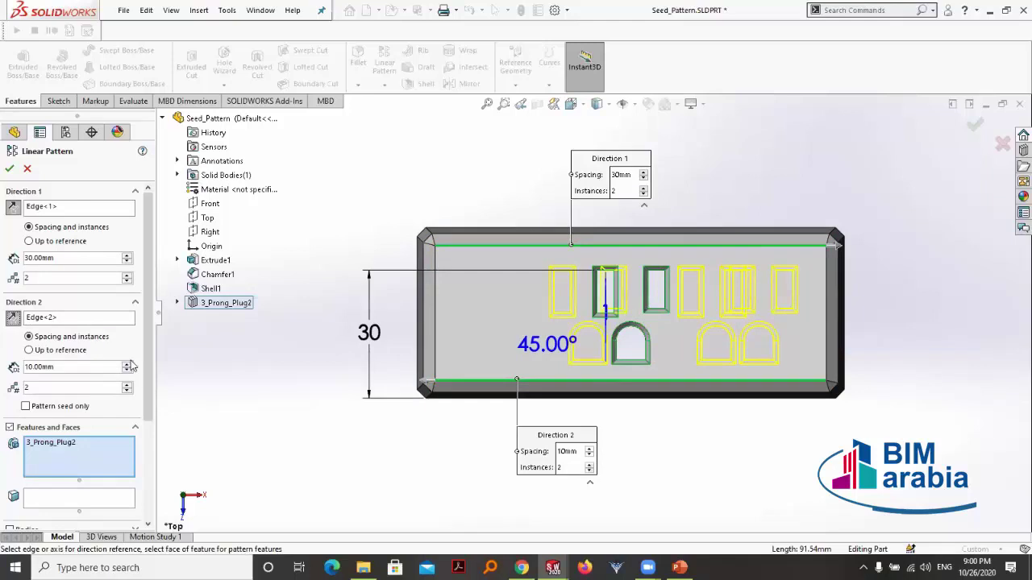
{"action": "double_click", "coordinate": [104, 367]}
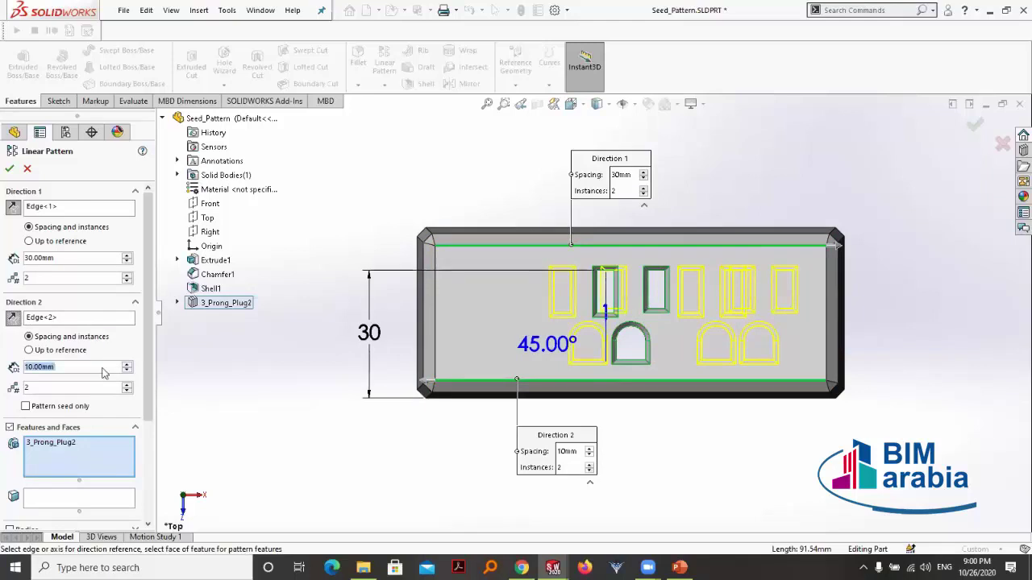
{"action": "type", "text": "30"}
{"action": "key", "text": "Return"}
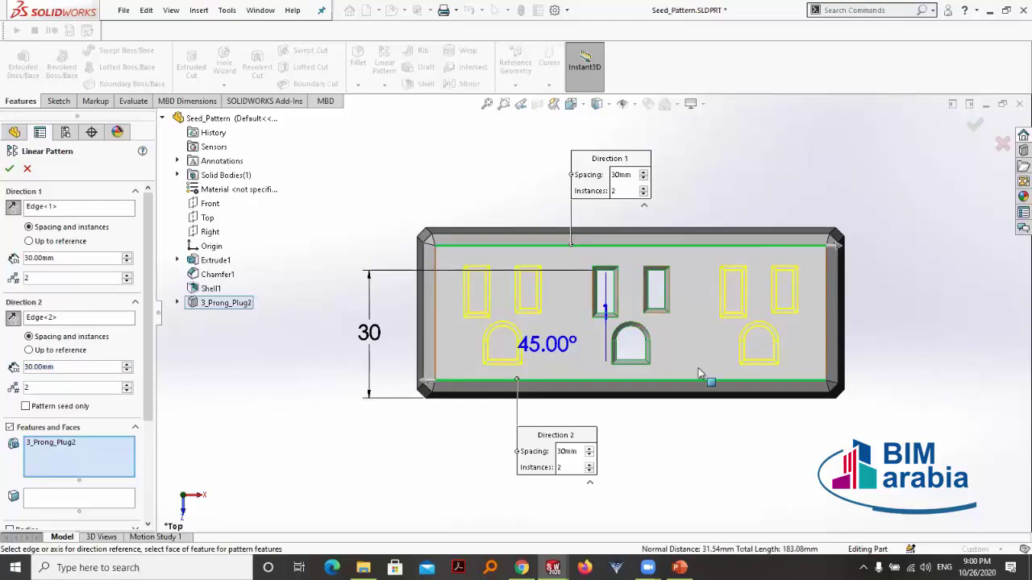
Dismiss the parallel-directions warning, enable Pattern seed only, and accept LPattern2
{"action": "left_click", "coordinate": [8, 170]}
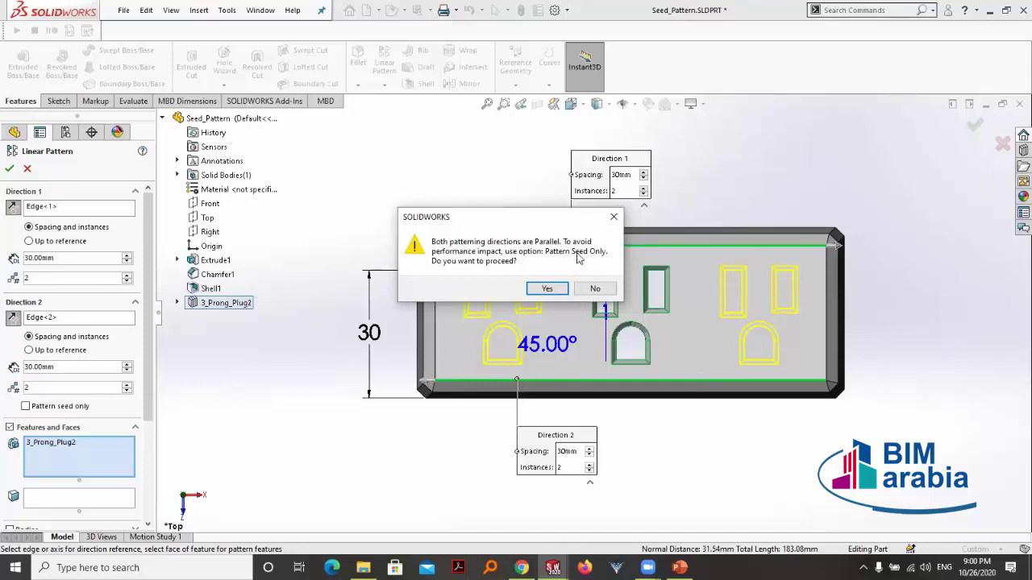
{"action": "left_click", "coordinate": [561, 287]}
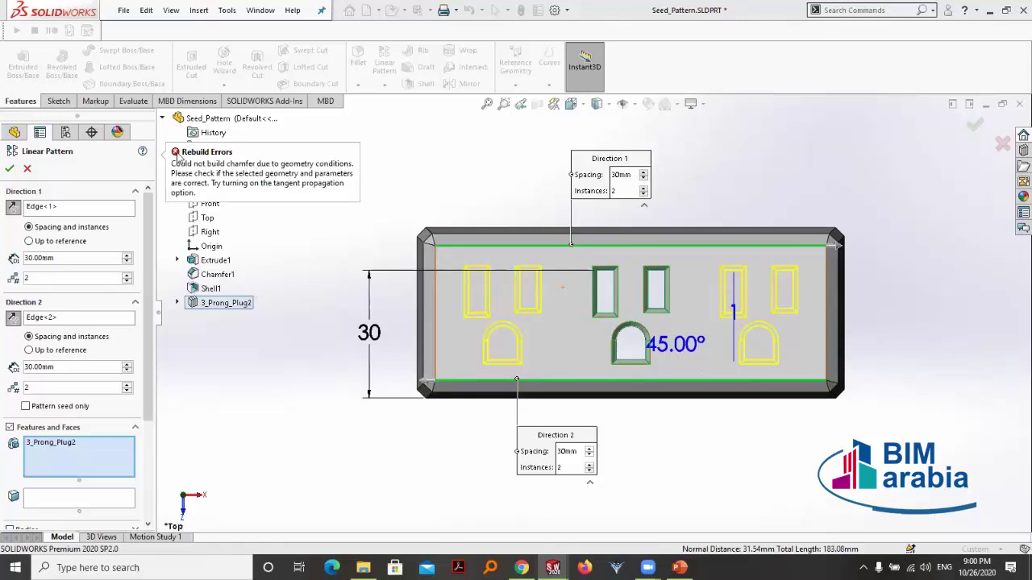
{"action": "left_click", "coordinate": [27, 407]}
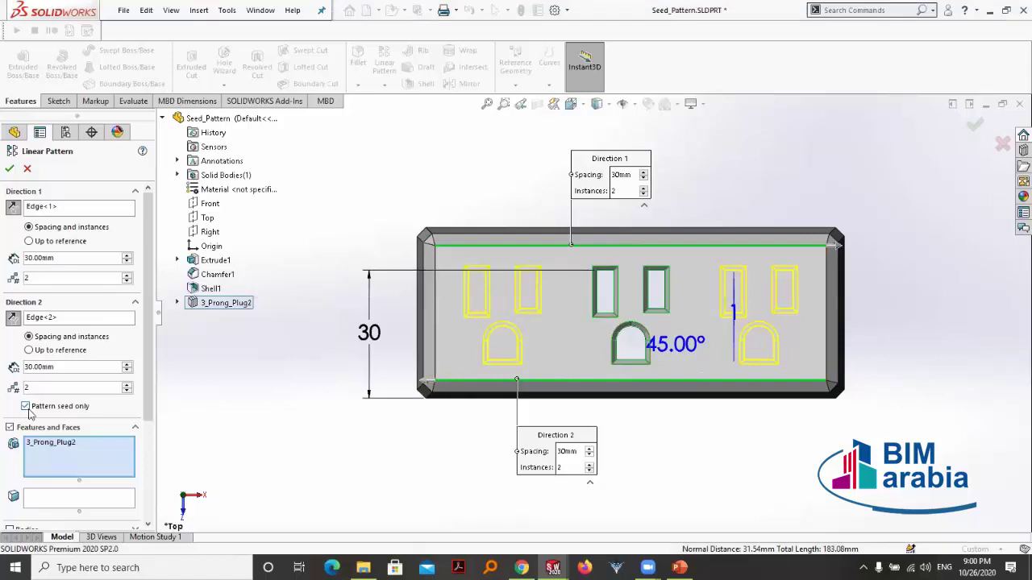
{"action": "left_click", "coordinate": [9, 169]}
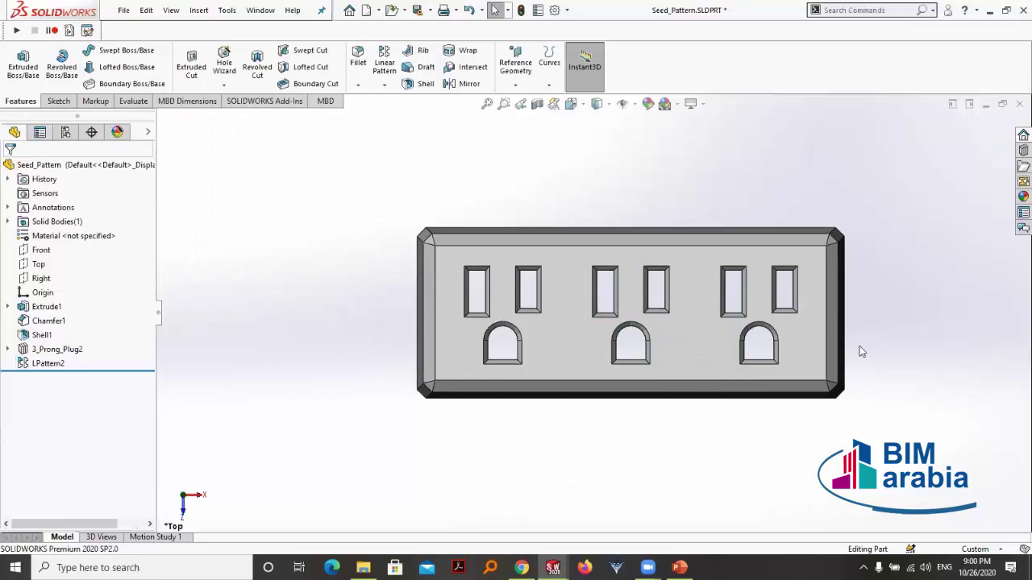
Zoom over the patterned plate, then return to the Pattern Seed Only slide
{"action": "scroll", "coordinate": [859, 346], "scroll_direction": "down", "scroll_amount": 3}
{"action": "scroll", "coordinate": [516, 282], "scroll_direction": "up", "scroll_amount": 2}
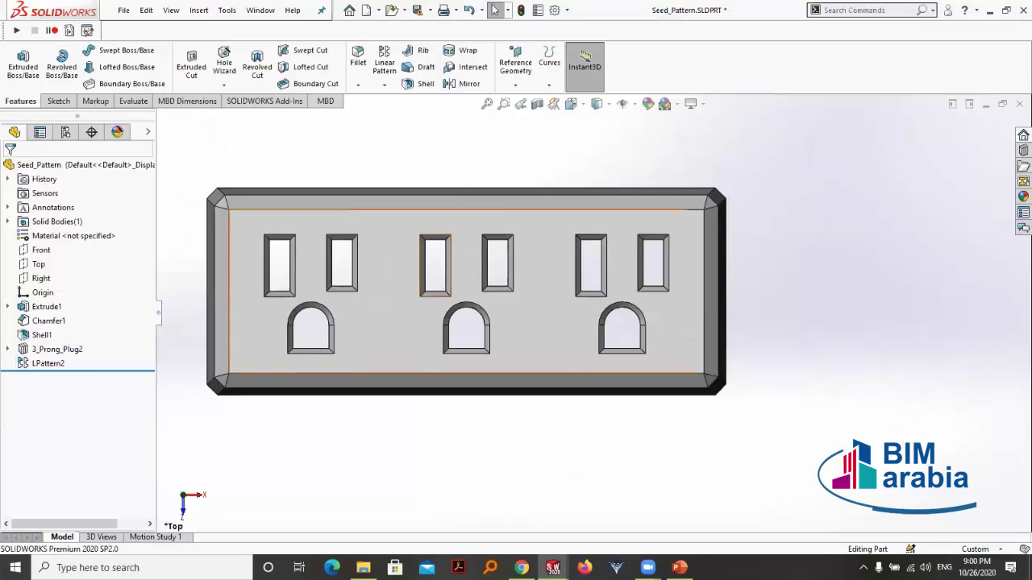
{"action": "scroll", "coordinate": [419, 325], "scroll_direction": "down", "scroll_amount": 1}
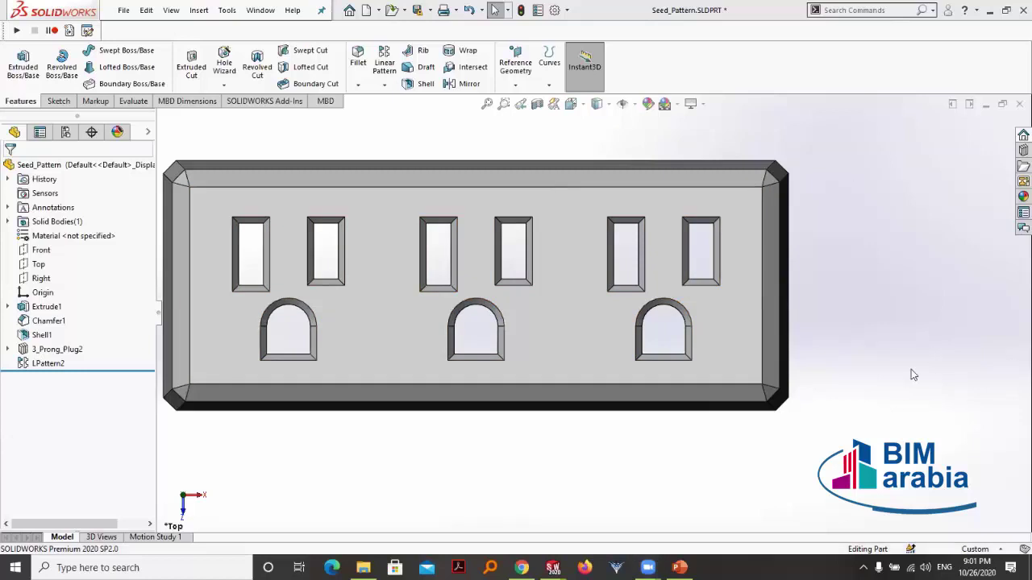
{"action": "scroll", "coordinate": [602, 479], "scroll_direction": "down", "scroll_amount": 2}
{"action": "scroll", "coordinate": [603, 480], "scroll_direction": "down", "scroll_amount": 2}
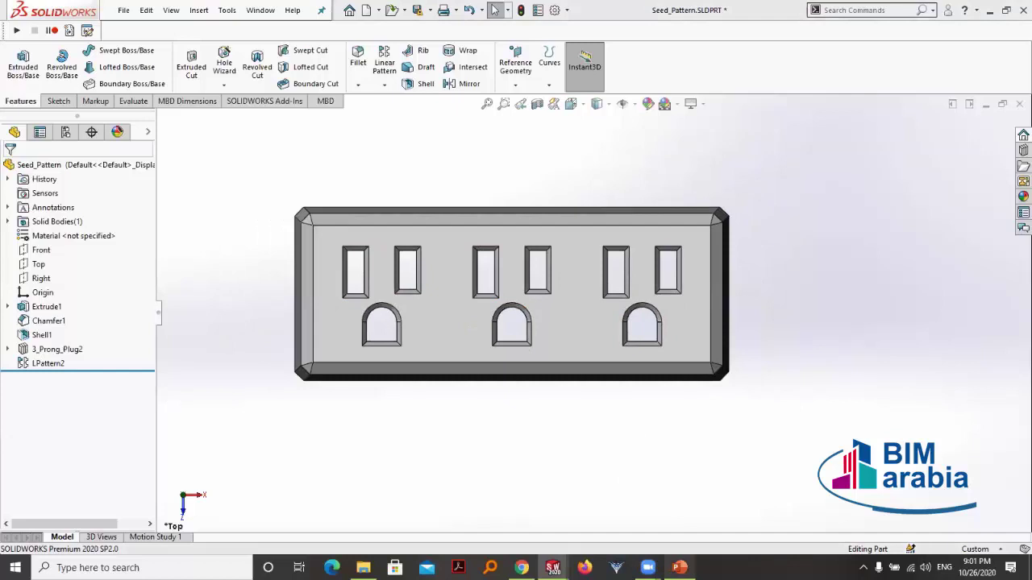
{"action": "key", "text": "alt+Tab"}
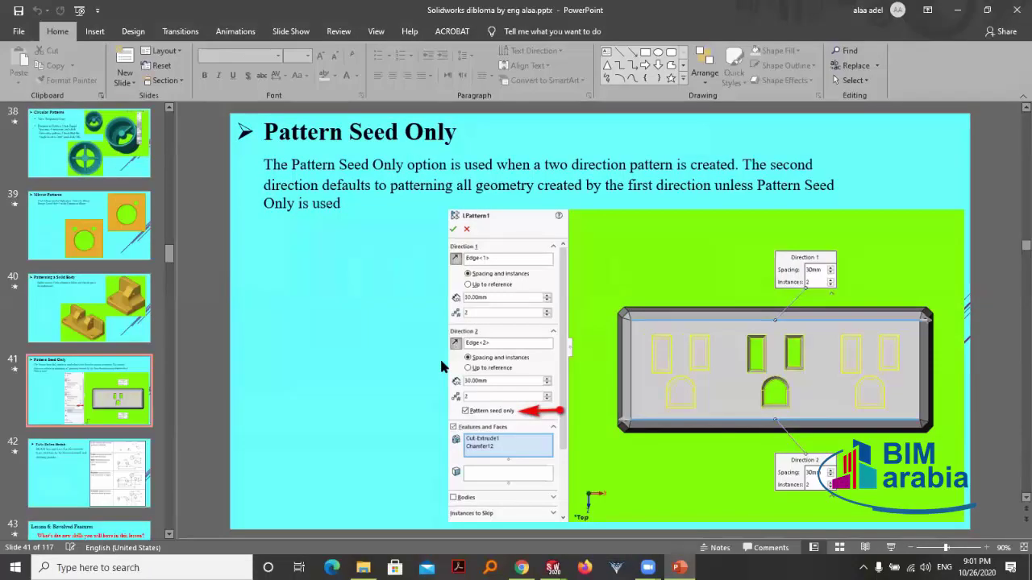
Advance the deck to slide 42, Fully Define Sketch
{"action": "key", "text": "Page_Down"}
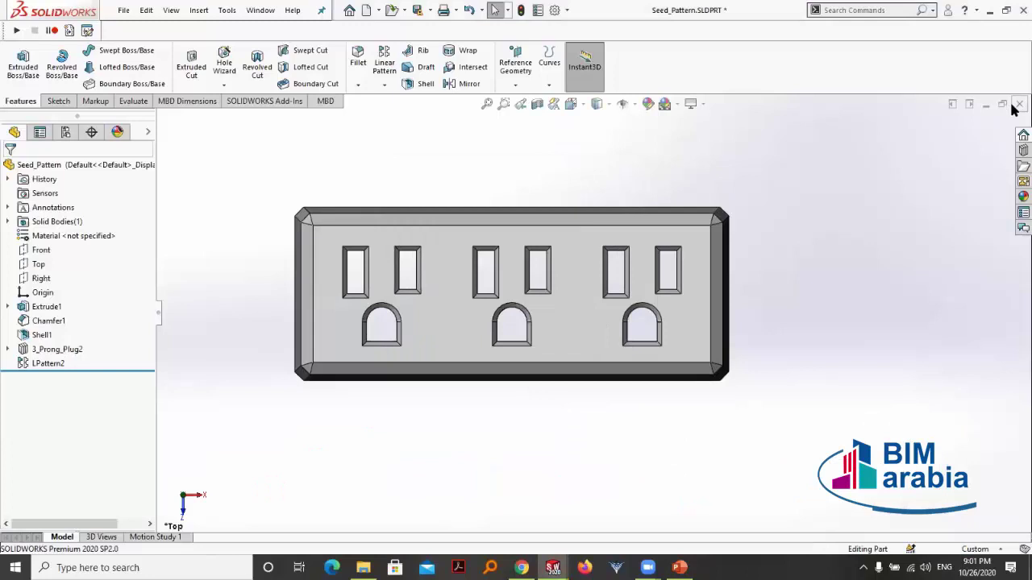
Close Seed_Pattern, Mirror_Body, Mirror_Pattern and Circular_Pattern unsaved, then create a new part
{"action": "left_click", "coordinate": [1017, 105]}
{"action": "left_click", "coordinate": [532, 285]}
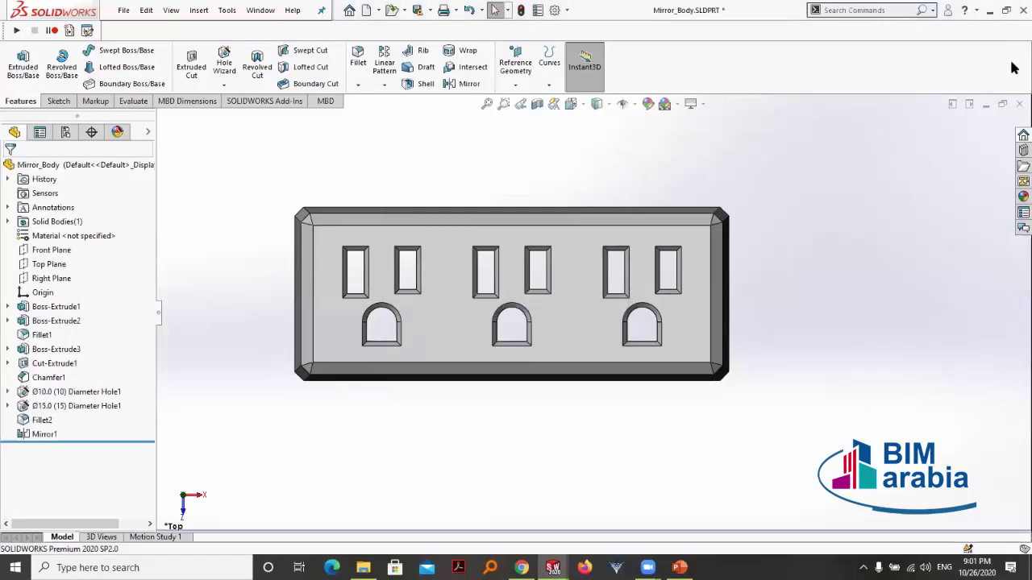
{"action": "left_click", "coordinate": [1018, 104]}
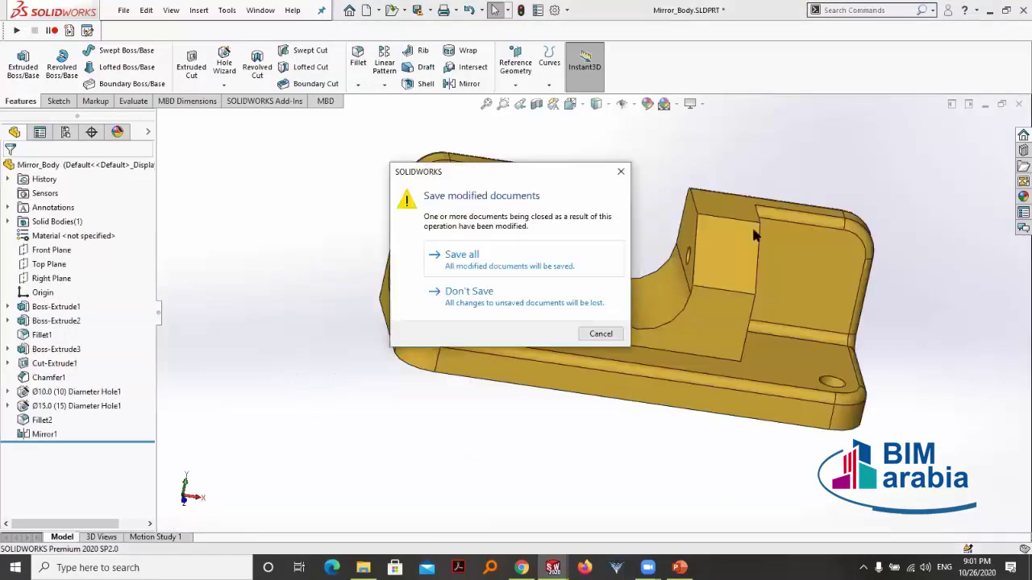
{"action": "left_click", "coordinate": [468, 291]}
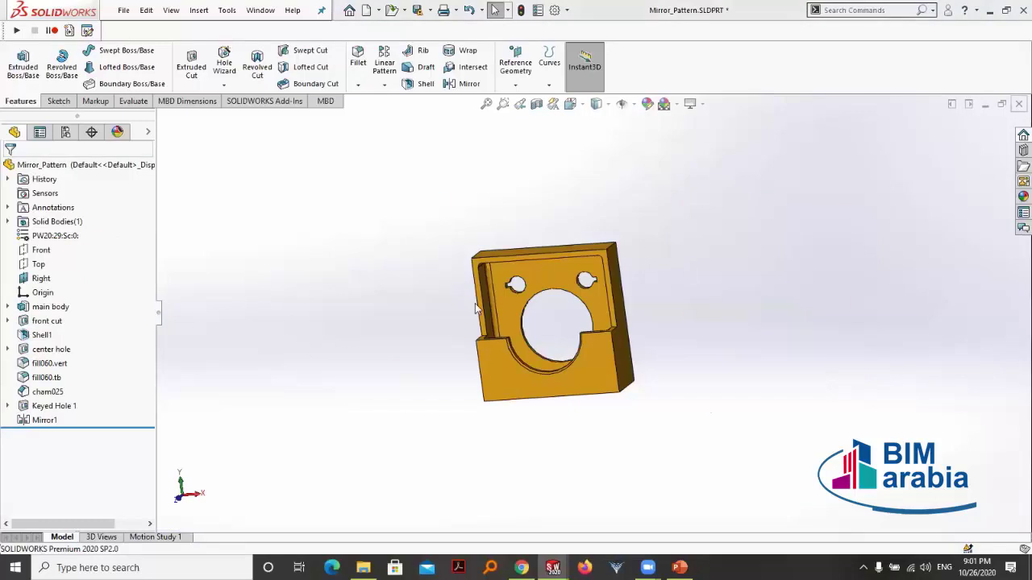
{"action": "key", "text": "ctrl+w"}
{"action": "left_click", "coordinate": [479, 300]}
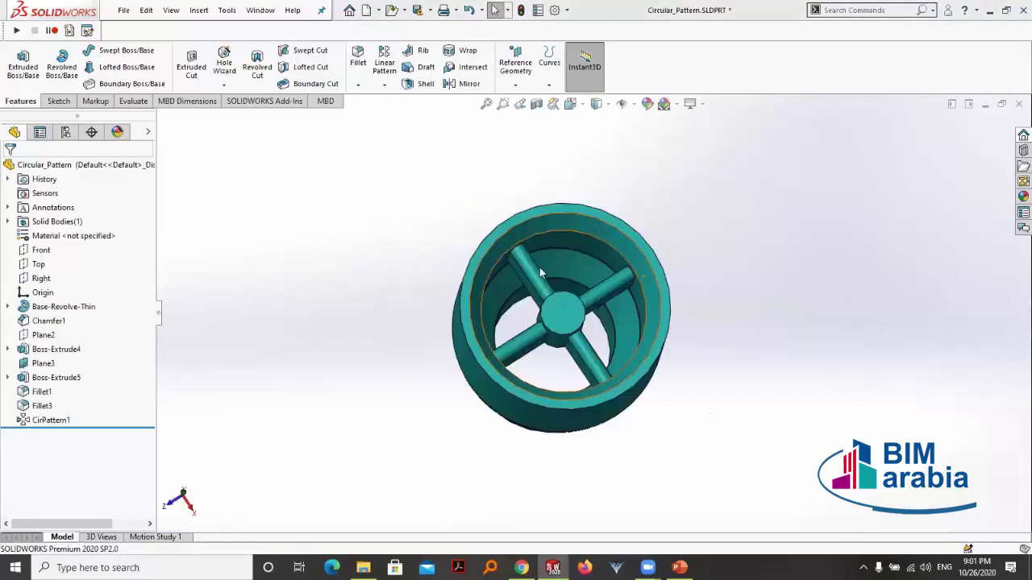
{"action": "key", "text": "ctrl+w"}
{"action": "left_click", "coordinate": [435, 293]}
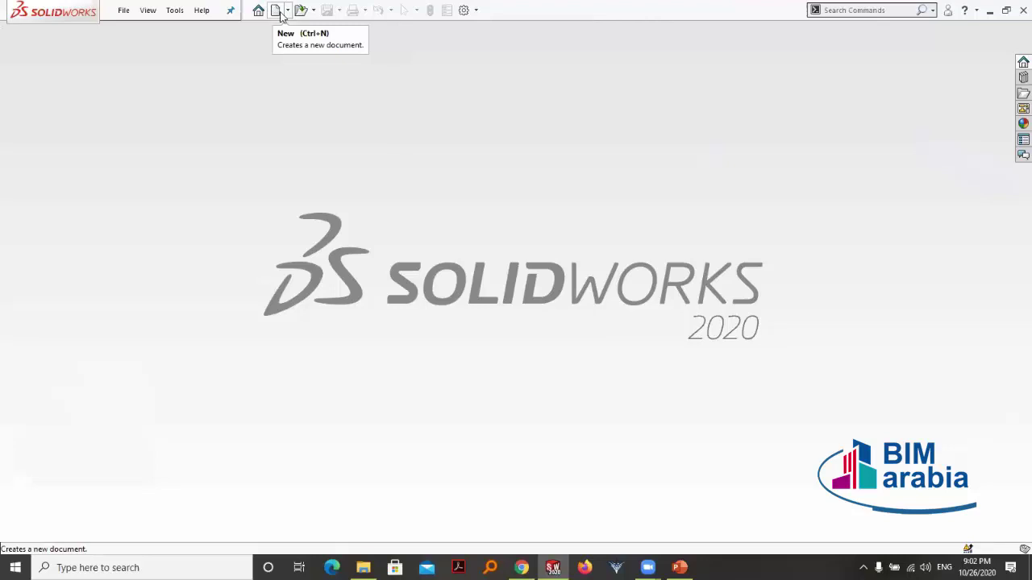
{"action": "left_click", "coordinate": [275, 11]}
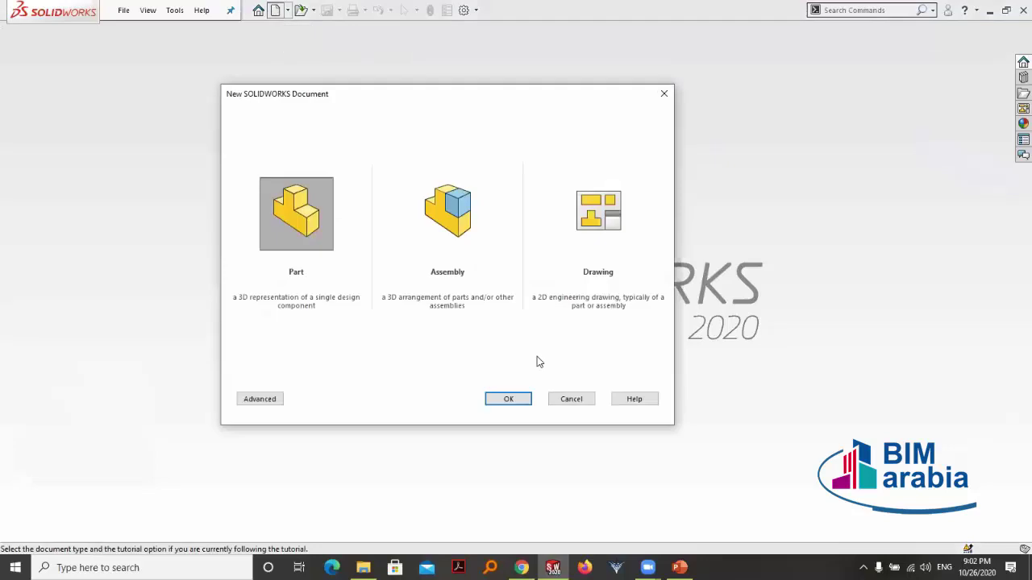
{"action": "left_click", "coordinate": [497, 398]}
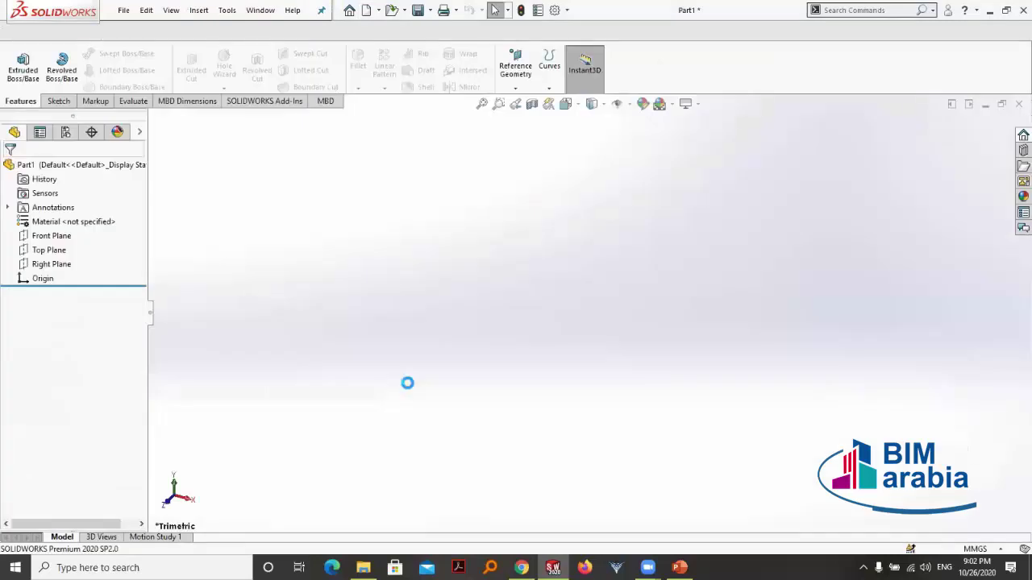
Sketch two circles on the Front Plane, one above-left and one right of the origin
{"action": "left_click", "coordinate": [36, 237]}
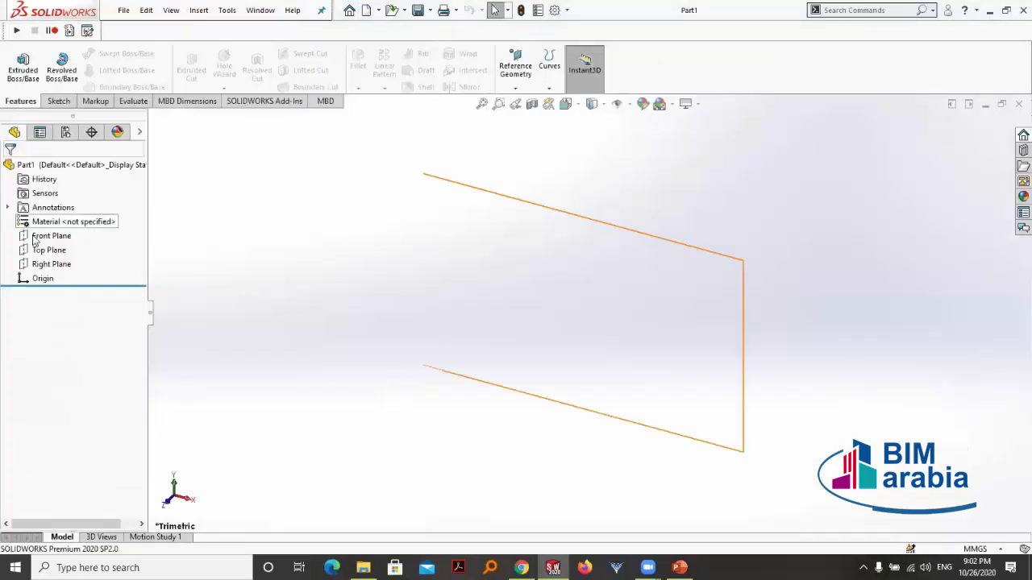
{"action": "left_click", "coordinate": [44, 216]}
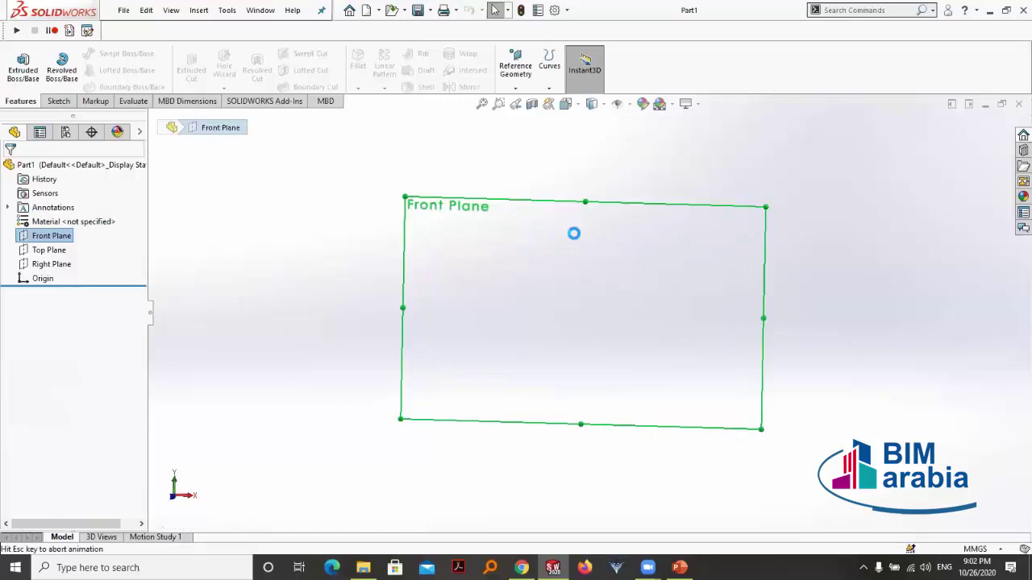
{"action": "left_click", "coordinate": [775, 226]}
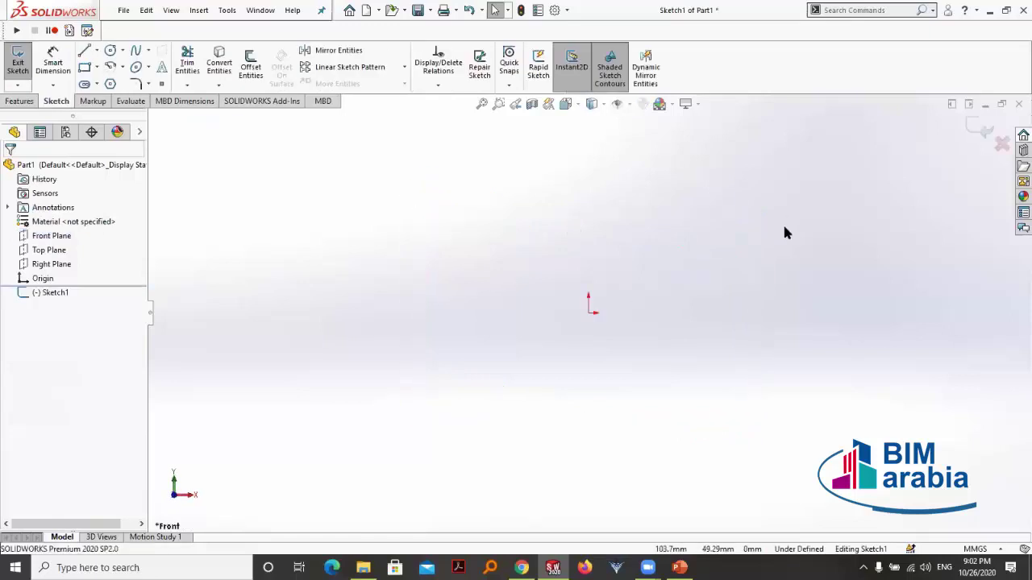
{"action": "right_click_drag", "start_coordinate": [780, 219], "coordinate": [842, 219]}
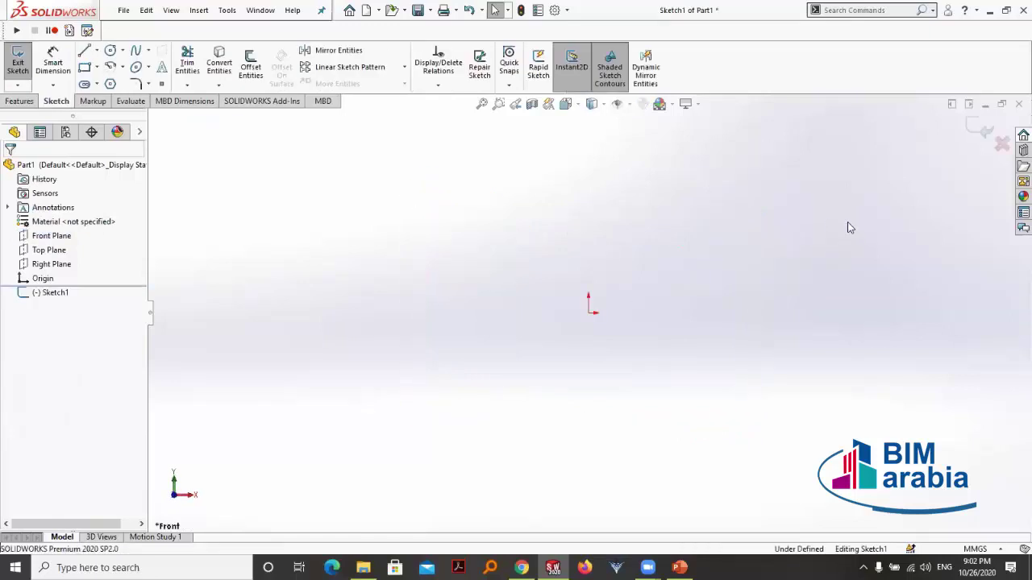
{"action": "left_click", "coordinate": [539, 238]}
{"action": "left_click", "coordinate": [564, 246]}
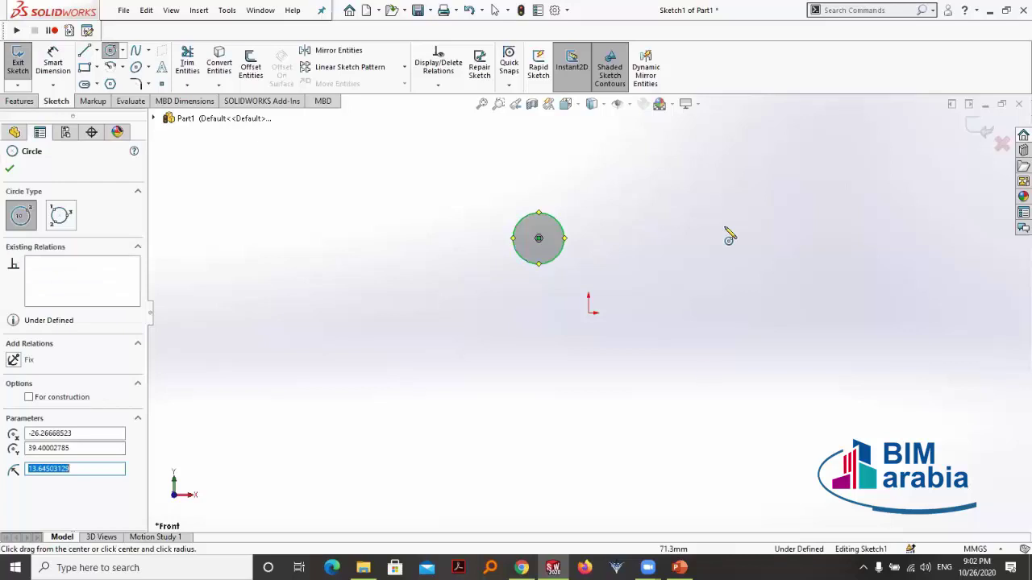
{"action": "left_click", "coordinate": [683, 280]}
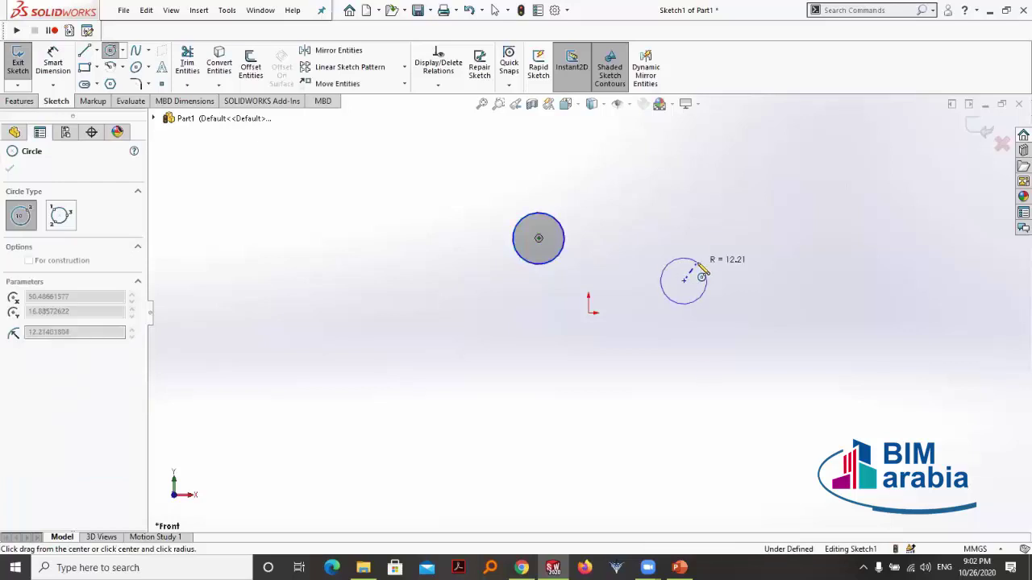
{"action": "left_click", "coordinate": [702, 271]}
{"action": "key", "text": "Escape"}
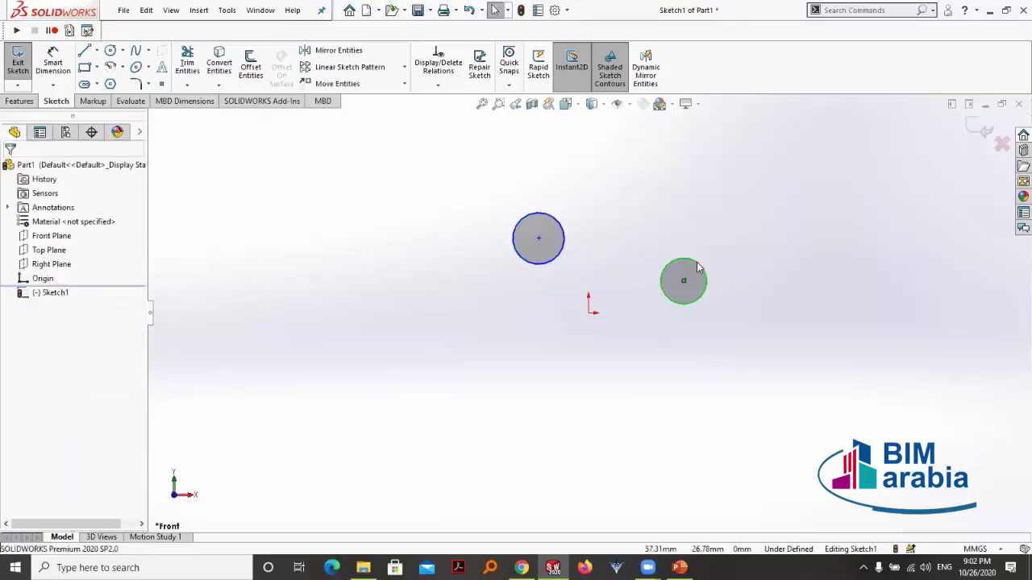
{"action": "key", "text": "Escape"}
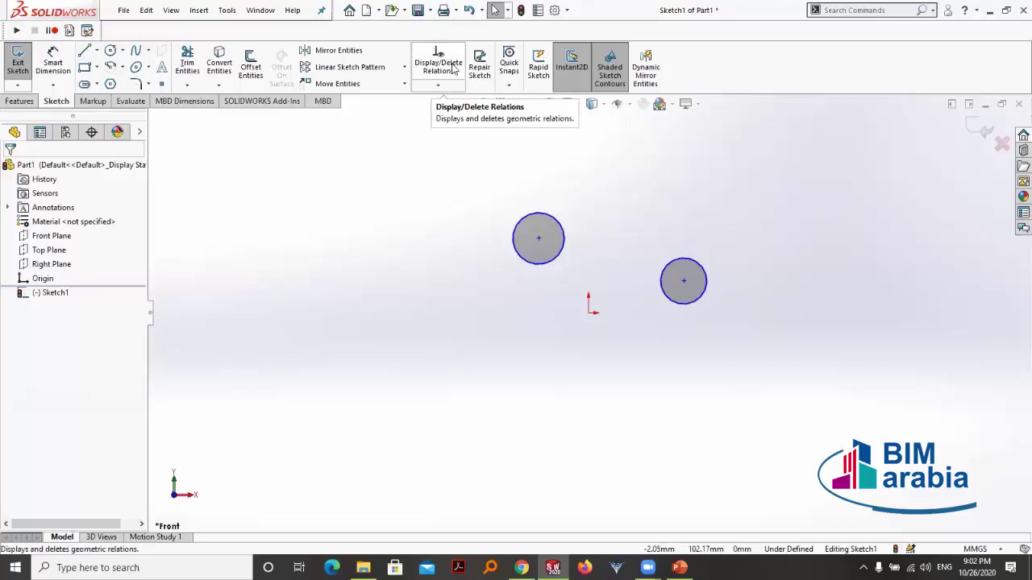
Run Fully Define Sketch to auto-dimension both circles (Ø27.29, Ø24.43) and their positions
{"action": "left_click", "coordinate": [442, 86]}
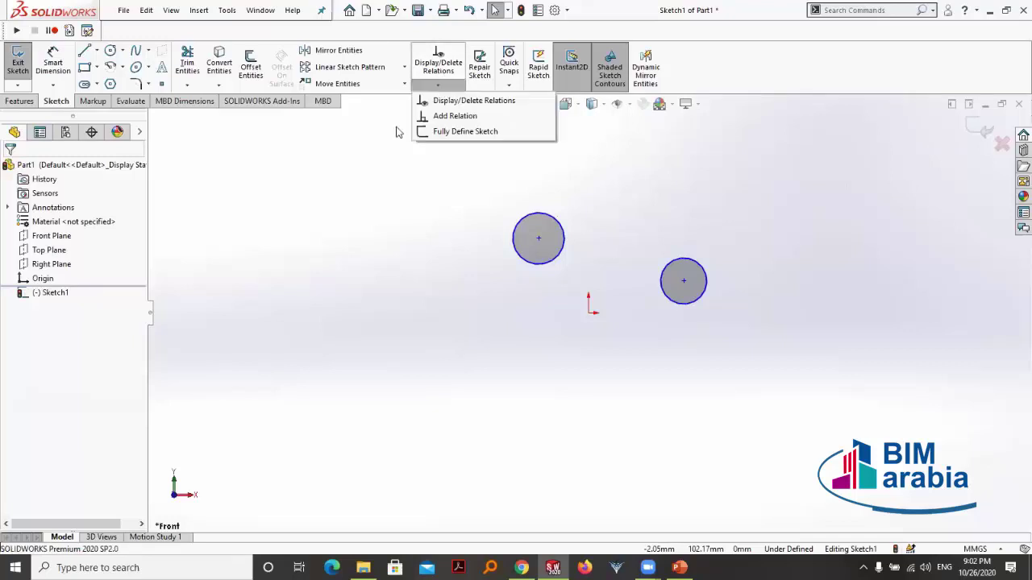
{"action": "left_click", "coordinate": [463, 133]}
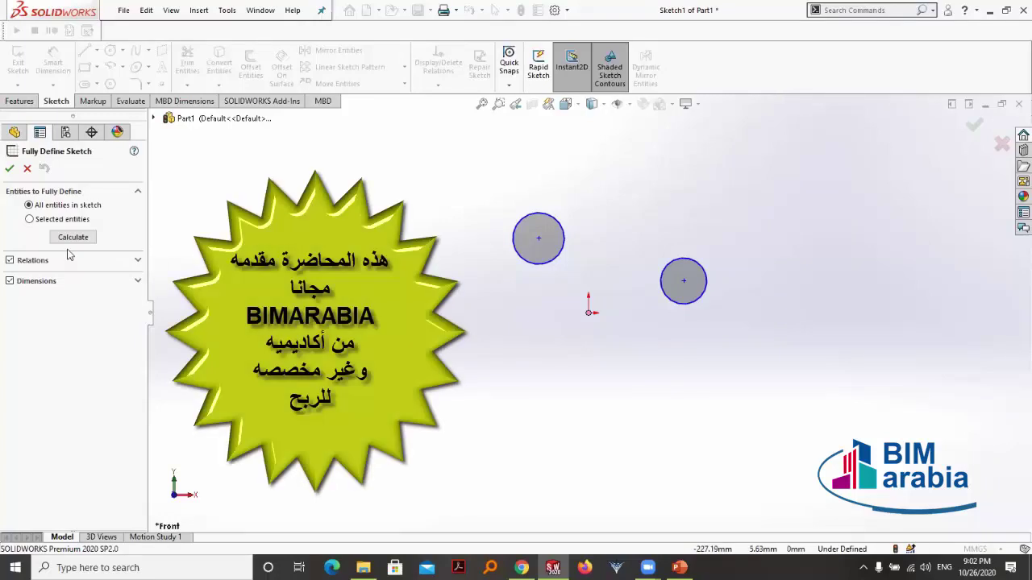
{"action": "left_click", "coordinate": [73, 237]}
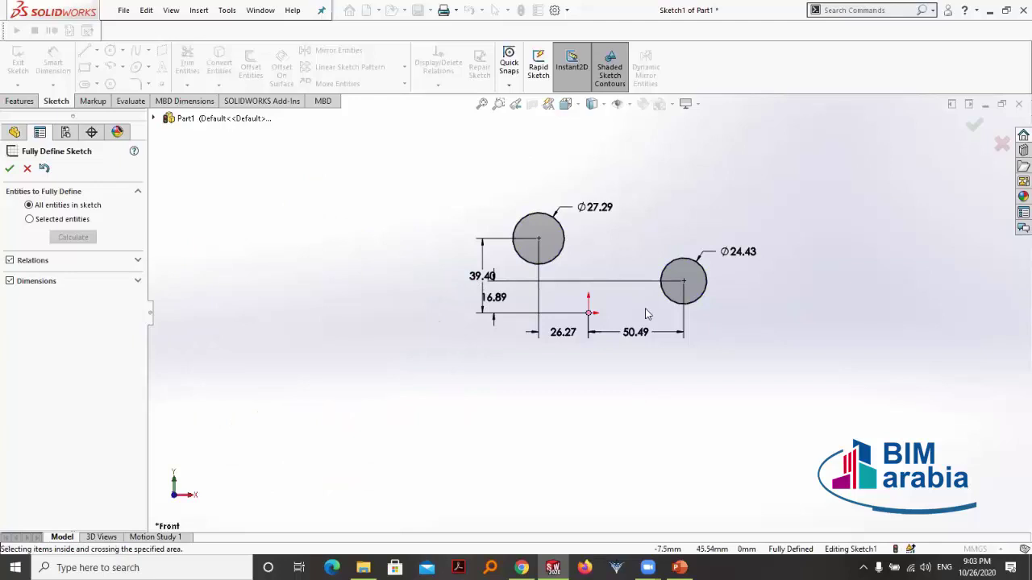
{"action": "left_click", "coordinate": [11, 168]}
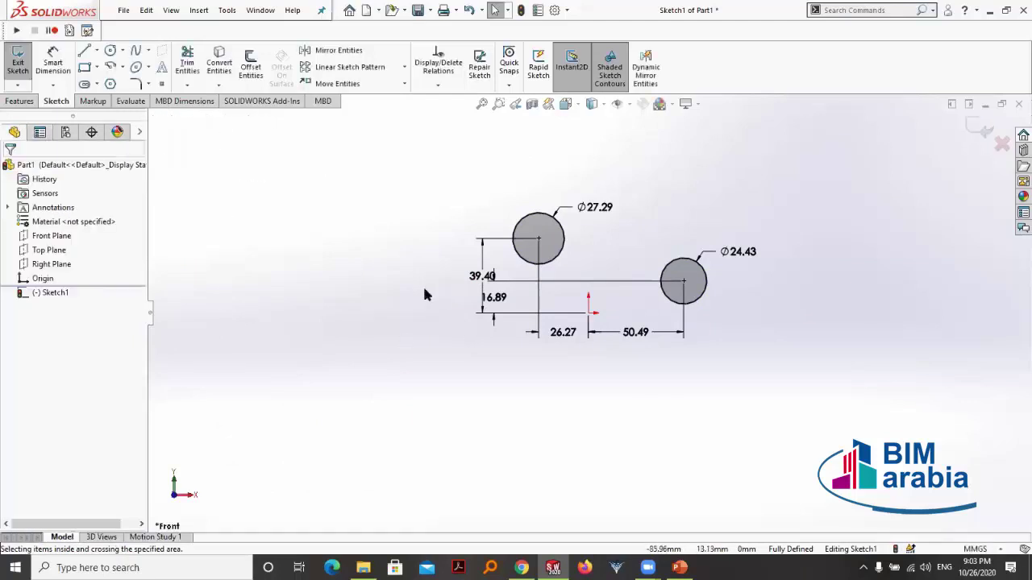
Move the 39.40 dimension further left, then zoom around to review the defined sketch
{"action": "left_click_drag", "start_coordinate": [482, 276], "coordinate": [462, 276]}
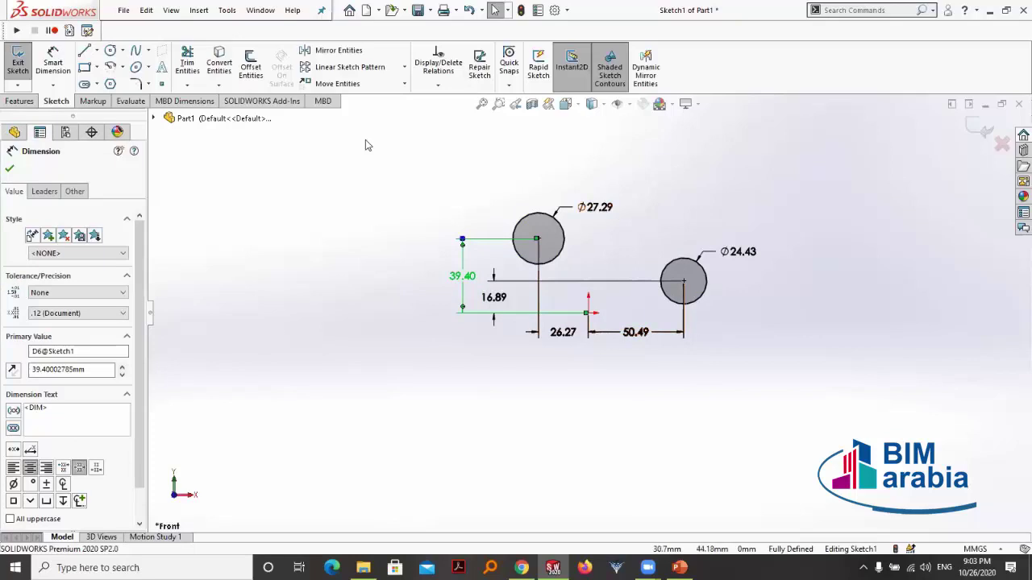
{"action": "left_click", "coordinate": [389, 334]}
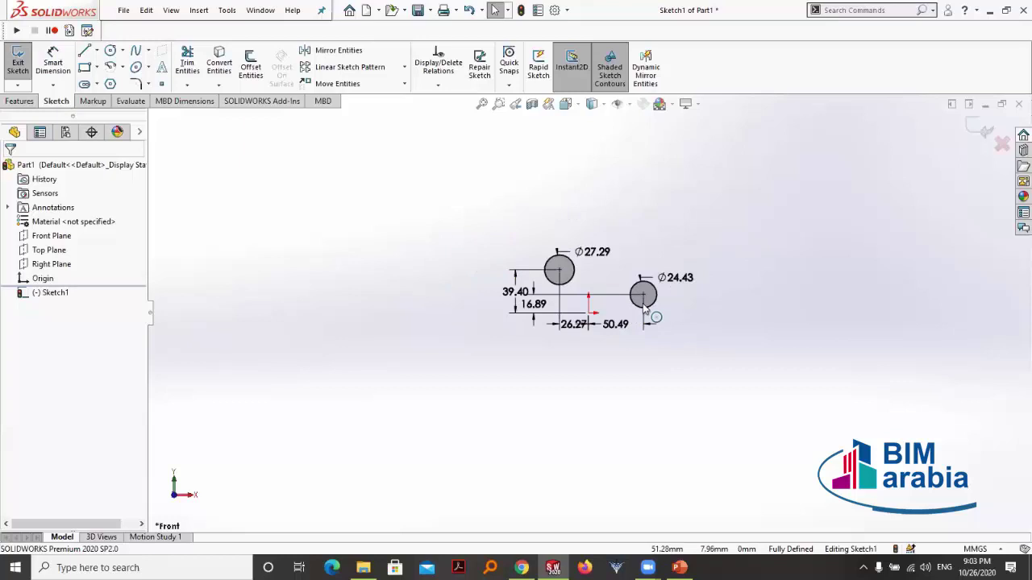
{"action": "scroll", "coordinate": [534, 268], "scroll_direction": "down", "scroll_amount": 3}
{"action": "scroll", "coordinate": [524, 259], "scroll_direction": "down", "scroll_amount": 2}
{"action": "scroll", "coordinate": [524, 260], "scroll_direction": "up", "scroll_amount": 2}
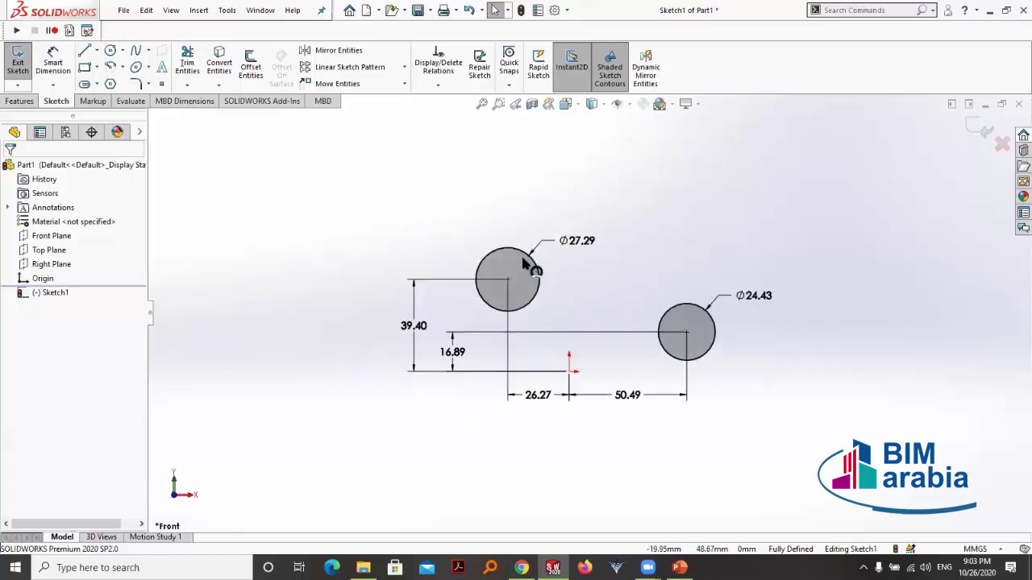
{"action": "scroll", "coordinate": [750, 341], "scroll_direction": "up", "scroll_amount": 2}
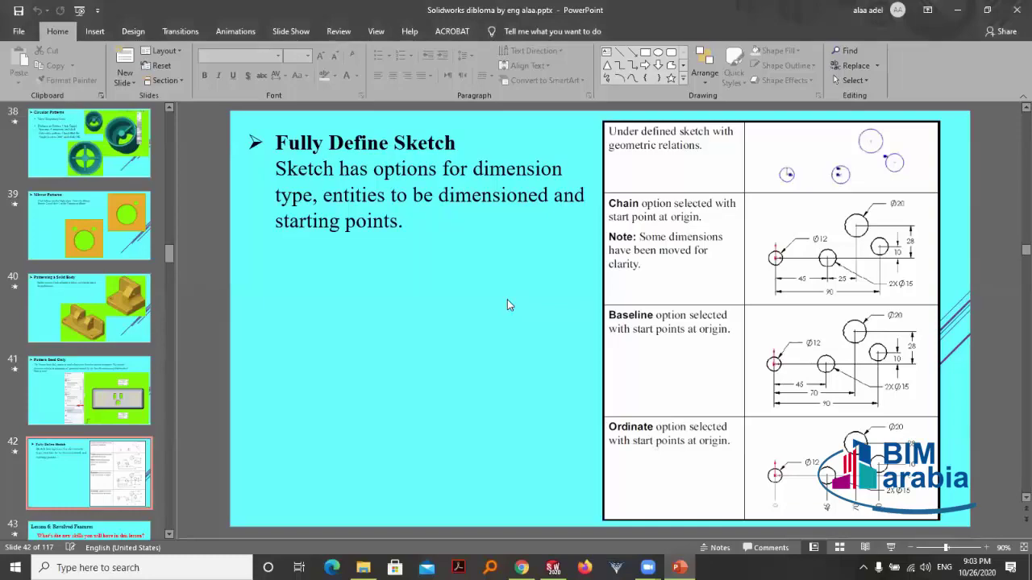
Advance the deck to slide 43, then select the Linear Pattern's Direction 1 instance count
{"action": "scroll", "coordinate": [507, 299], "scroll_direction": "down", "scroll_amount": 1}
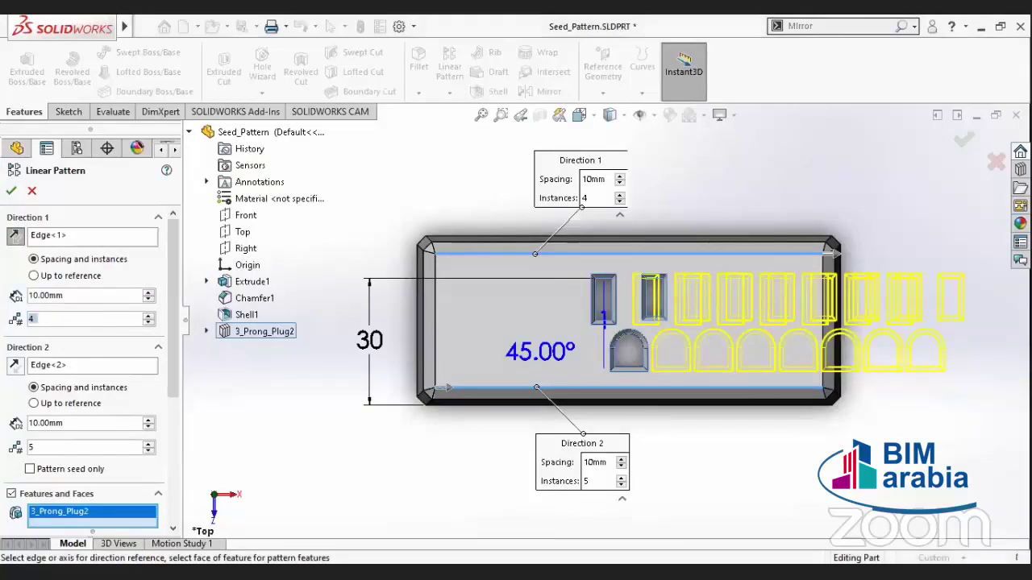
{"action": "left_click", "coordinate": [58, 321]}
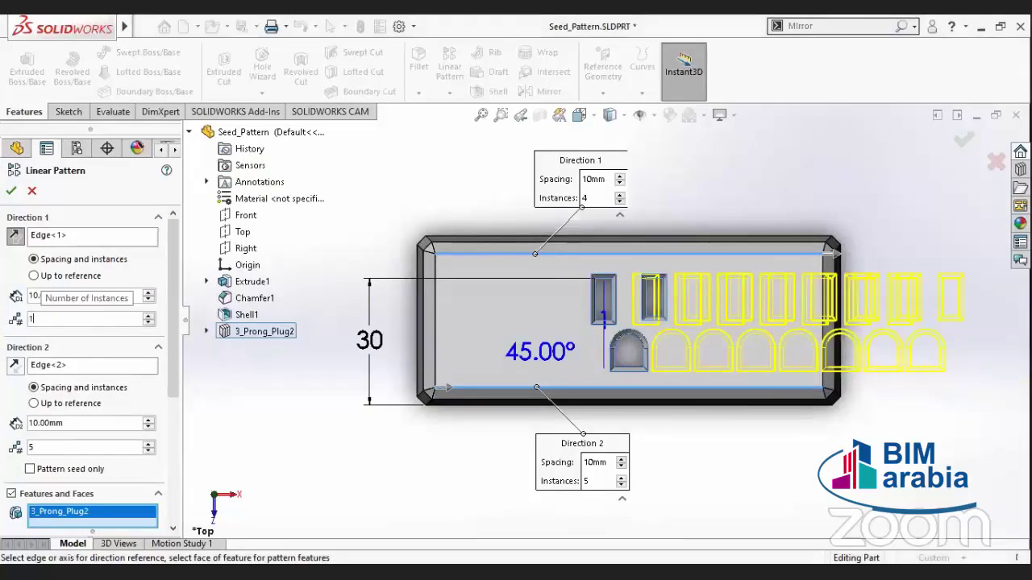
Set both Direction 1 and Direction 2 instance counts to 2
{"action": "left_click", "coordinate": [87, 449]}
{"action": "type", "text": "1"}
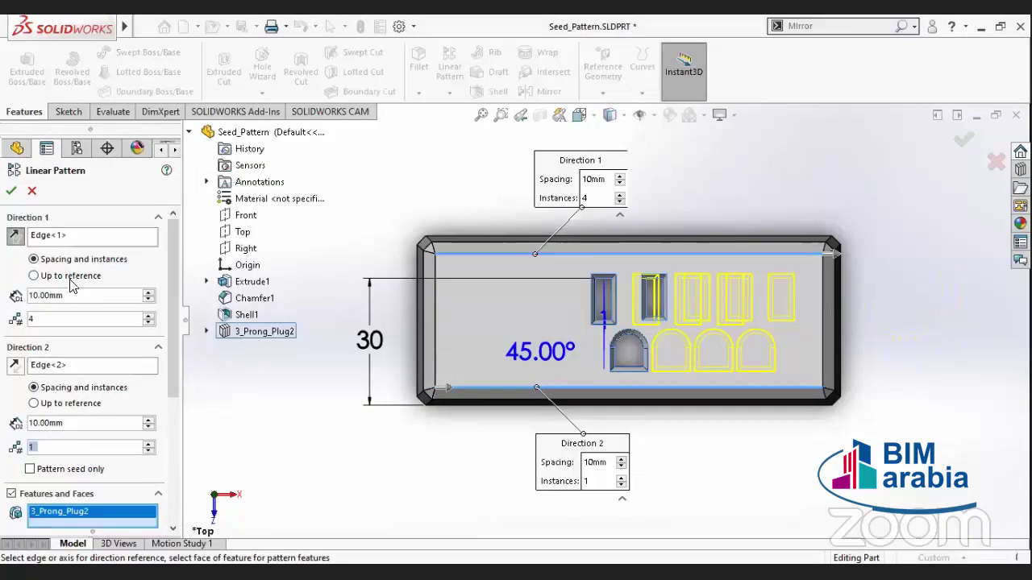
{"action": "left_click", "coordinate": [58, 320]}
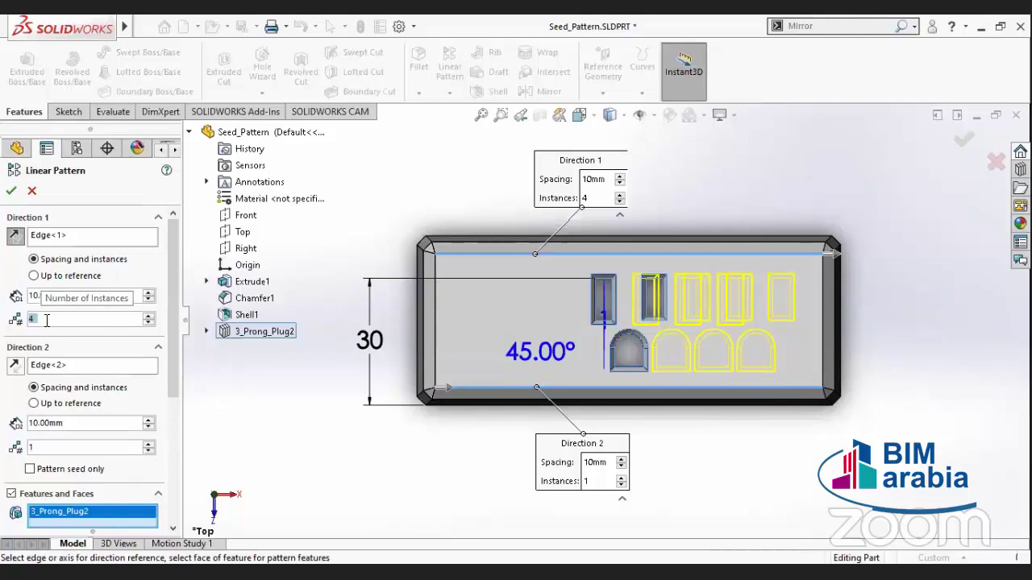
{"action": "left_click", "coordinate": [71, 323]}
{"action": "double_click", "coordinate": [102, 330]}
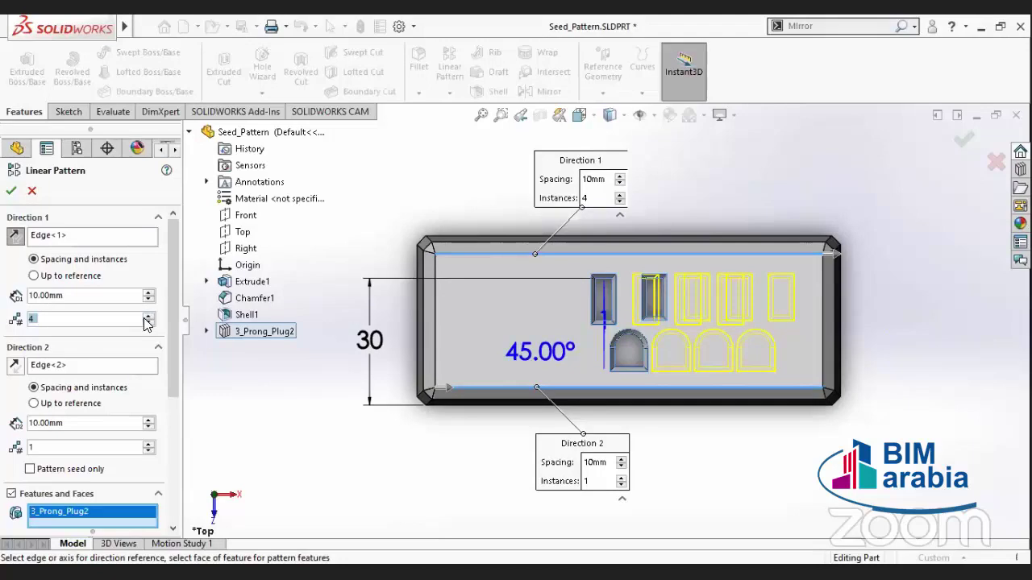
{"action": "left_click", "coordinate": [148, 316]}
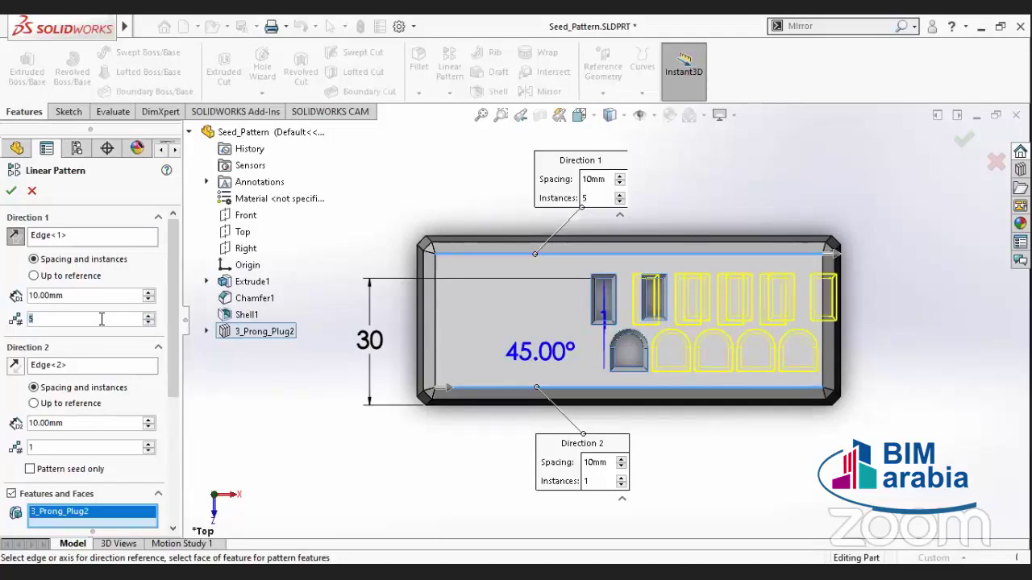
{"action": "type", "text": "2"}
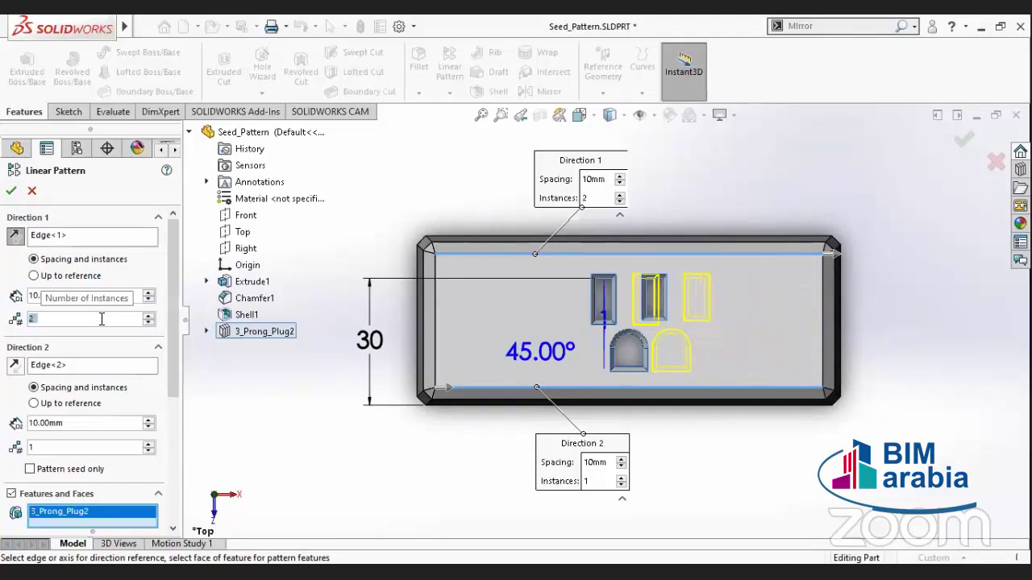
{"action": "left_click", "coordinate": [60, 448]}
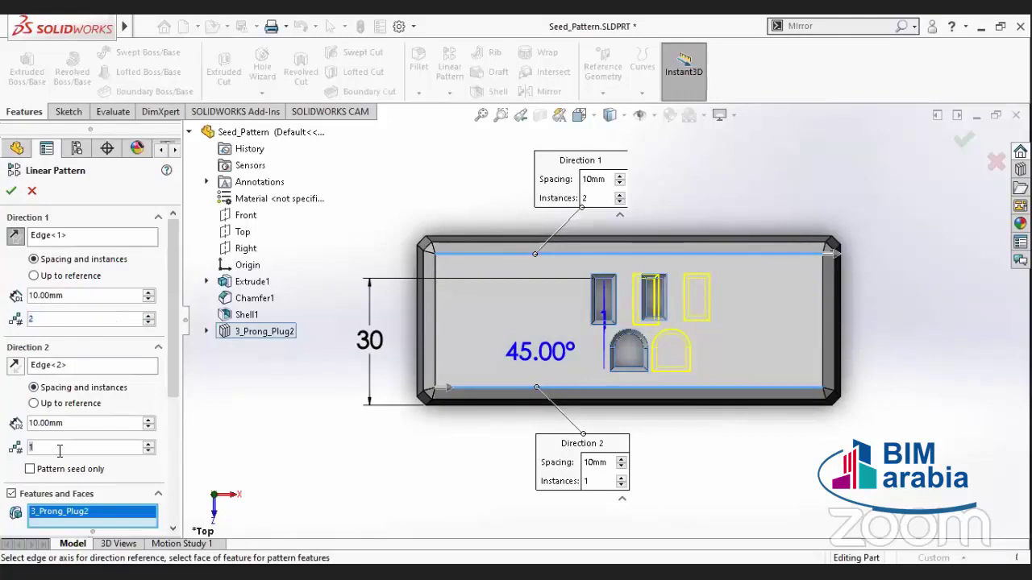
{"action": "key", "text": "BackSpace"}
{"action": "type", "text": "2"}
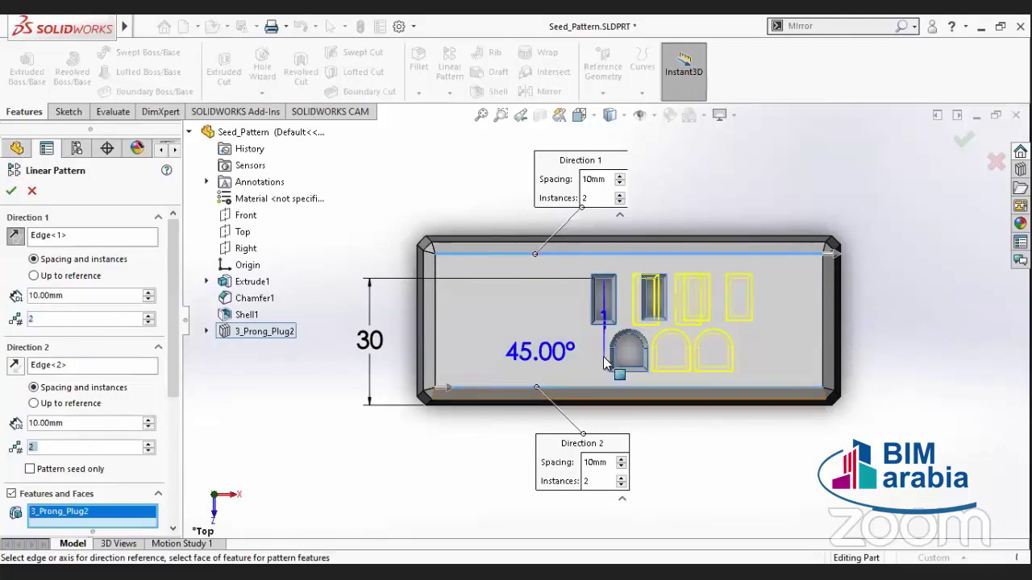
Reverse Direction 2, use 30 mm spacing both ways, pattern seed only, and accept
{"action": "left_click", "coordinate": [15, 365]}
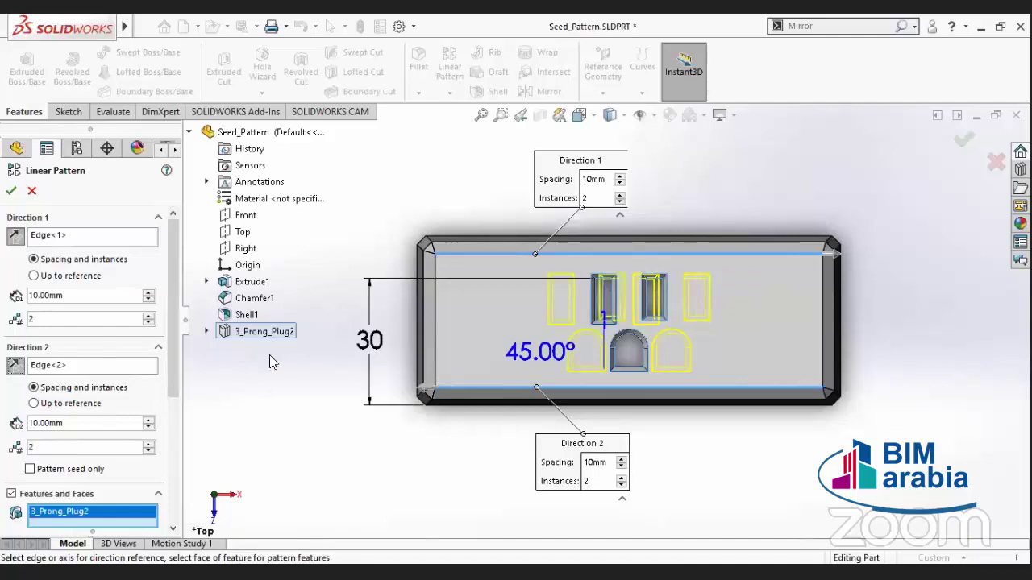
{"action": "double_click", "coordinate": [77, 296]}
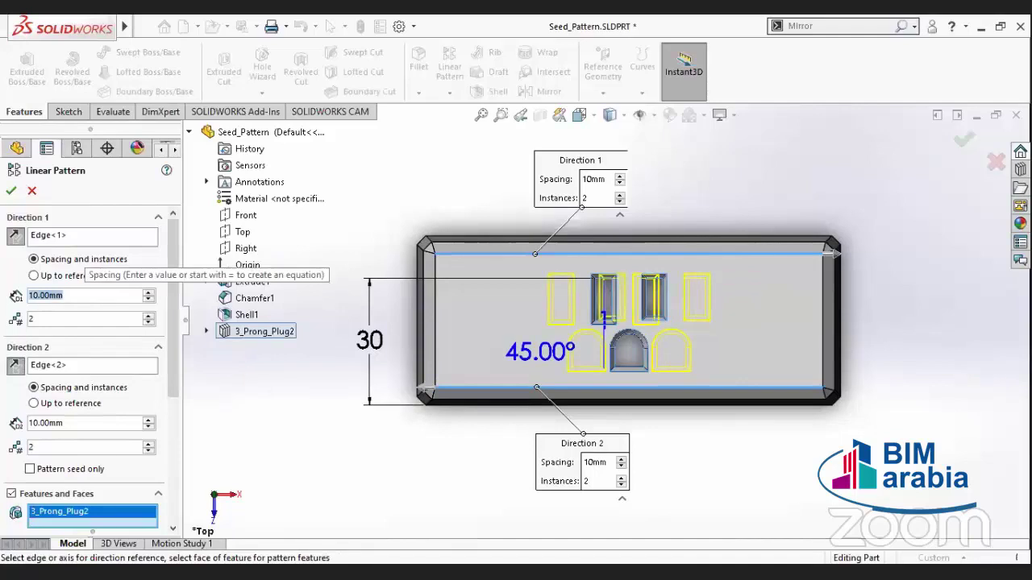
{"action": "type", "text": "30"}
{"action": "double_click", "coordinate": [89, 427]}
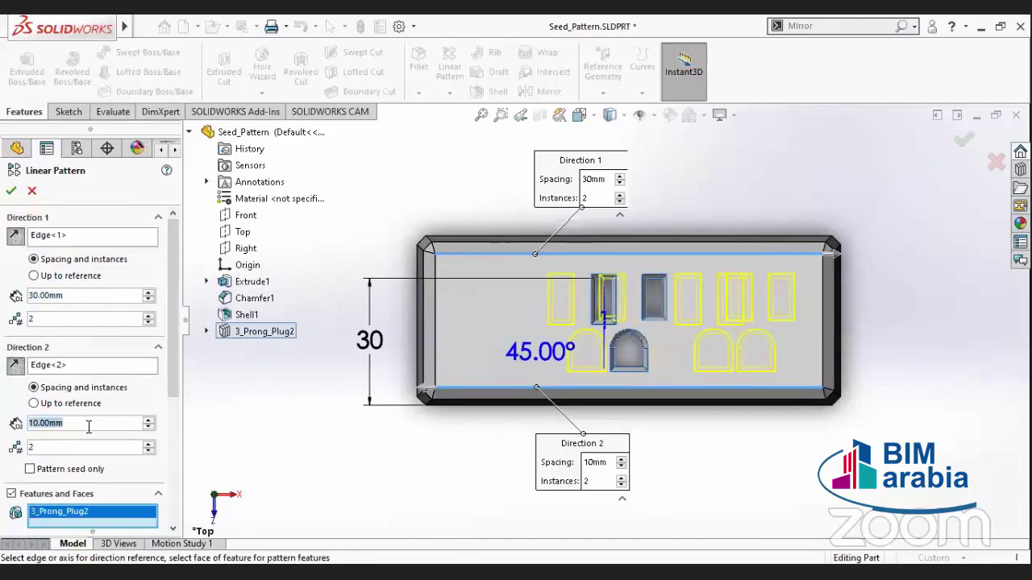
{"action": "type", "text": "30"}
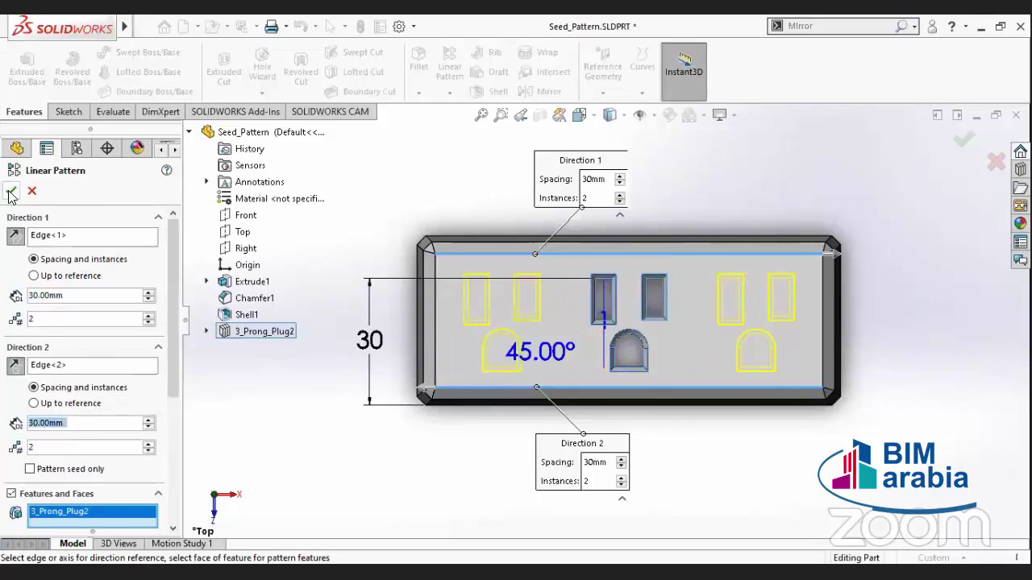
{"action": "left_click", "coordinate": [30, 469]}
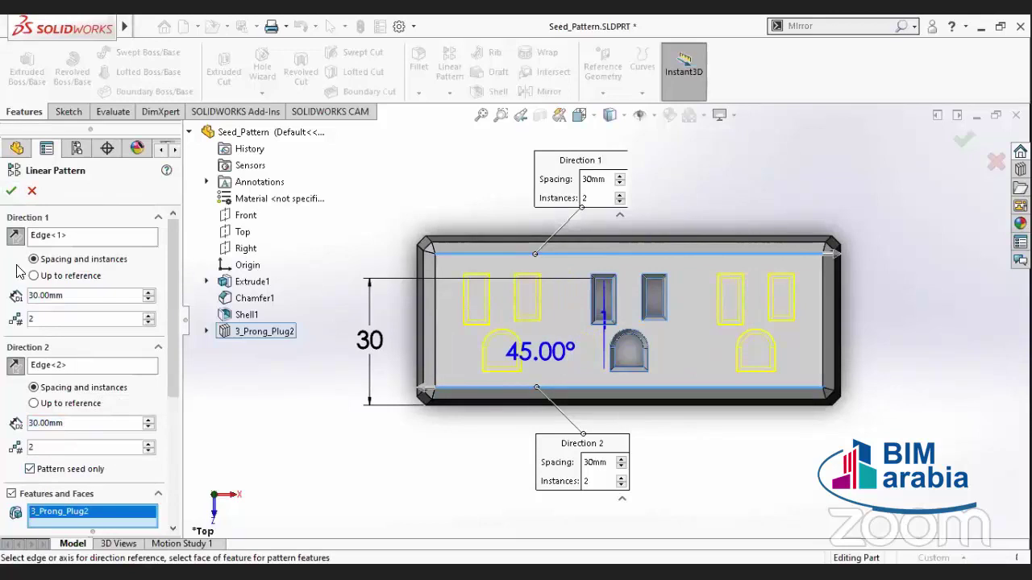
{"action": "left_click", "coordinate": [11, 190]}
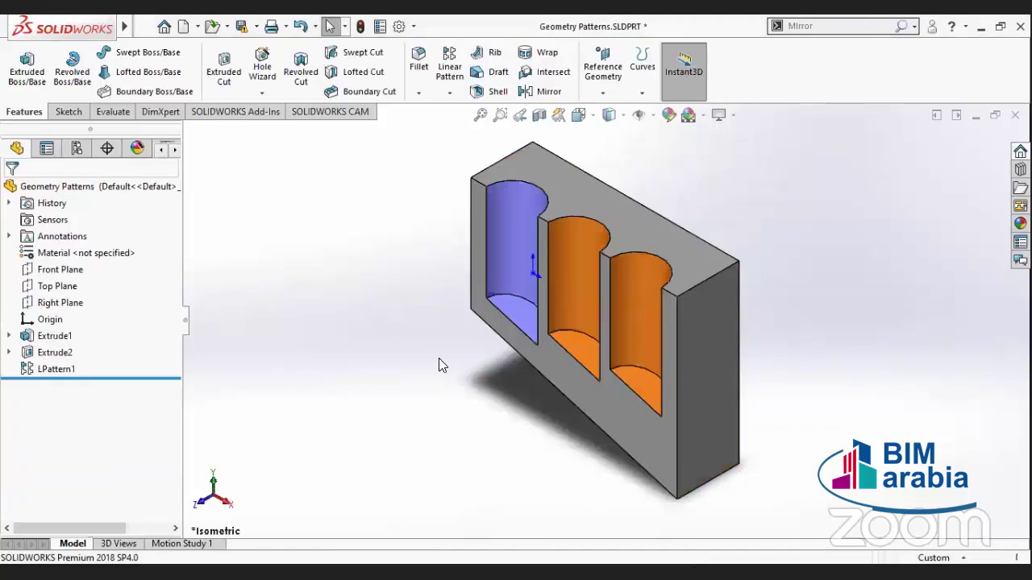
Orbit the Geometry Patterns and Mirror_Body parts to view them from several angles
{"action": "mouse_move", "coordinate": [472, 403]}
{"action": "middle_mouse_down"}
{"action": "mouse_move", "coordinate": [524, 444]}
{"action": "mouse_move", "coordinate": [576, 464]}
{"action": "middle_mouse_up"}
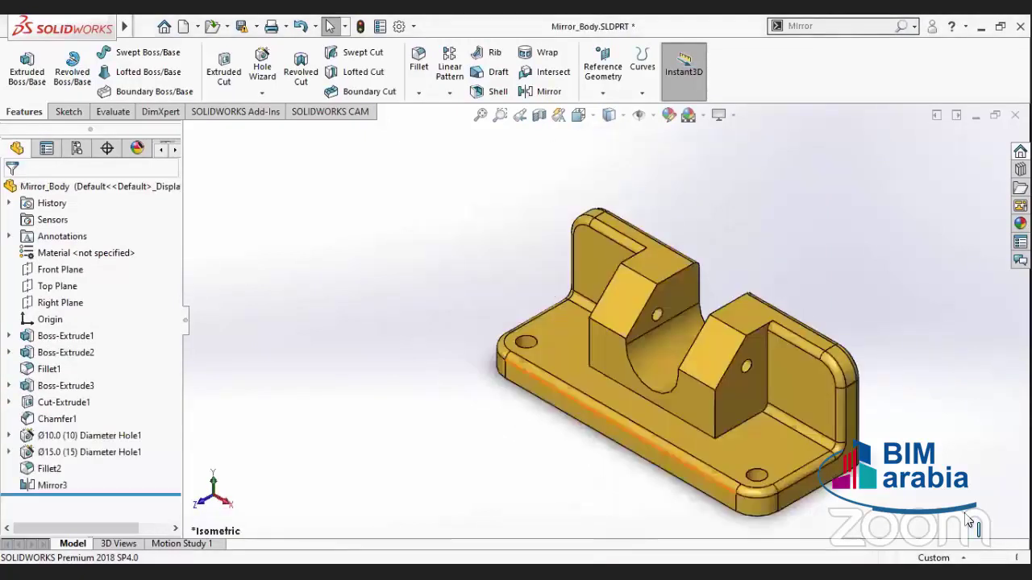
{"action": "mouse_move", "coordinate": [669, 455]}
{"action": "middle_mouse_down"}
{"action": "mouse_move", "coordinate": [513, 301]}
{"action": "mouse_move", "coordinate": [564, 299]}
{"action": "middle_mouse_up"}
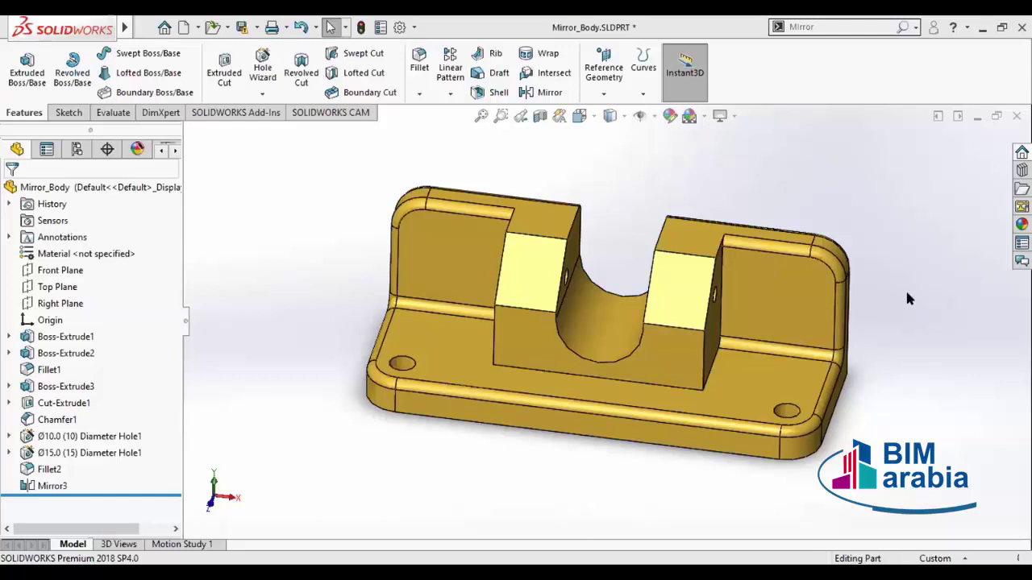
{"action": "middle_click_drag", "start_coordinate": [866, 311], "coordinate": [853, 339]}
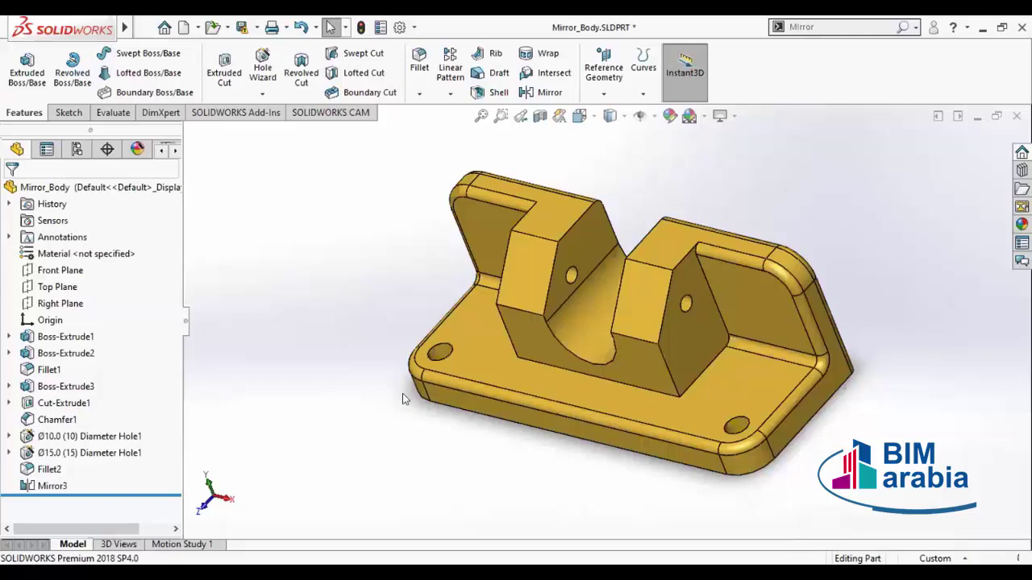
{"action": "middle_click_drag", "start_coordinate": [403, 399], "coordinate": [516, 411]}
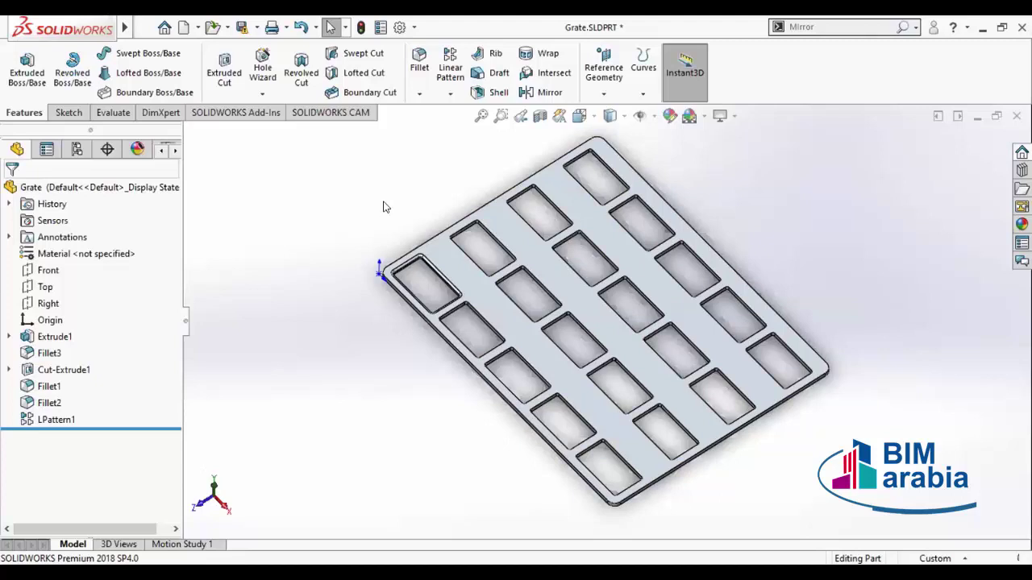
Edit the LPattern1 feature and expand its Instances to Skip list
{"action": "right_click", "coordinate": [58, 422]}
{"action": "left_click", "coordinate": [74, 291]}
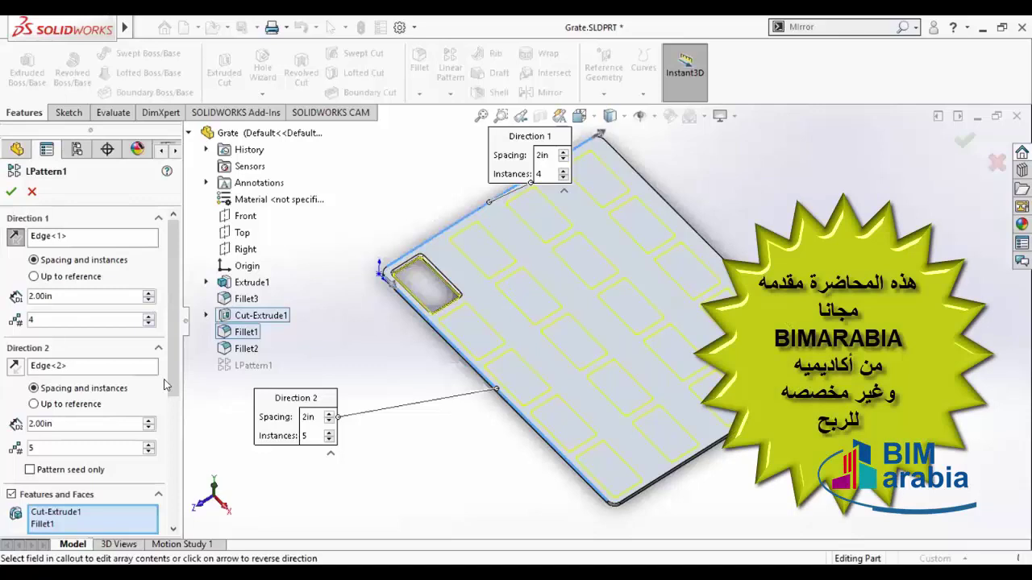
{"action": "scroll", "coordinate": [164, 385], "scroll_direction": "down", "scroll_amount": 3}
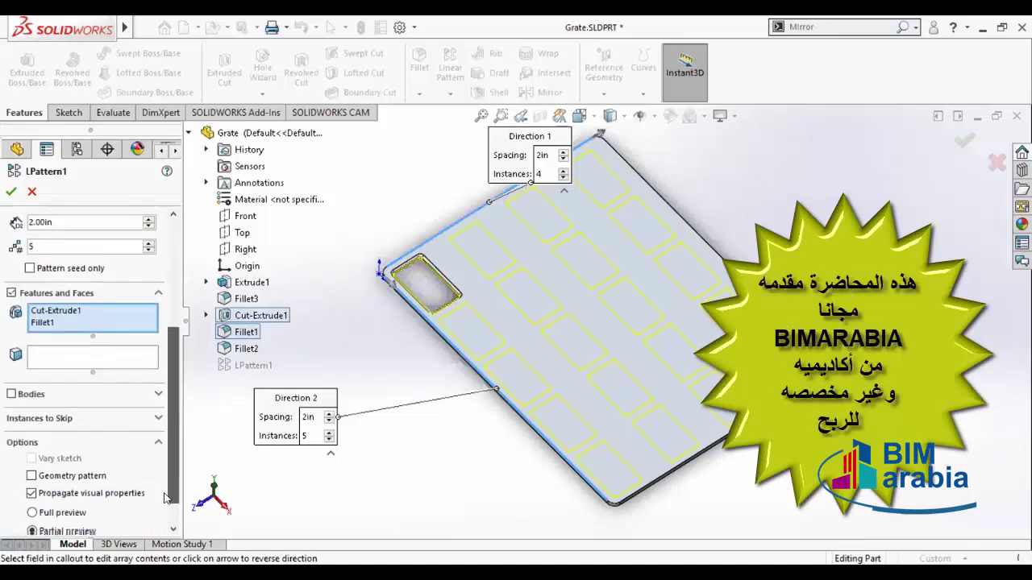
{"action": "left_click", "coordinate": [63, 410]}
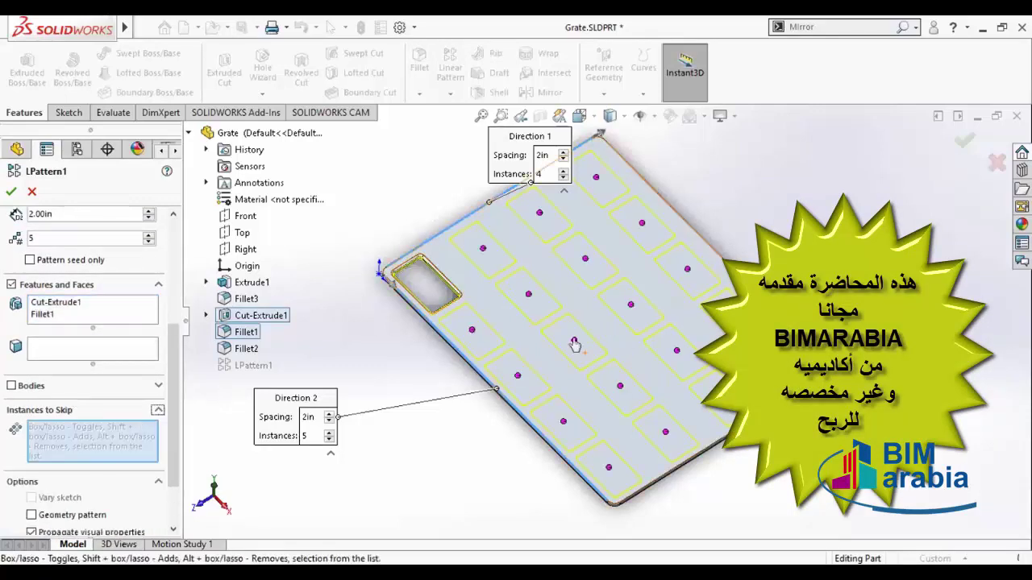
Skip instances (2,3), (2,2) and (3,2) and accept the pattern
{"action": "left_click", "coordinate": [574, 339]}
{"action": "left_click", "coordinate": [528, 293]}
{"action": "left_click", "coordinate": [585, 259]}
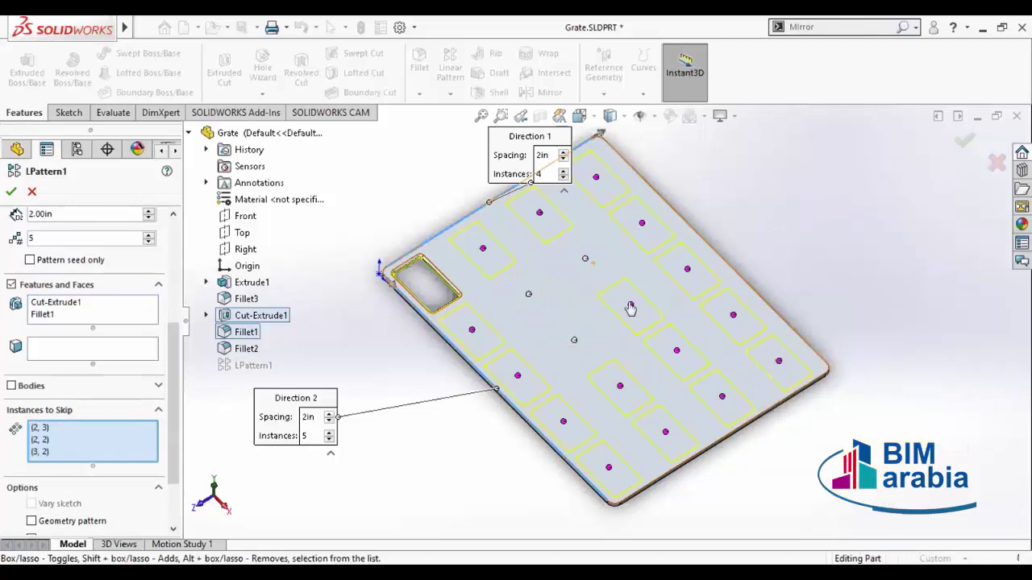
{"action": "left_click", "coordinate": [11, 191]}
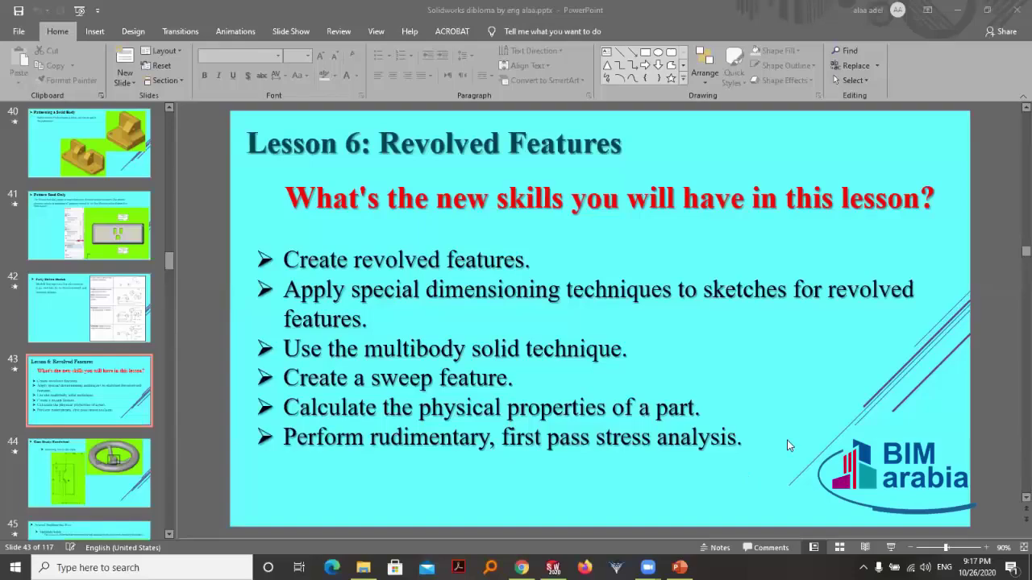
Start a full-screen slide show from slide 43, Lesson 6: Revolved Features
{"action": "left_click", "coordinate": [896, 378]}
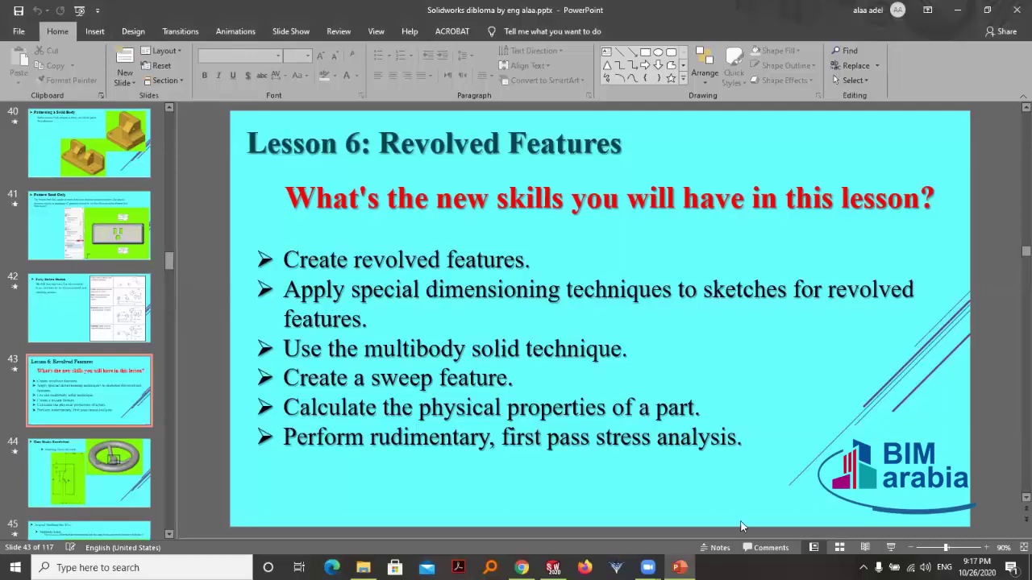
{"action": "left_click", "coordinate": [890, 547]}
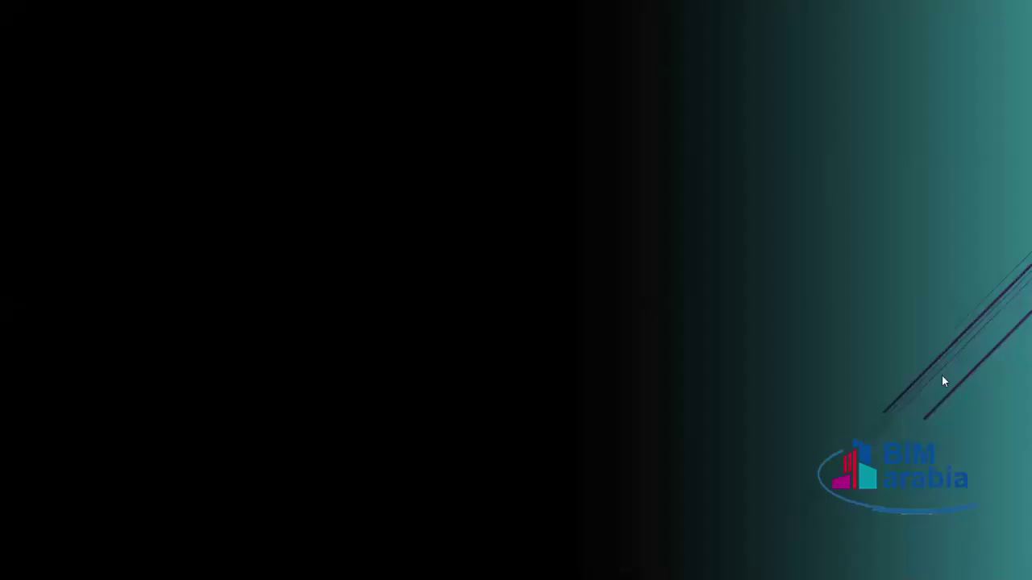